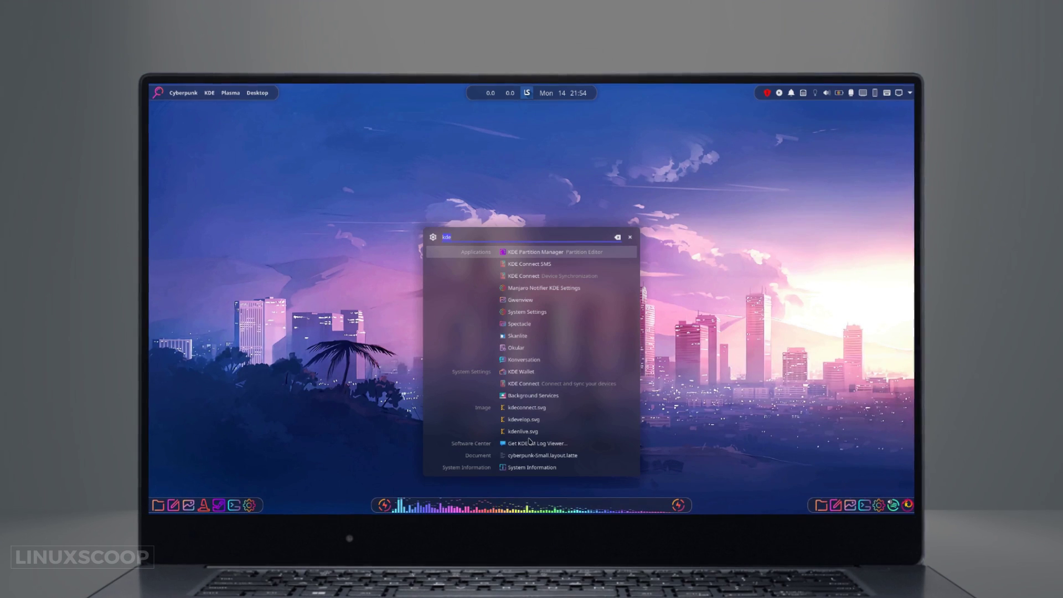
# Search the desktop launcher for "setting" and dismiss it.
pyautogui.write('setting')
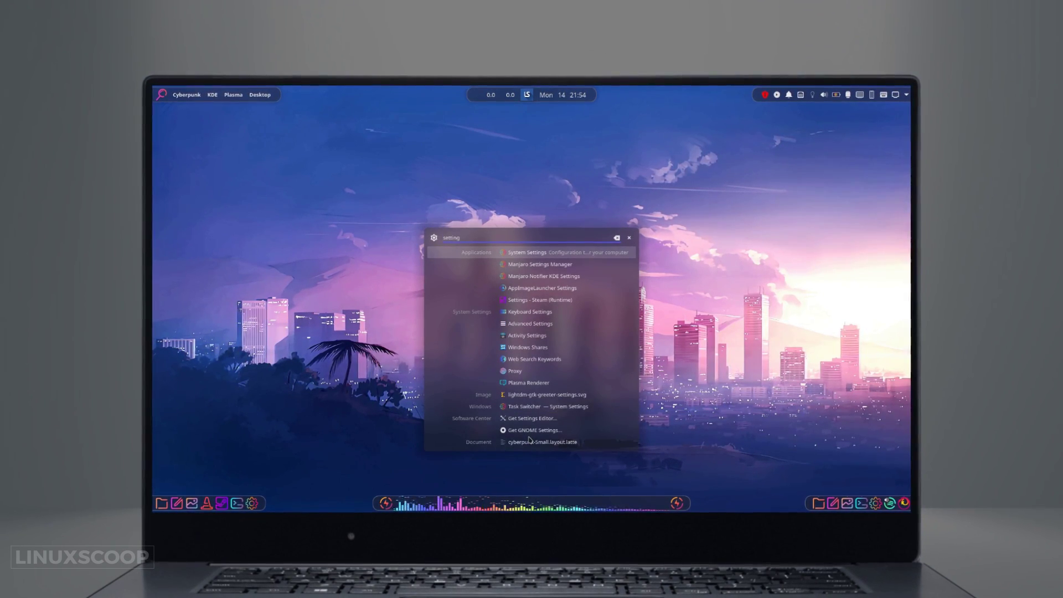
pyautogui.click(526, 213)
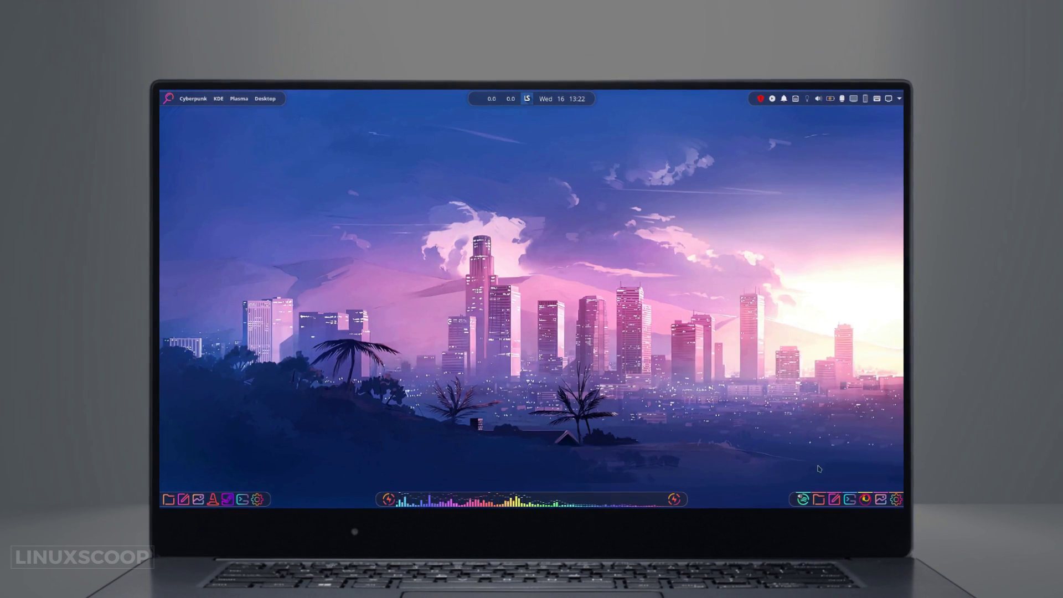
# Open the home folder in the Dolphin file manager, then maximise its window and restore it.
pyautogui.click(819, 500)
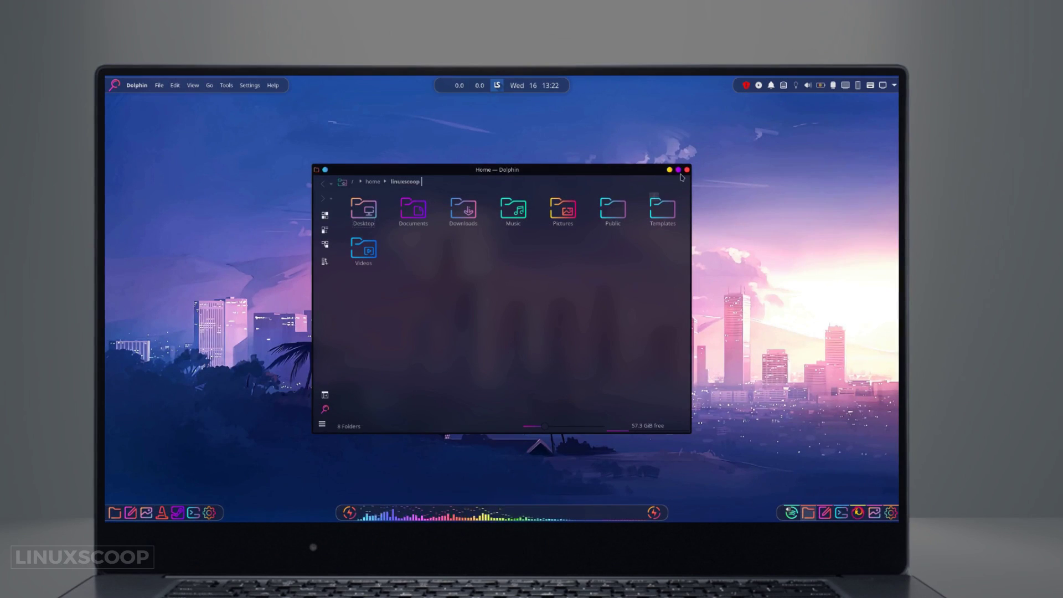
pyautogui.click(678, 170)
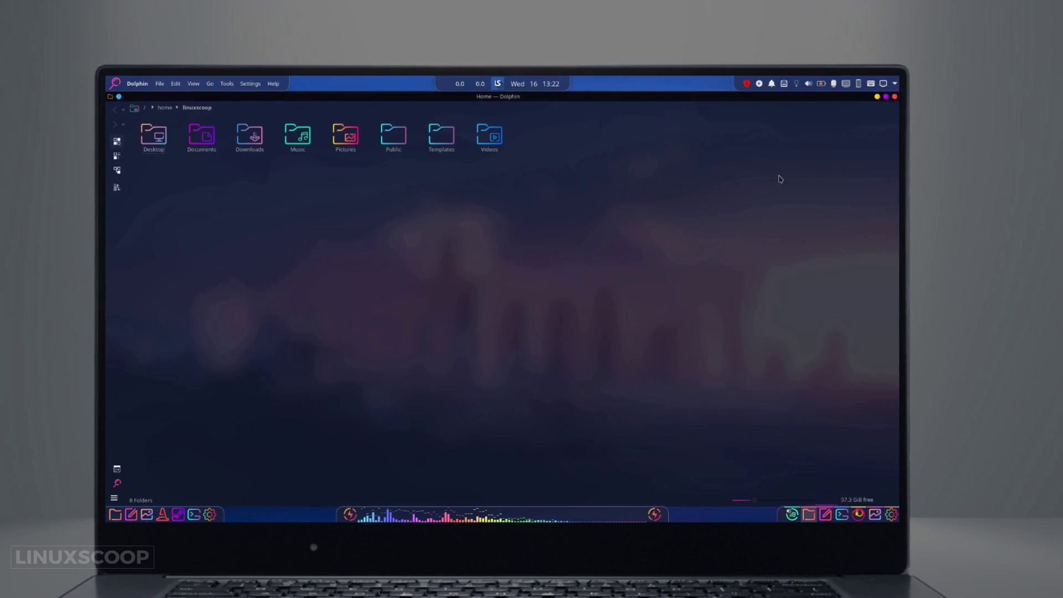
pyautogui.click(886, 97)
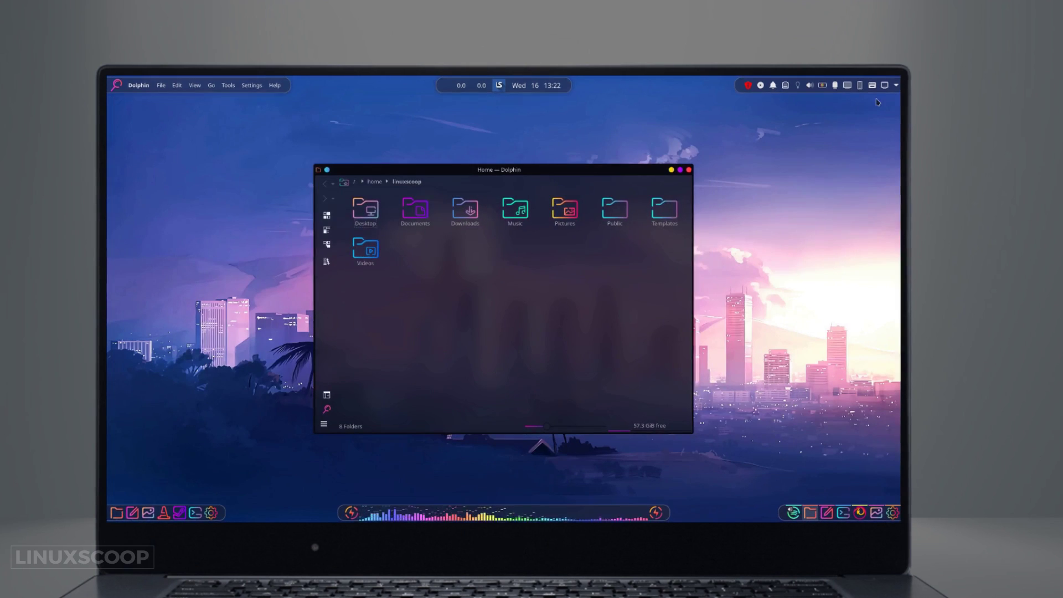
# Show and hide both side dashboards, switching to Desktop 2 and back to Desktop 1 in between.
pyautogui.click(657, 512)
pyautogui.click(769, 451)
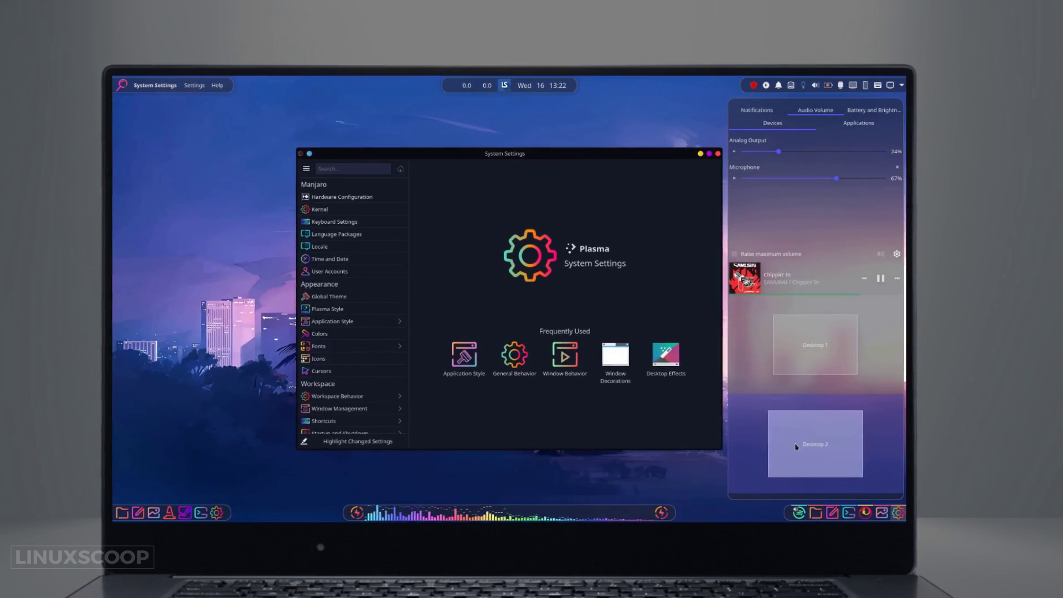
pyautogui.click(802, 362)
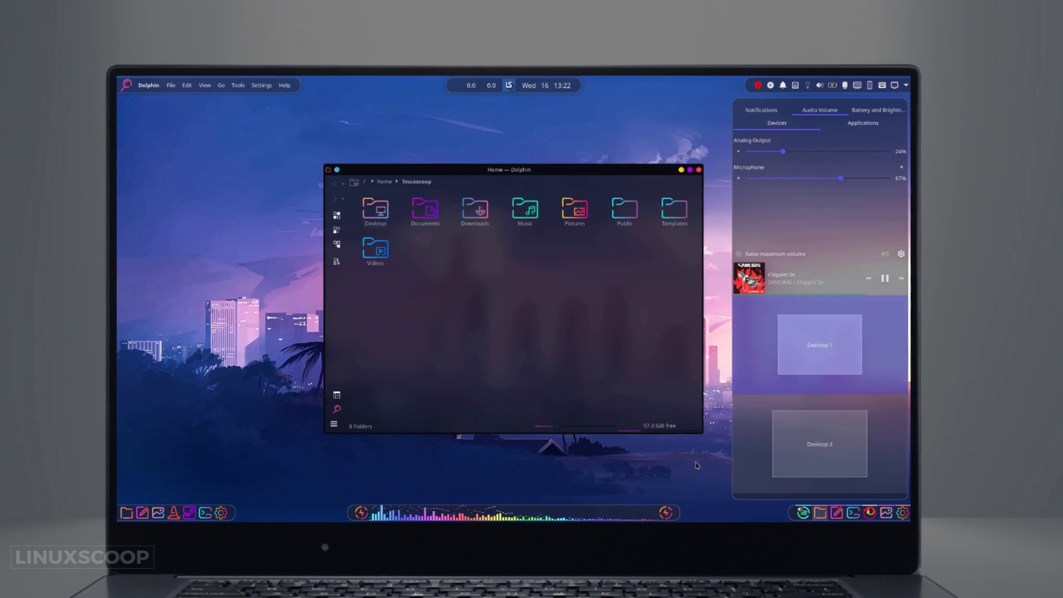
pyautogui.click(663, 513)
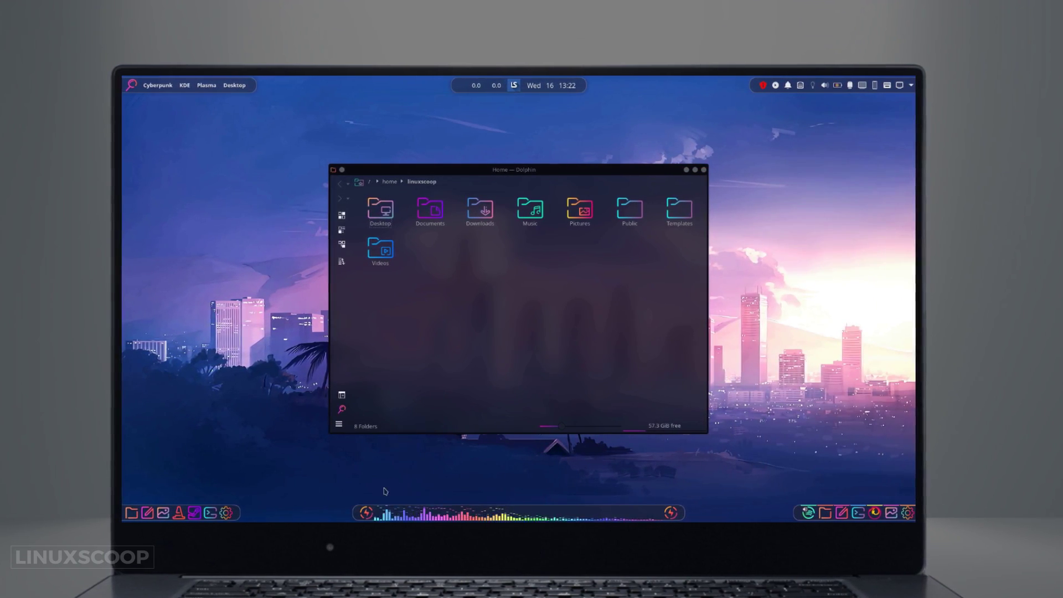
pyautogui.click(366, 513)
pyautogui.click(366, 513)
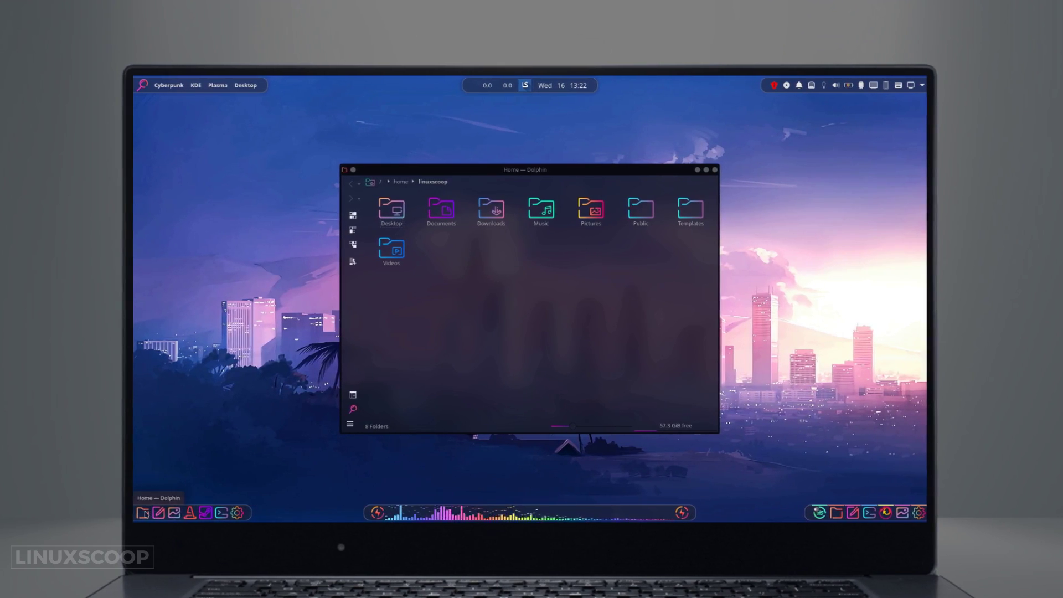
# Cycle through the open windows with the task switcher and view the Linux Scoop YouTube page in Firefox.
pyautogui.hotkey('alt', 'Tab')
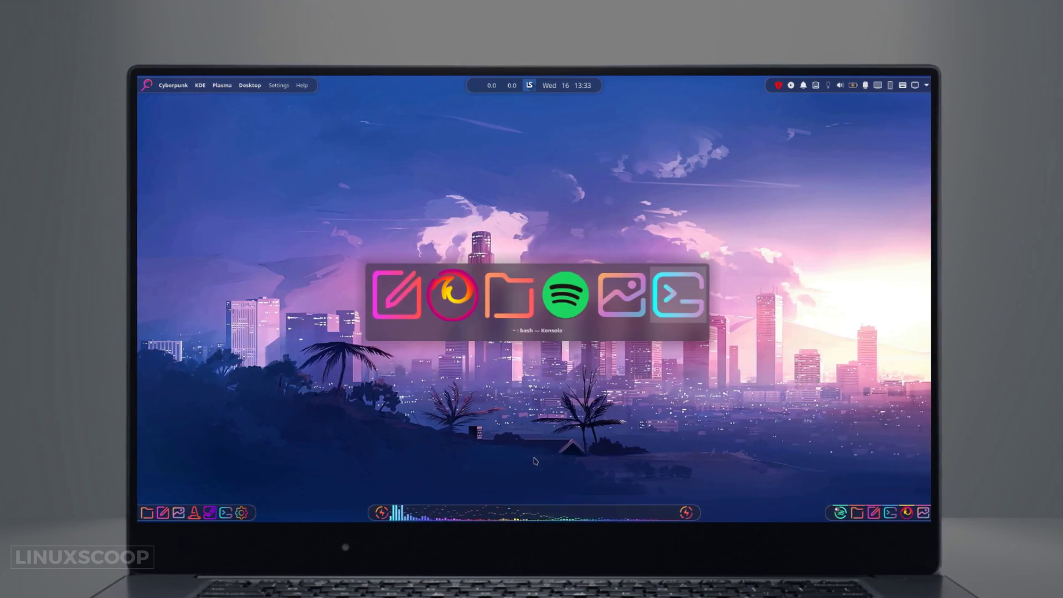
pyautogui.hotkey('alt', 'Tab')
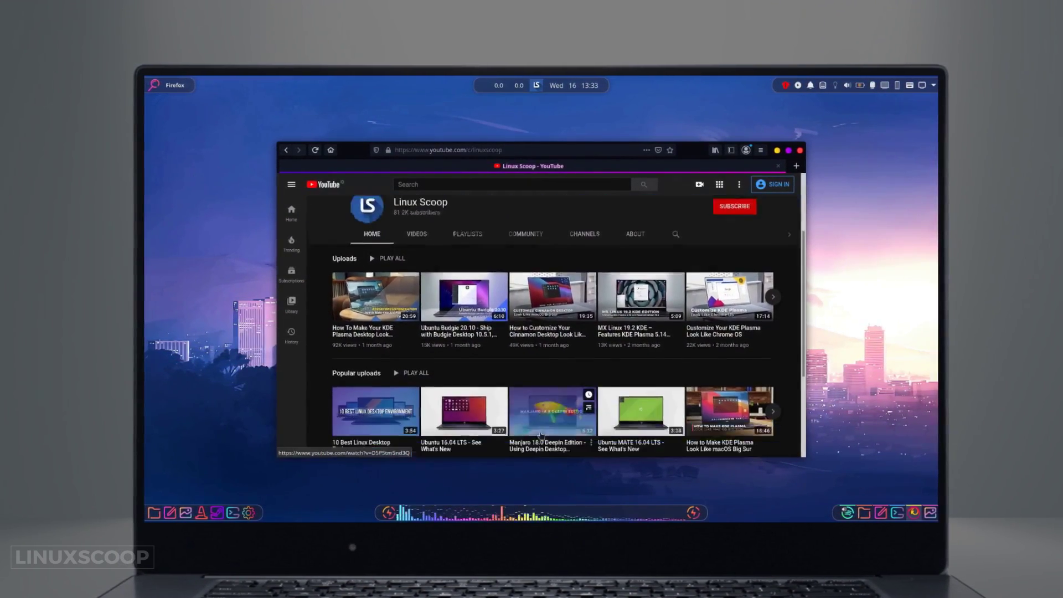
pyautogui.scroll(-1, 540, 435)
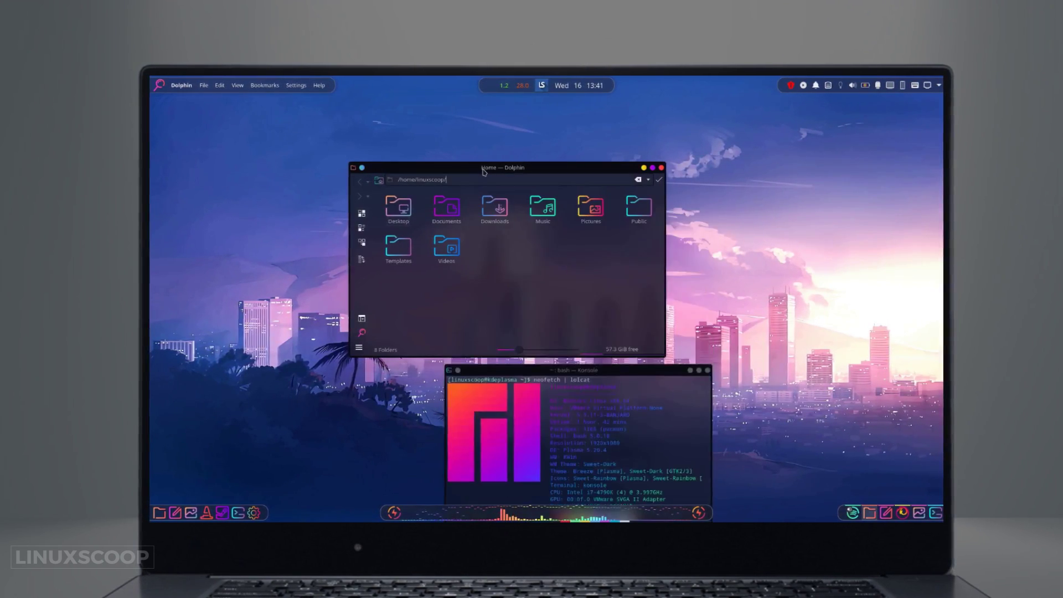
# Show and hide the side dashboard and switch focus between the overlapping Dolphin and Konsole windows.
pyautogui.click(676, 207)
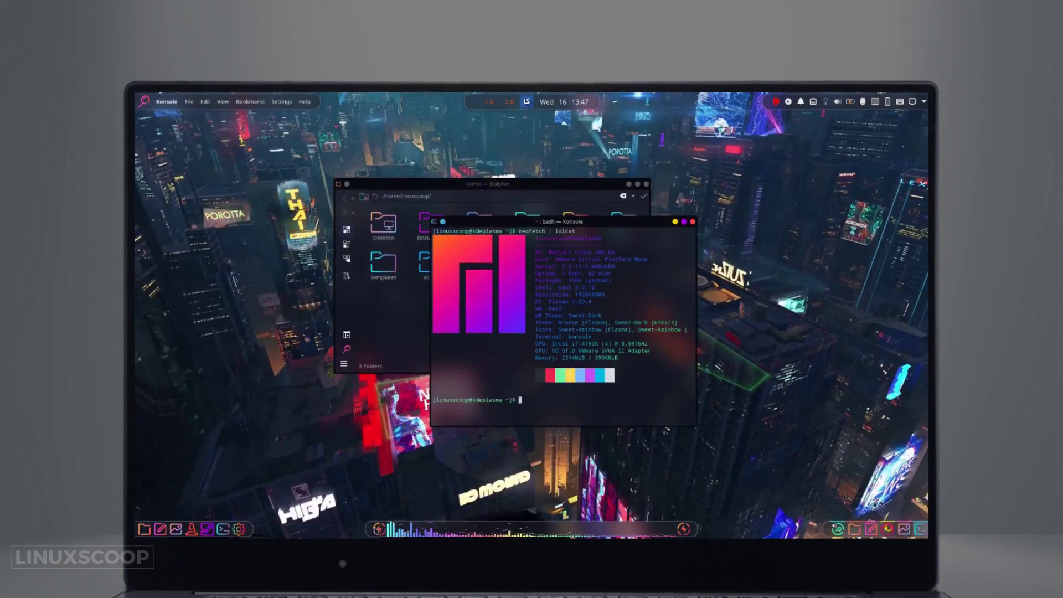
pyautogui.click(682, 527)
pyautogui.click(682, 527)
pyautogui.click(558, 183)
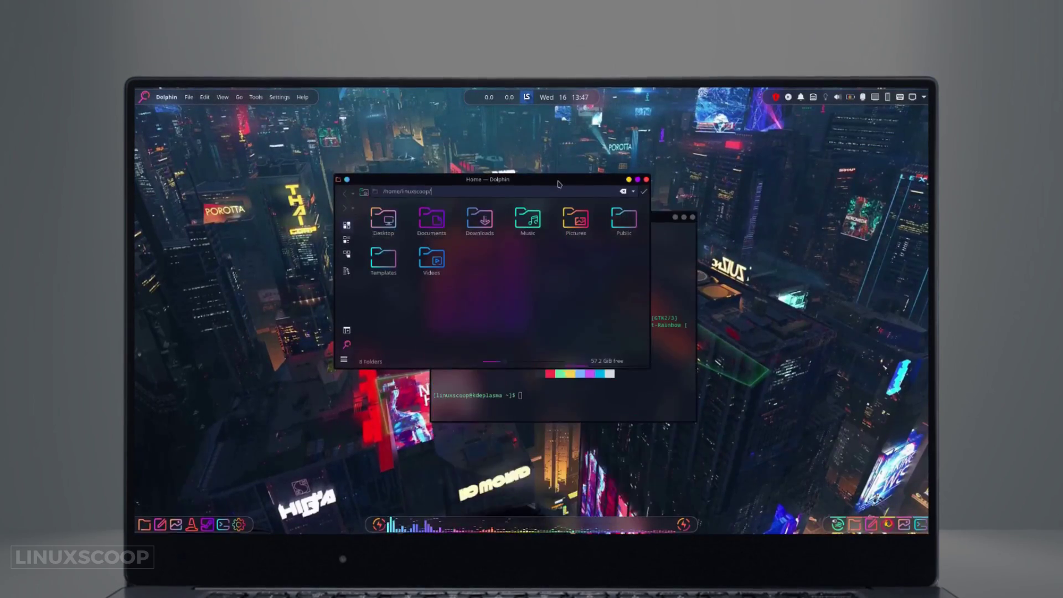
pyautogui.click(670, 227)
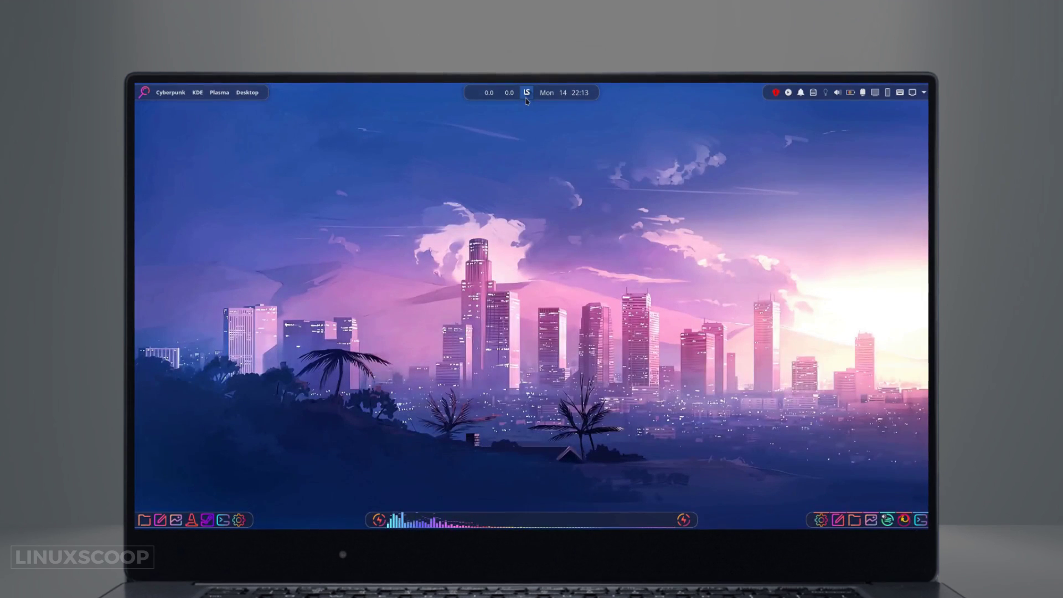
# Lock the screen and unlock it by entering the account password.
pyautogui.click(520, 146)
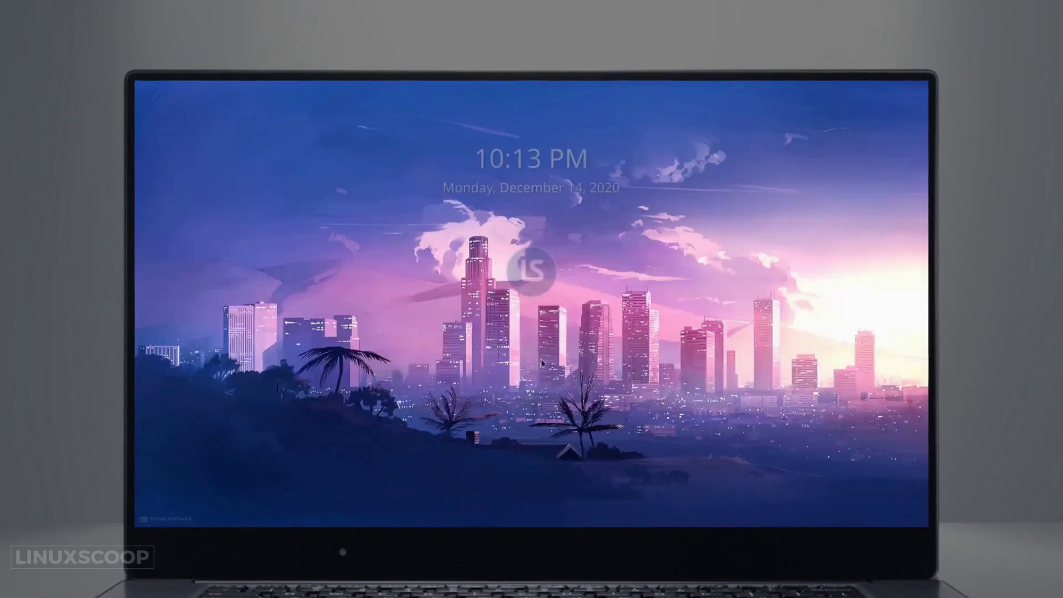
pyautogui.write('*****')
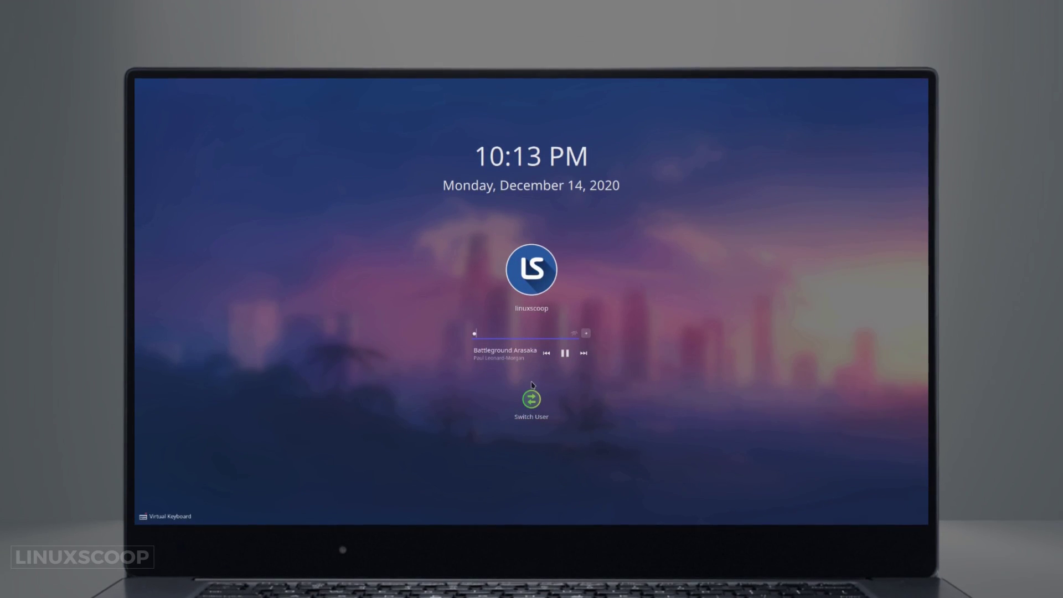
pyautogui.press('Return')
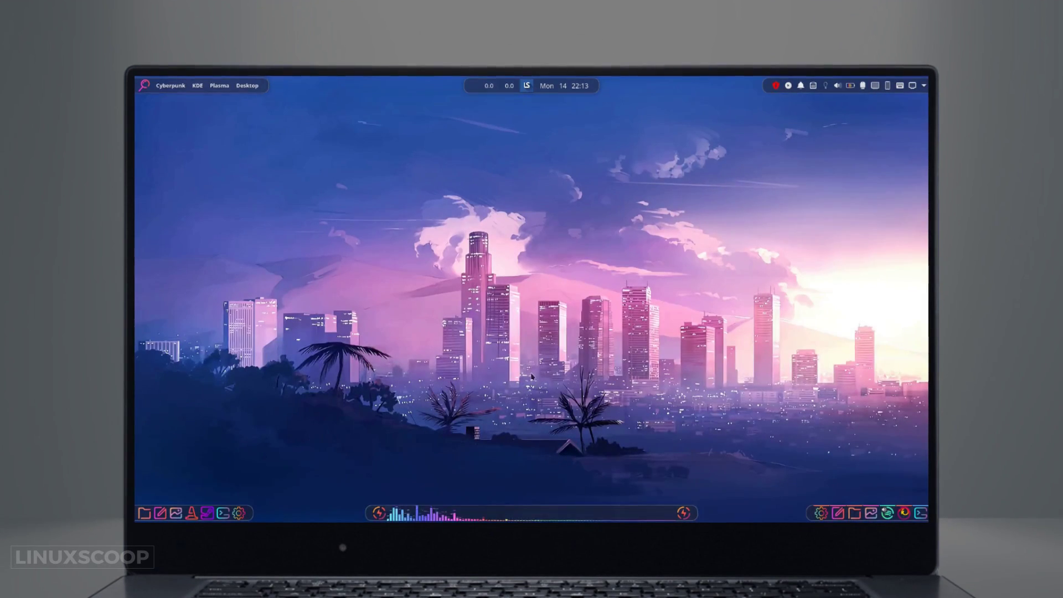
# Open the leave screen from the user switcher and log out of the current session.
pyautogui.click(526, 85)
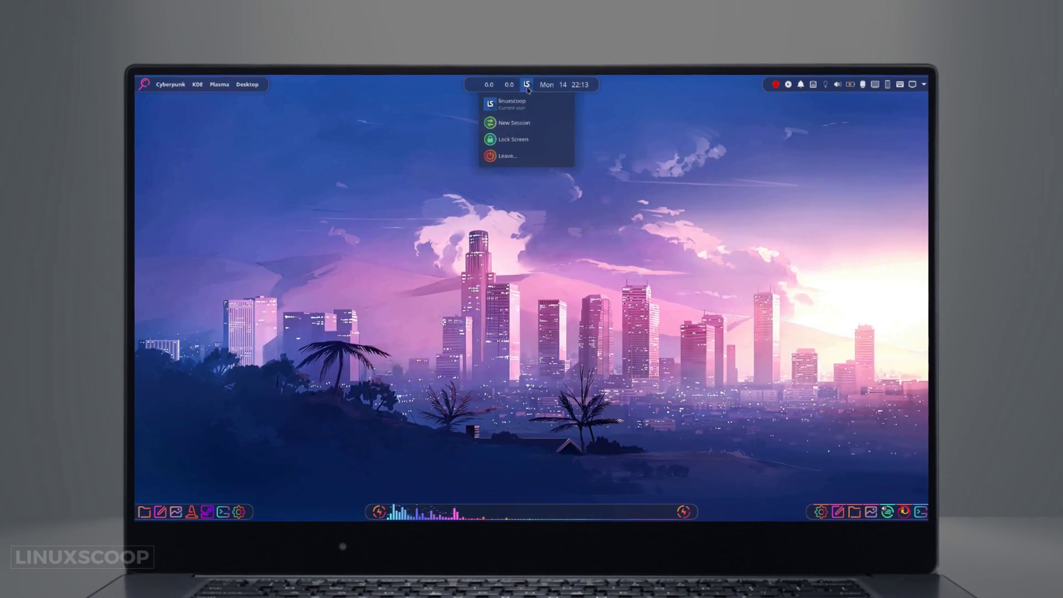
pyautogui.click(514, 154)
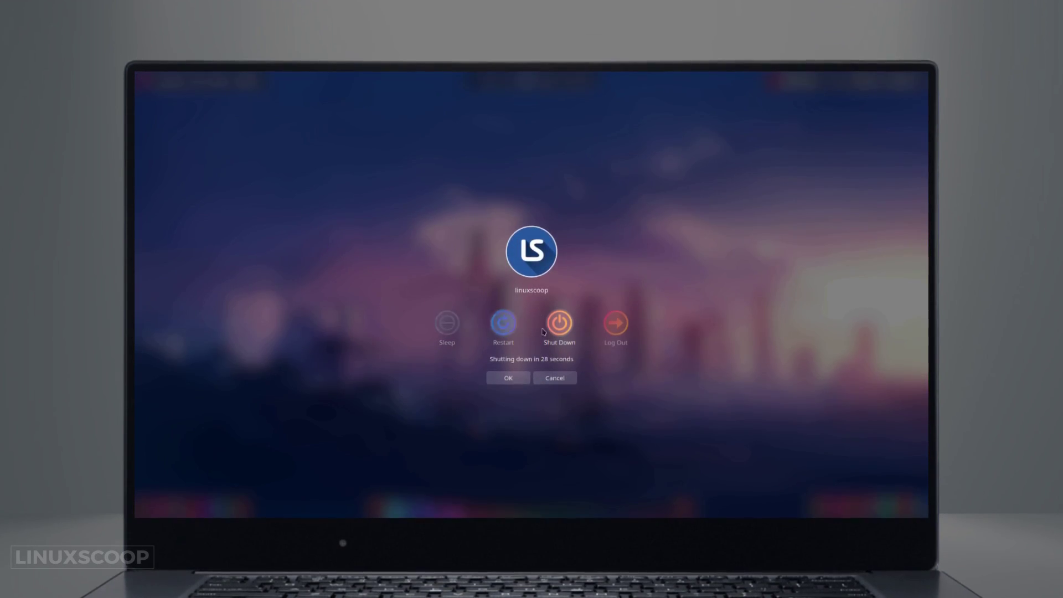
pyautogui.click(615, 322)
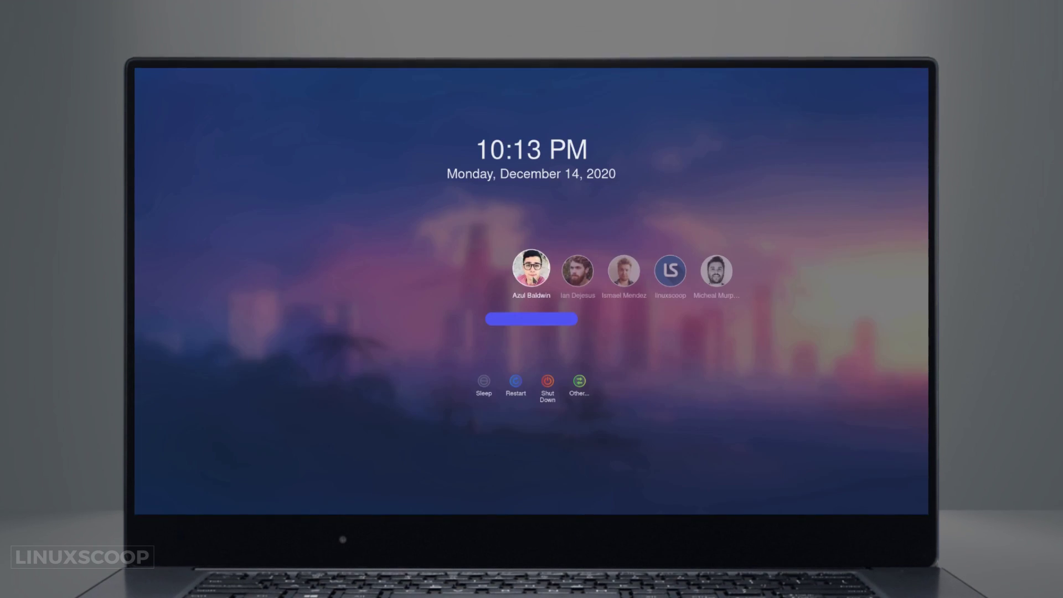
# Browse the user accounts on the login screen, select the linuxscoop account and log in with its password.
pyautogui.click(578, 272)
pyautogui.click(578, 271)
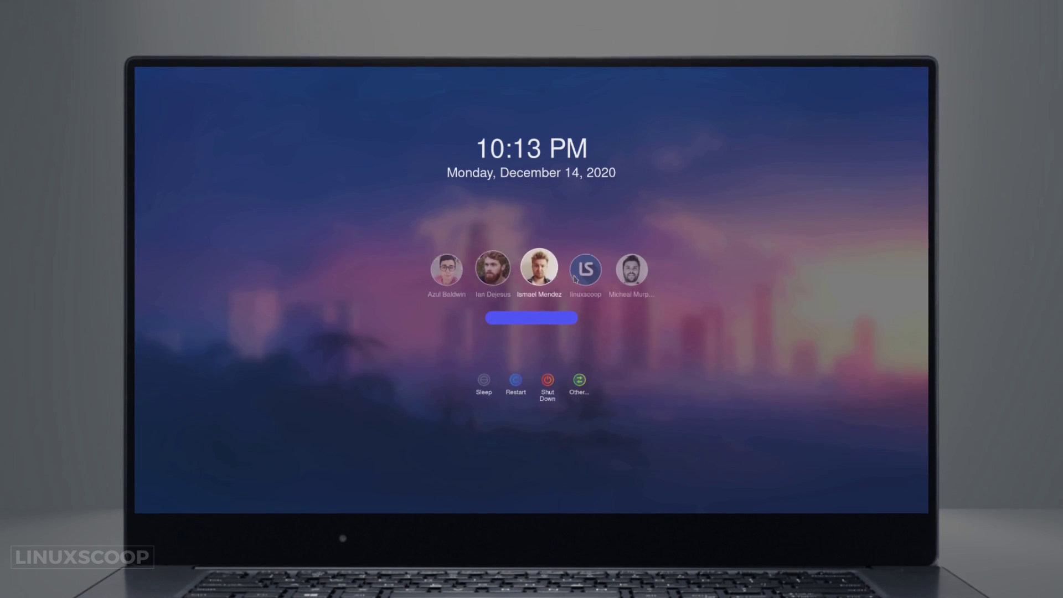
pyautogui.click(620, 272)
pyautogui.click(485, 270)
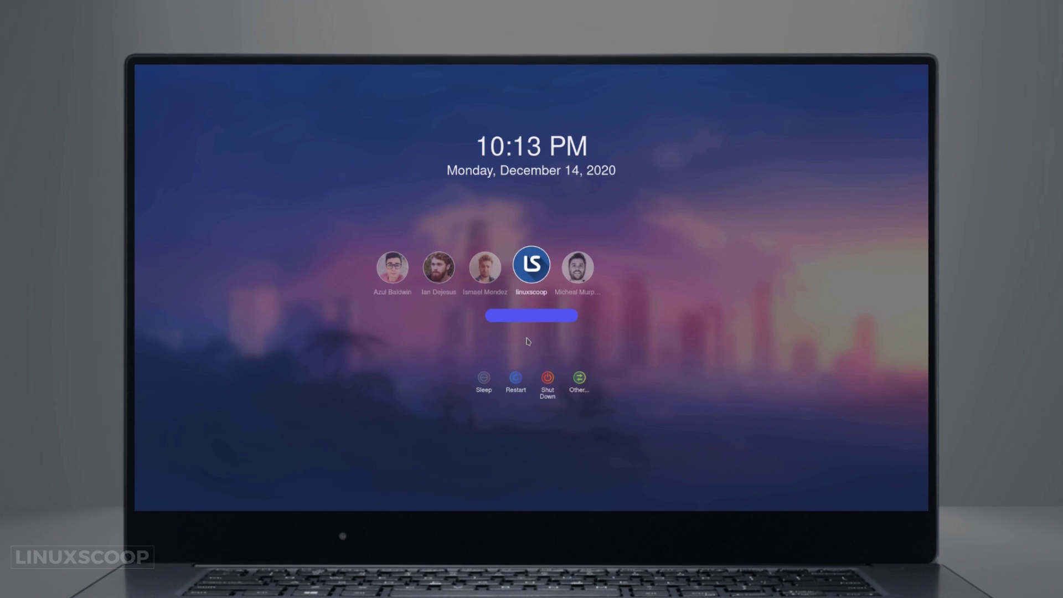
pyautogui.write('•••••')
pyautogui.press('Return')
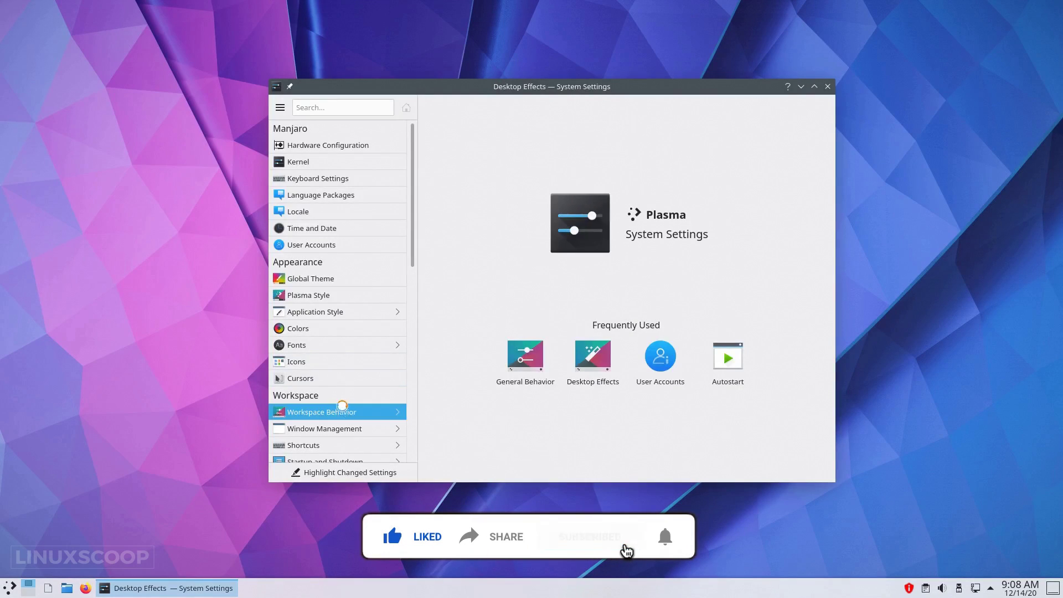
# Find the Blur effect in the Desktop Effects settings and set its noise strength to the lightest level.
pyautogui.click(344, 412)
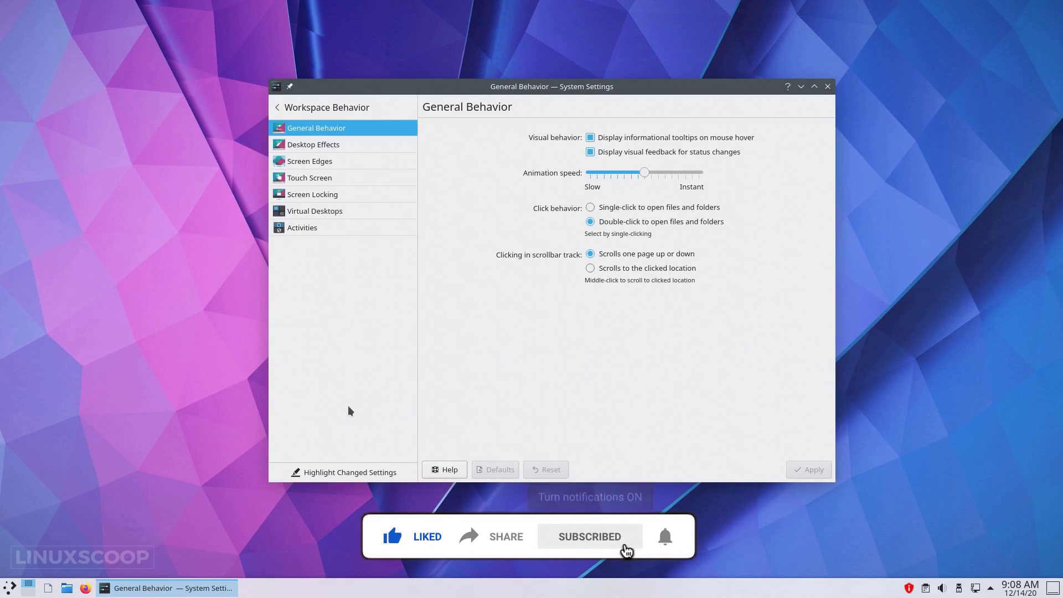
pyautogui.click(339, 144)
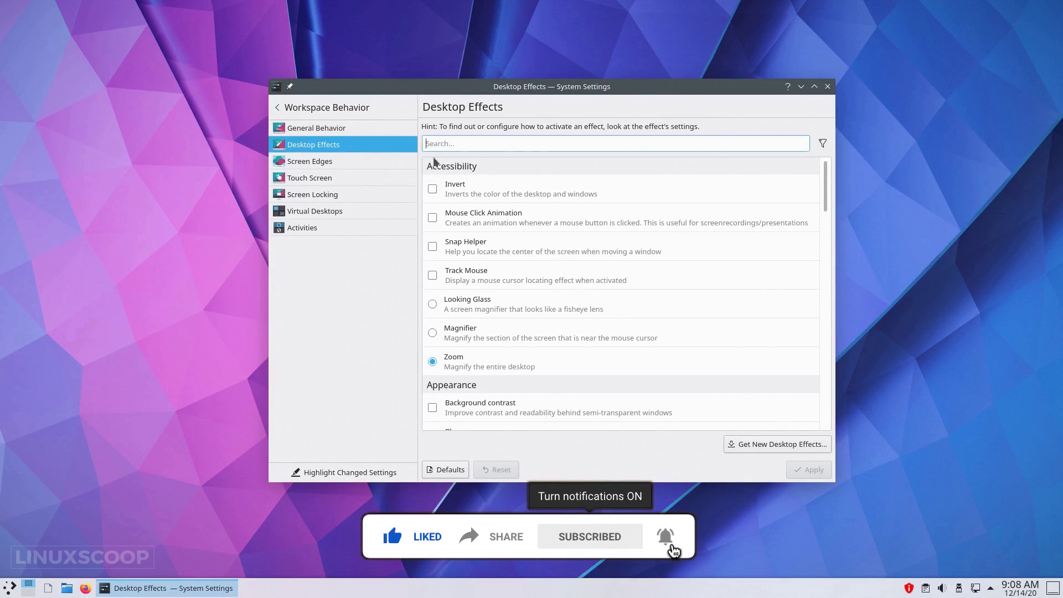
pyautogui.write('blur')
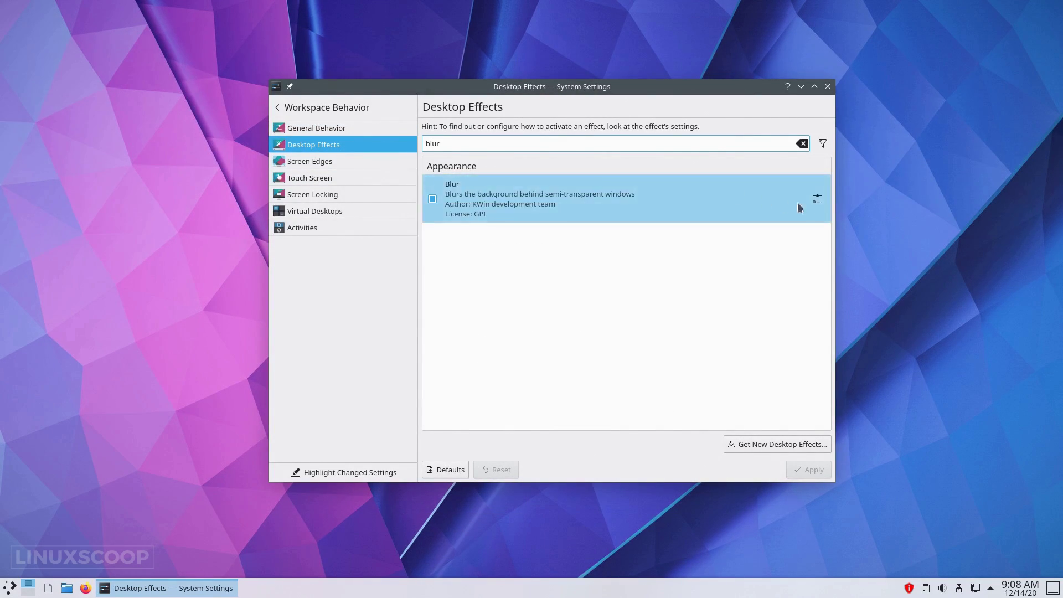
pyautogui.click(816, 201)
pyautogui.moveTo(520, 280); pyautogui.dragTo(477, 277)
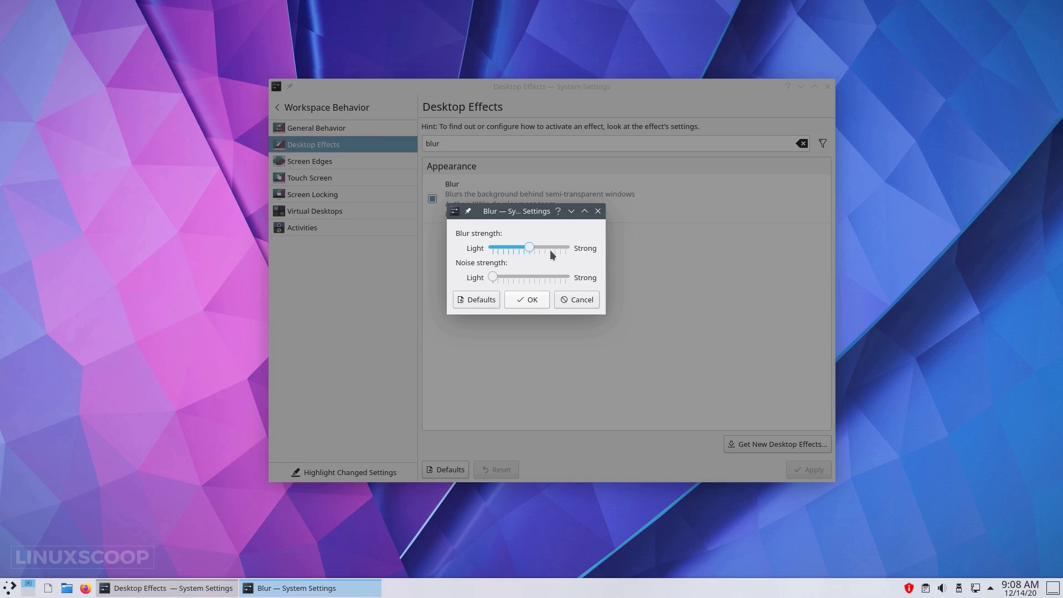
pyautogui.click(531, 301)
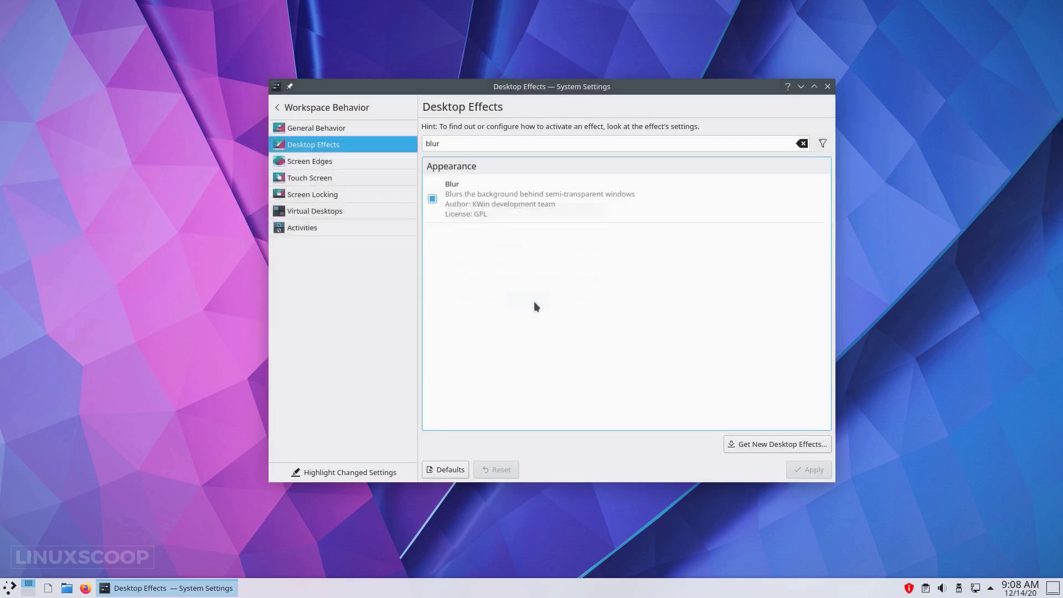
# Search the desktop effects for "slide" and enable the Slide Back effect.
pyautogui.click(801, 144)
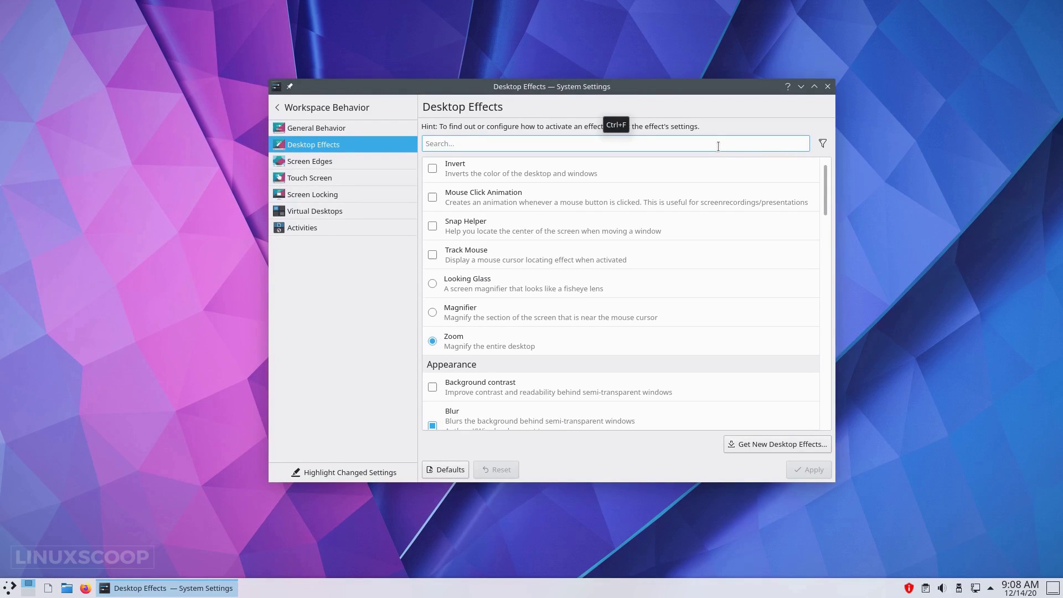
pyautogui.write('slide')
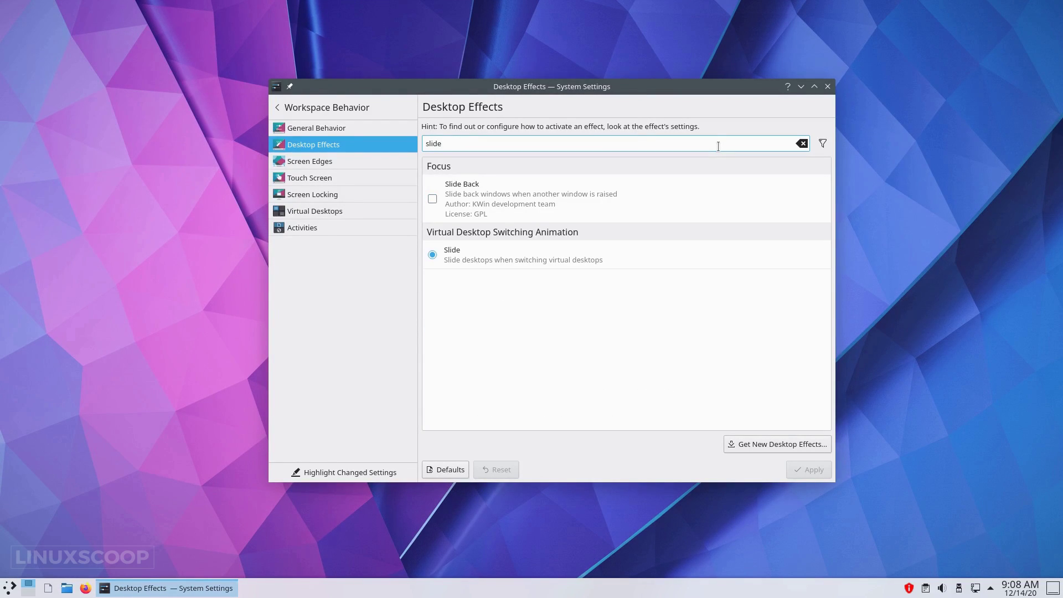
pyautogui.click(432, 199)
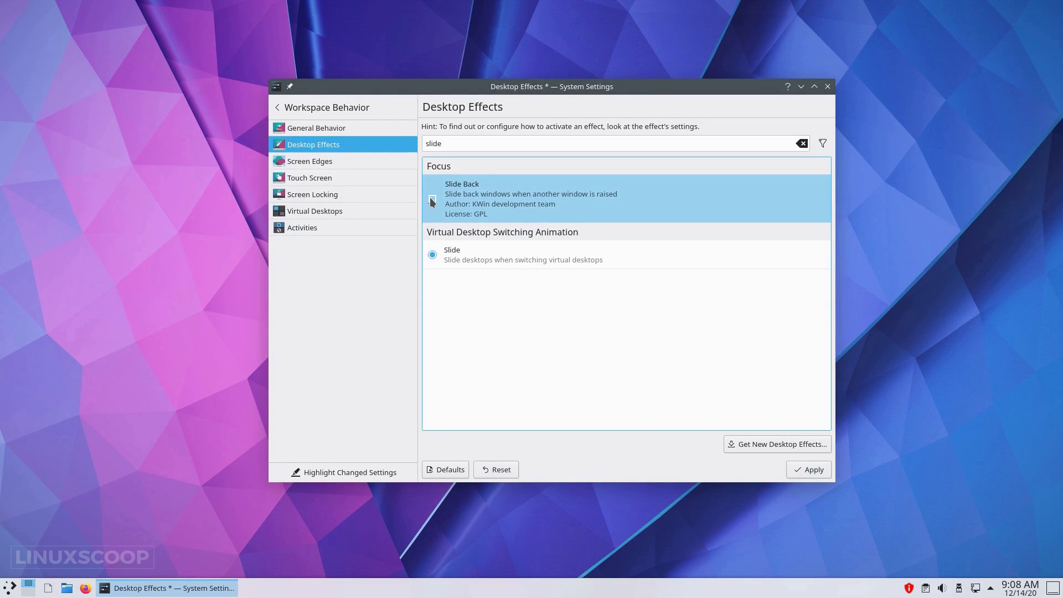
# Search the desktop effects for "dialog" and select the Dialog Parent effect.
pyautogui.doubleClick(434, 144)
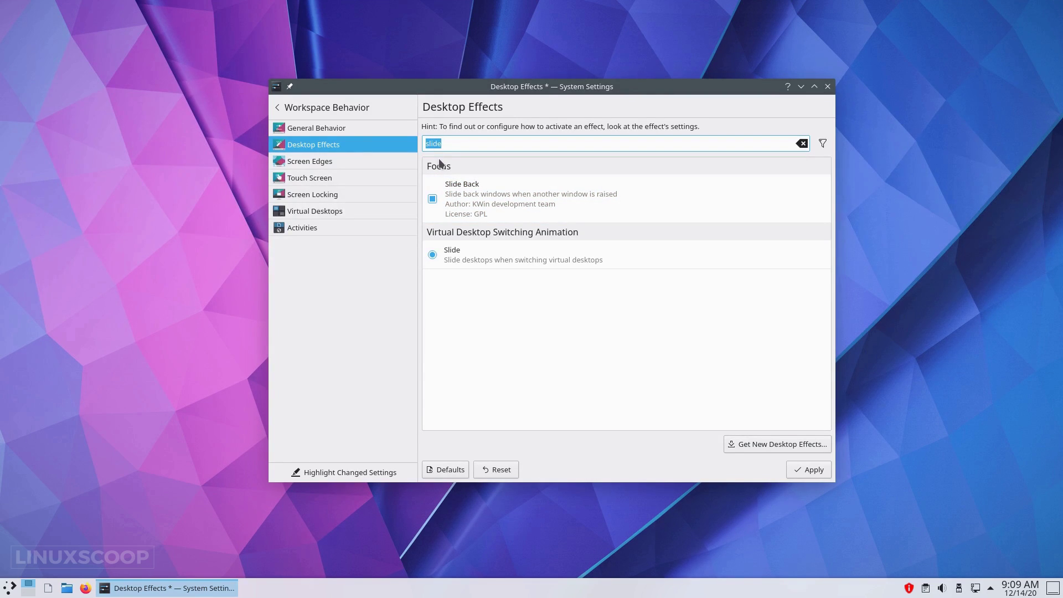
pyautogui.write('dialog')
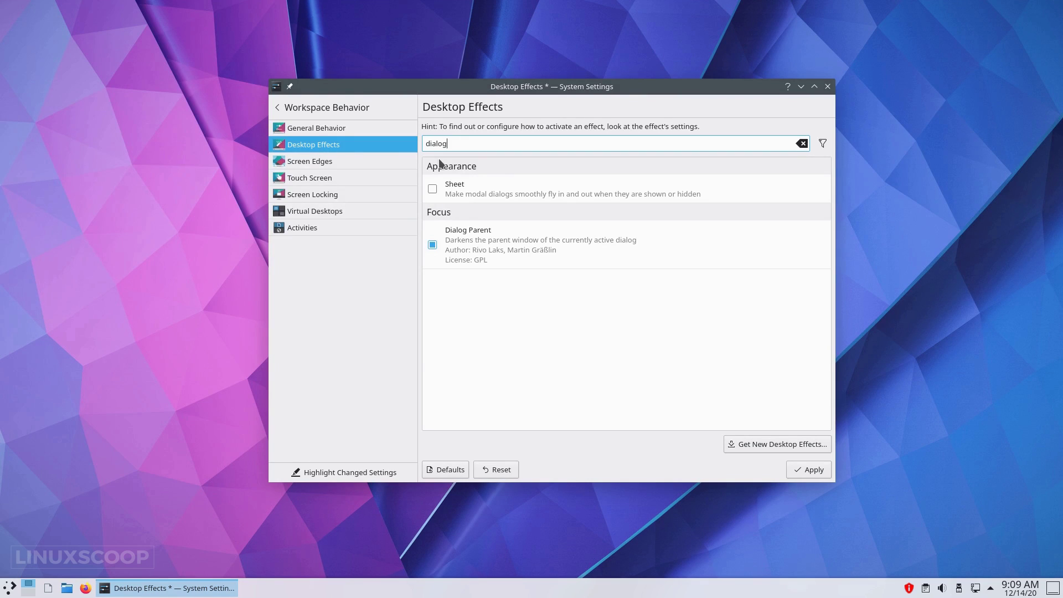
pyautogui.click(459, 242)
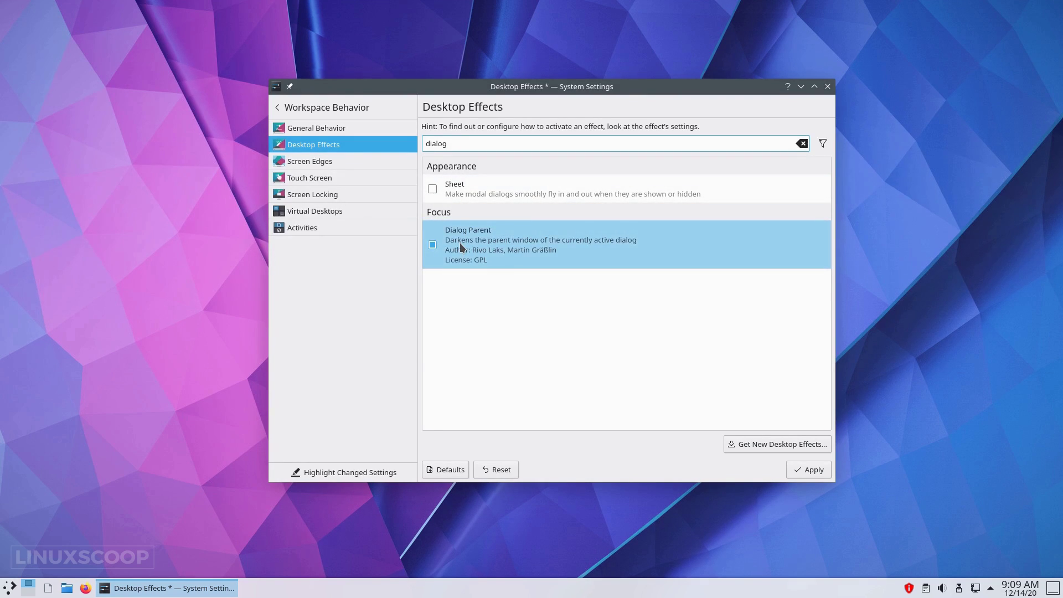
# Search the desktop effects for "dim", enable Dim Screen for Administrator Mode and apply the effect changes.
pyautogui.doubleClick(435, 143)
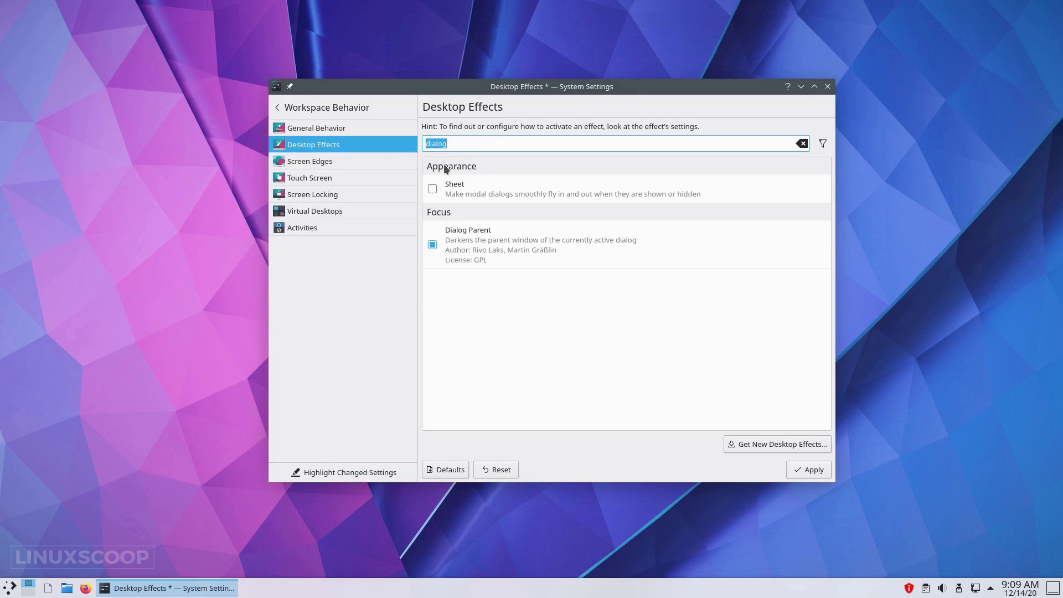
pyautogui.write('dim')
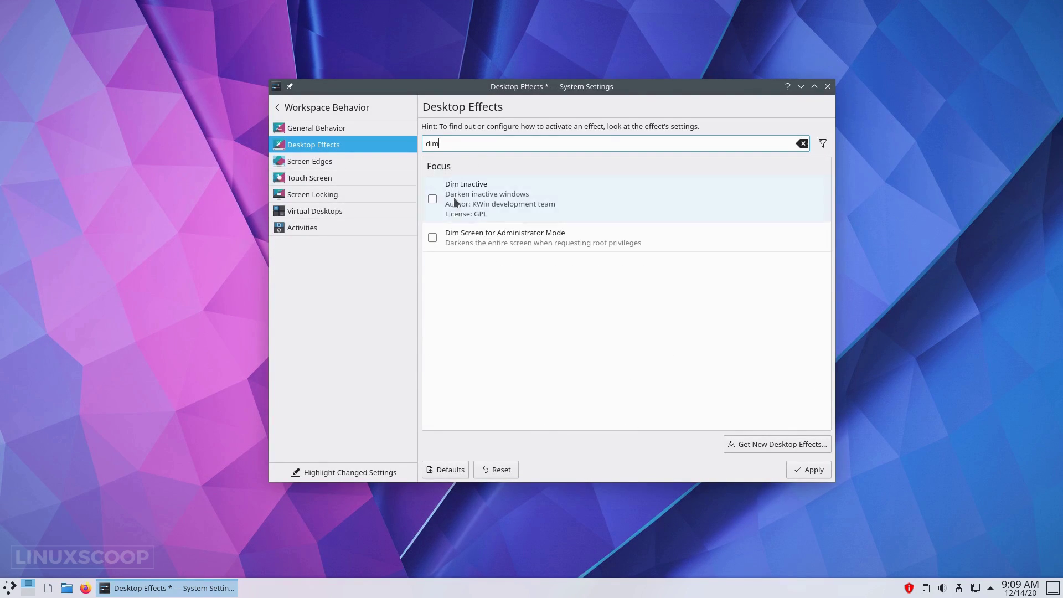
pyautogui.click(433, 238)
pyautogui.click(434, 237)
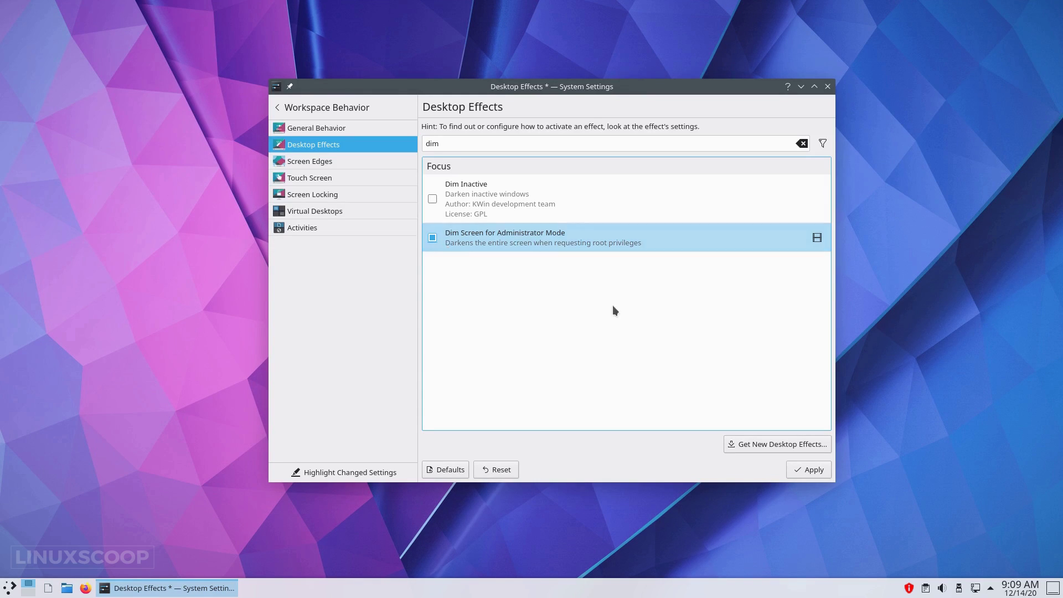
pyautogui.click(816, 469)
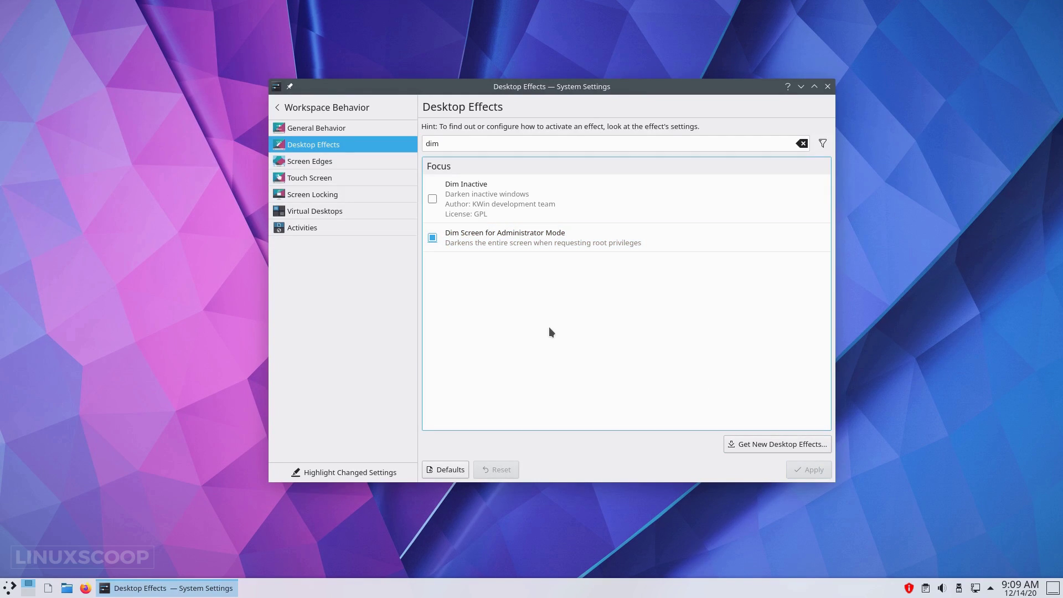
# In Screen Edges, set the left edge to No Action and the top-left corner to Present Windows - All Desktops, then apply.
pyautogui.click(322, 163)
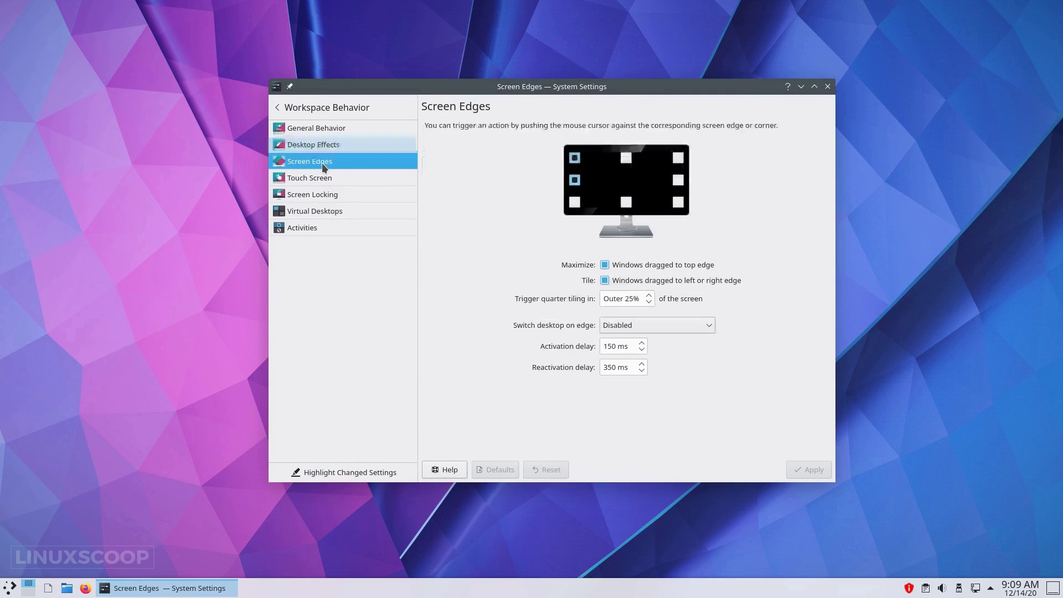
pyautogui.click(574, 179)
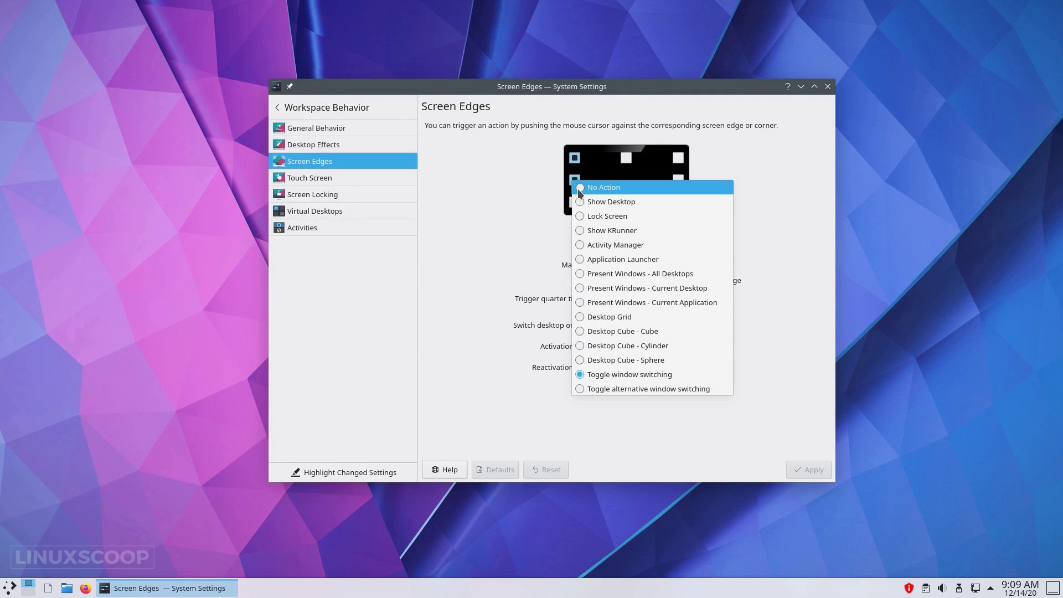
pyautogui.click(587, 190)
pyautogui.click(575, 158)
pyautogui.click(642, 255)
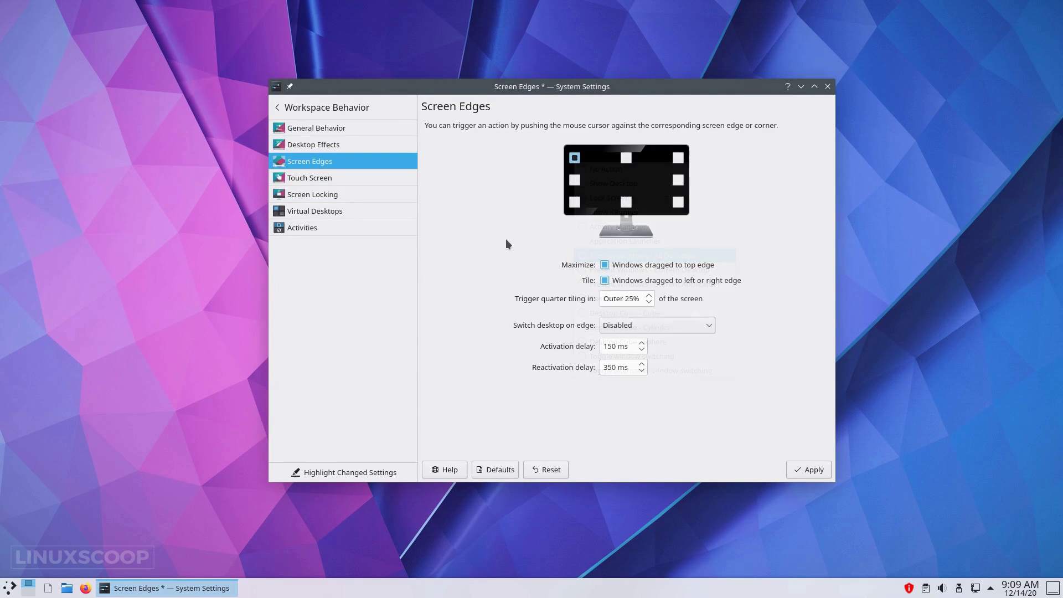
pyautogui.click(361, 178)
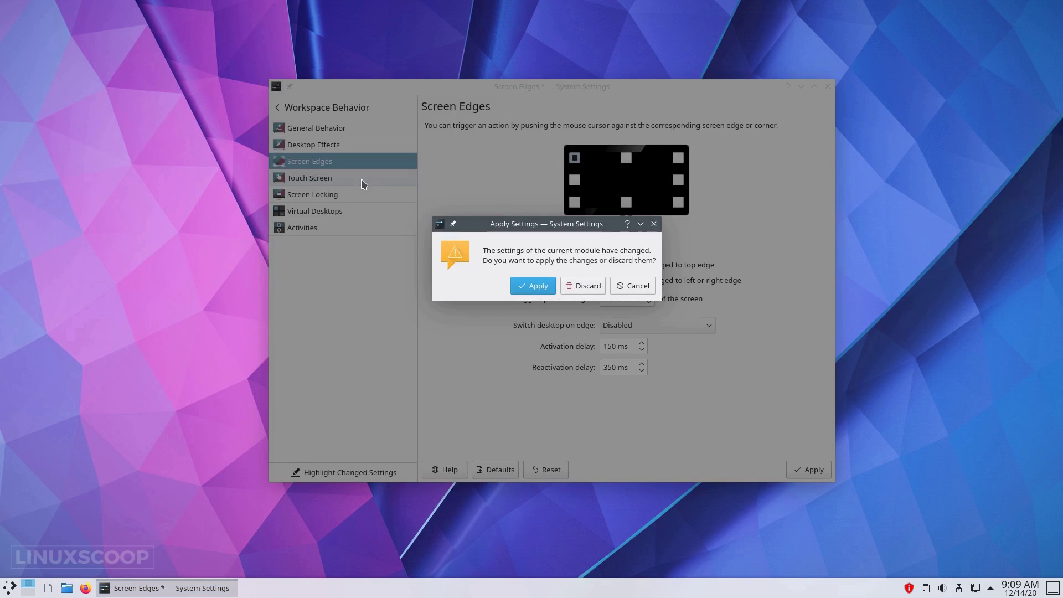
pyautogui.click(520, 283)
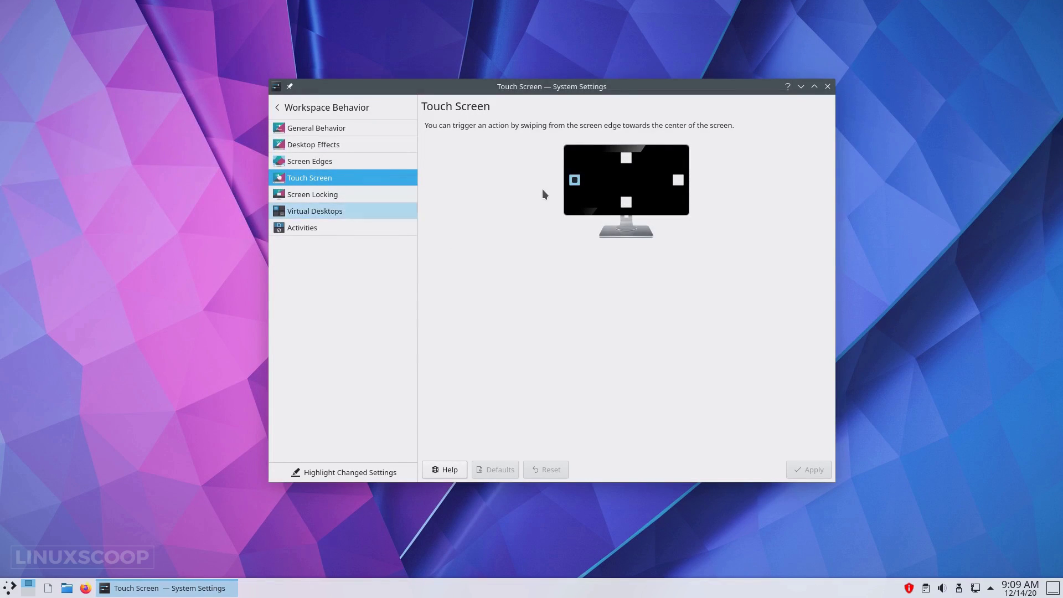
# Set the left-edge swipe in the Touch Screen settings to No Action and apply the change.
pyautogui.click(574, 180)
pyautogui.click(584, 189)
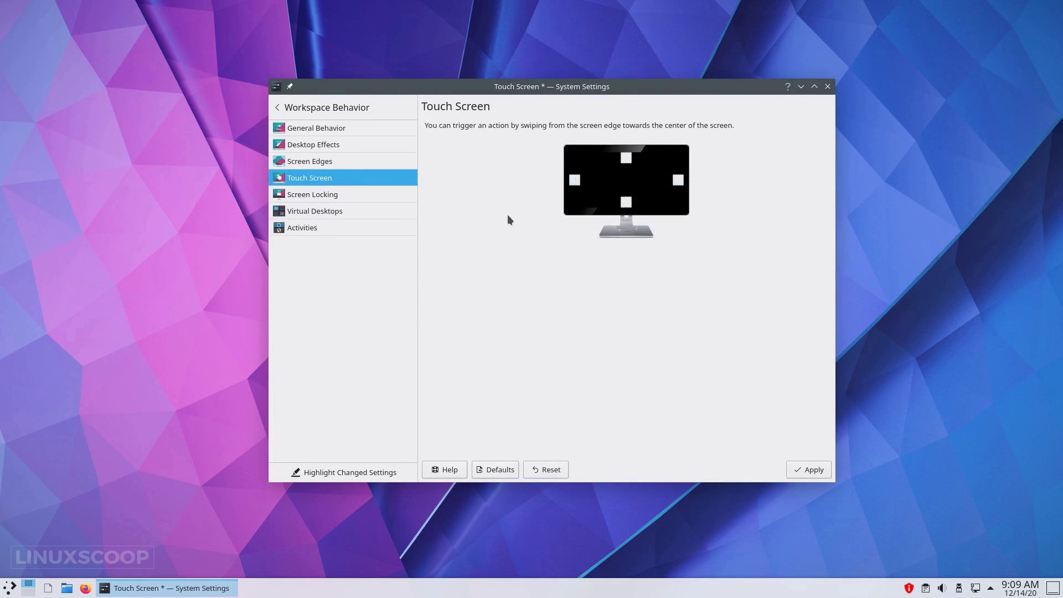
pyautogui.click(400, 210)
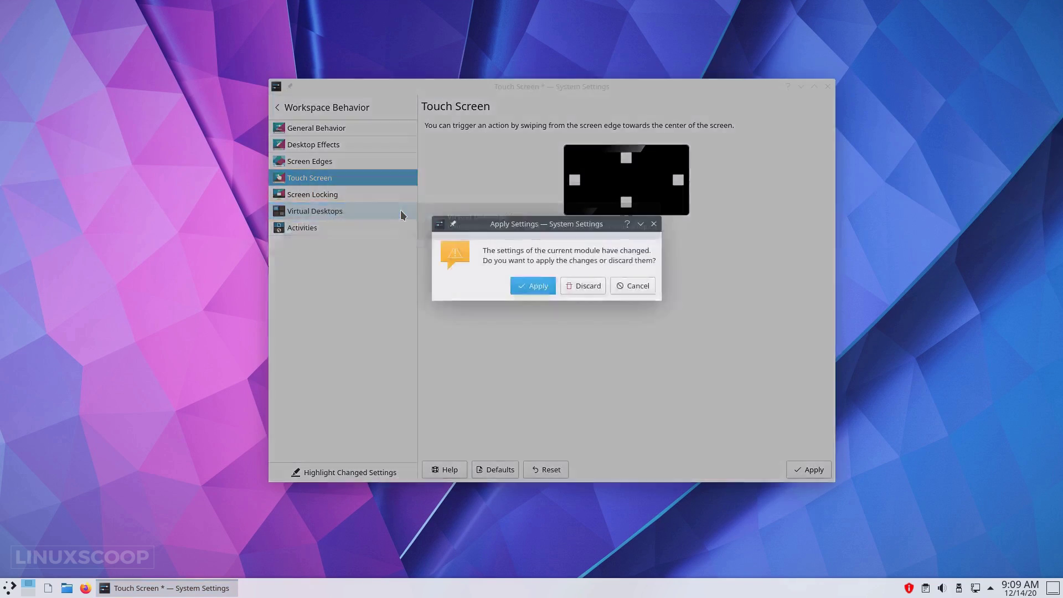
pyautogui.click(531, 285)
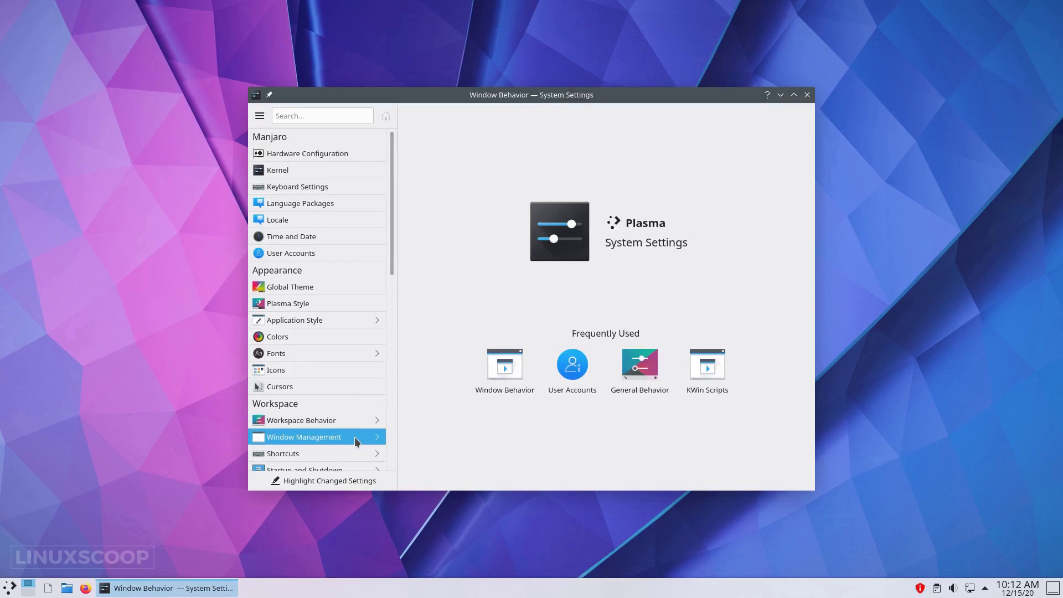
# In the advanced Window Behavior settings, set window placement to Centered, toggle KDE apps remembering their window positions, and apply.
pyautogui.click(354, 435)
pyautogui.click(637, 135)
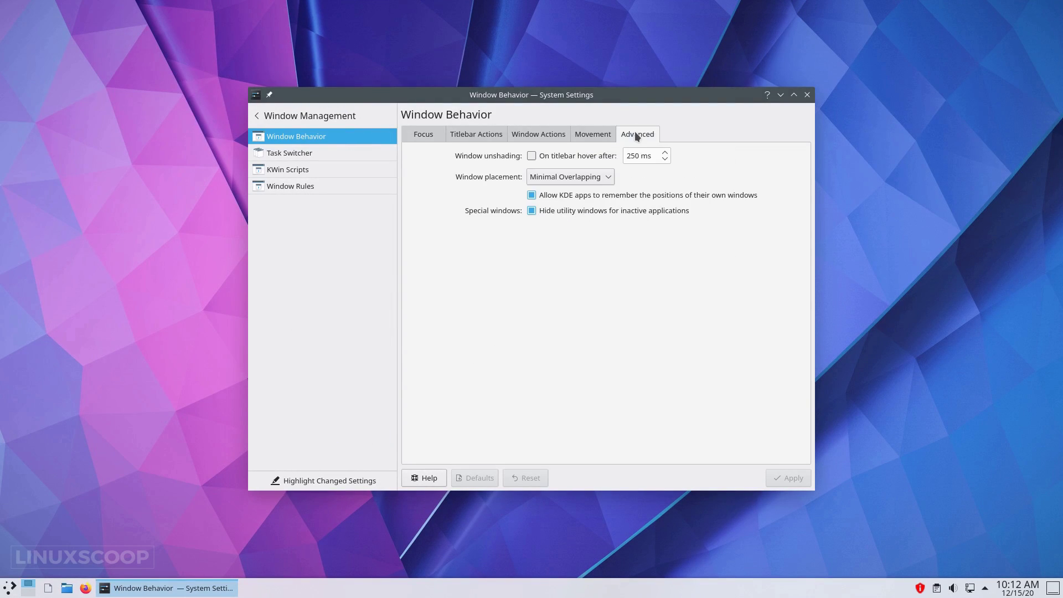
pyautogui.click(575, 176)
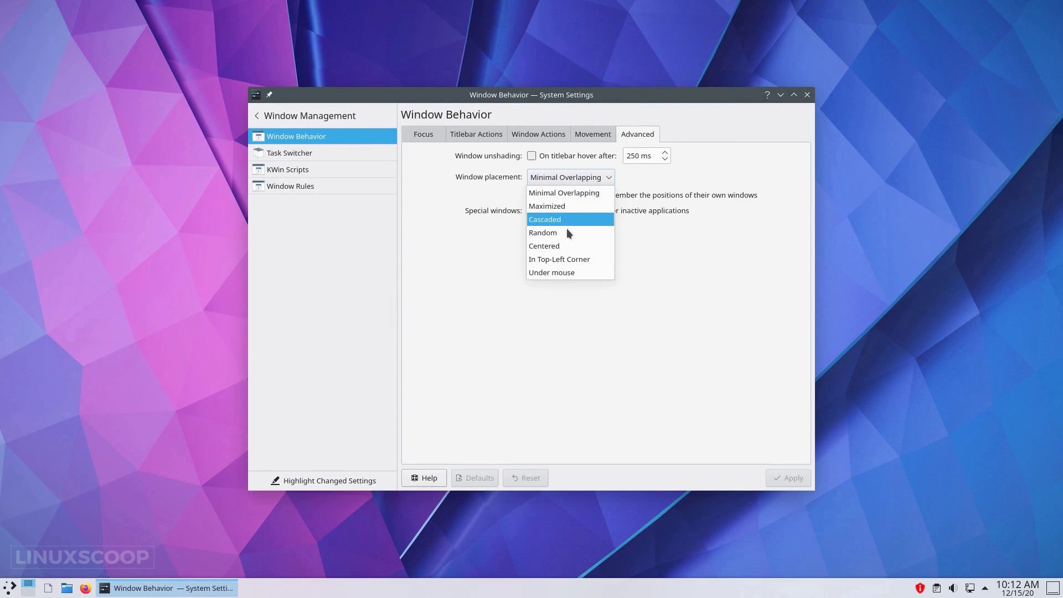
pyautogui.click(568, 244)
pyautogui.click(532, 195)
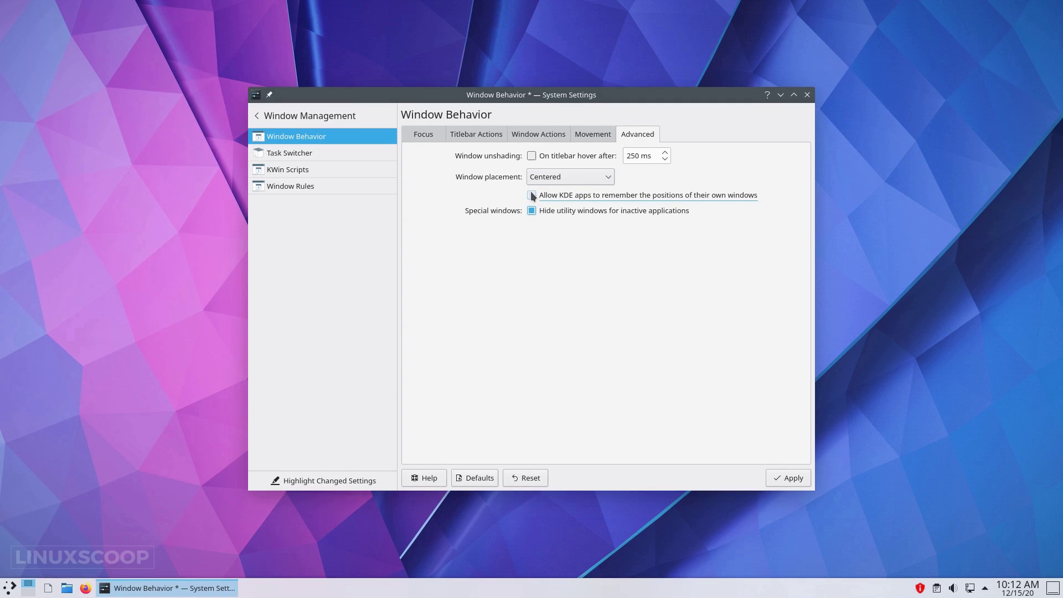
pyautogui.click(790, 478)
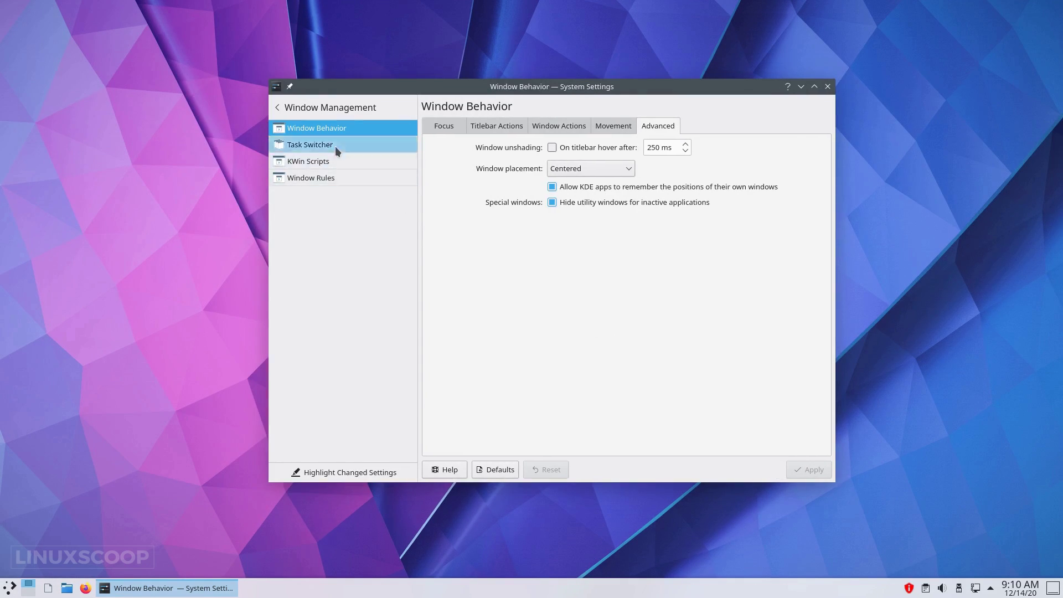
# Set the main Task Switcher visualization to Large Icons and apply the change.
pyautogui.click(334, 146)
pyautogui.click(530, 193)
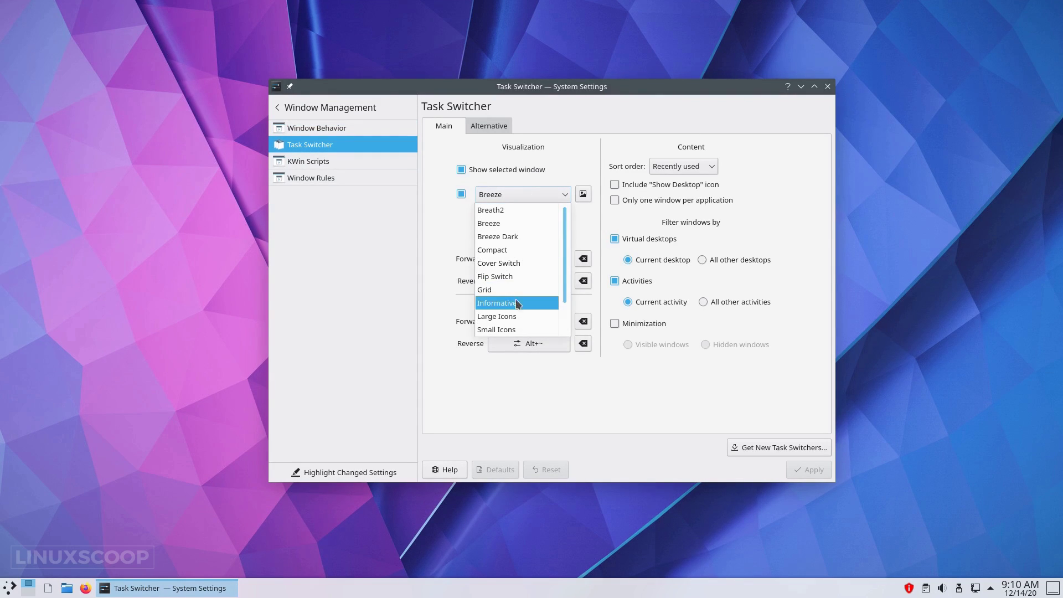
pyautogui.click(515, 317)
pyautogui.click(802, 465)
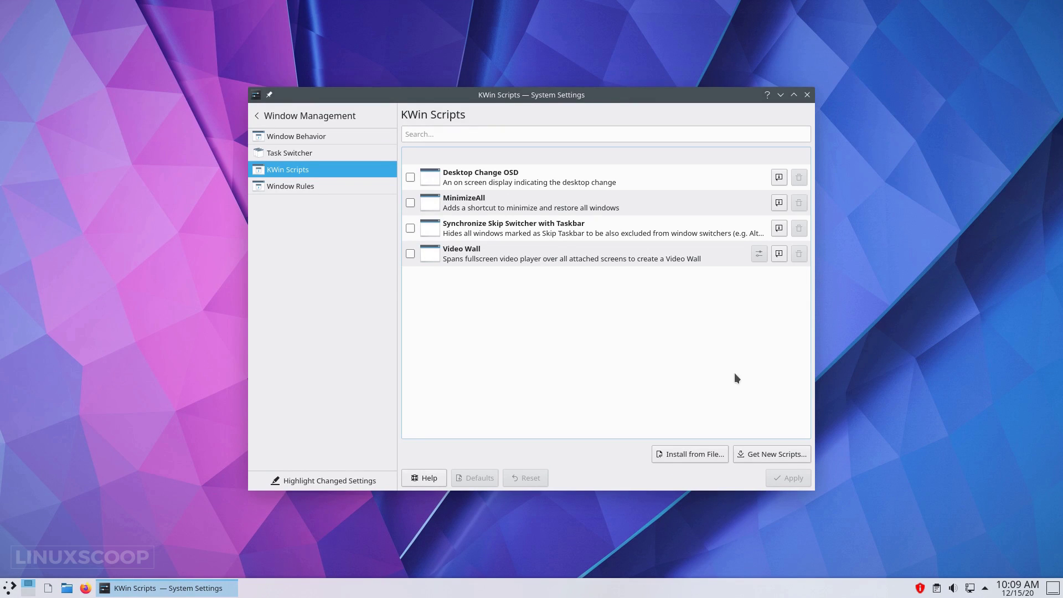
# Download and install the Force Blur and Latte Window Colors KWin scripts from the add-on installer.
pyautogui.click(769, 453)
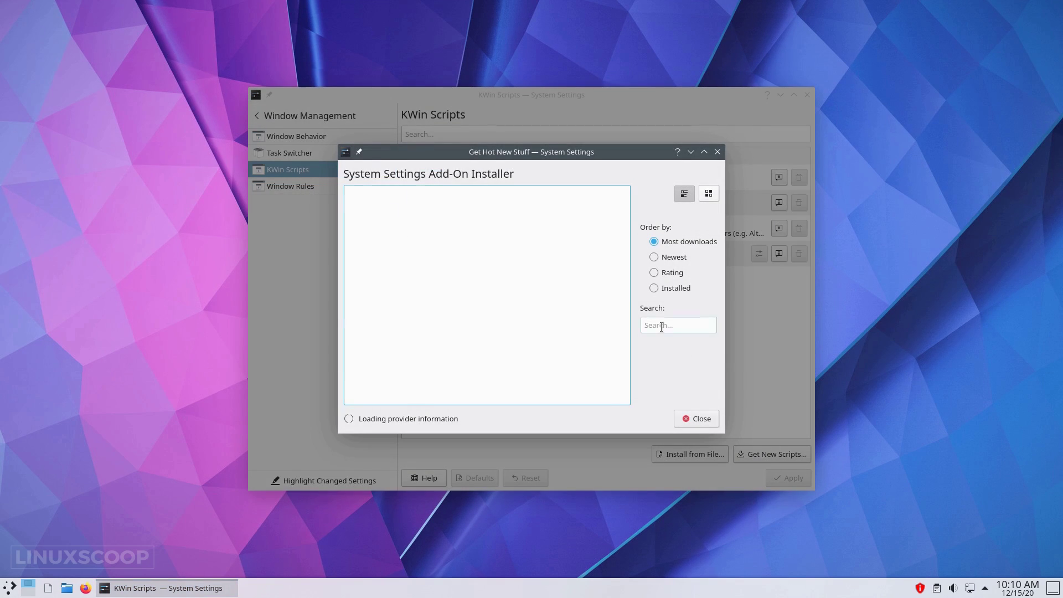
pyautogui.click(582, 202)
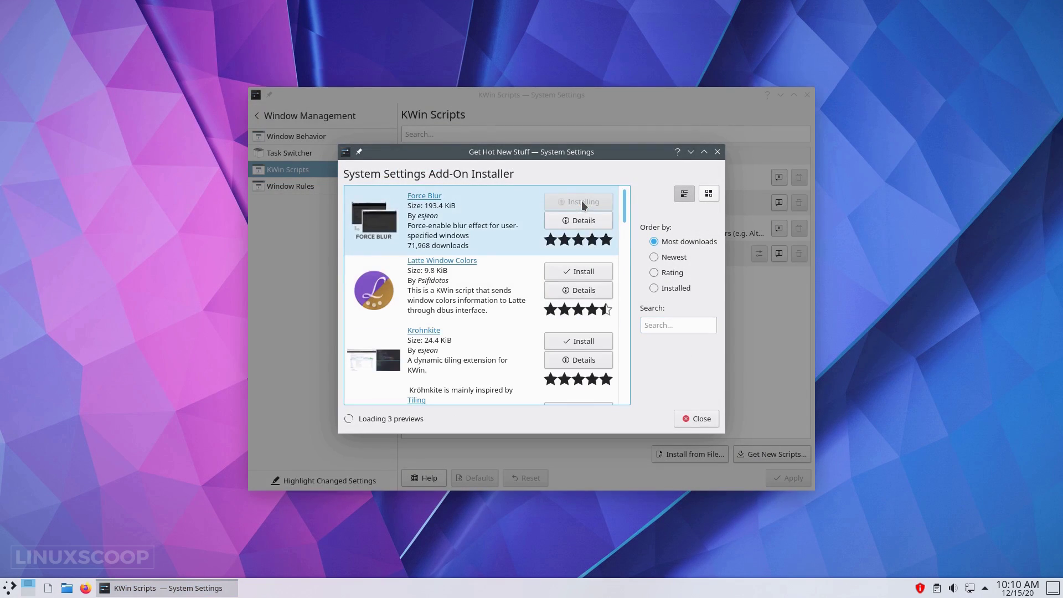
pyautogui.click(587, 271)
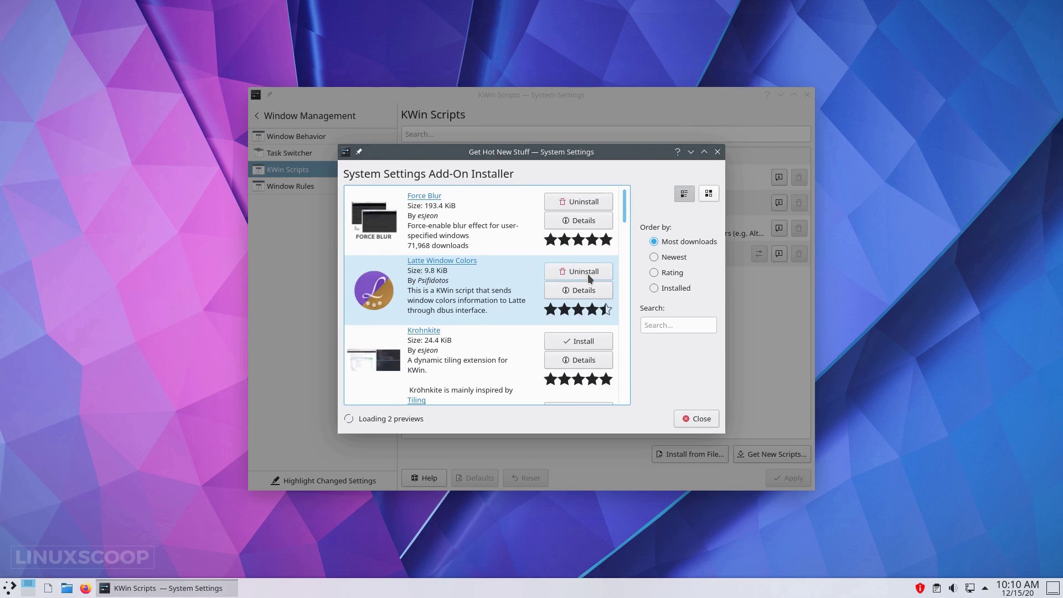
pyautogui.click(687, 422)
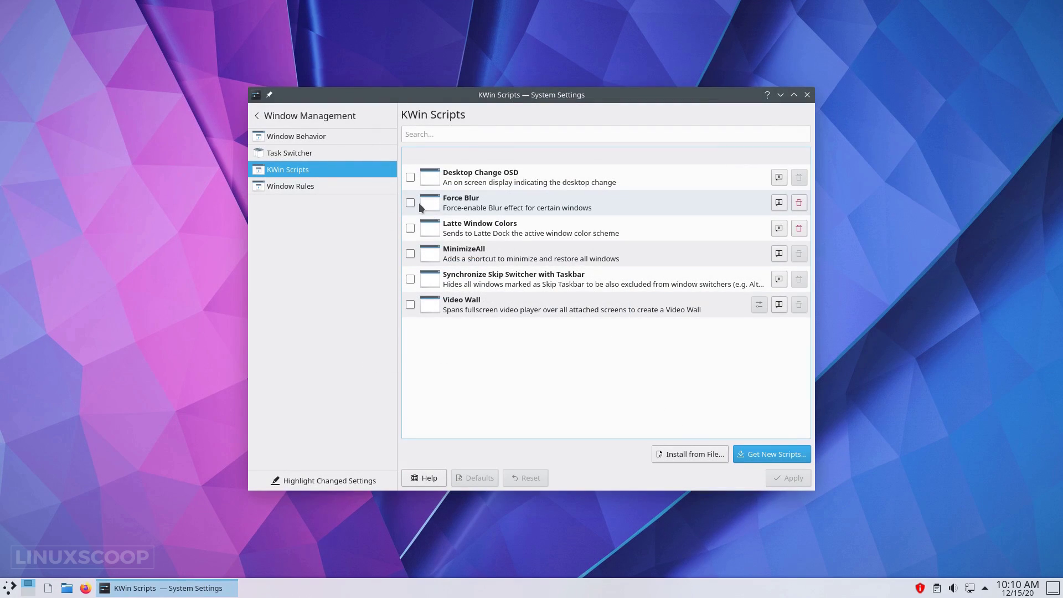
# Enable the Force Blur and Latte Window Colors scripts and apply the changes.
pyautogui.click(410, 201)
pyautogui.click(410, 227)
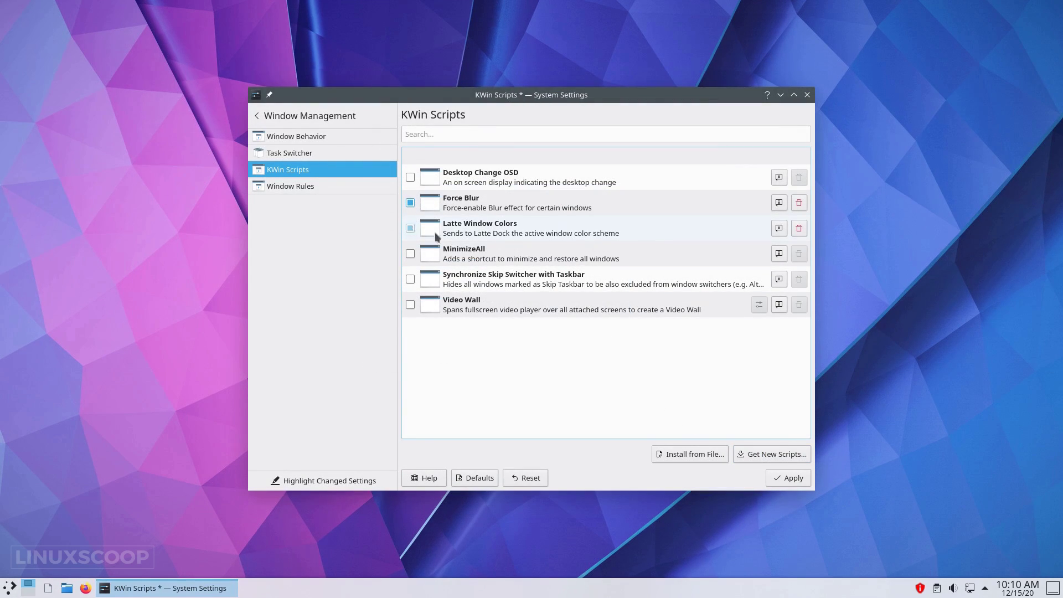
pyautogui.click(789, 484)
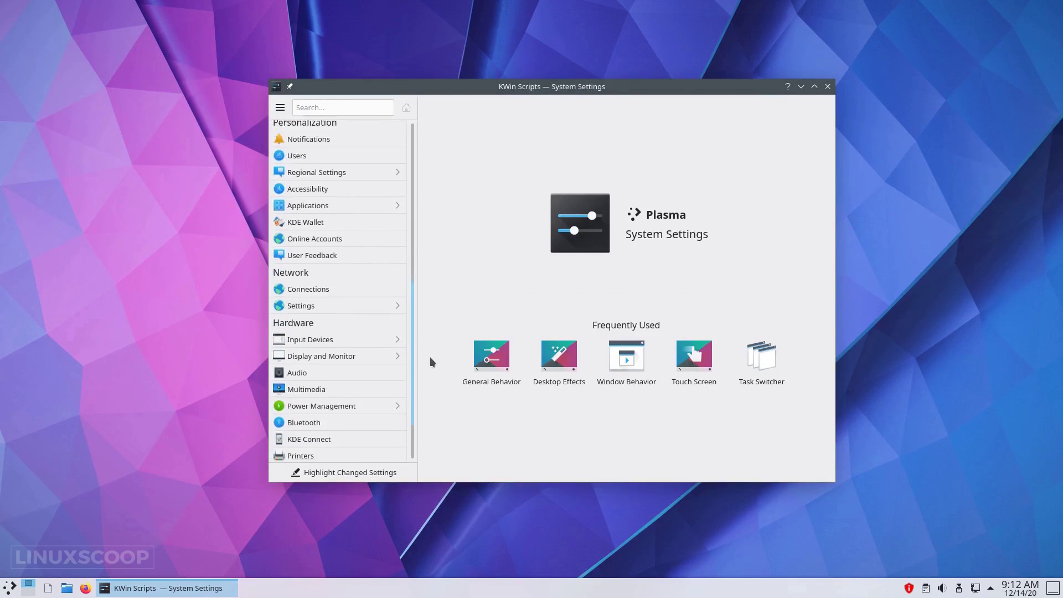
# In the display Compositor settings, set the rendering backend to OpenGL 3.1 and the scale method to Smooth, then apply.
pyautogui.scroll(-2, 365, 334)
pyautogui.click(357, 328)
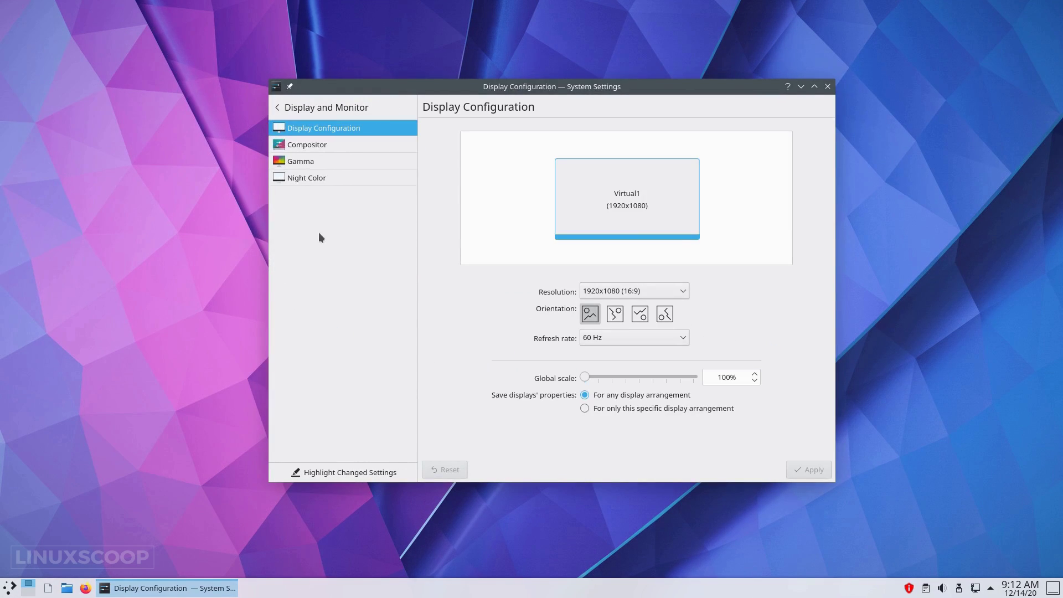
pyautogui.click(291, 145)
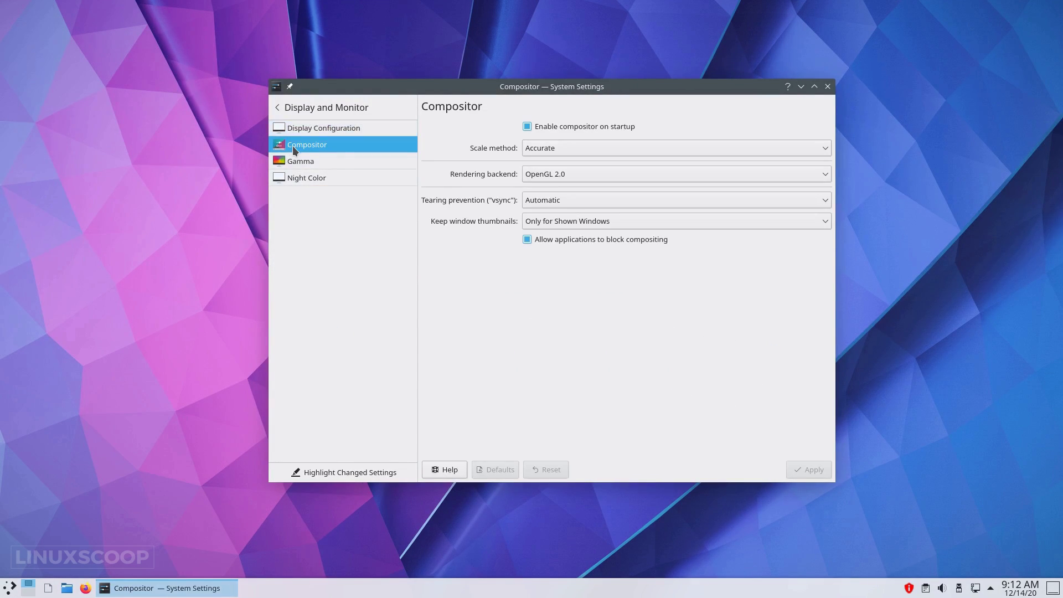
pyautogui.click(623, 176)
pyautogui.click(622, 189)
pyautogui.click(604, 148)
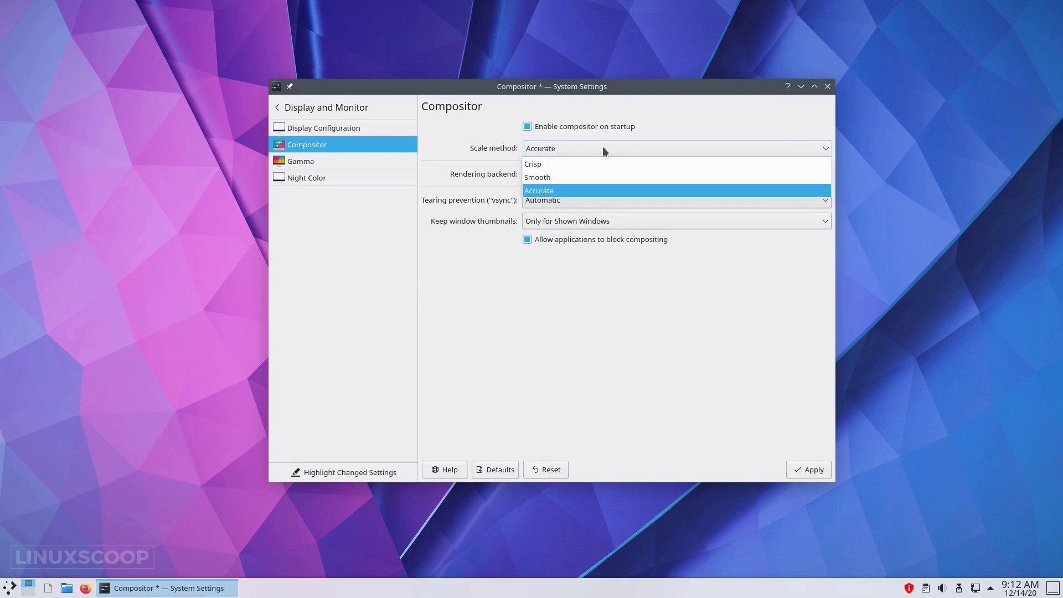
pyautogui.click(587, 174)
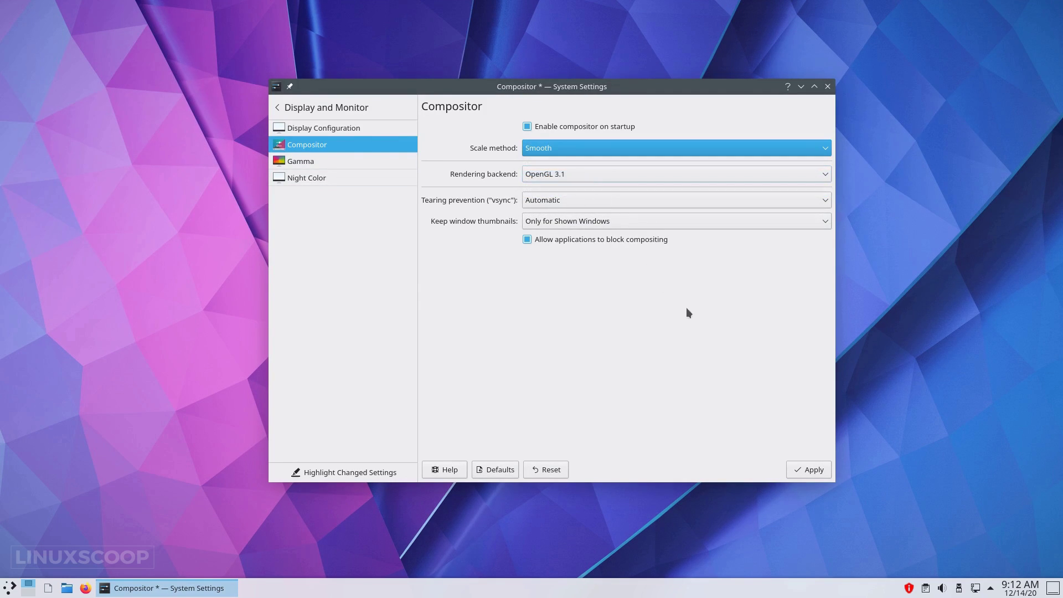
pyautogui.click(809, 470)
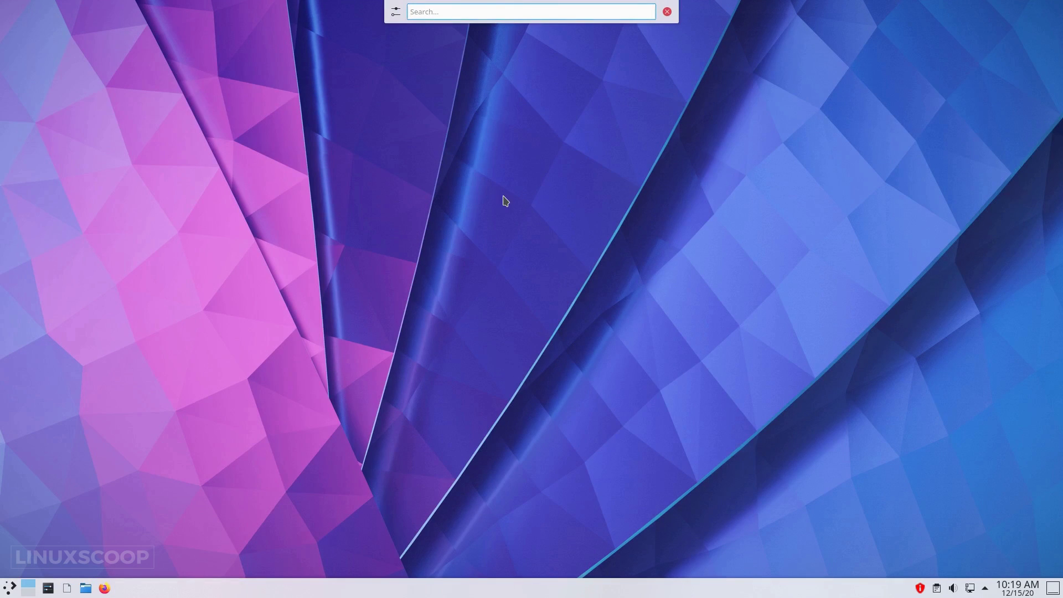
# Set KRunner's position on screen to Center, apply the change and close its settings.
pyautogui.click(396, 14)
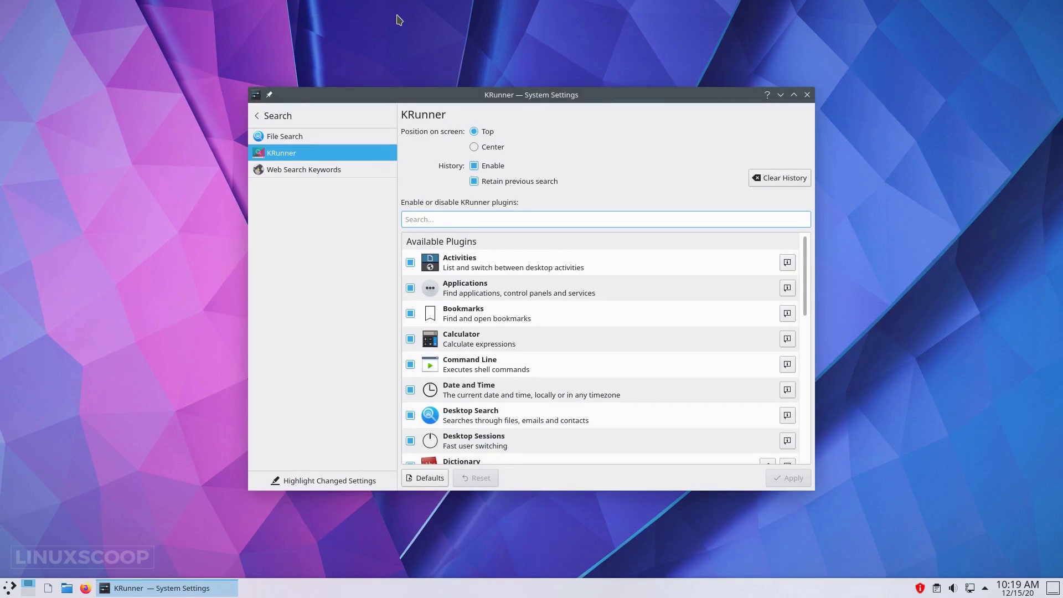
pyautogui.click(473, 147)
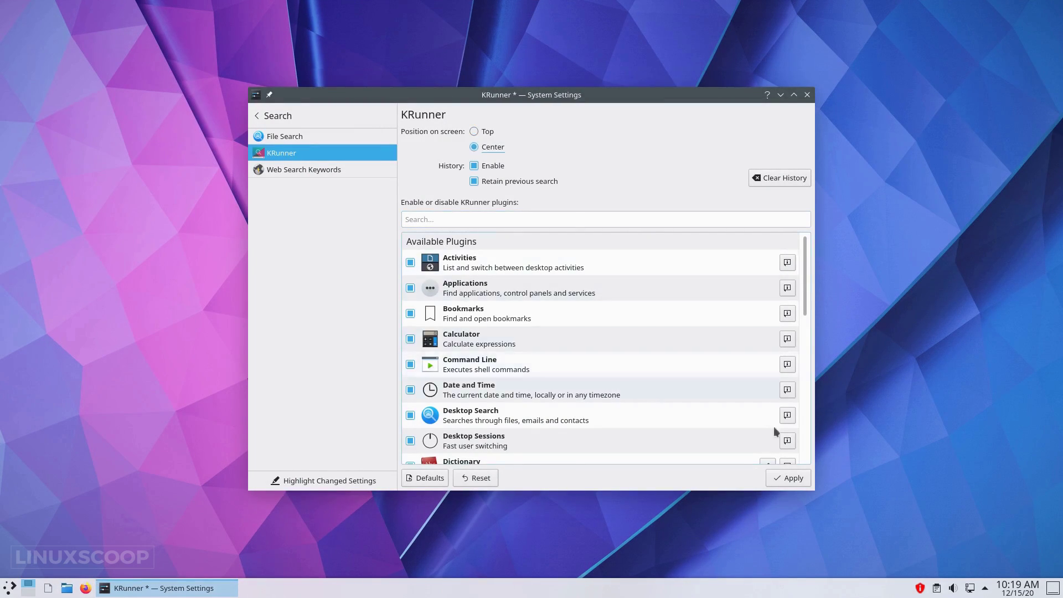
pyautogui.click(801, 478)
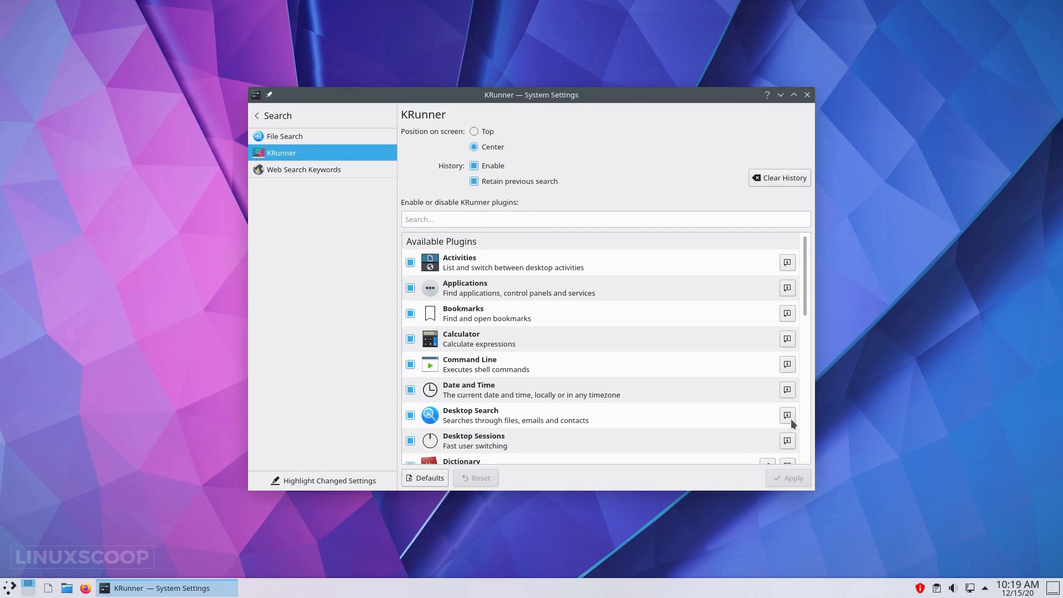
pyautogui.click(807, 95)
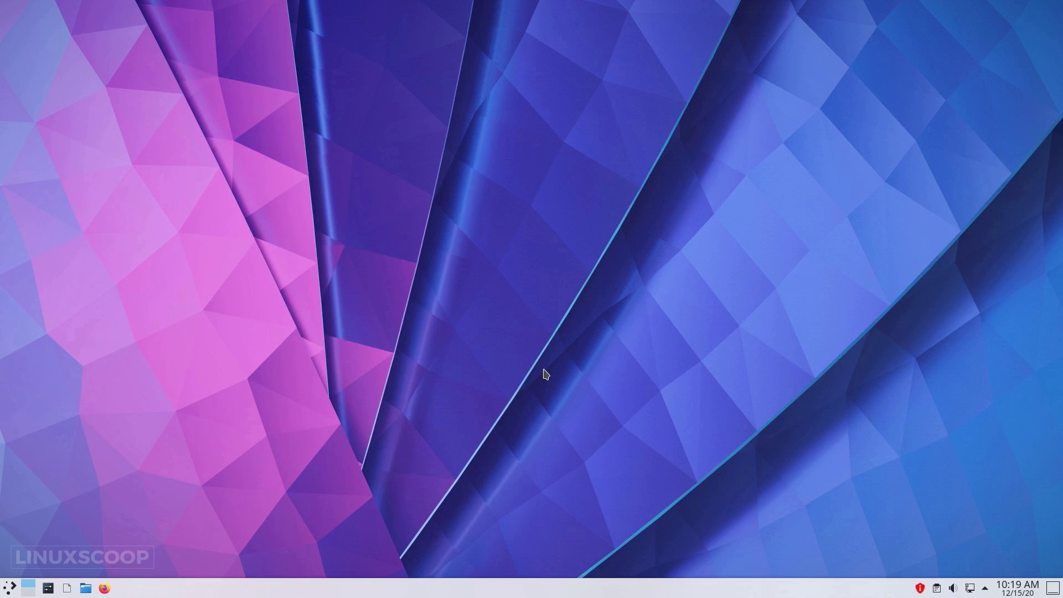
# Test KRunner's new position by opening it and searching for "kde", then dismiss it.
pyautogui.hotkey('alt', 'space')
pyautogui.write('kde')
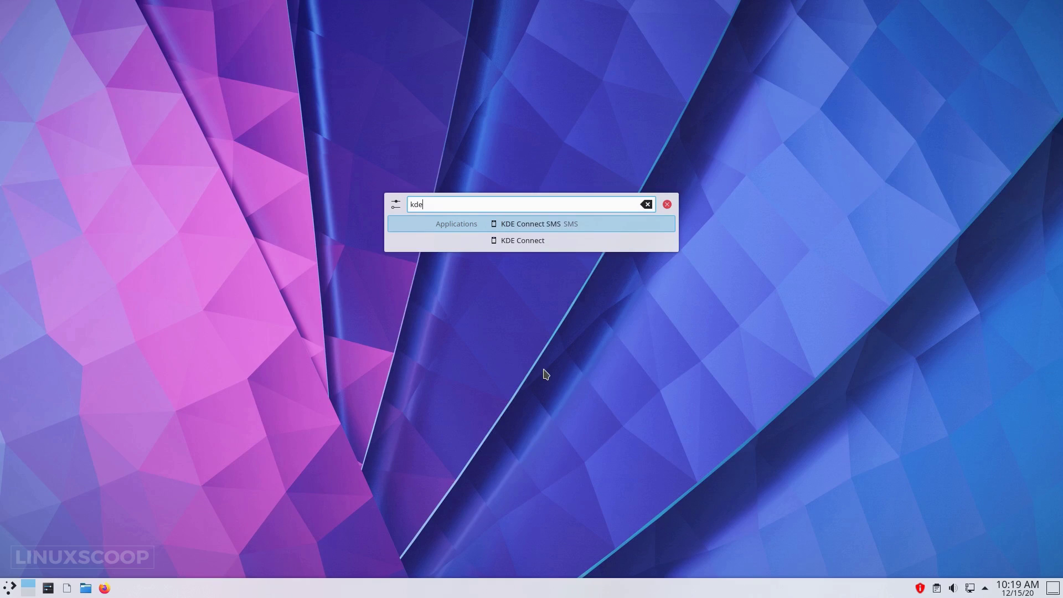
pyautogui.click(543, 368)
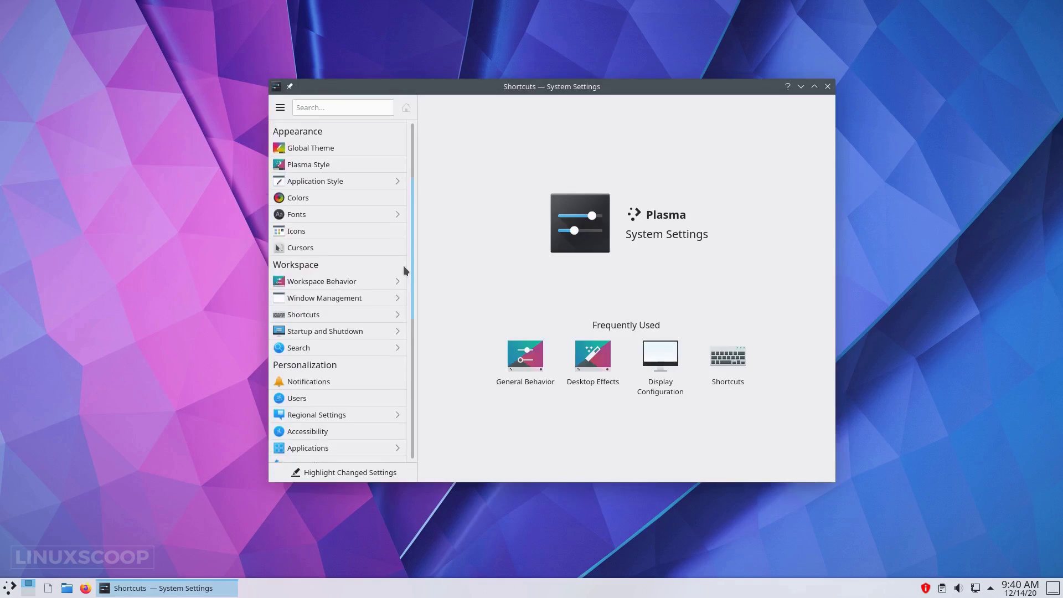
# In the Startup and Shutdown settings, set the Splash Screen to None, apply the change and close the settings.
pyautogui.scroll(-1, 407, 274)
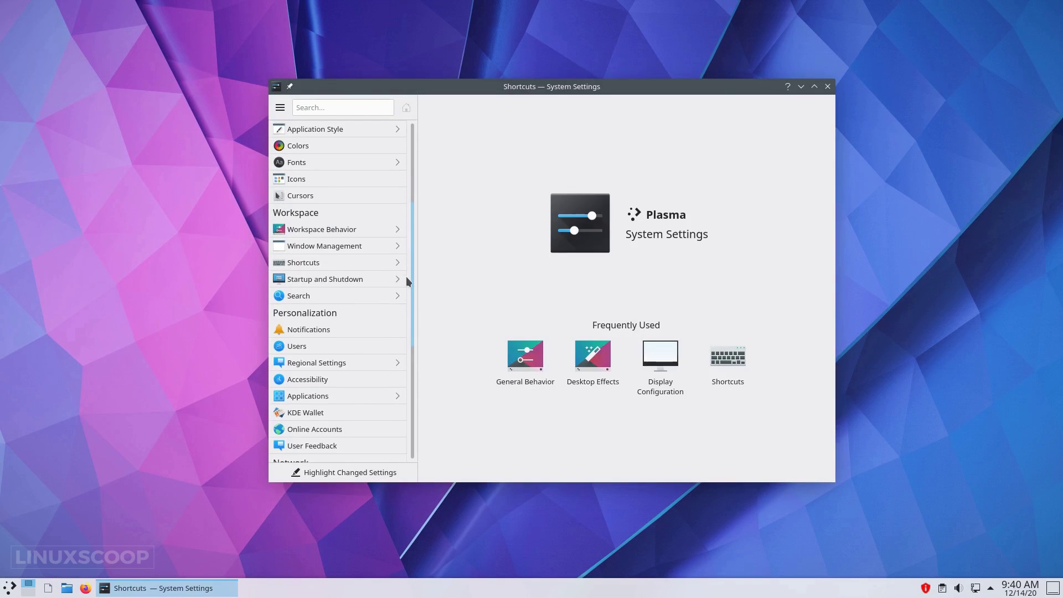
pyautogui.click(366, 274)
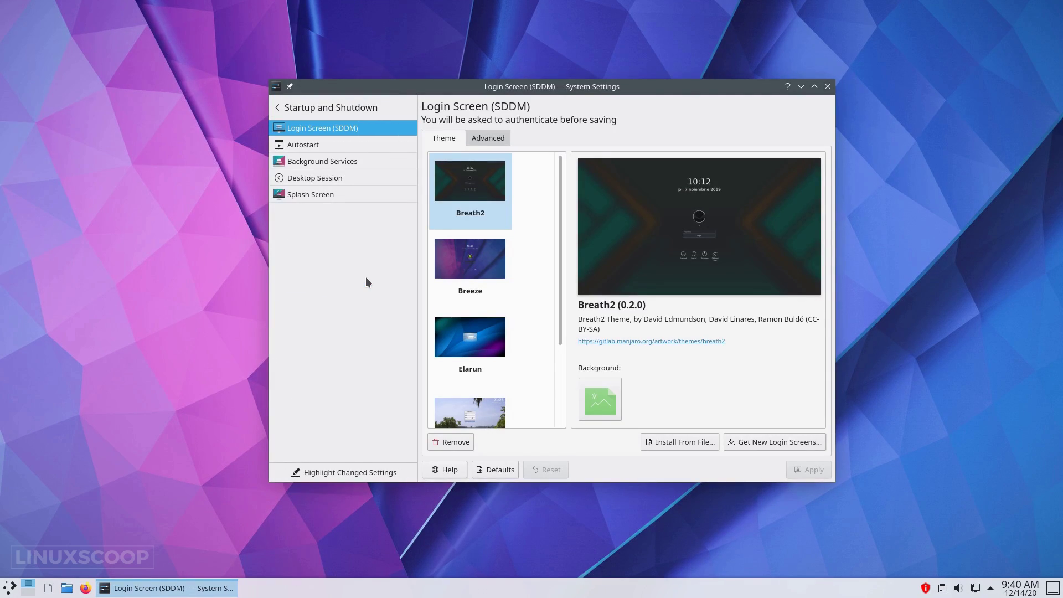
pyautogui.click(334, 195)
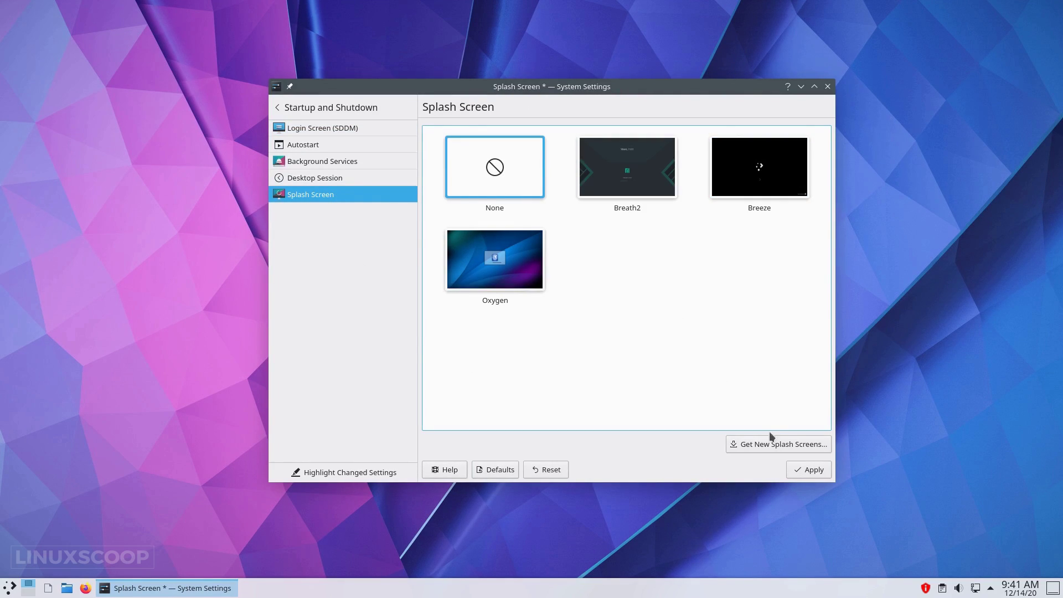
pyautogui.click(799, 464)
pyautogui.hotkey('ctrl', 'q')
# Set the desktop wallpaper to the purple city skyline image from wallpaperflare.com, then apply and confirm.
pyautogui.rightClick(460, 102)
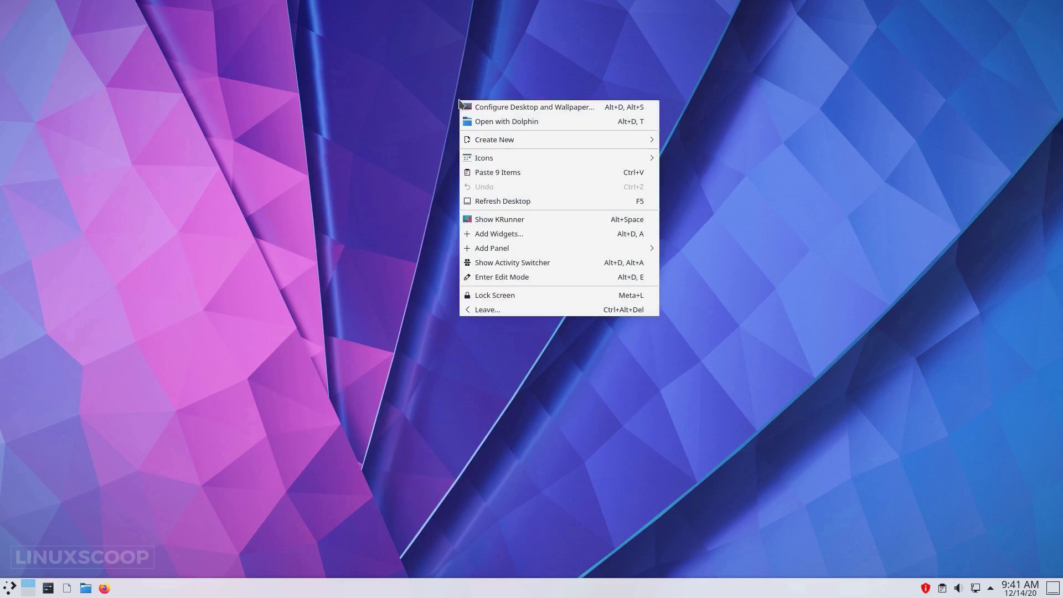
pyautogui.click(467, 106)
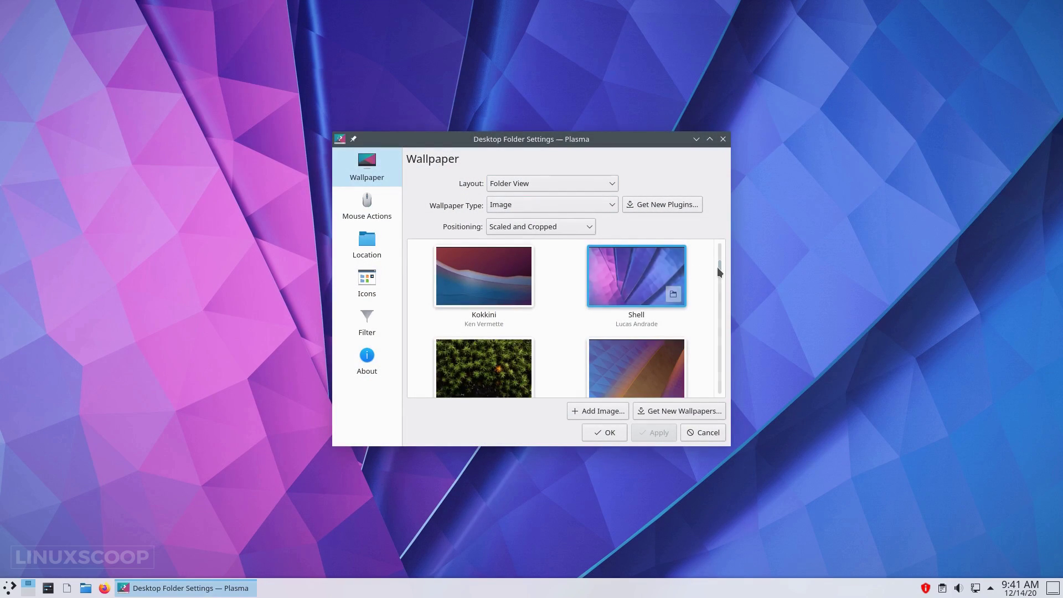
pyautogui.moveTo(716, 266); pyautogui.dragTo(718, 237)
pyautogui.click(458, 291)
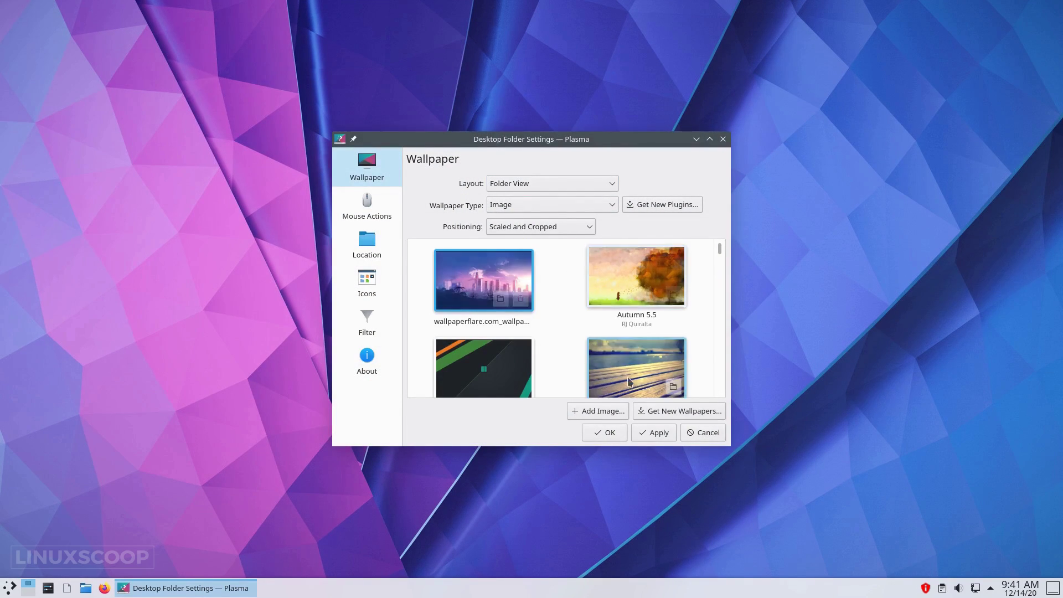
pyautogui.click(650, 430)
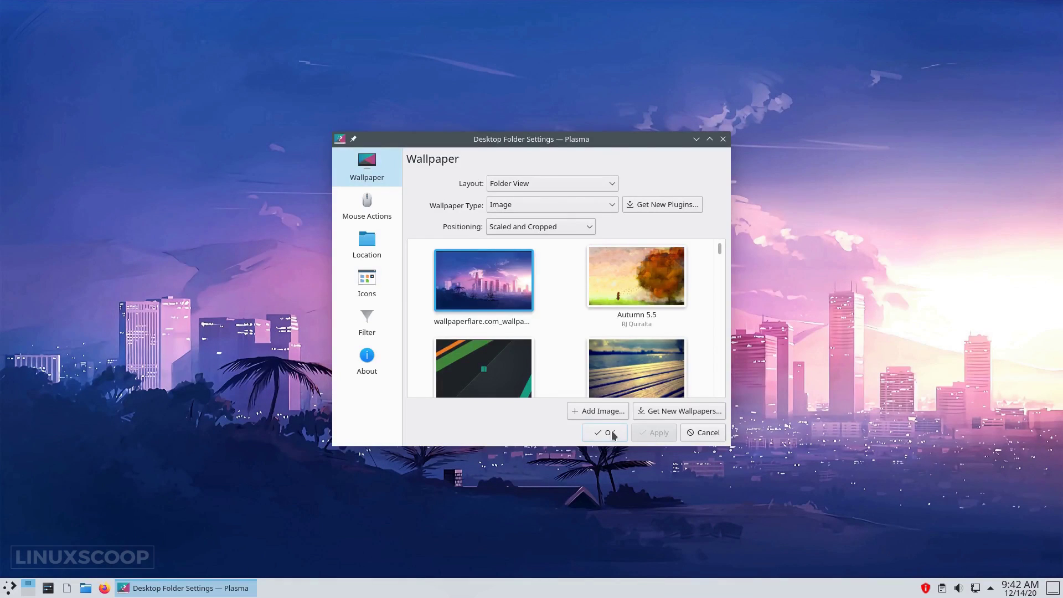
pyautogui.click(611, 431)
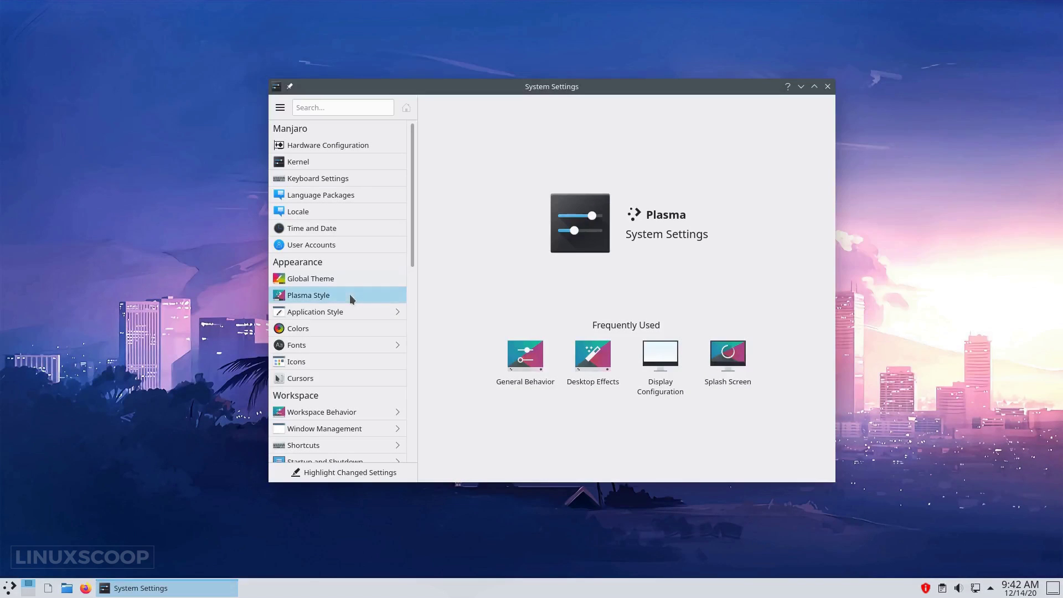
# In the Plasma Style settings, search the downloadable styles for "layan", install Layan plasma theme and close the download dialog.
pyautogui.click(349, 294)
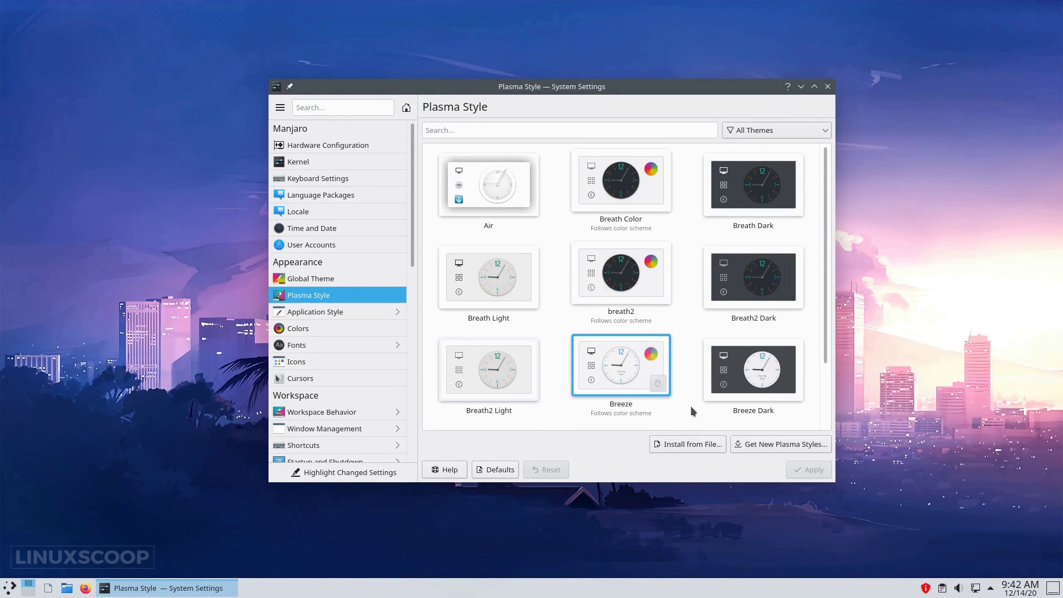
pyautogui.click(764, 444)
pyautogui.write('layan')
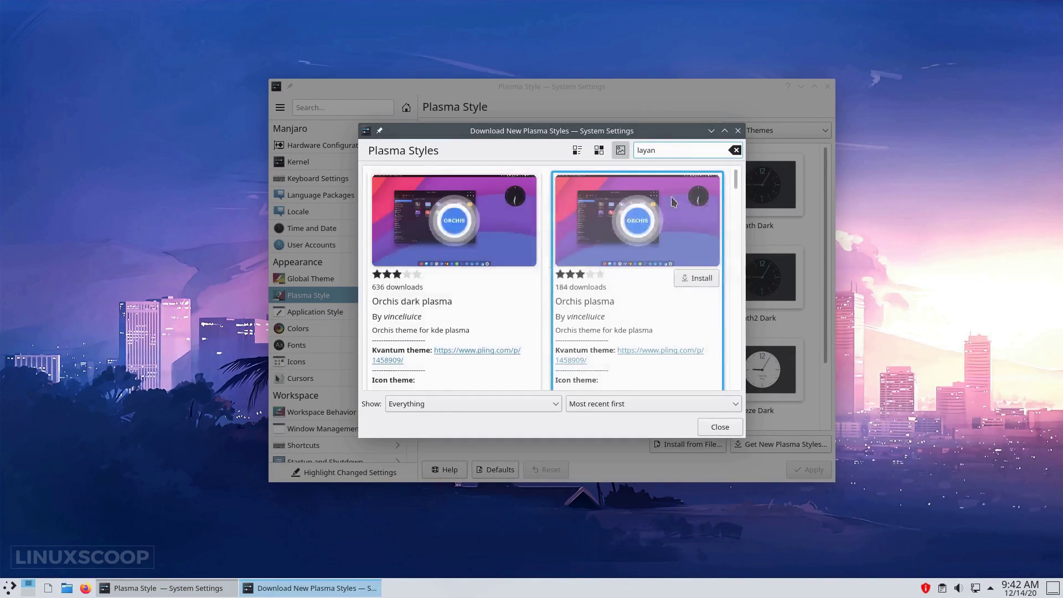
pyautogui.press('Return')
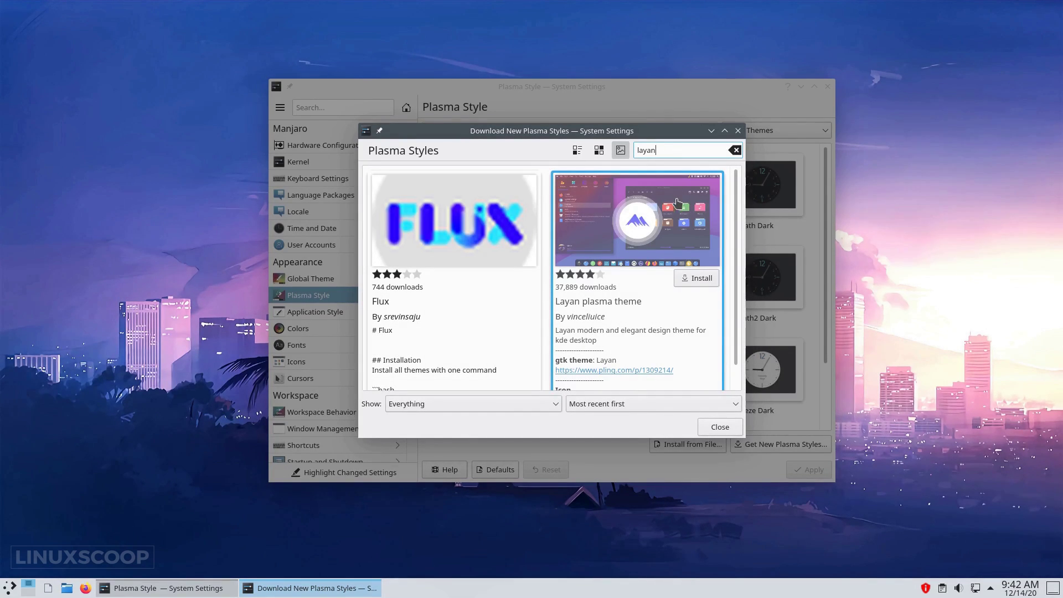
pyautogui.click(704, 276)
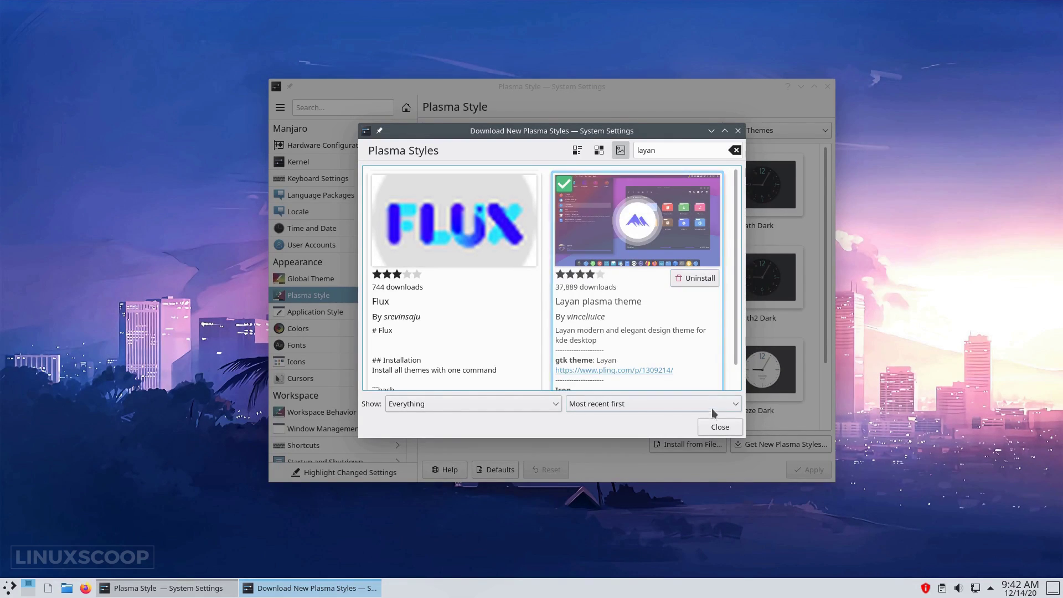
pyautogui.click(713, 428)
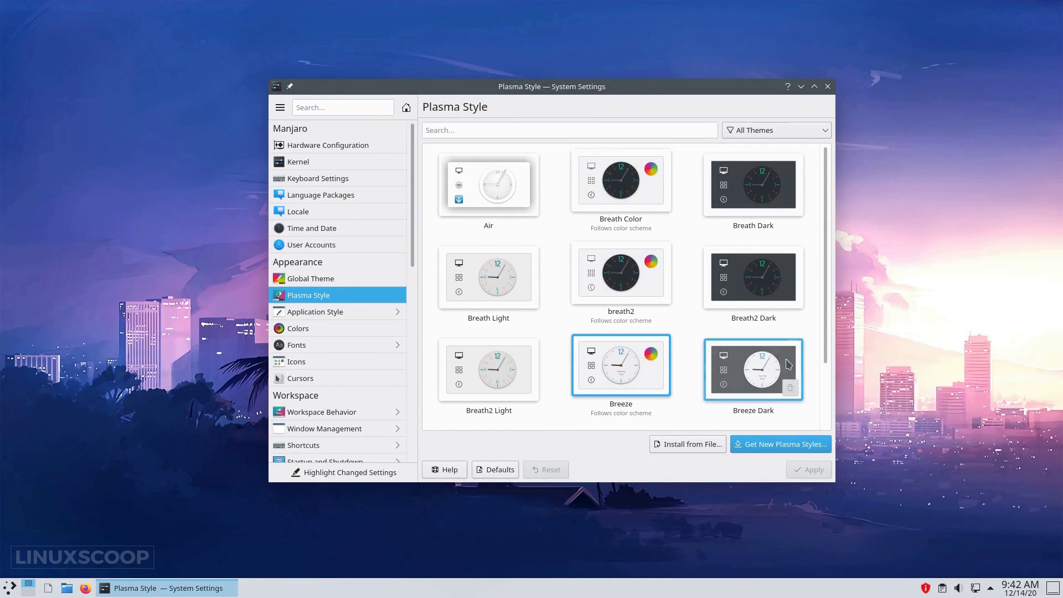
# Select Layan as the Plasma style and apply it.
pyautogui.moveTo(824, 316); pyautogui.dragTo(825, 399)
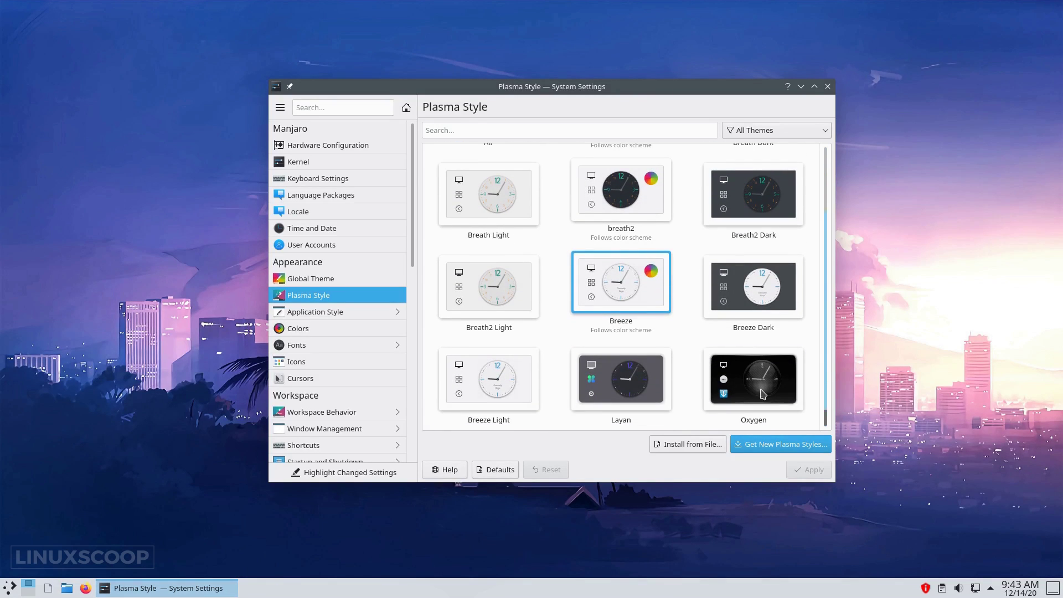
pyautogui.click(625, 377)
pyautogui.click(813, 470)
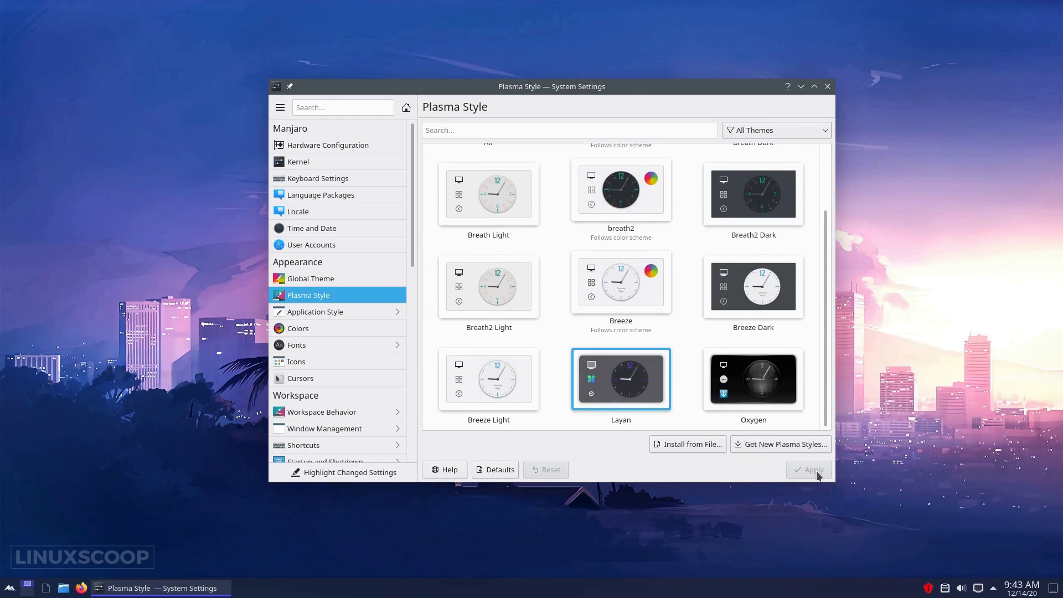
# In the Window Decorations settings, search the downloadable decorations for "sweet" and install the Sweet decorations.
pyautogui.click(349, 314)
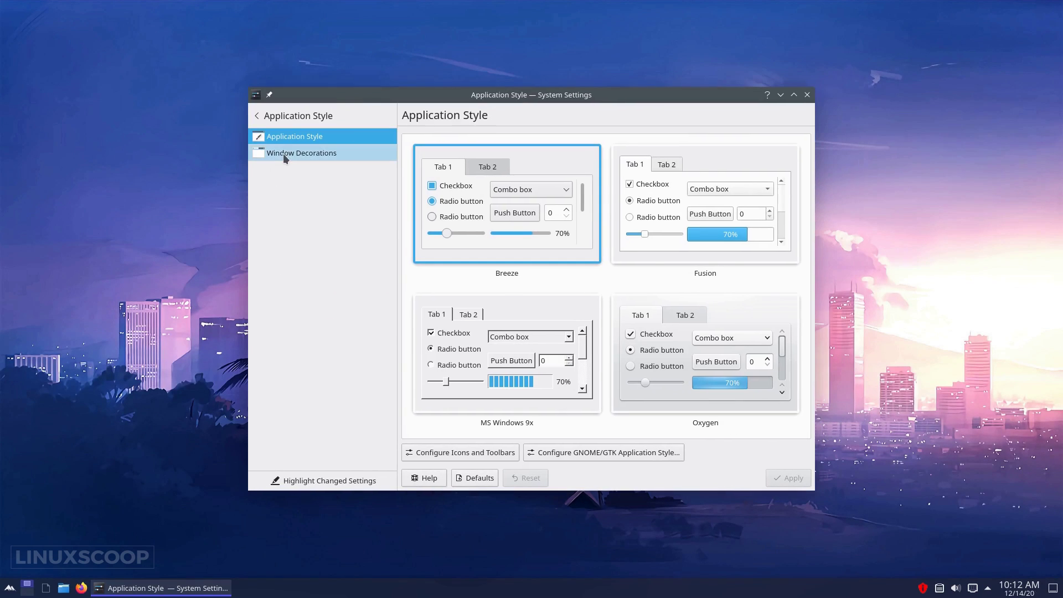
pyautogui.click(283, 153)
pyautogui.click(759, 447)
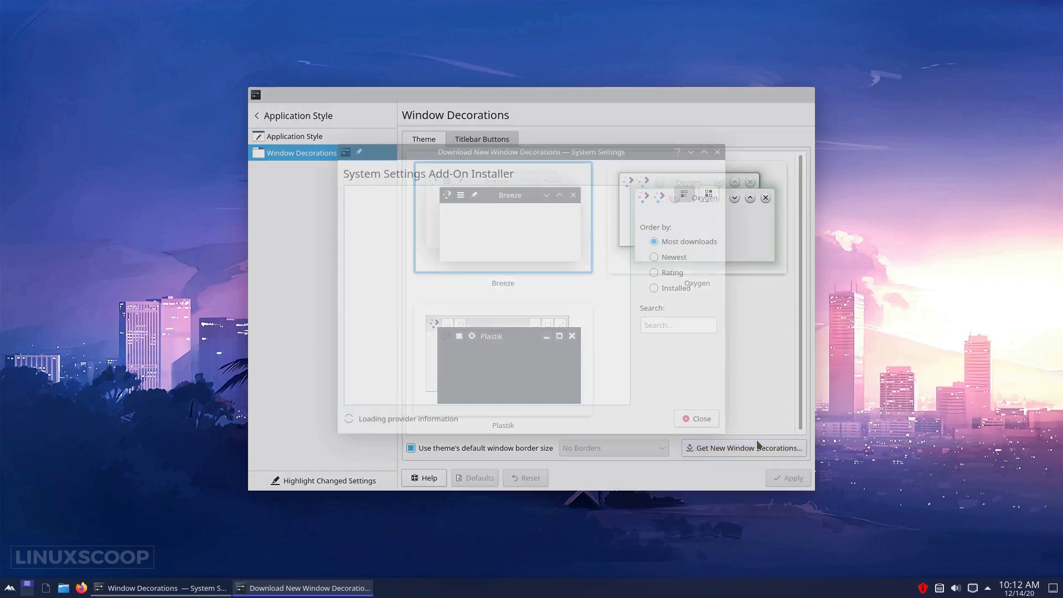
pyautogui.write('sweet')
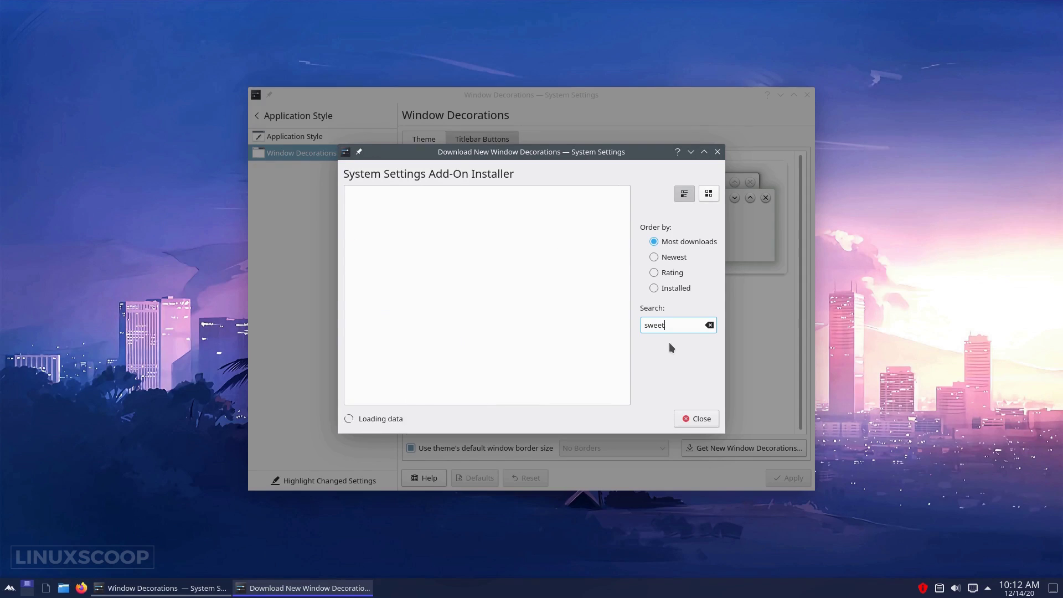
pyautogui.click(560, 271)
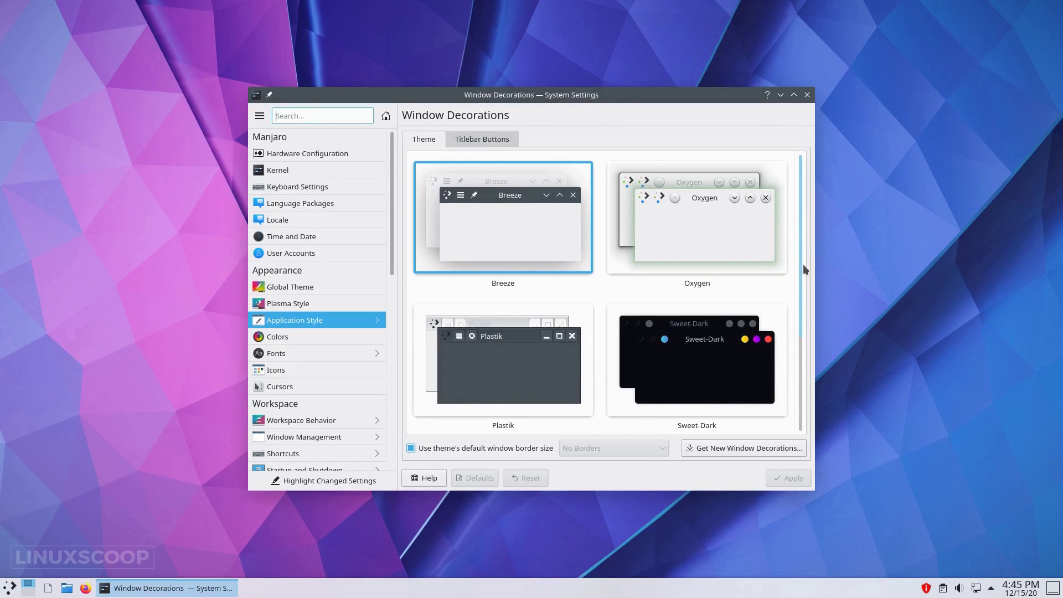
# Select Sweet-Dark-transparent as the window decoration and apply it.
pyautogui.scroll(-5, 804, 270)
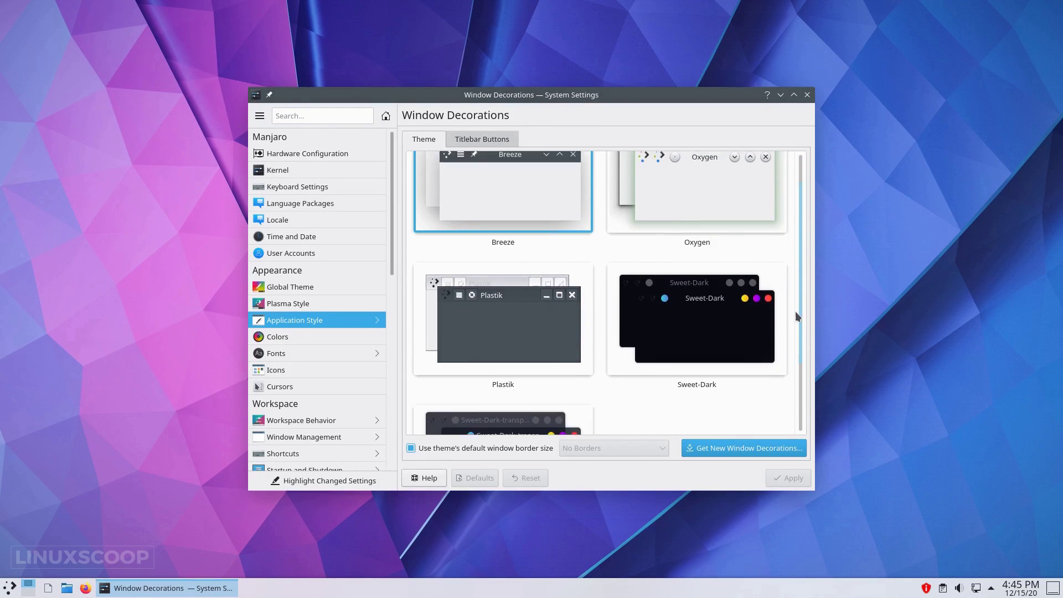
pyautogui.click(510, 376)
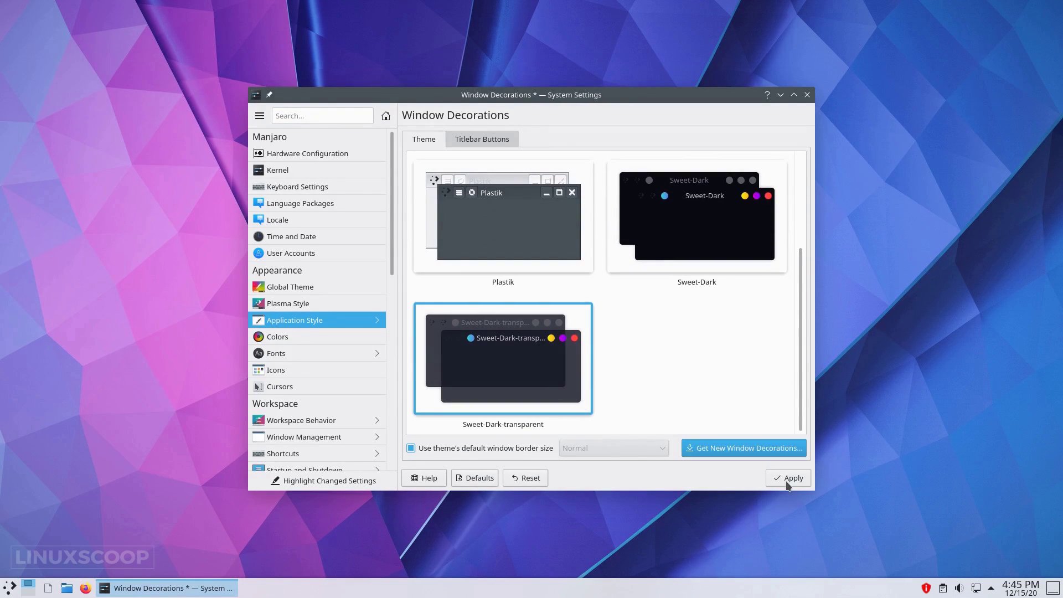
pyautogui.click(788, 479)
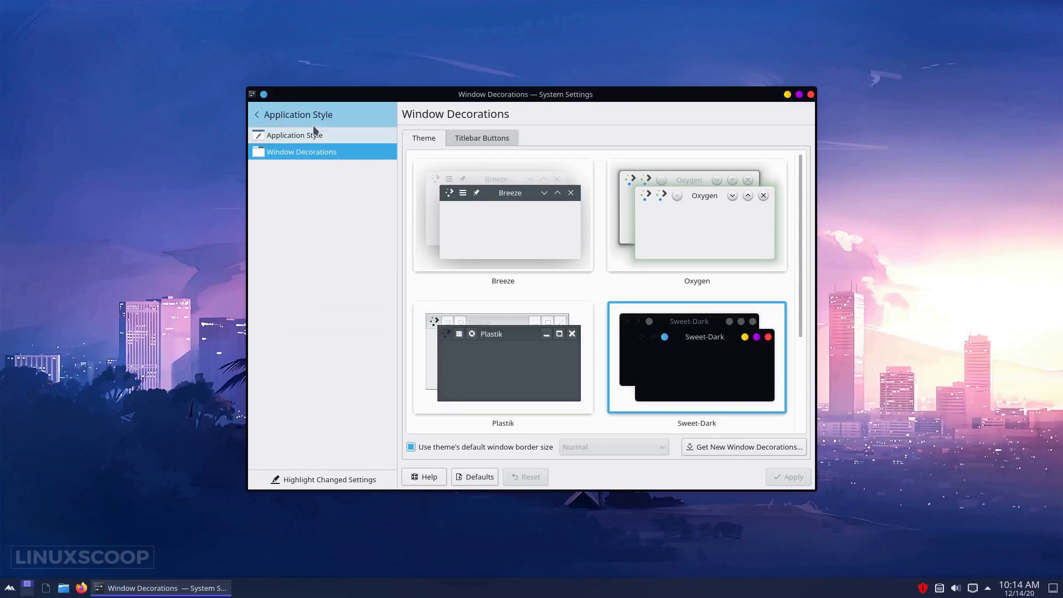
# In the GNOME/GTK Application Style settings, search the downloadable styles for "sweet".
pyautogui.click(310, 136)
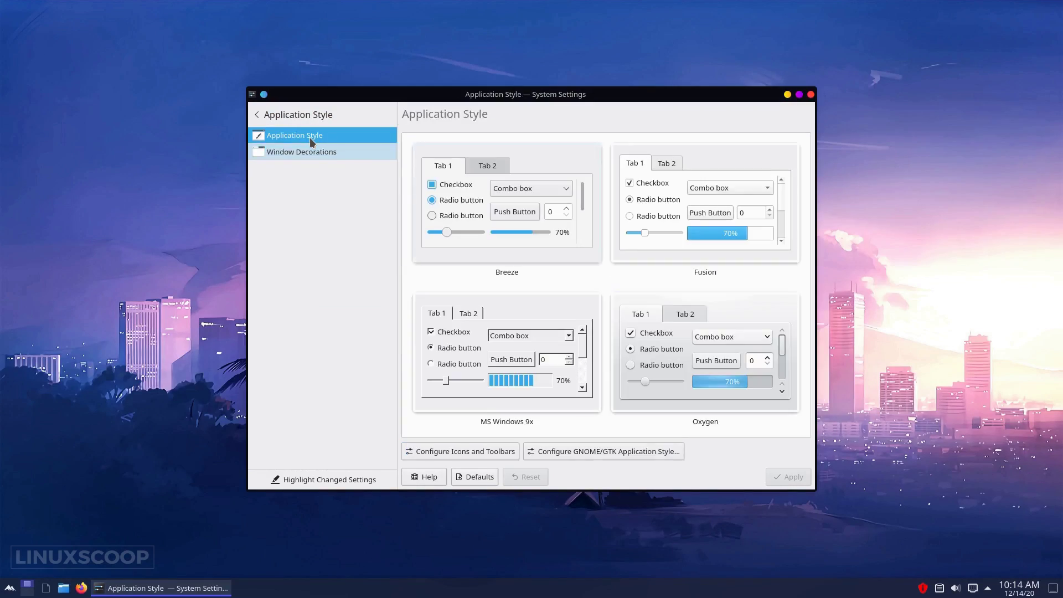
pyautogui.click(624, 451)
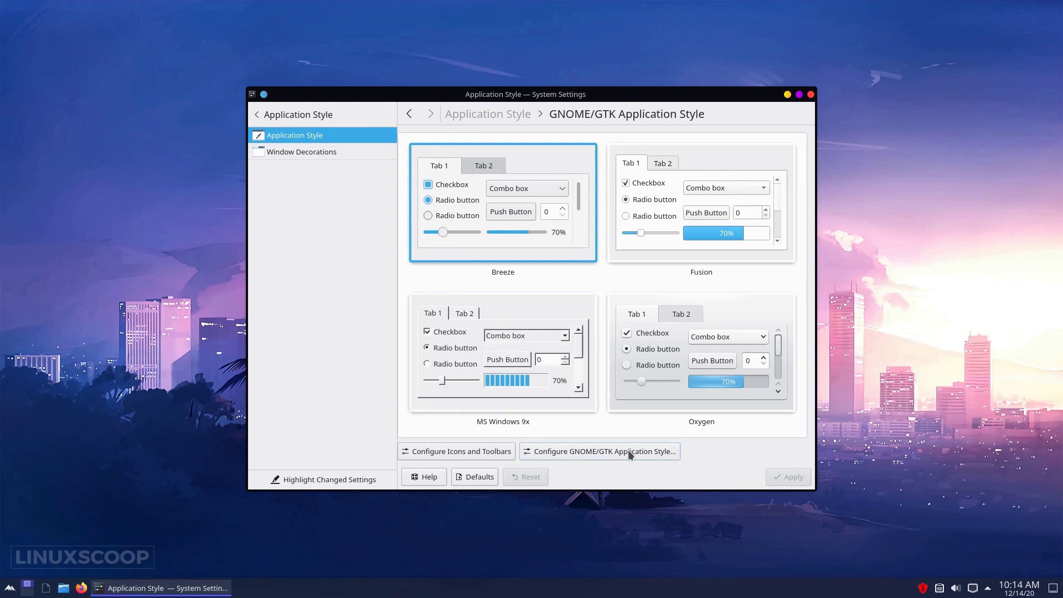
pyautogui.click(710, 446)
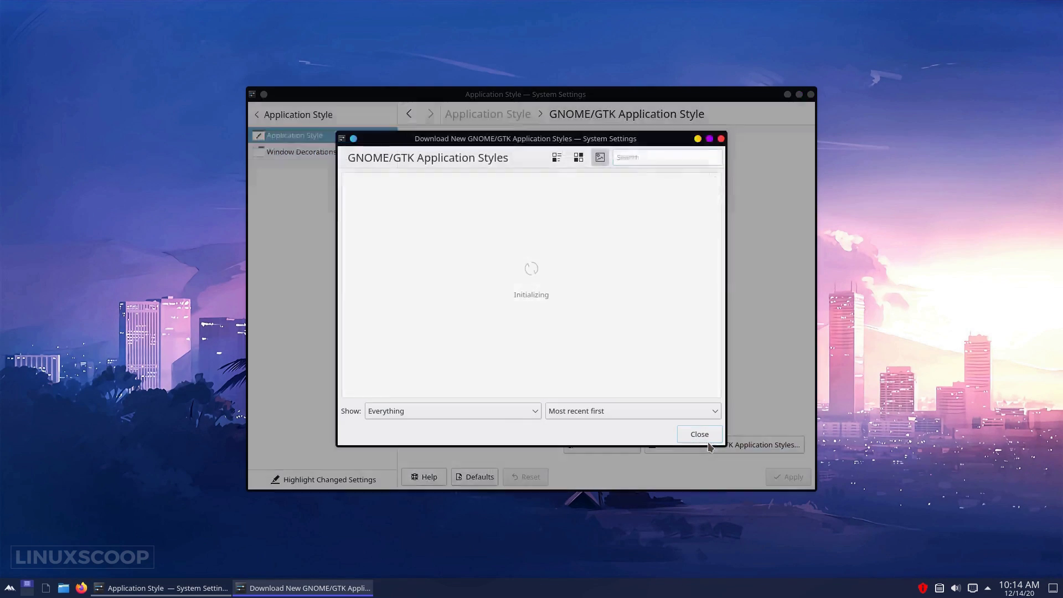
pyautogui.write('sweet')
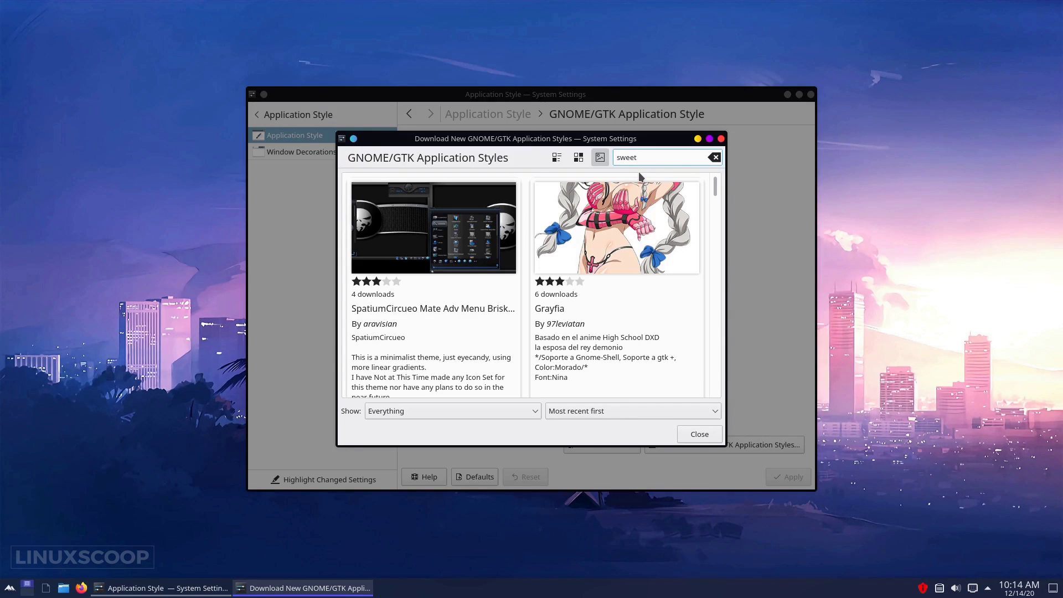
pyautogui.press('Return')
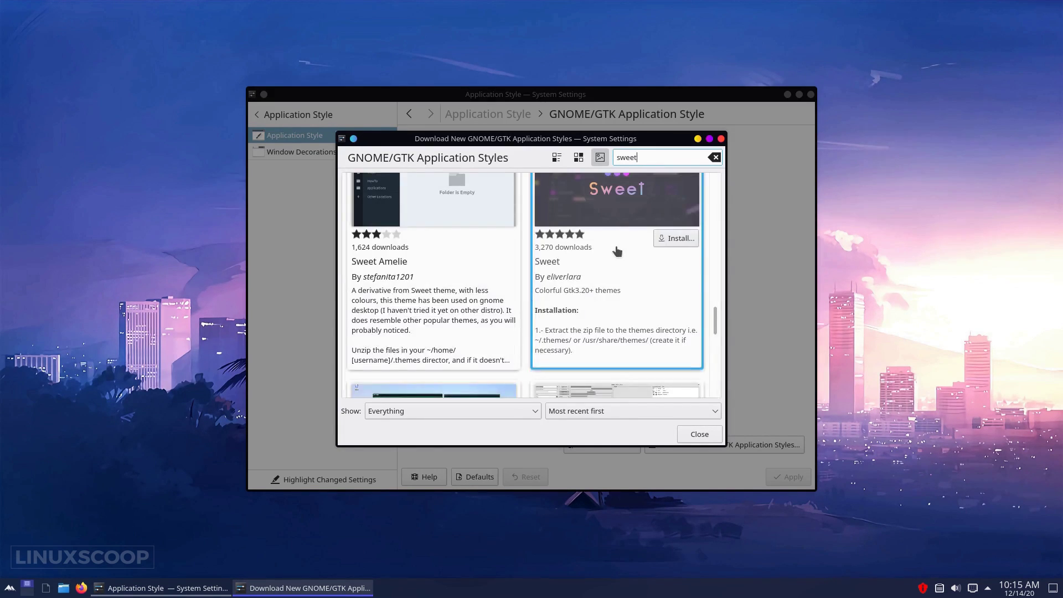
# Install the Sweet-Dark.tar.xz option of the Sweet GTK theme and close the download dialog.
pyautogui.click(617, 246)
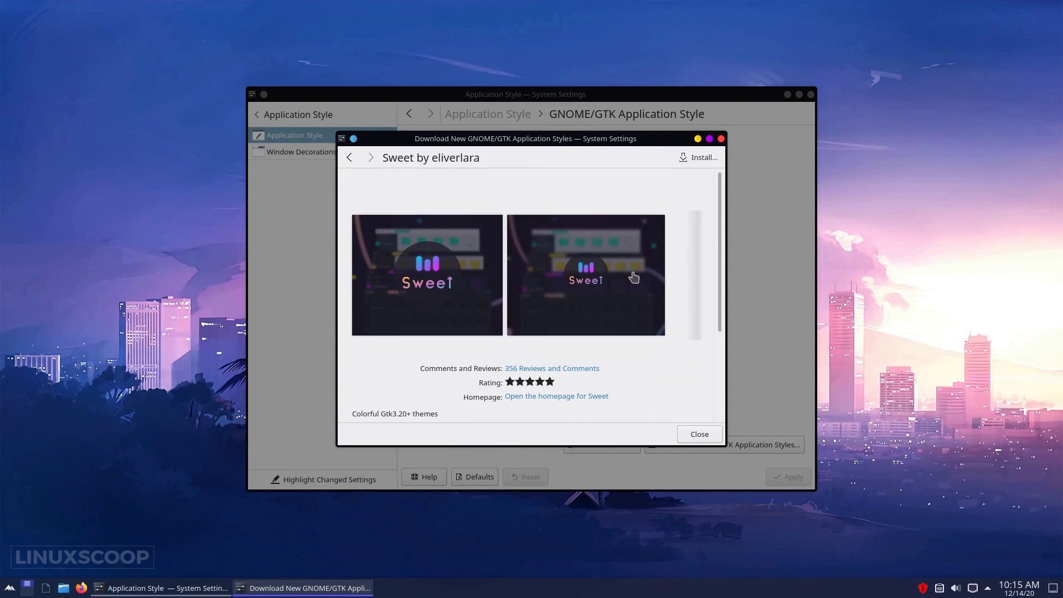
pyautogui.click(696, 161)
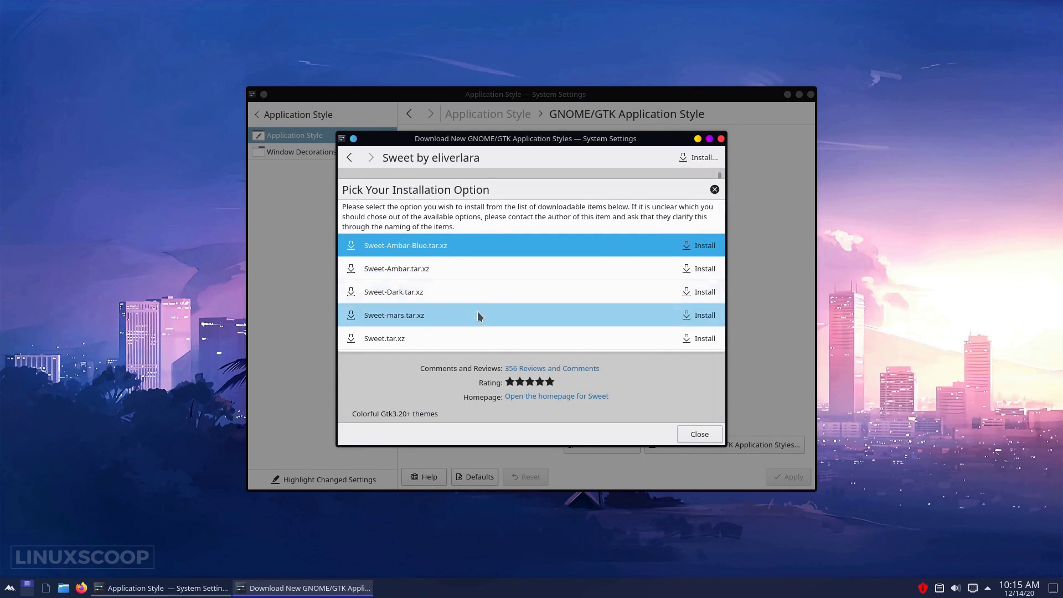
pyautogui.click(460, 291)
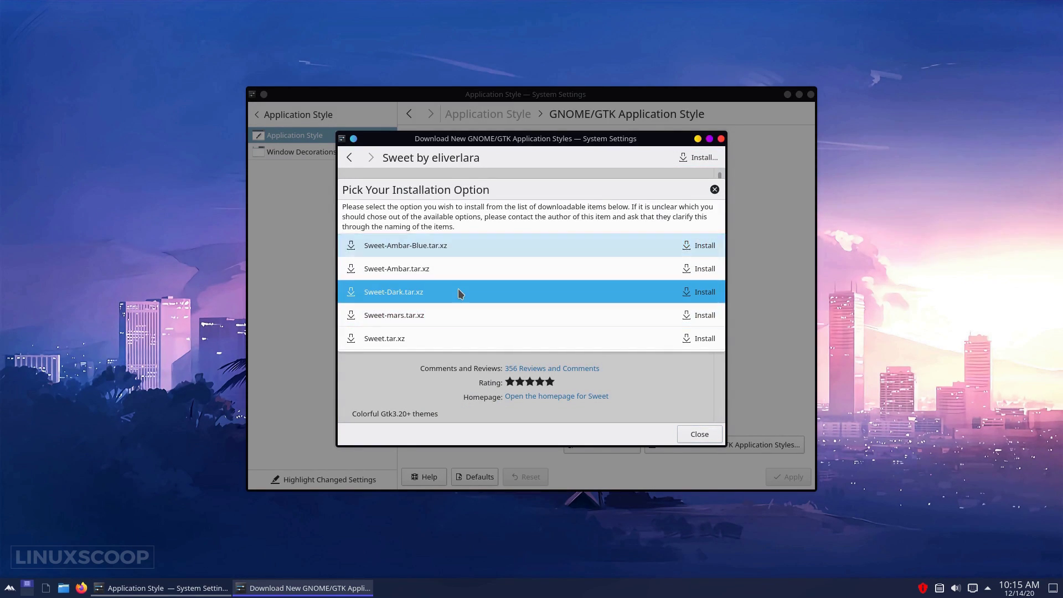
pyautogui.click(701, 292)
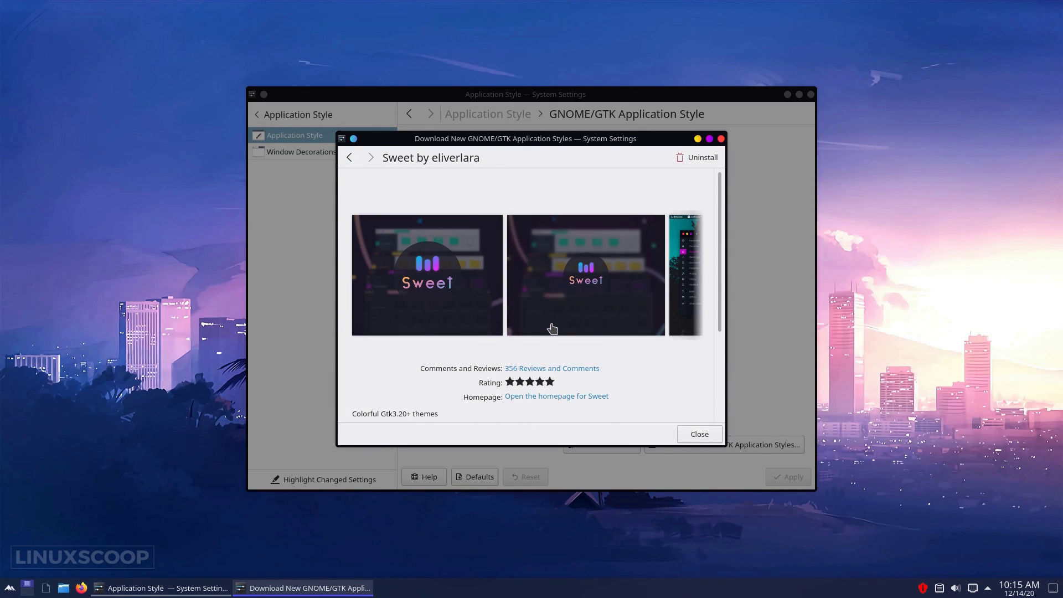
pyautogui.click(698, 433)
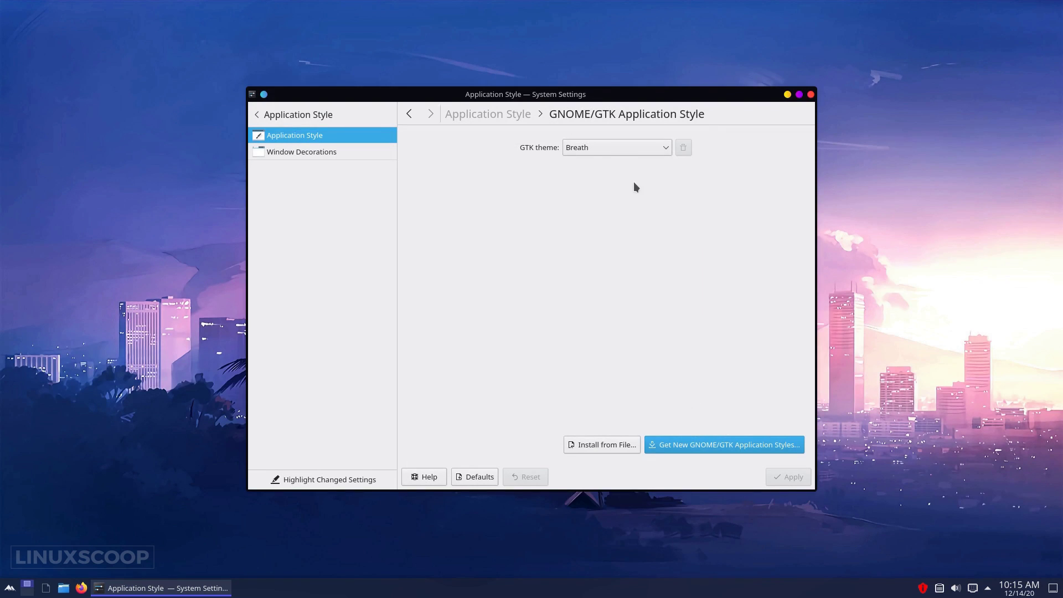
# Set the GTK theme to Sweet-Dark, apply it and return to the main settings list.
pyautogui.click(626, 146)
pyautogui.click(606, 263)
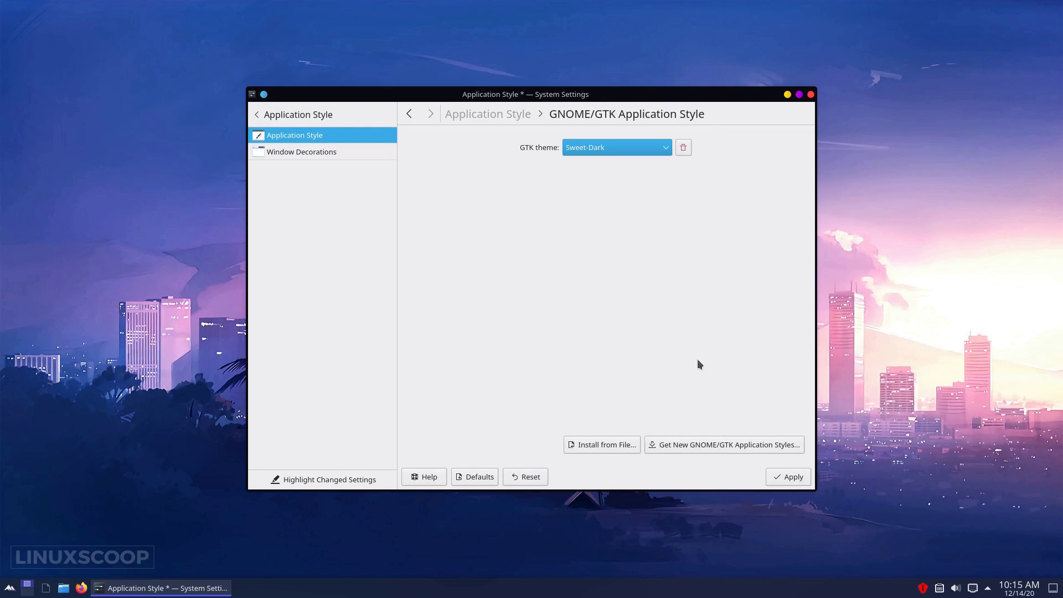
pyautogui.click(792, 477)
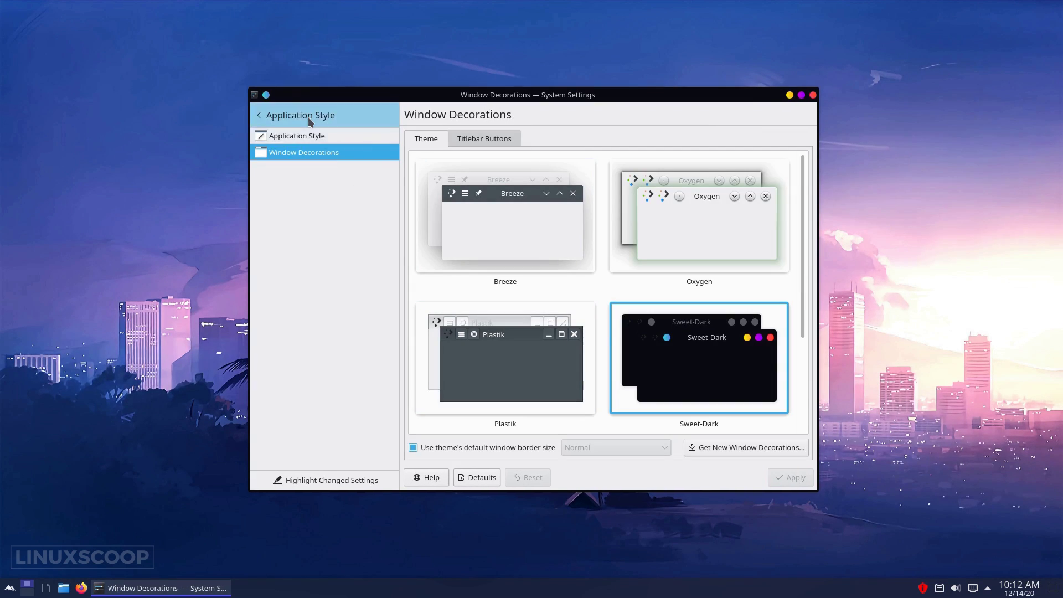
pyautogui.click(308, 118)
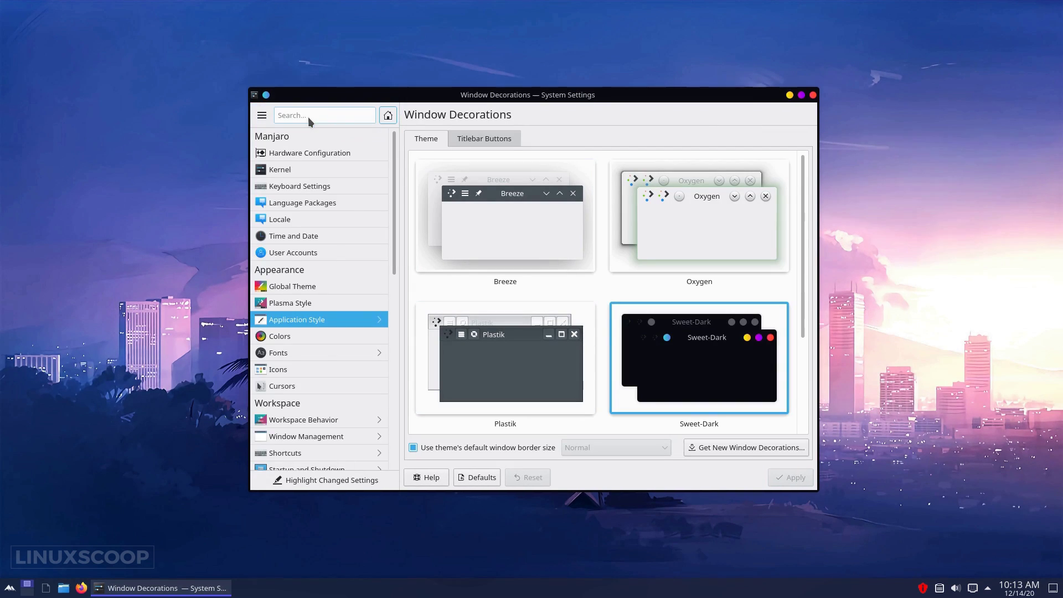
# In the Colors settings, search the downloadable color schemes for "sweet", install Sweet KDE and close the download dialog.
pyautogui.click(334, 336)
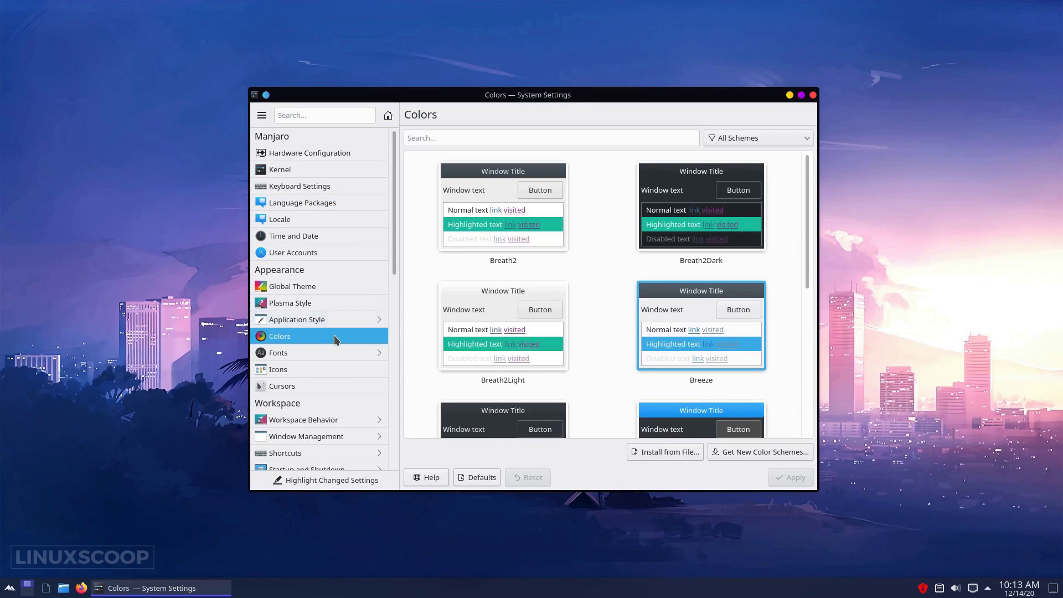
pyautogui.click(749, 455)
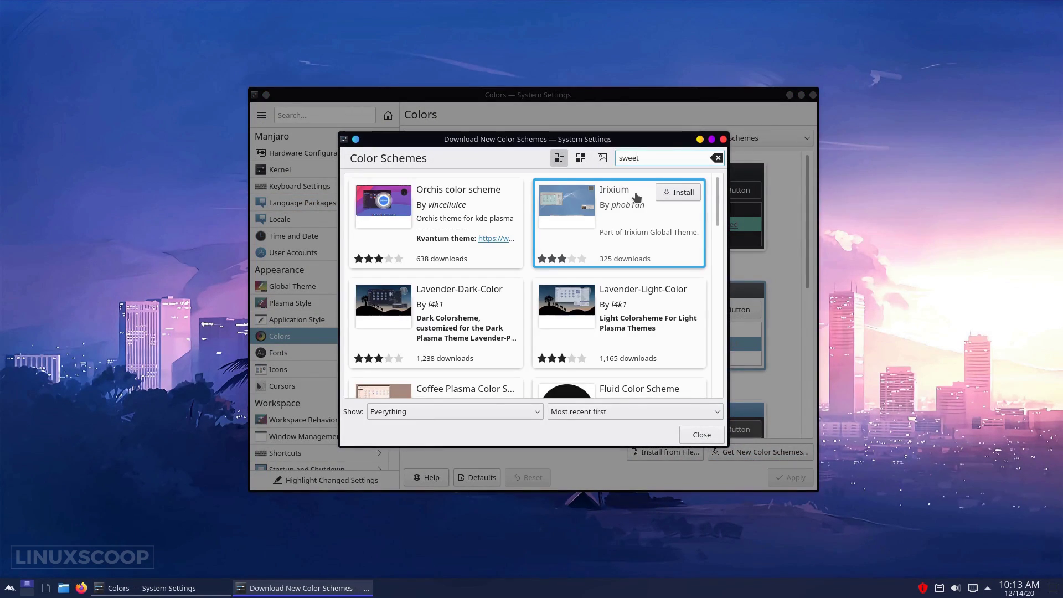
pyautogui.press('Return')
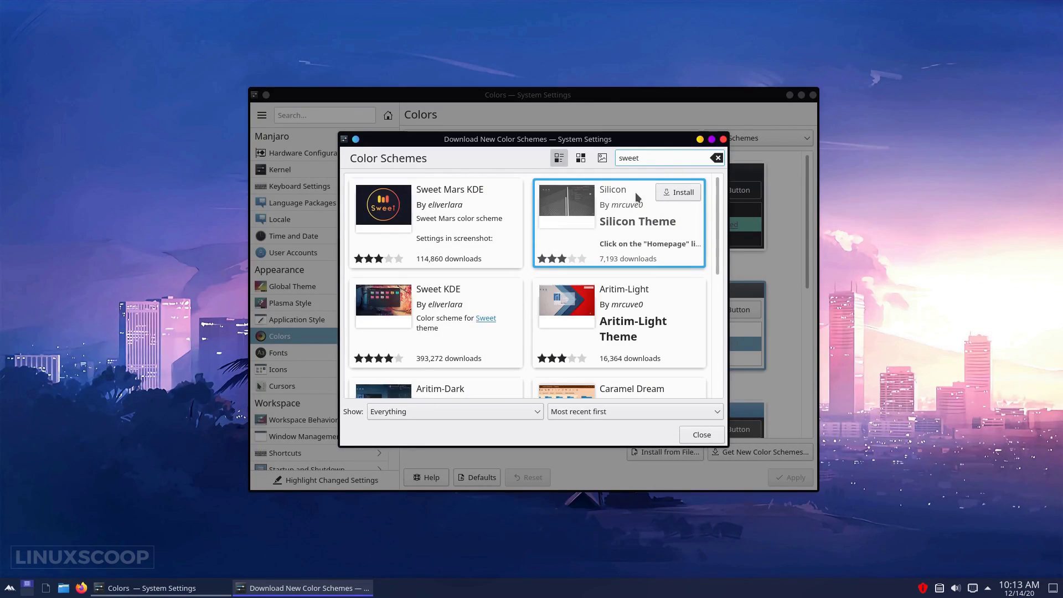
pyautogui.click(489, 292)
pyautogui.click(489, 292)
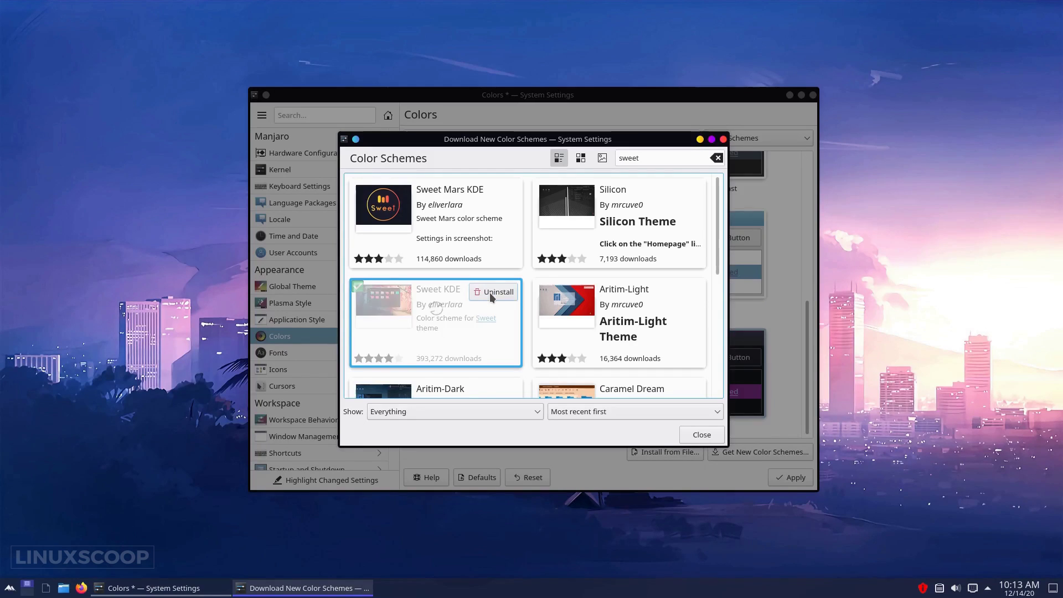
pyautogui.click(696, 433)
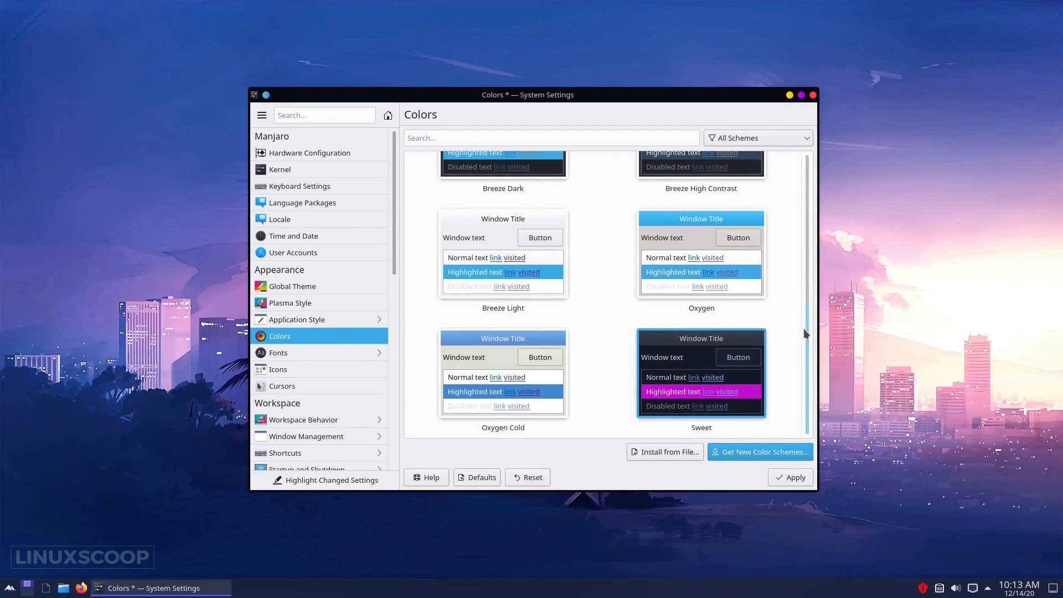
# Select the Sweet color scheme and apply it.
pyautogui.click(726, 361)
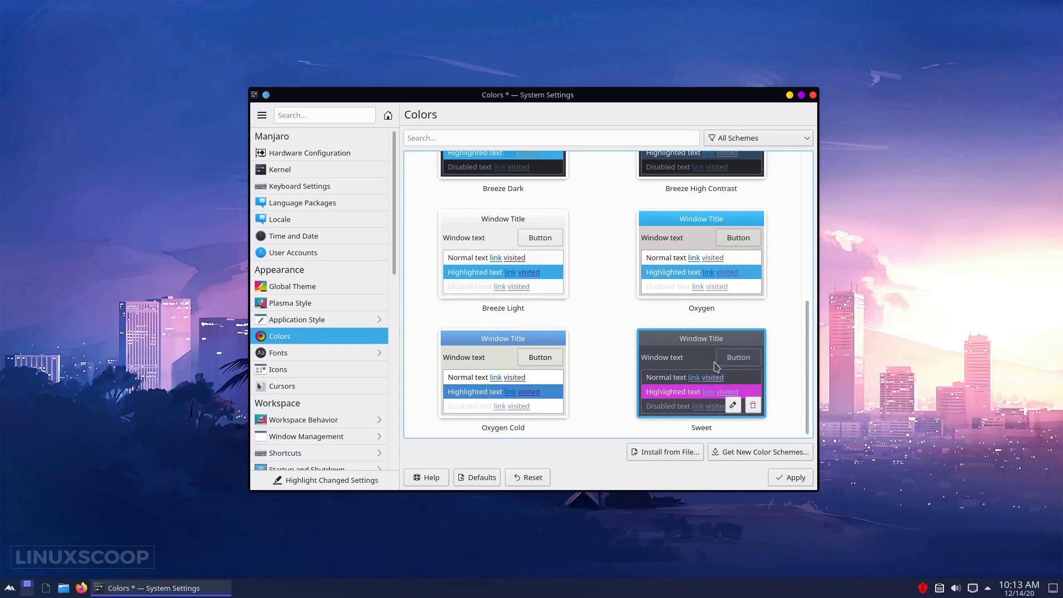
pyautogui.click(787, 479)
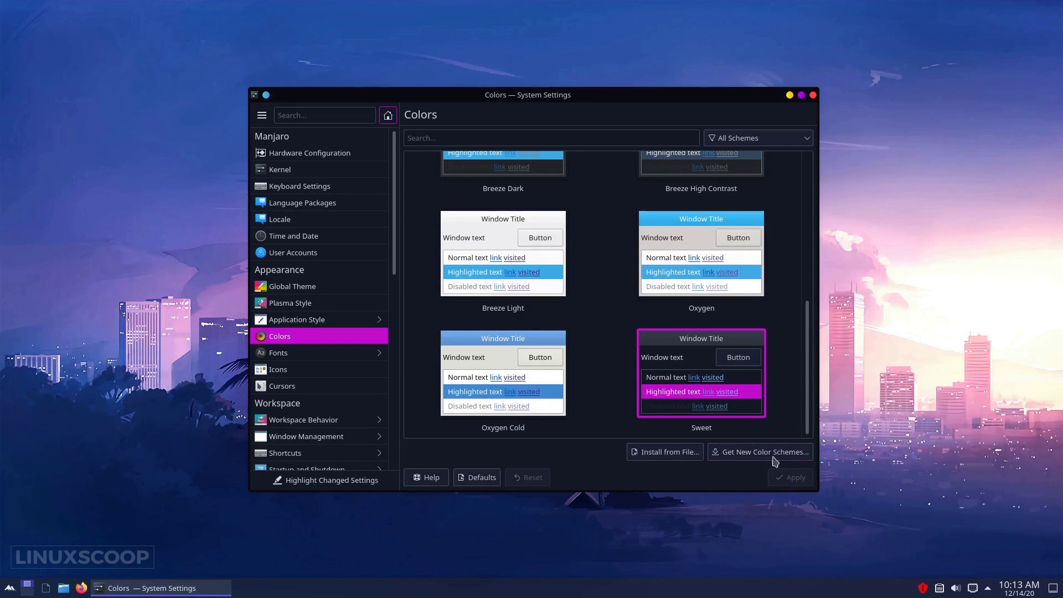
pyautogui.click(602, 341)
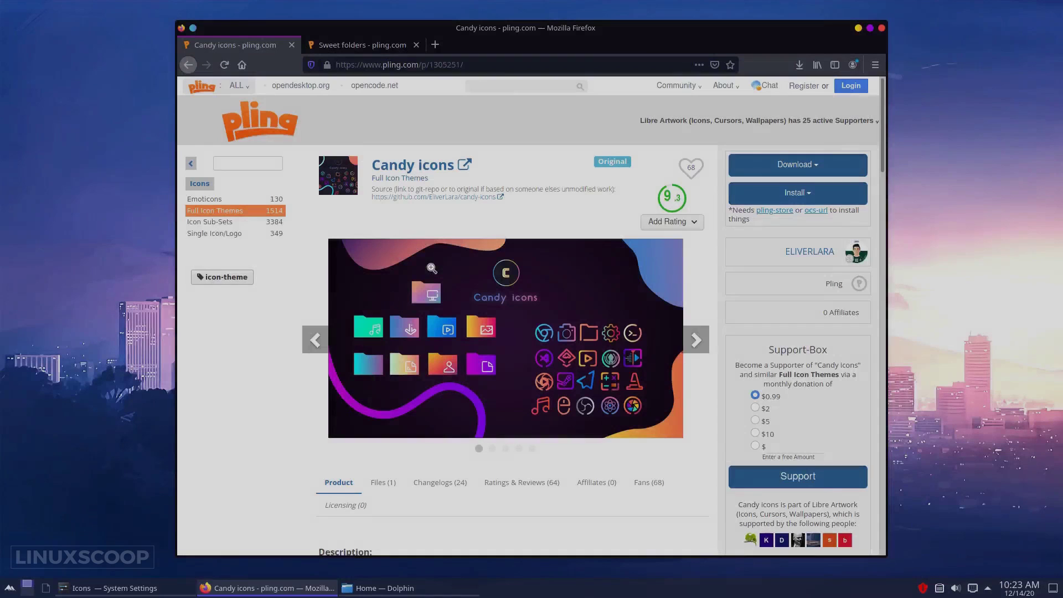
# In Firefox, download candy-icons.tar.xz from the file list of the Candy icons page on pling.com and save it.
pyautogui.scroll(-5, 392, 346)
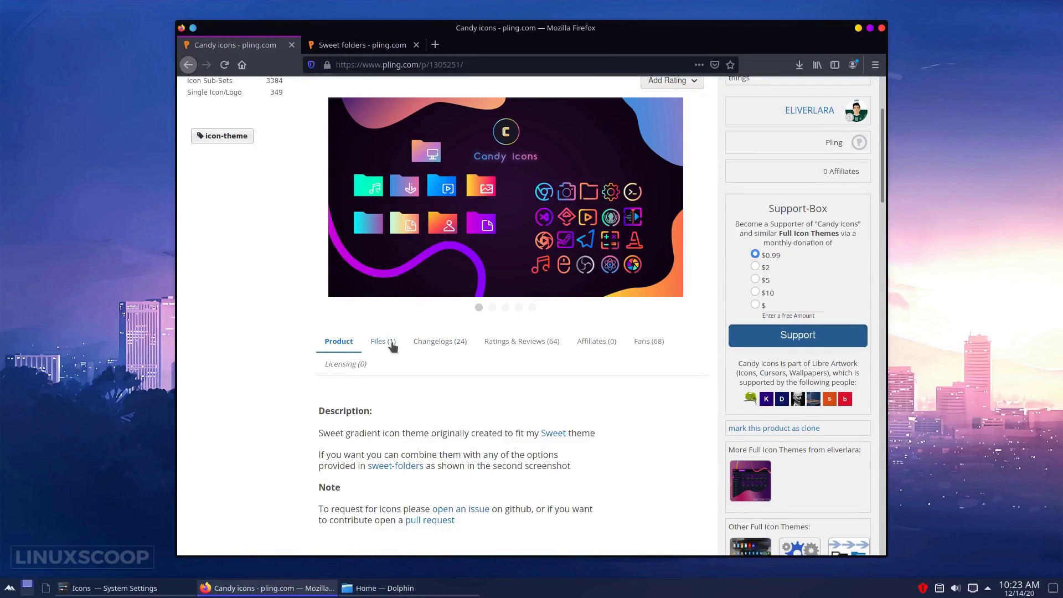
pyautogui.click(390, 343)
pyautogui.click(587, 451)
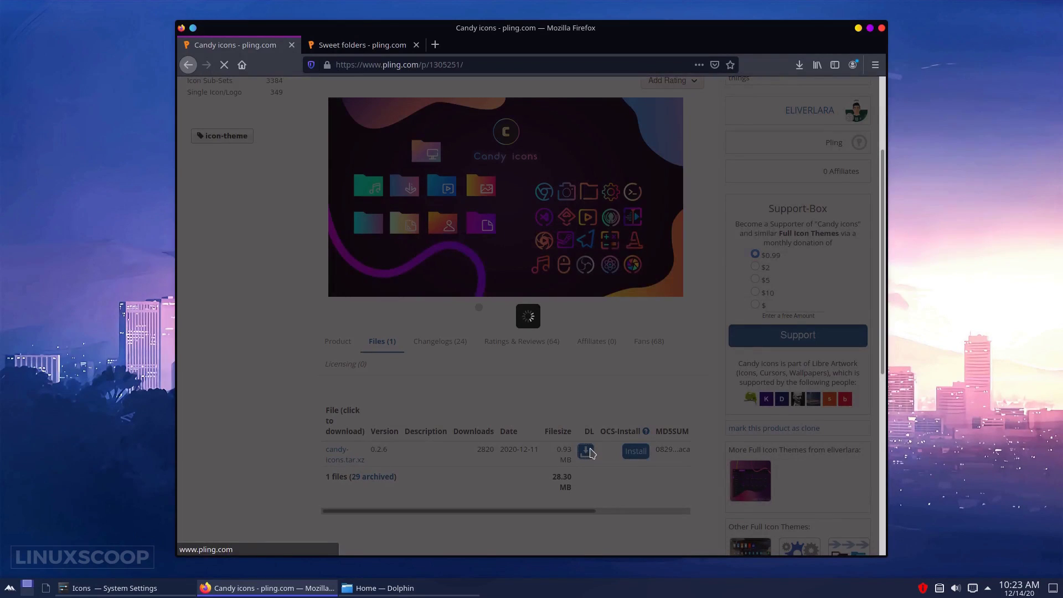
pyautogui.click(519, 315)
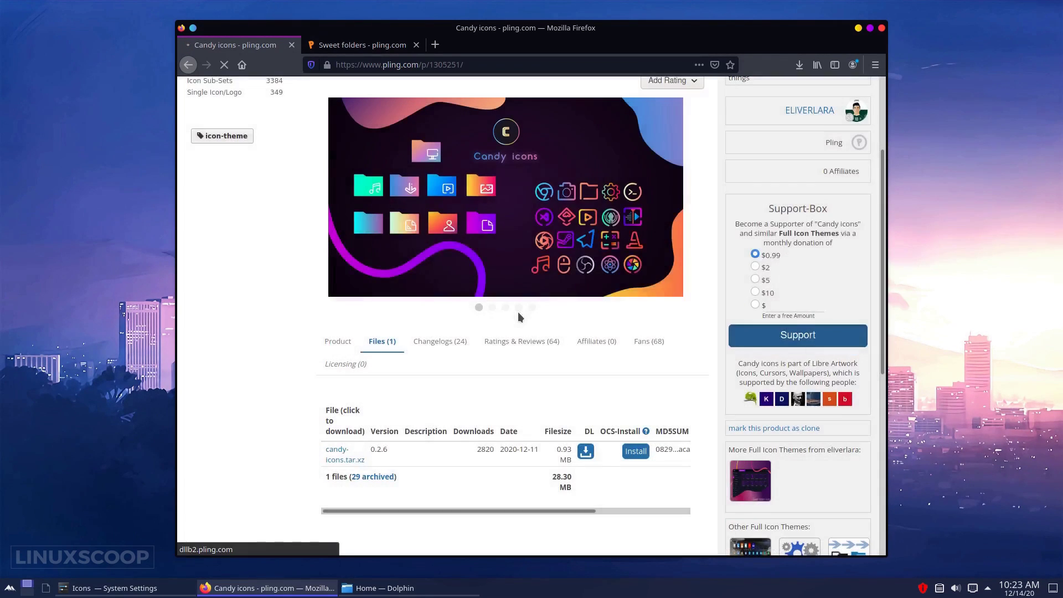
pyautogui.click(623, 372)
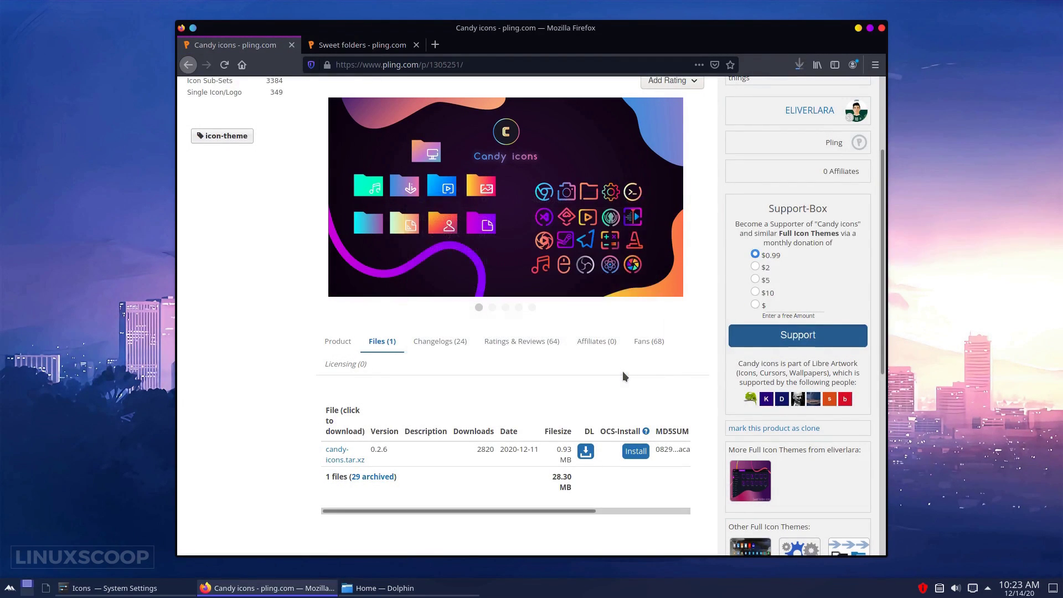
# Download Sweet-Rainbow.tar.xz from the file list of the Sweet folders page and save it.
pyautogui.click(361, 47)
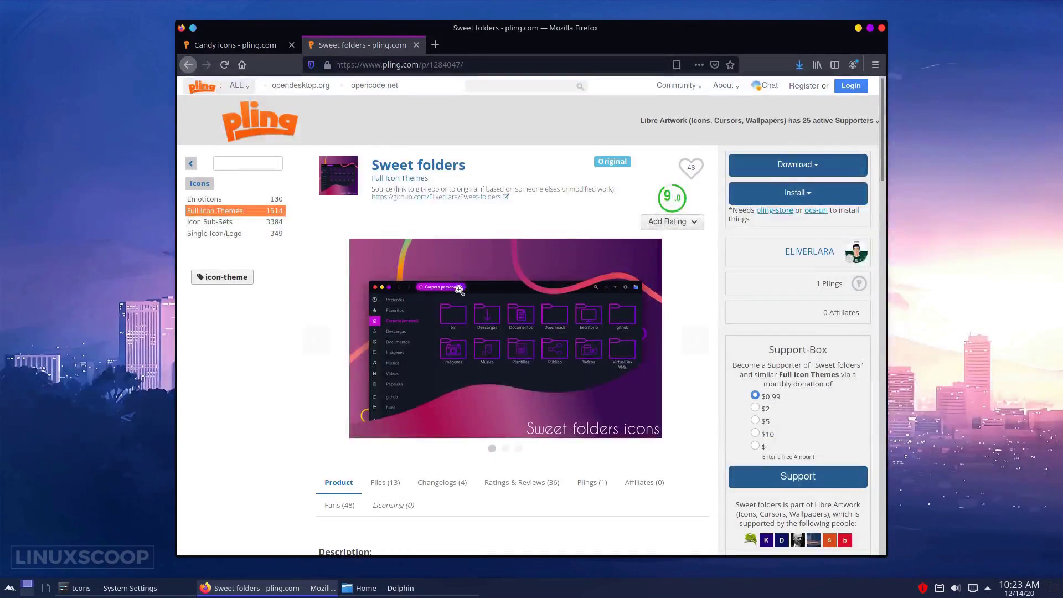
pyautogui.scroll(-3, 394, 345)
pyautogui.click(395, 344)
pyautogui.scroll(-3, 394, 344)
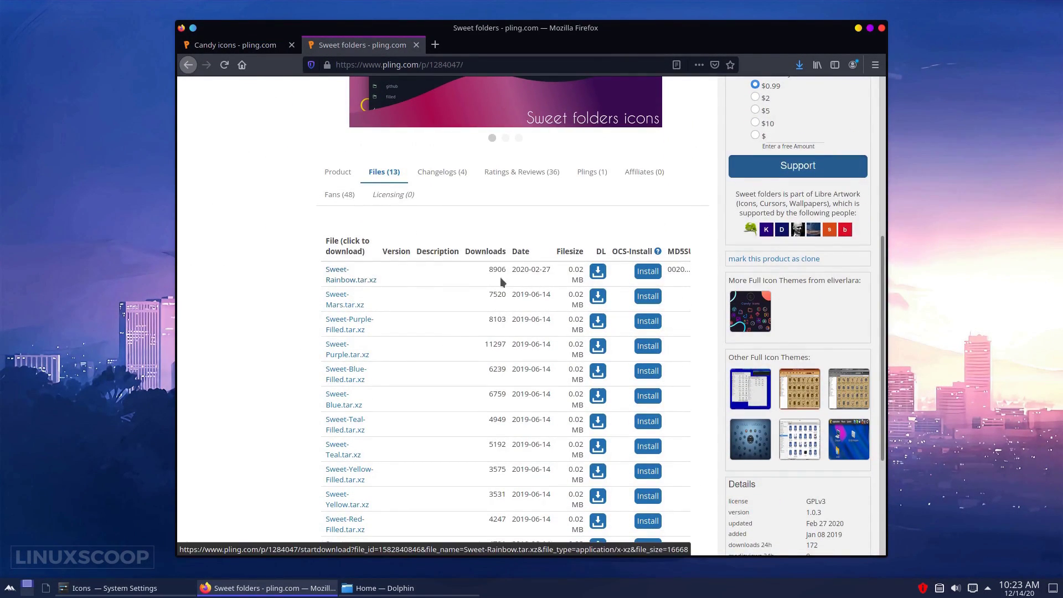
pyautogui.click(599, 275)
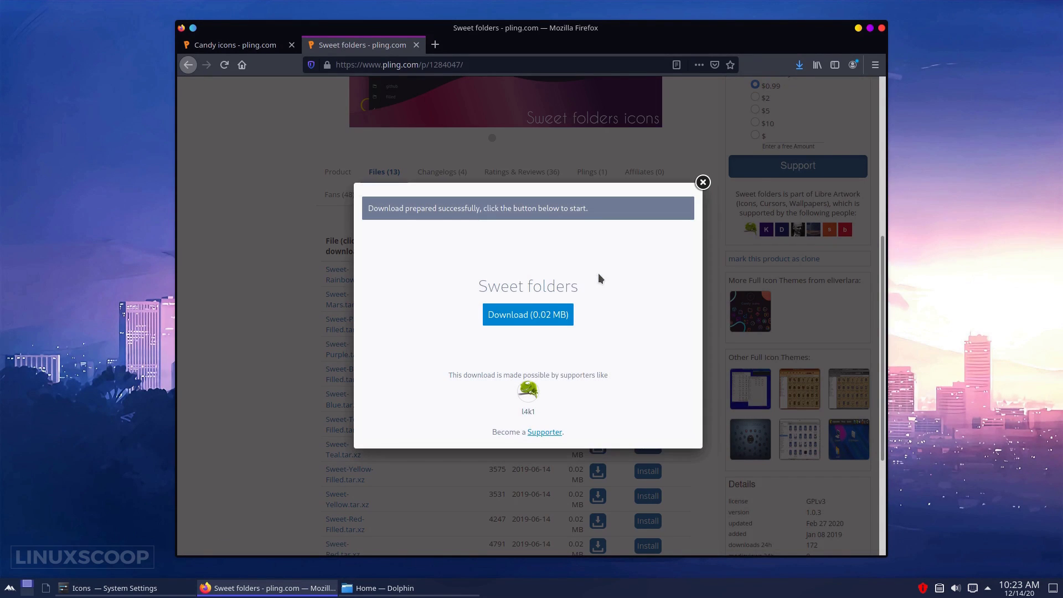
pyautogui.click(517, 317)
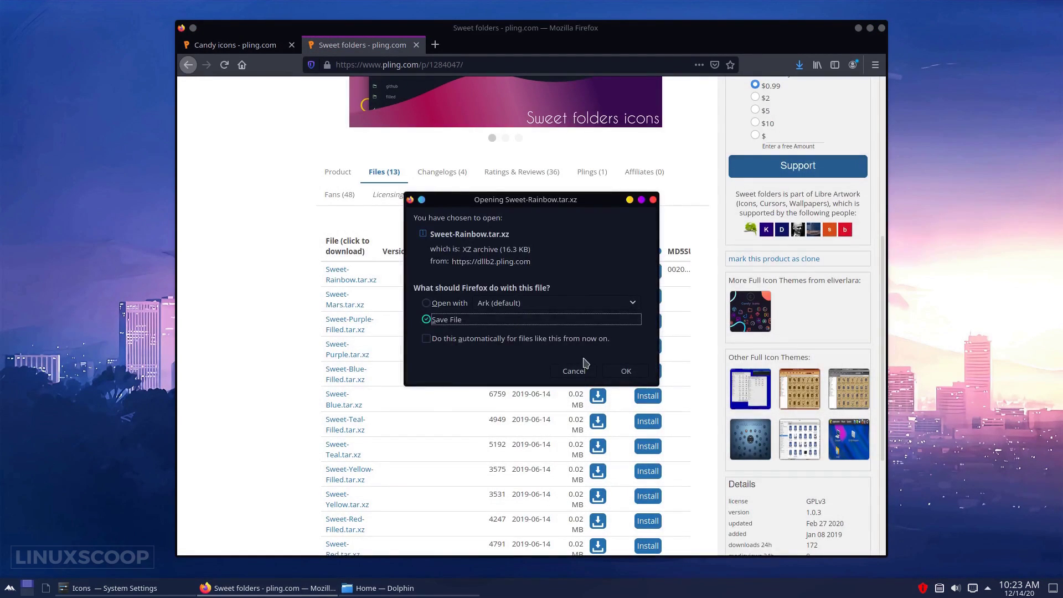
pyautogui.click(626, 372)
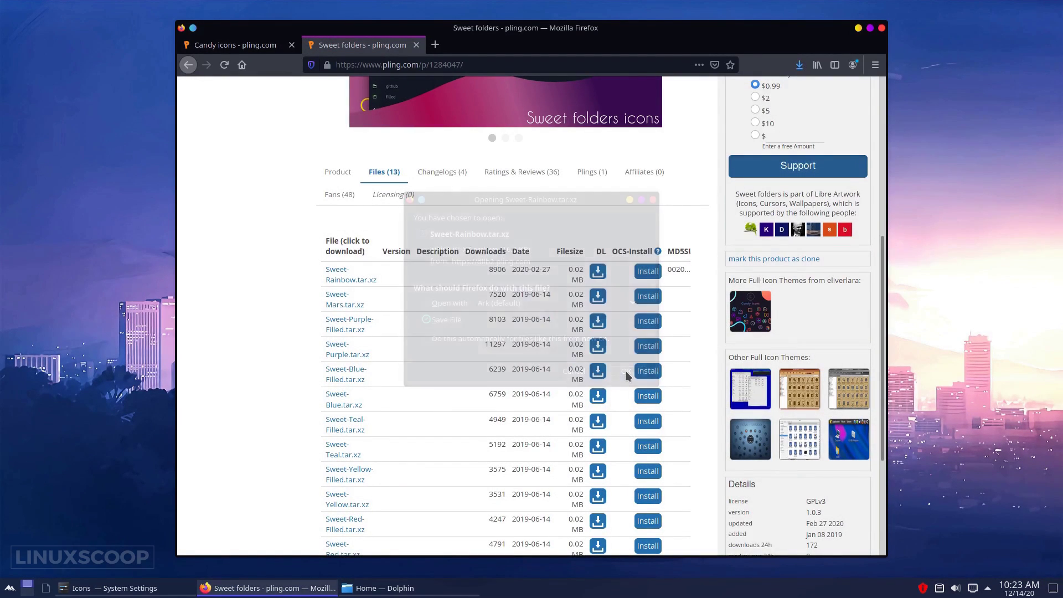
# Show the downloaded files in the Dolphin file manager and extract candy-icons.tar.xz there with autodetected subfolder.
pyautogui.click(798, 64)
pyautogui.click(789, 100)
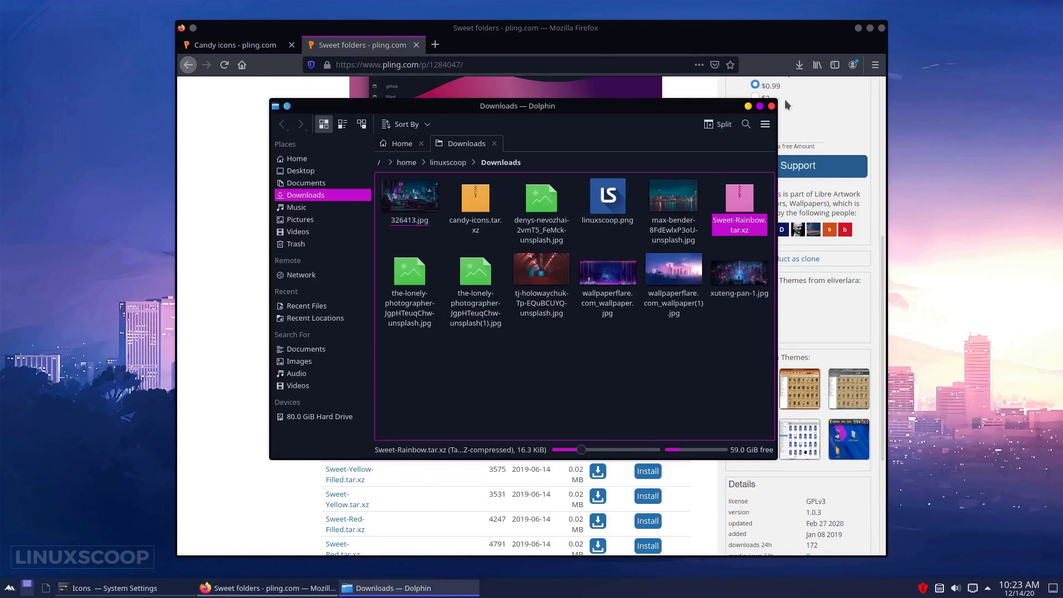
pyautogui.rightClick(480, 227)
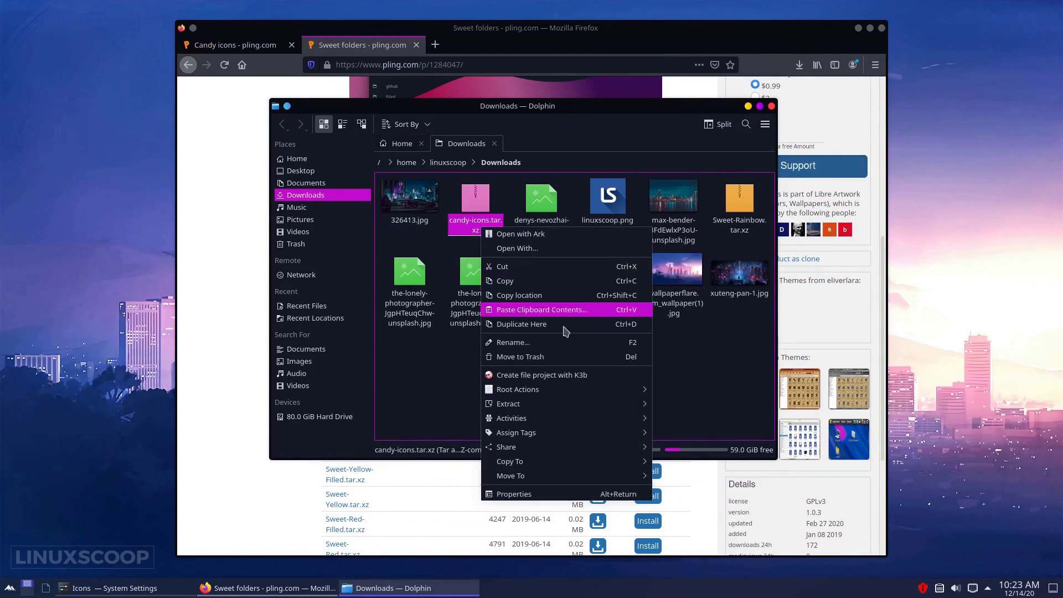
pyautogui.moveTo(589, 406)
pyautogui.click(691, 432)
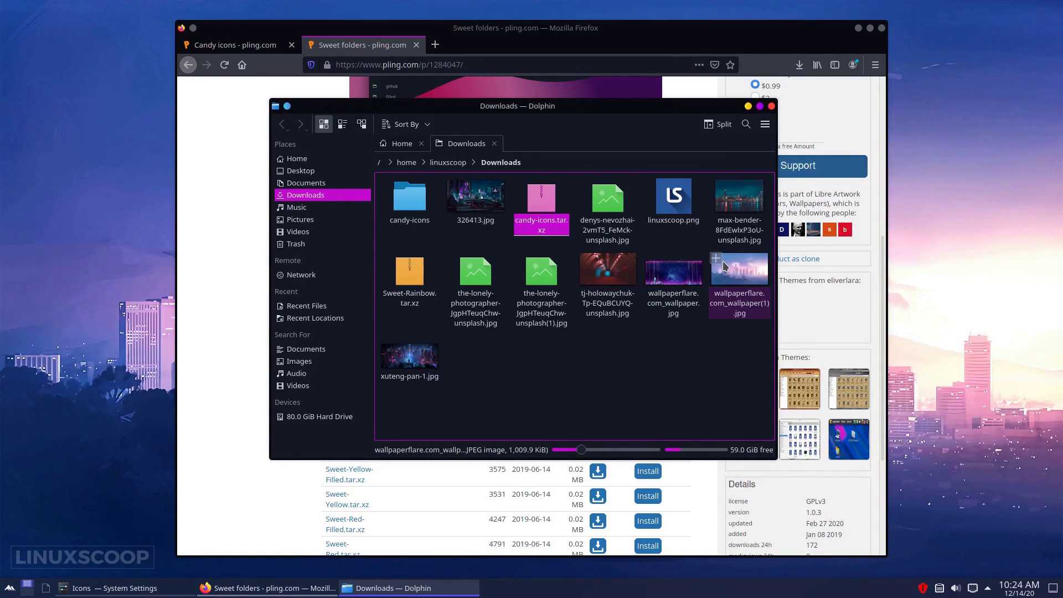
# Extract Sweet-Rainbow.tar.xz in the Downloads folder with autodetected subfolder.
pyautogui.rightClick(421, 288)
pyautogui.moveTo(538, 470)
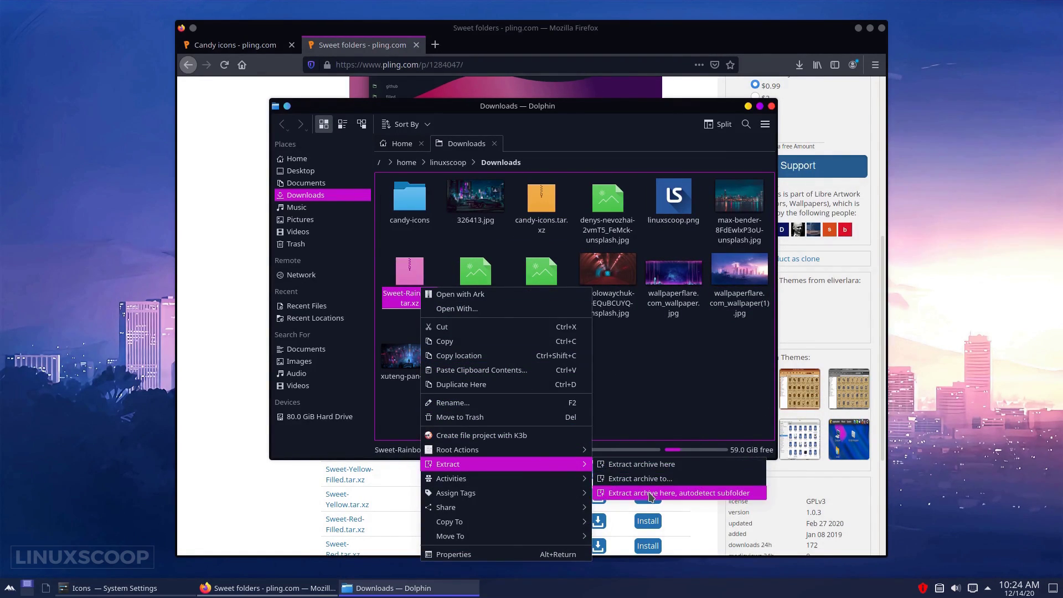
pyautogui.click(669, 493)
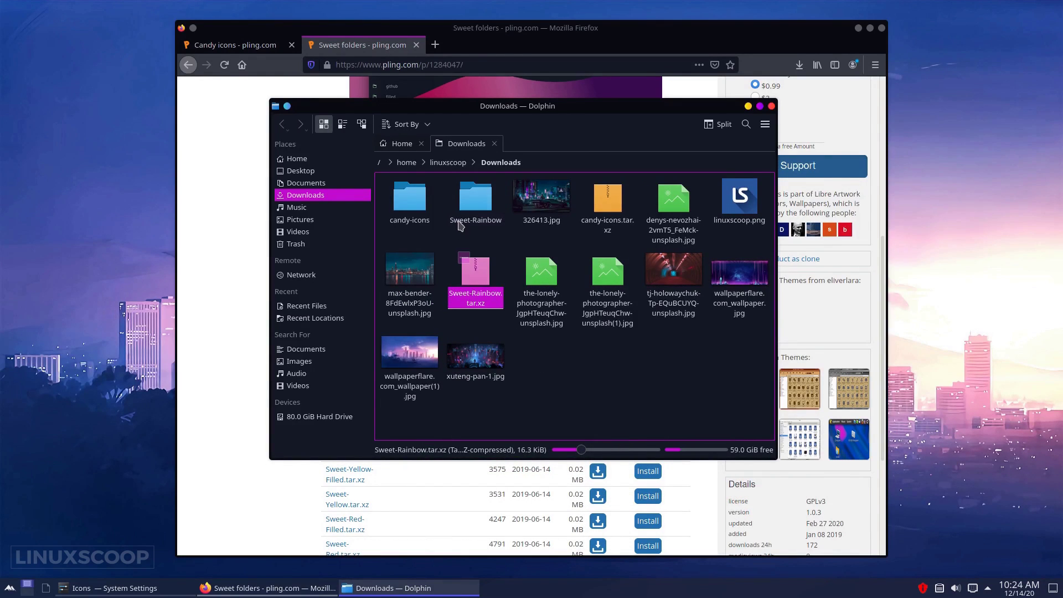
# Copy the extracted candy-icons and Sweet-Rainbow folders together from the Downloads folder.
pyautogui.click(487, 221)
pyautogui.keyDown('ctrl'); pyautogui.click(409, 199); pyautogui.keyUp('ctrl')
pyautogui.rightClick(408, 208)
pyautogui.click(437, 261)
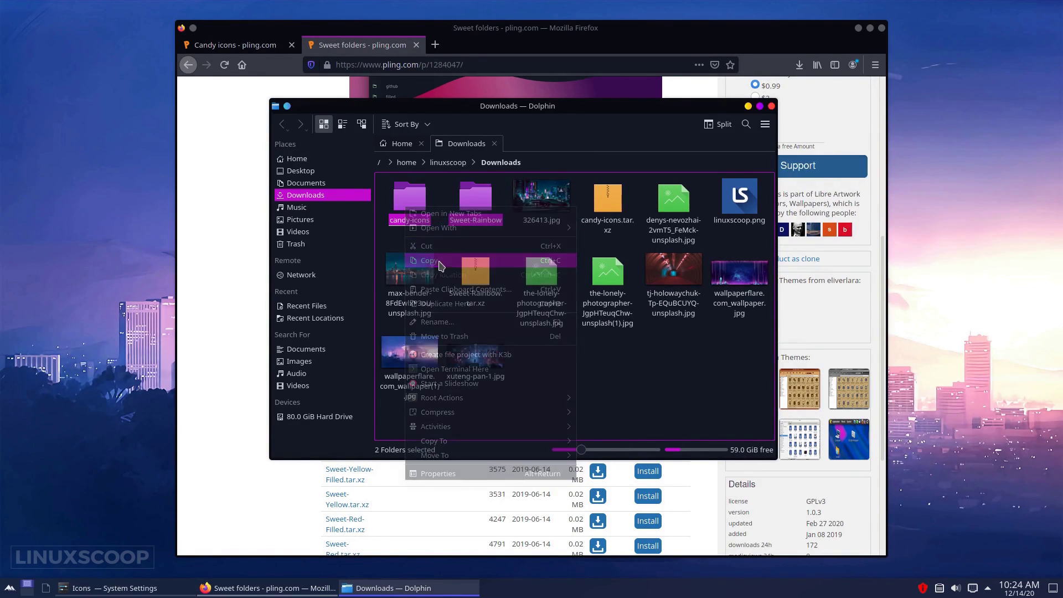
# Go to the home folder and show its hidden files.
pyautogui.click(398, 145)
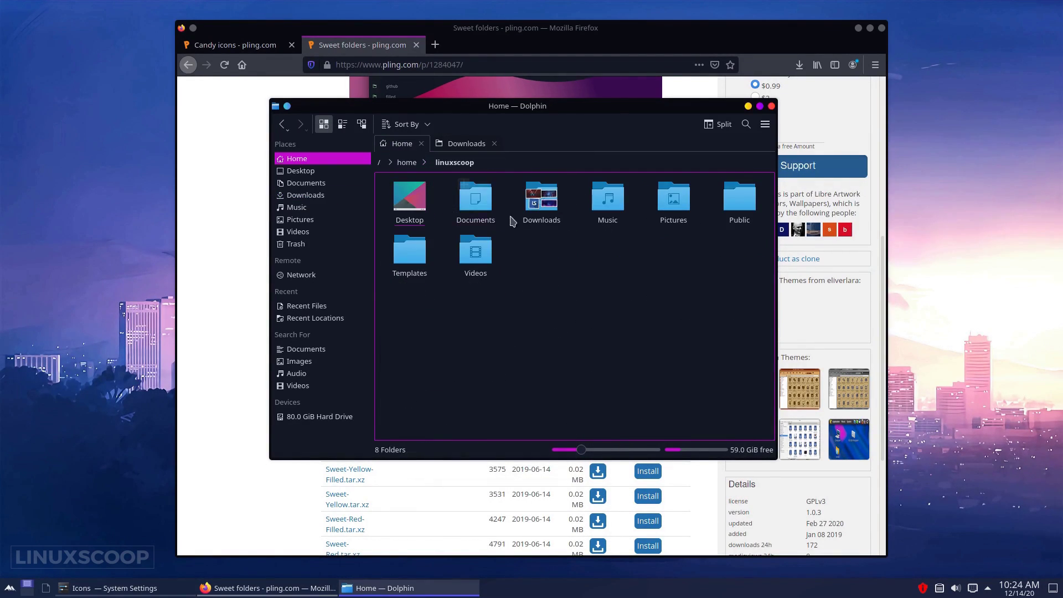
pyautogui.click(763, 129)
pyautogui.click(781, 322)
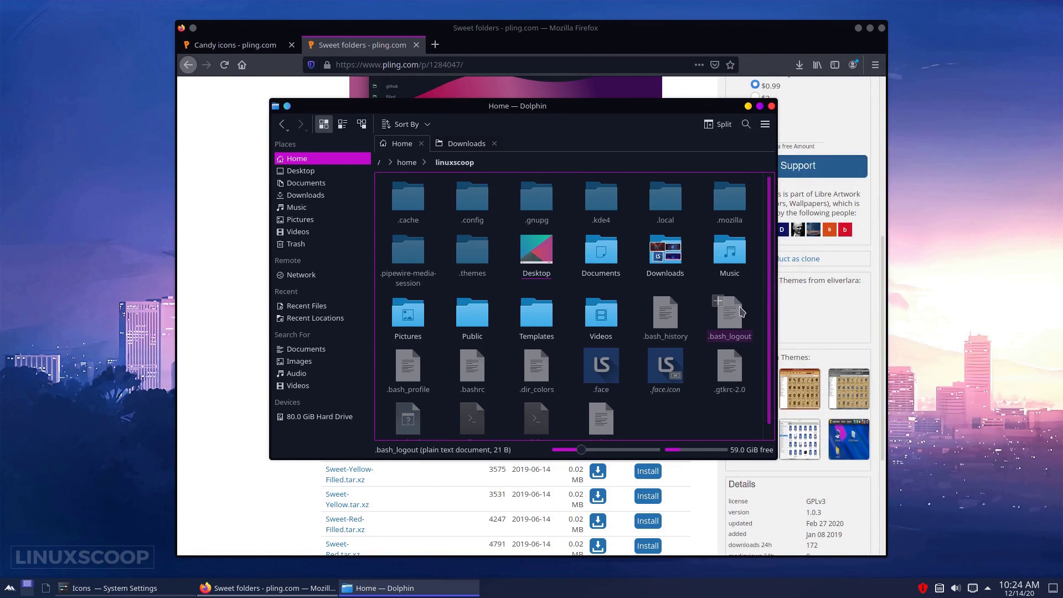
# Paste the two copied icon theme folders into .local/share/icons in the home folder.
pyautogui.click(668, 213)
pyautogui.click(415, 213)
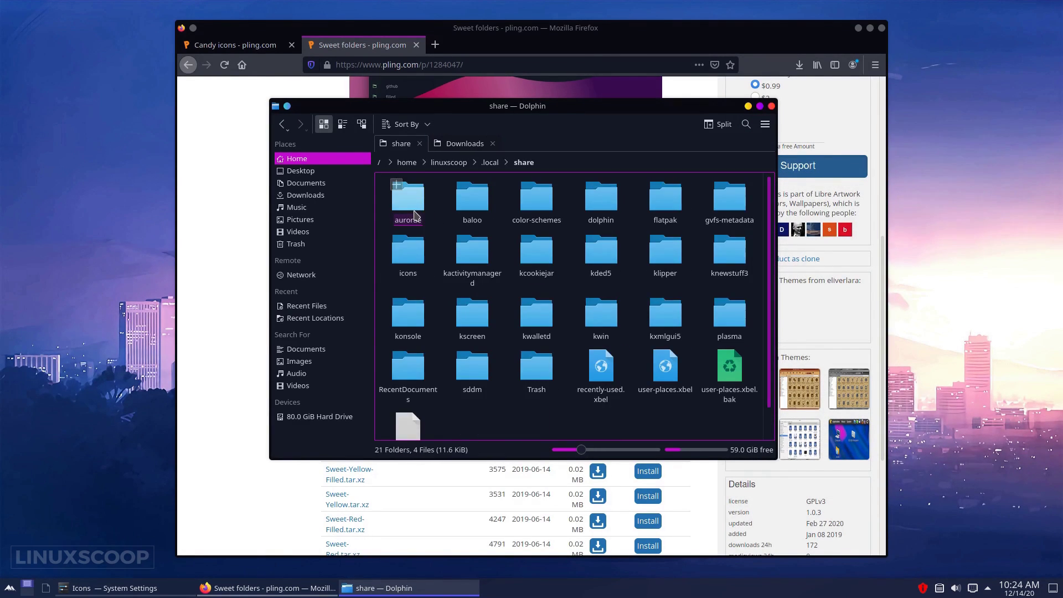
pyautogui.click(419, 252)
pyautogui.rightClick(502, 232)
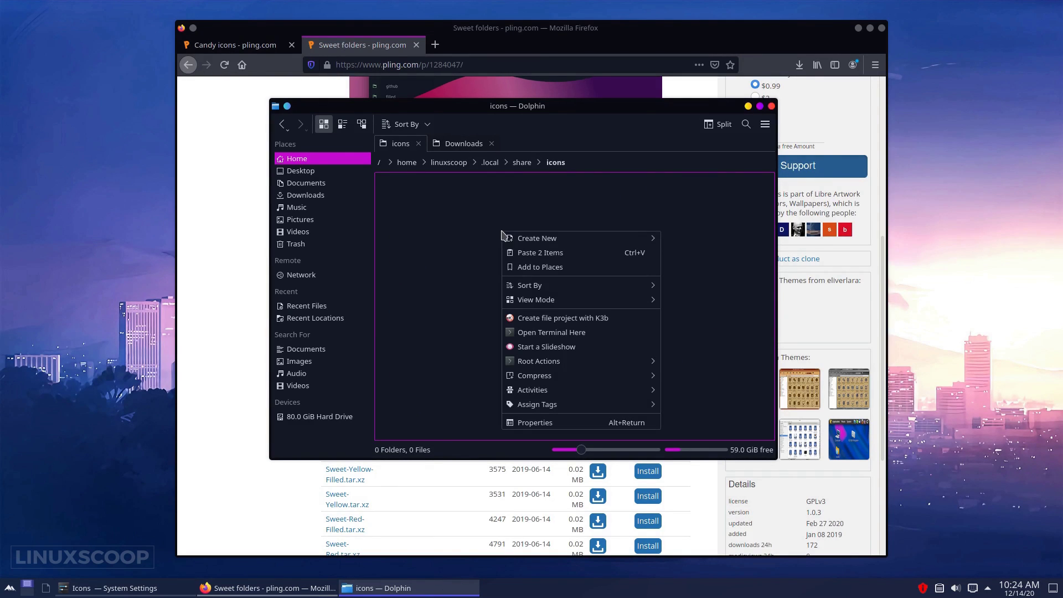
pyautogui.click(538, 257)
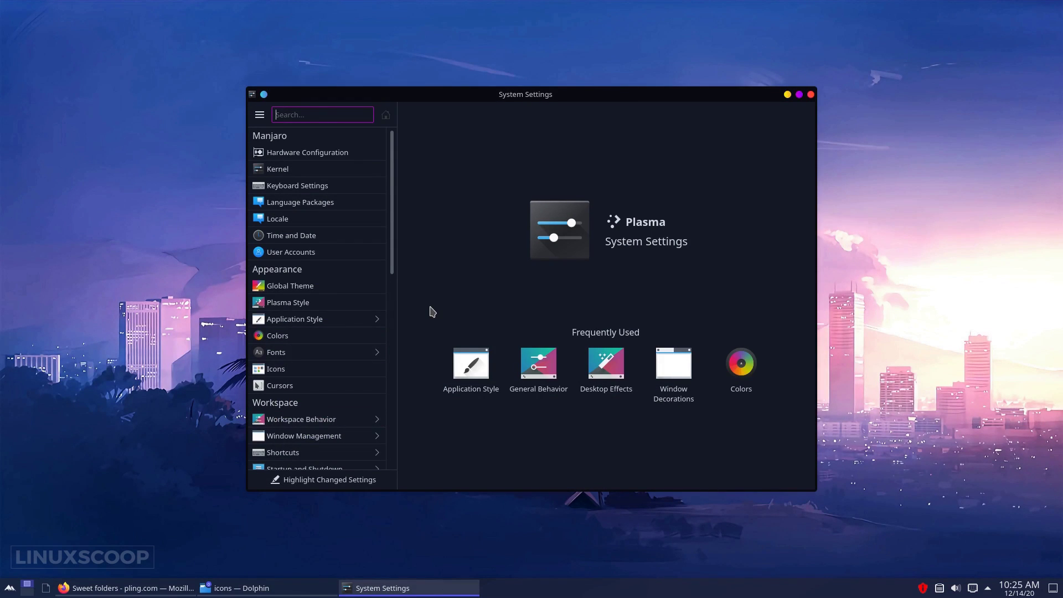
# In the Icons section of System Settings, select the Sweet-Rainbow icon theme and apply it.
pyautogui.click(326, 369)
pyautogui.scroll(-1, 744, 335)
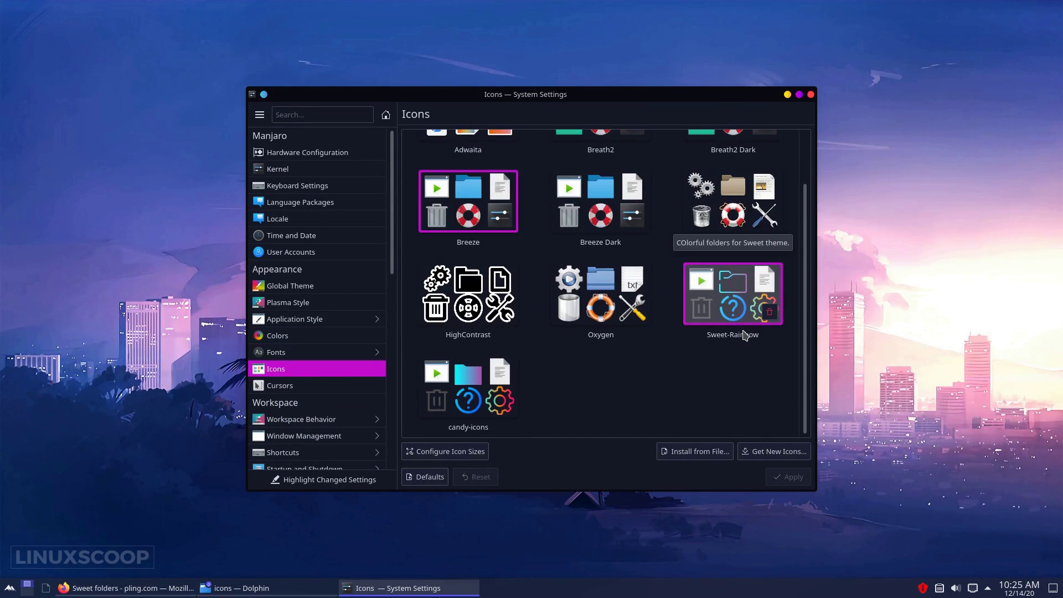
pyautogui.click(745, 309)
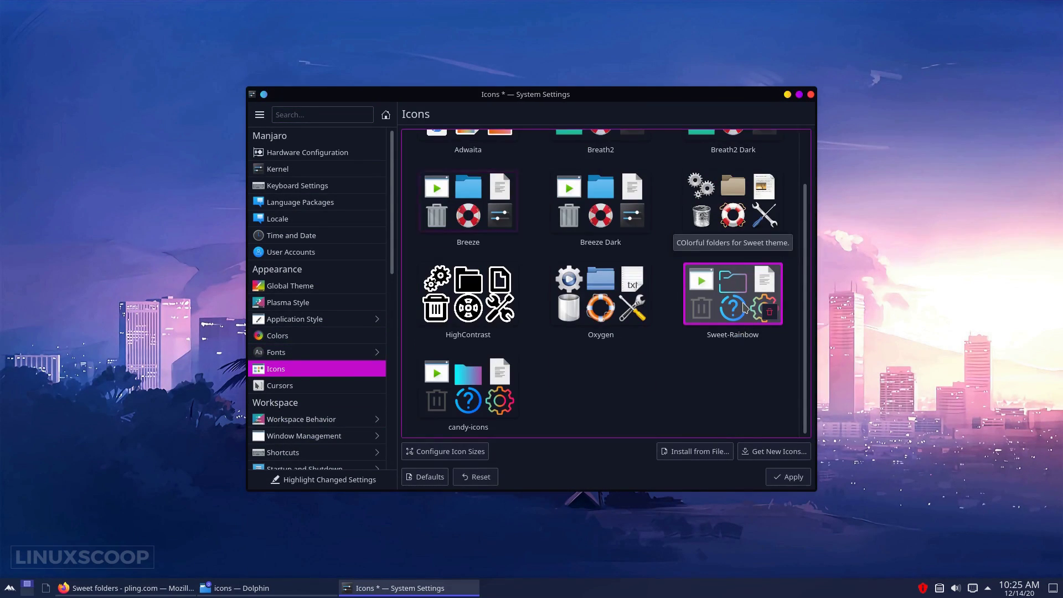
pyautogui.click(792, 477)
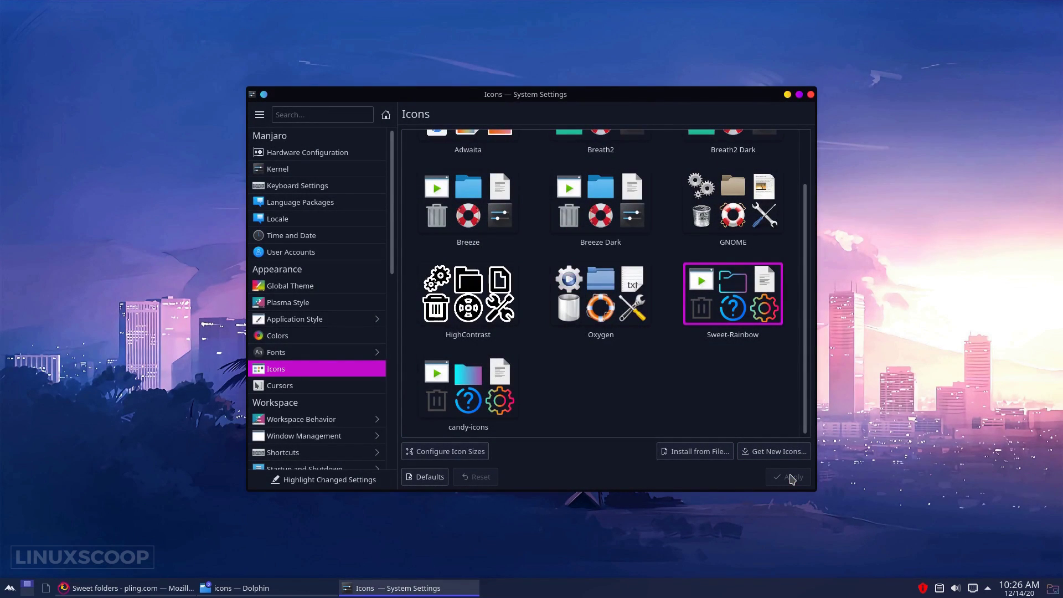
# In the Cursors settings, search the downloadable cursor themes for "sweet".
pyautogui.click(324, 387)
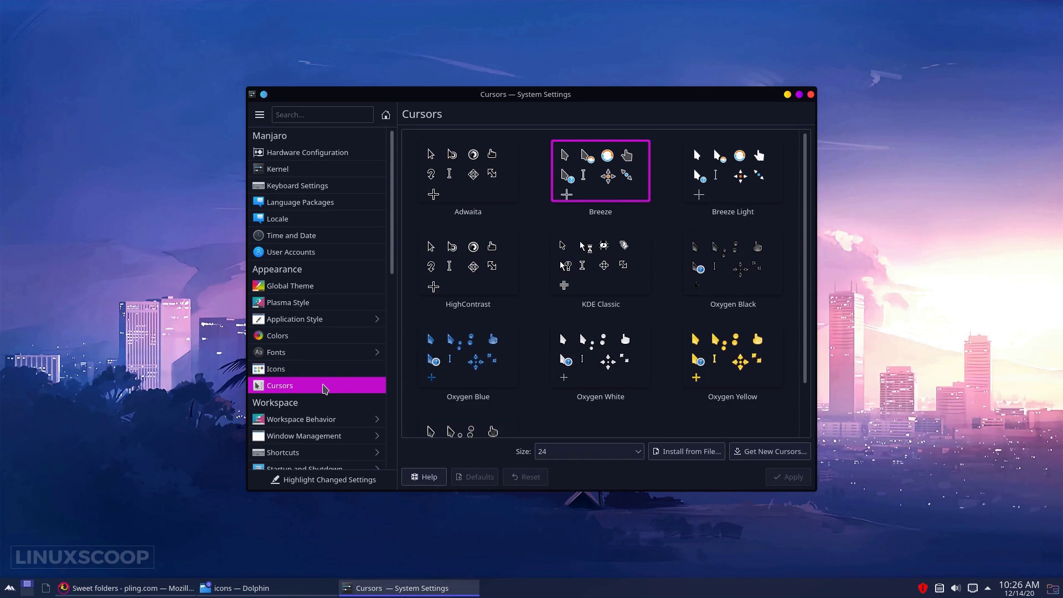
pyautogui.click(771, 451)
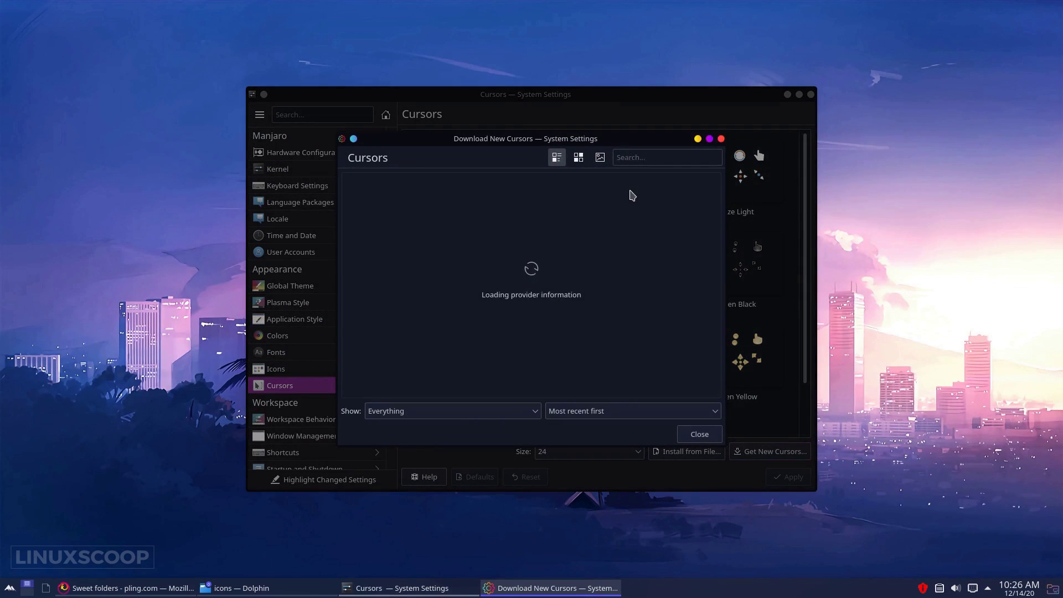
pyautogui.write('sweet')
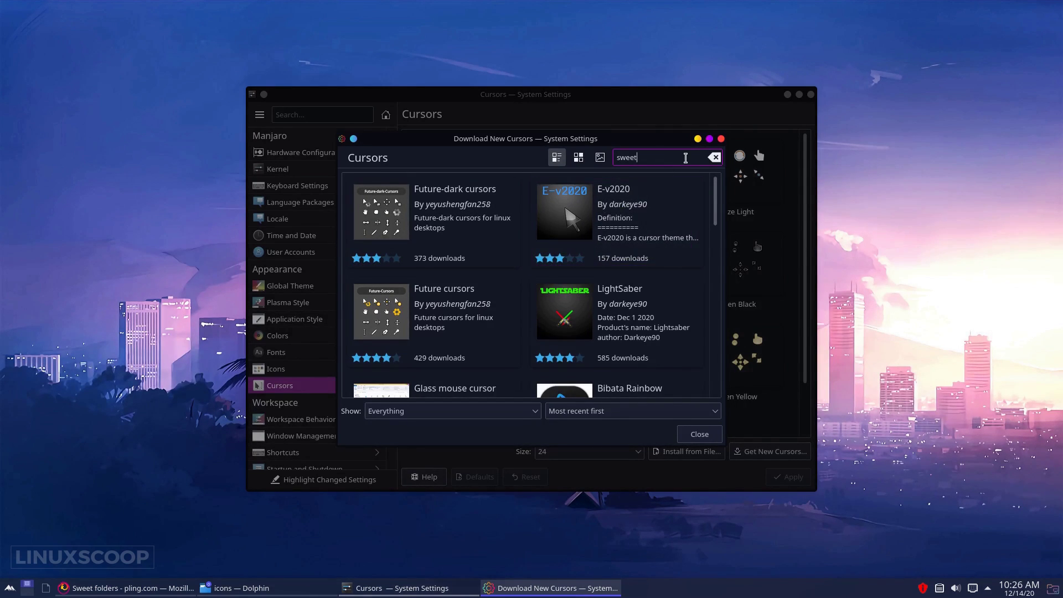
pyautogui.press('Return')
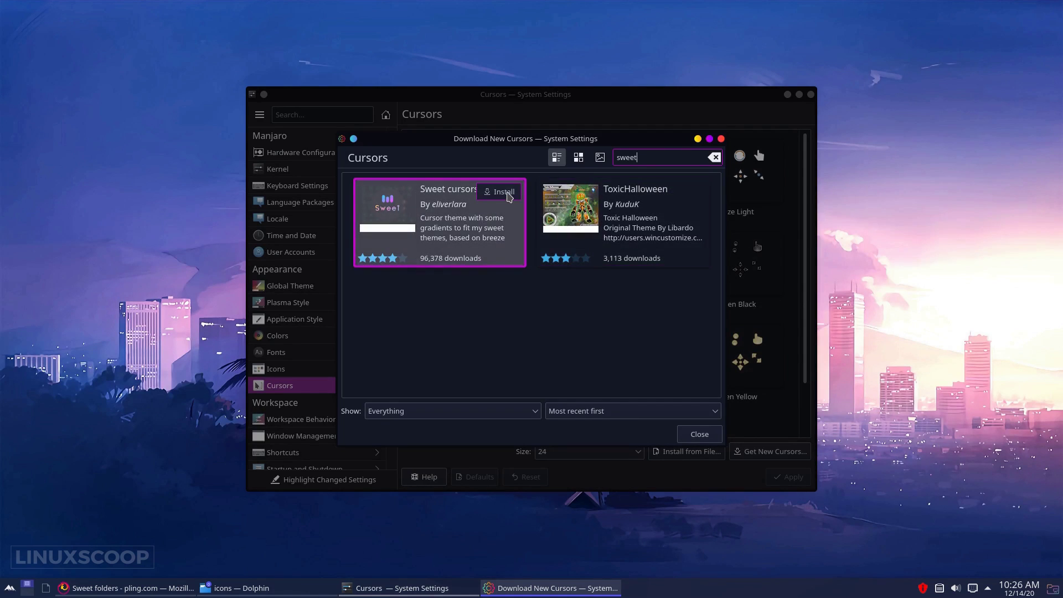
# Install the Sweet cursors theme, select Sweet-cursors among the cursor themes and apply it.
pyautogui.click(508, 195)
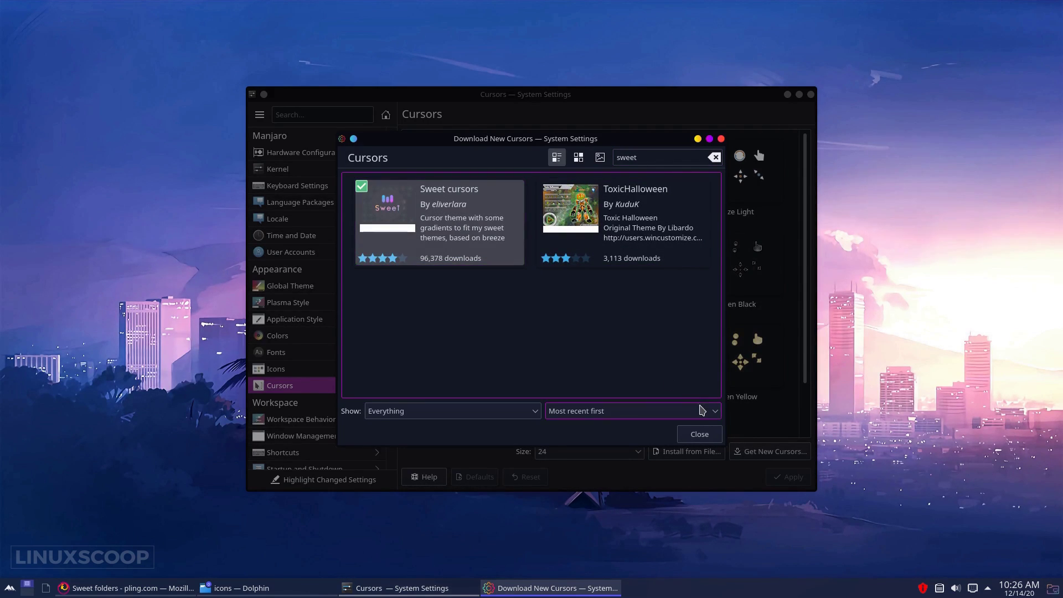
pyautogui.click(699, 435)
pyautogui.scroll(-2, 600, 332)
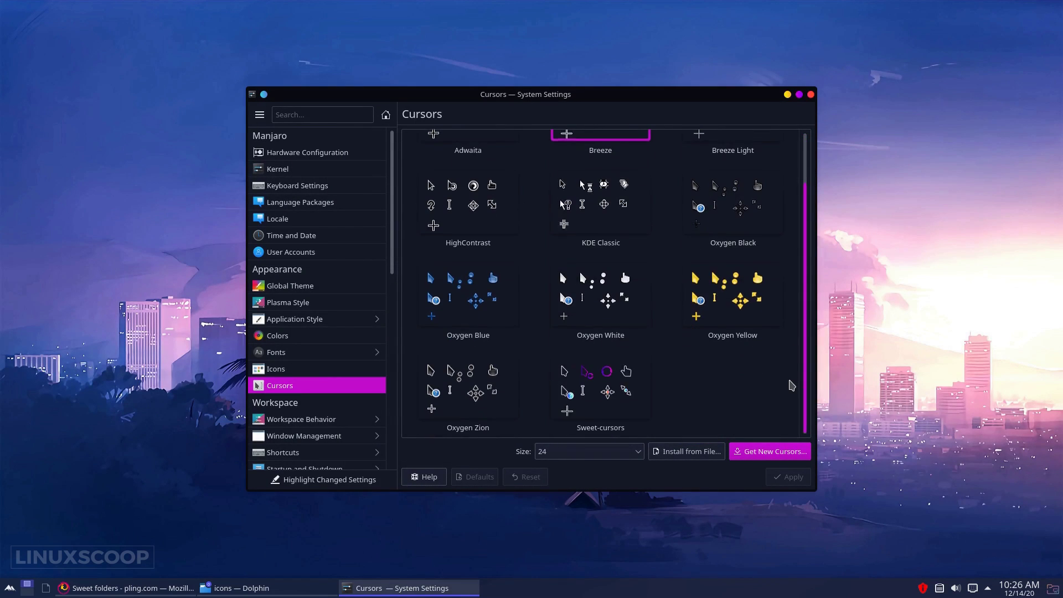
pyautogui.click(601, 387)
pyautogui.click(795, 476)
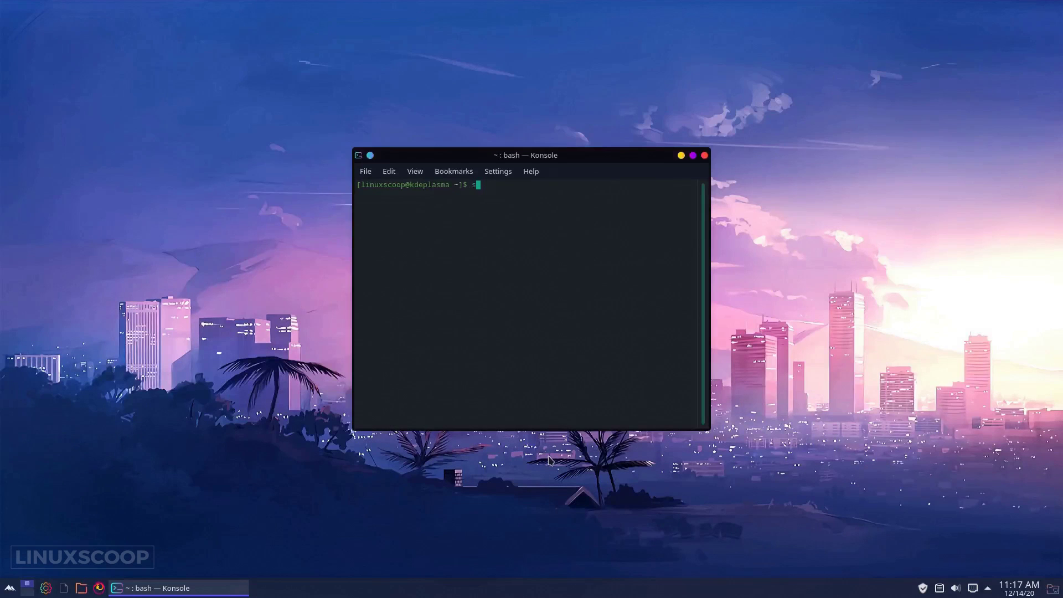
# Install the kvantum-qt5 package in the terminal with sudo pacman -S kvantum-qt5, entering the sudo password.
pyautogui.write('sudo pacman -S ')
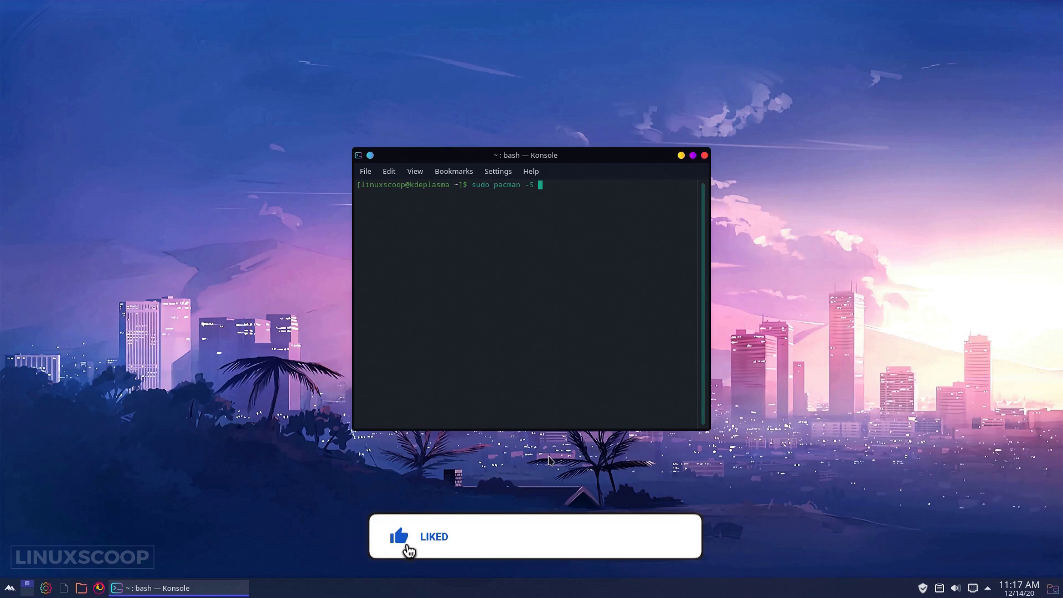
pyautogui.write('kvantum')
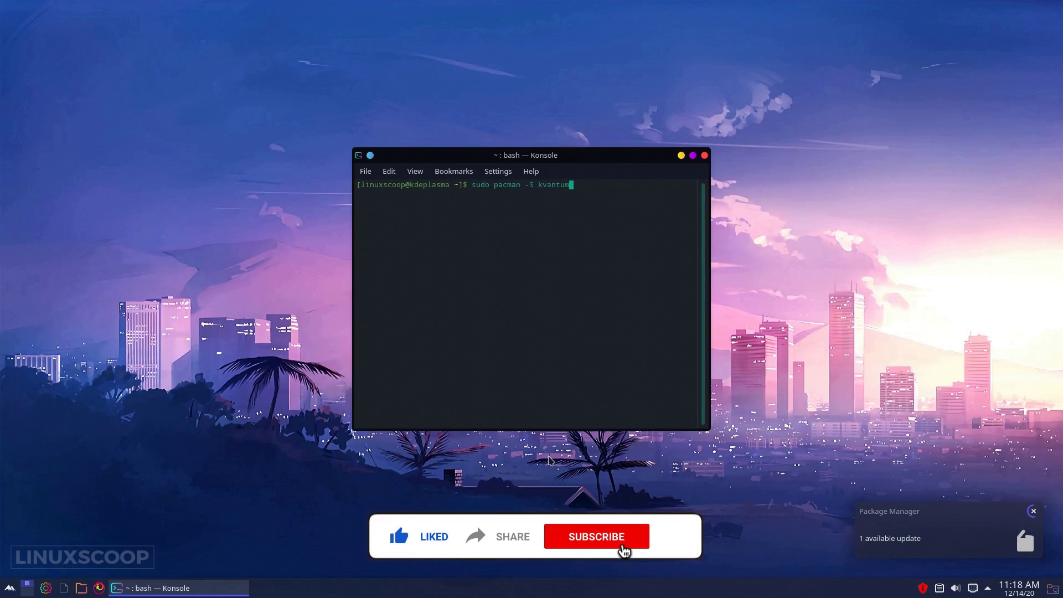
pyautogui.write('-qt5')
pyautogui.press('Return')
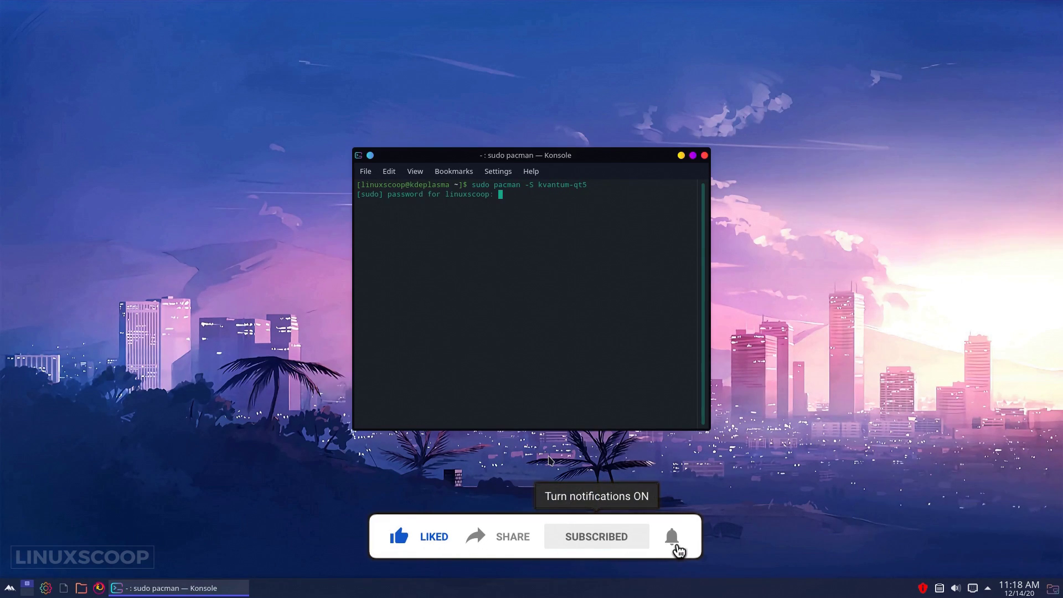
pyautogui.press('Return')
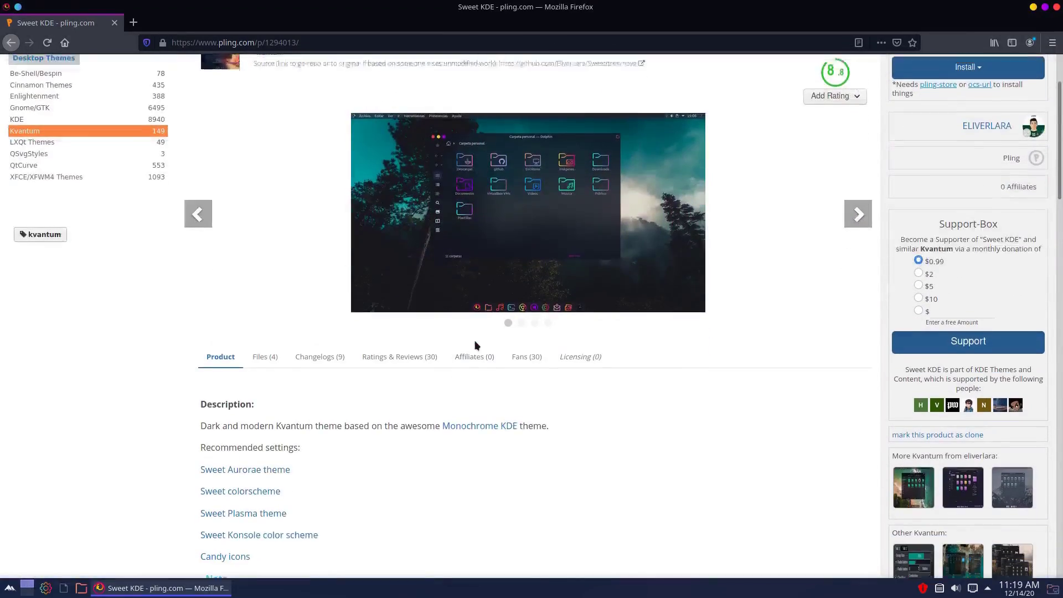
# Download Sweet-transparent-toolbar.tar.xz from the files of the Sweet KDE page on pling.com.
pyautogui.scroll(-3, 475, 346)
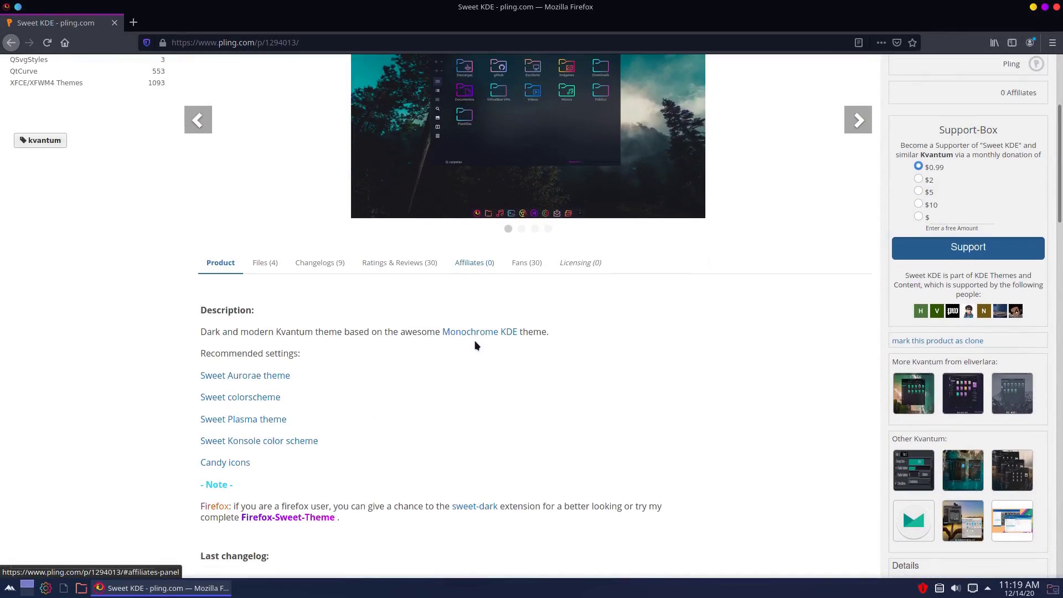
pyautogui.click(264, 263)
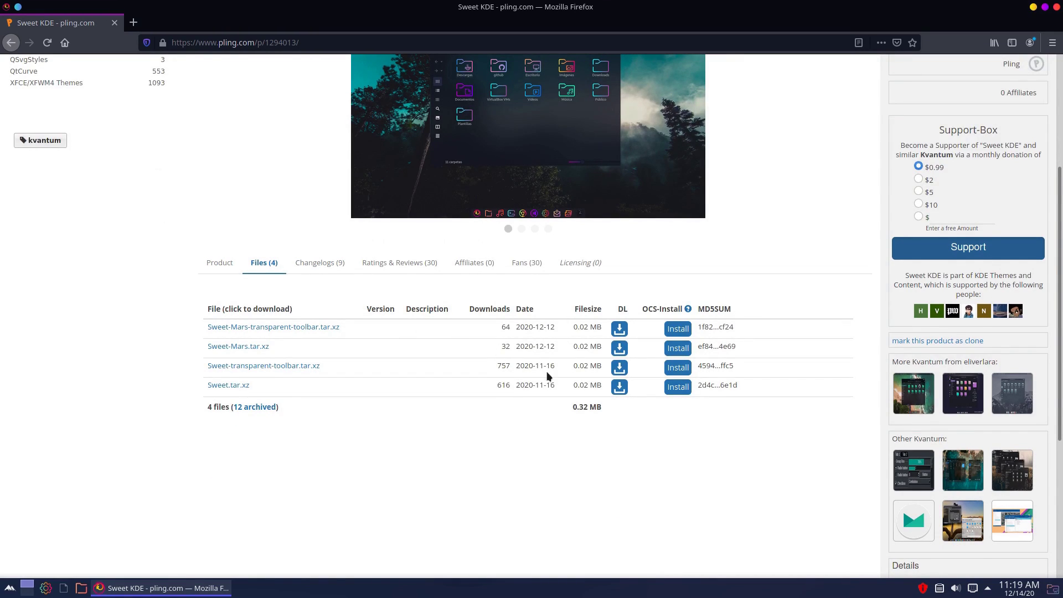
pyautogui.click(619, 370)
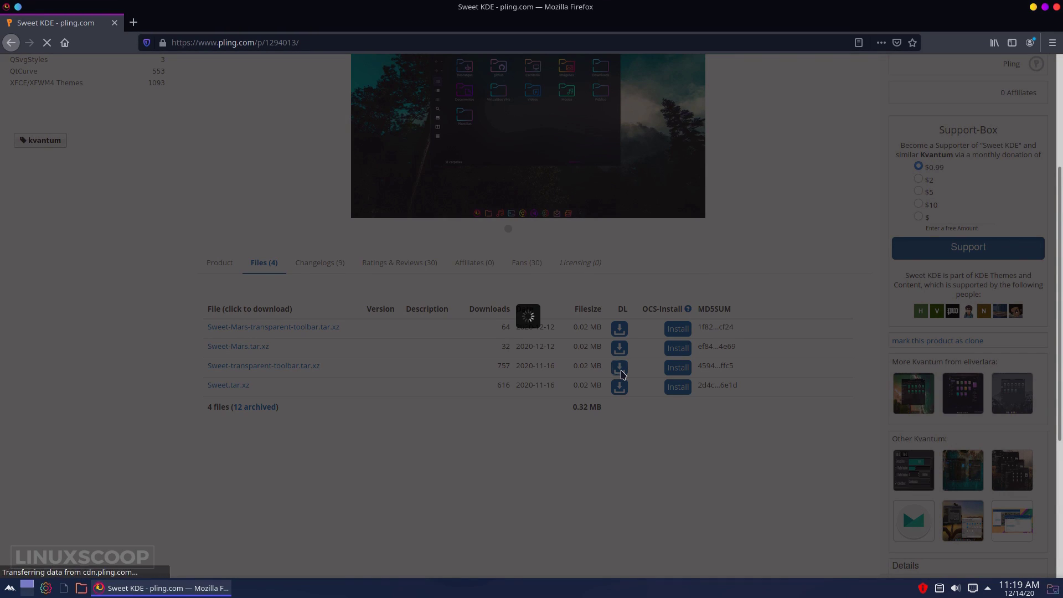
pyautogui.click(530, 318)
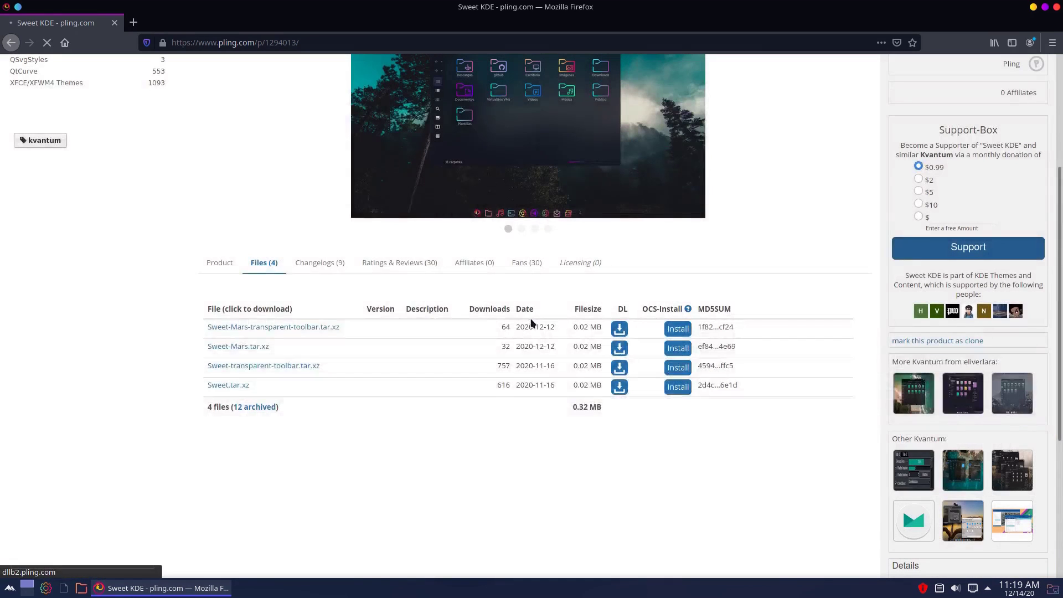
pyautogui.click(451, 353)
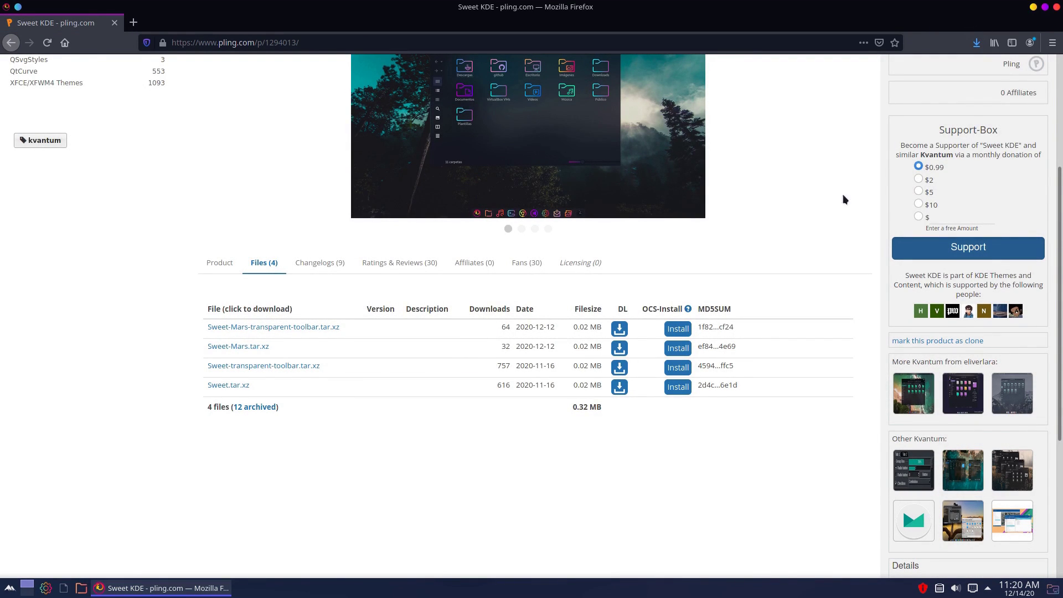
# Show the downloaded archive in its folder, extract Sweet-transparent-toolbar.tar.xz there and select the extracted folder.
pyautogui.click(976, 43)
pyautogui.click(978, 80)
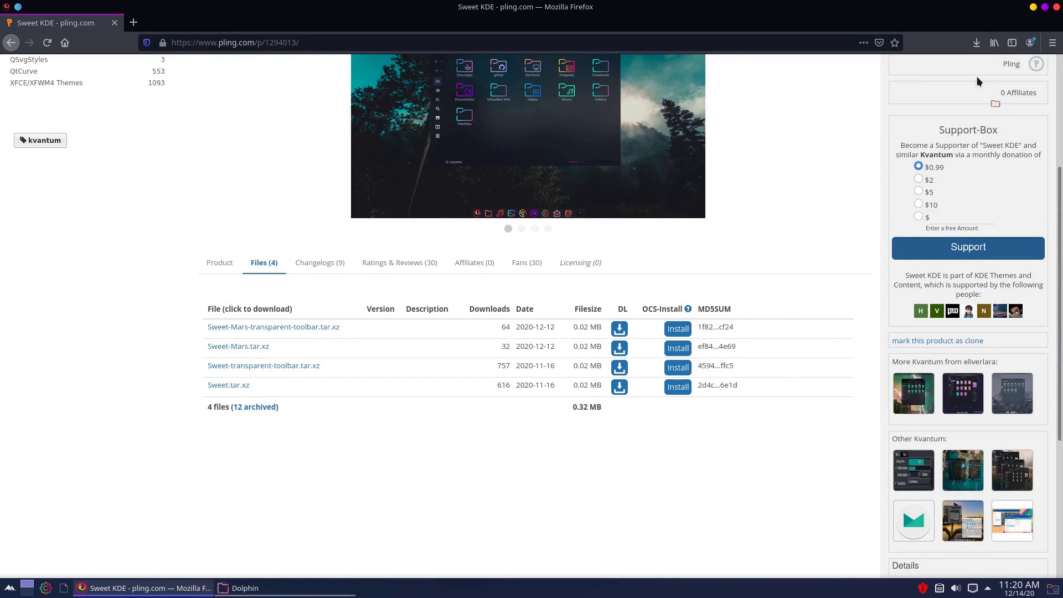
pyautogui.click(1032, 7)
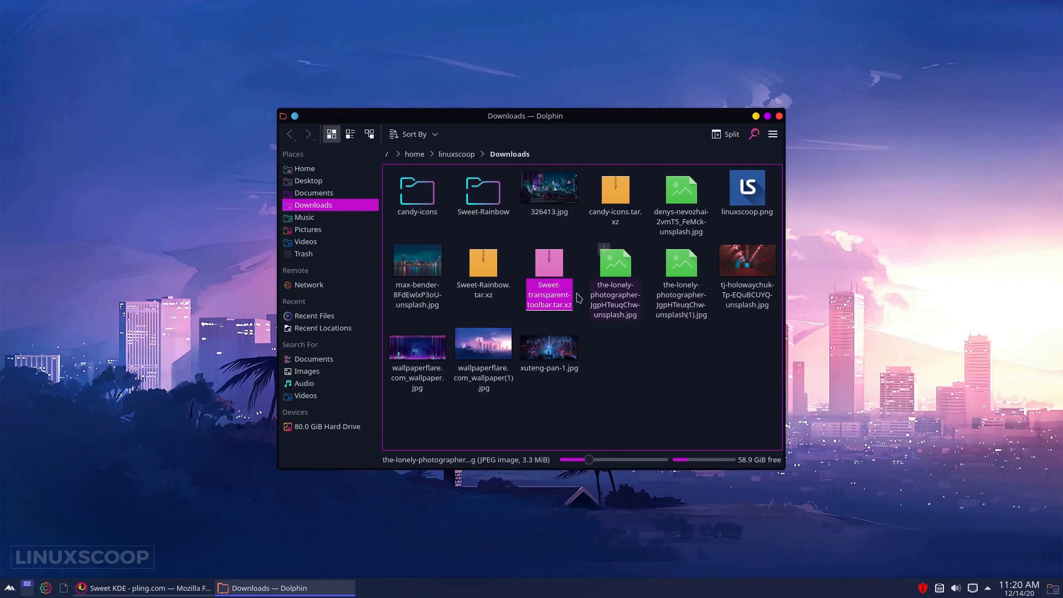
pyautogui.rightClick(553, 300)
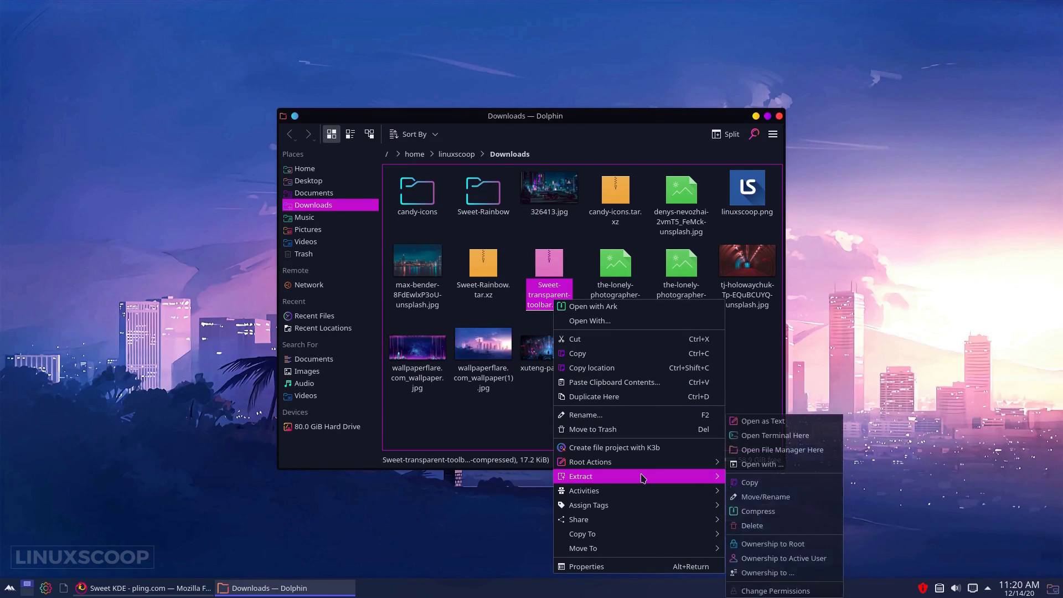
pyautogui.moveTo(642, 477)
pyautogui.click(786, 503)
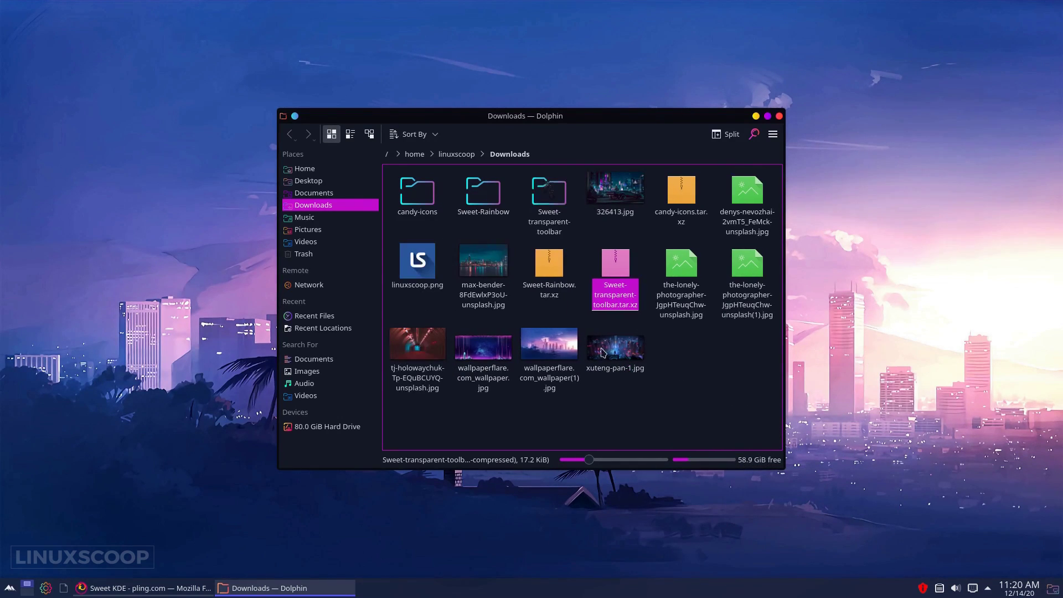
pyautogui.click(549, 196)
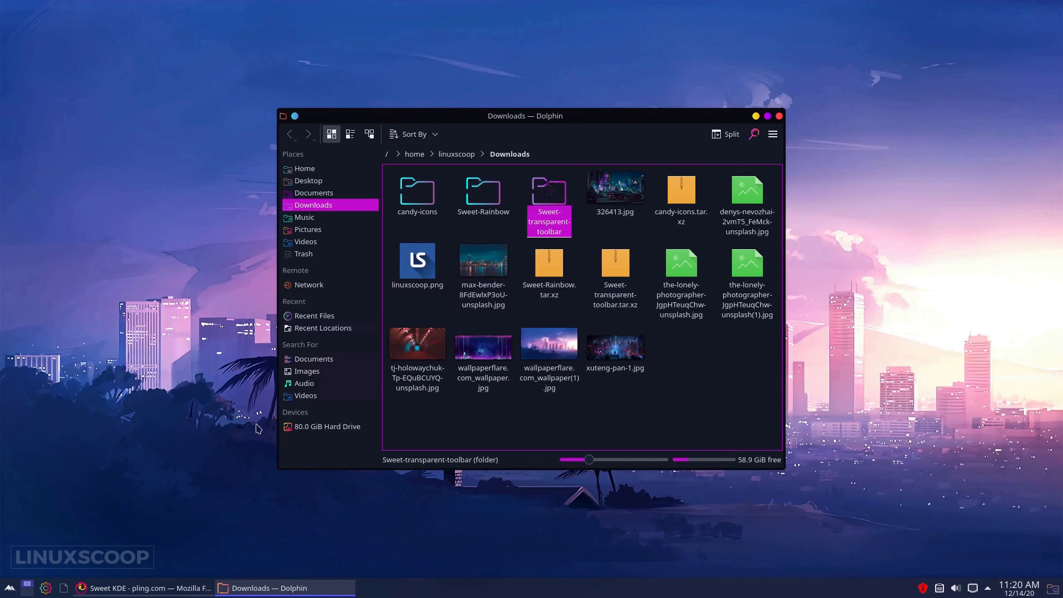
# Find "kvantum" among the applications, launch Kvantum Manager and minimise the Downloads window.
pyautogui.click(10, 588)
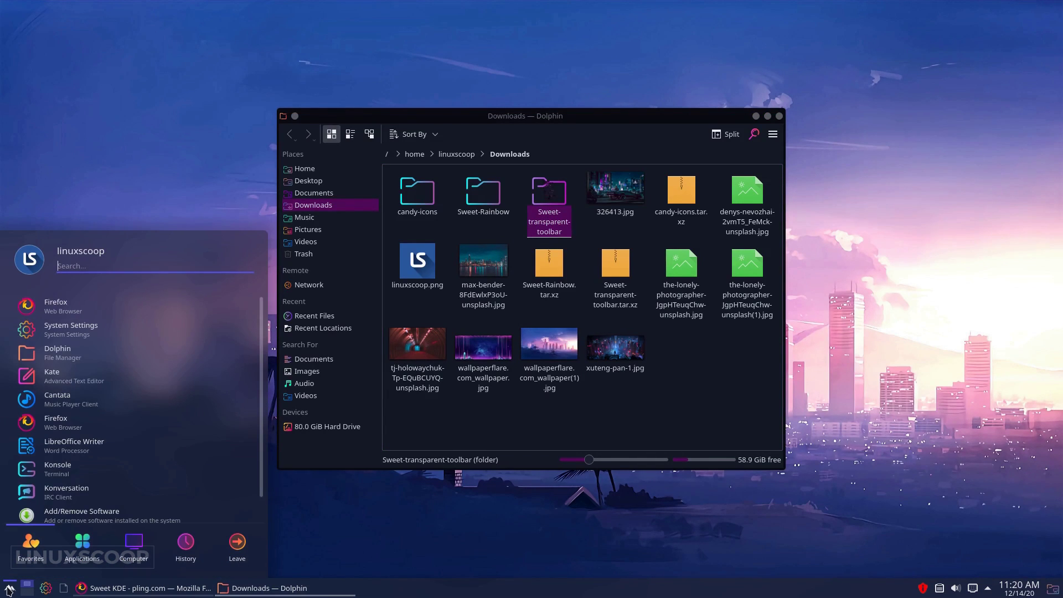
pyautogui.write('kvantum')
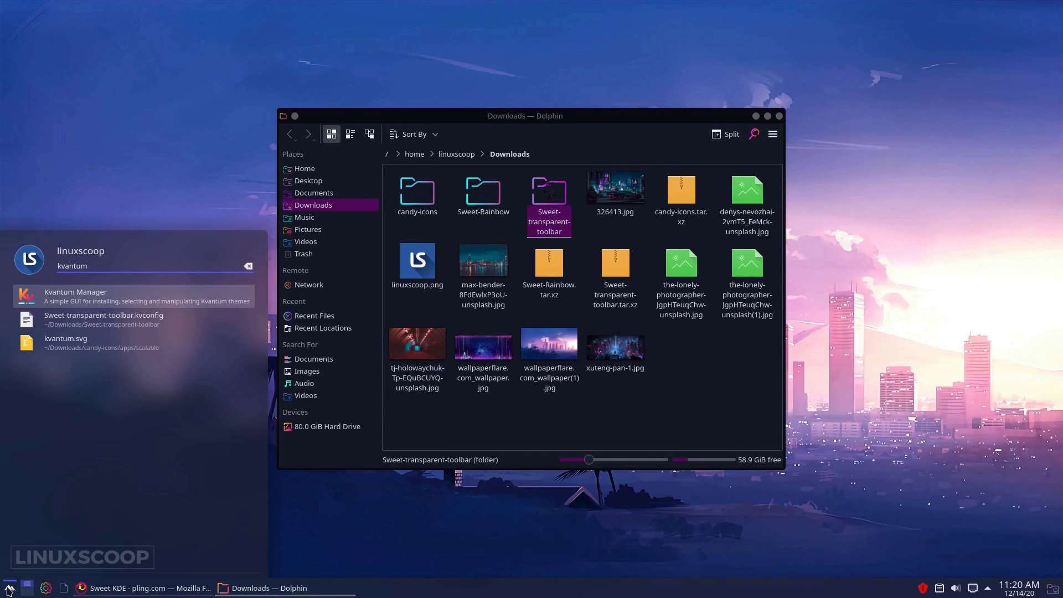
pyautogui.click(111, 296)
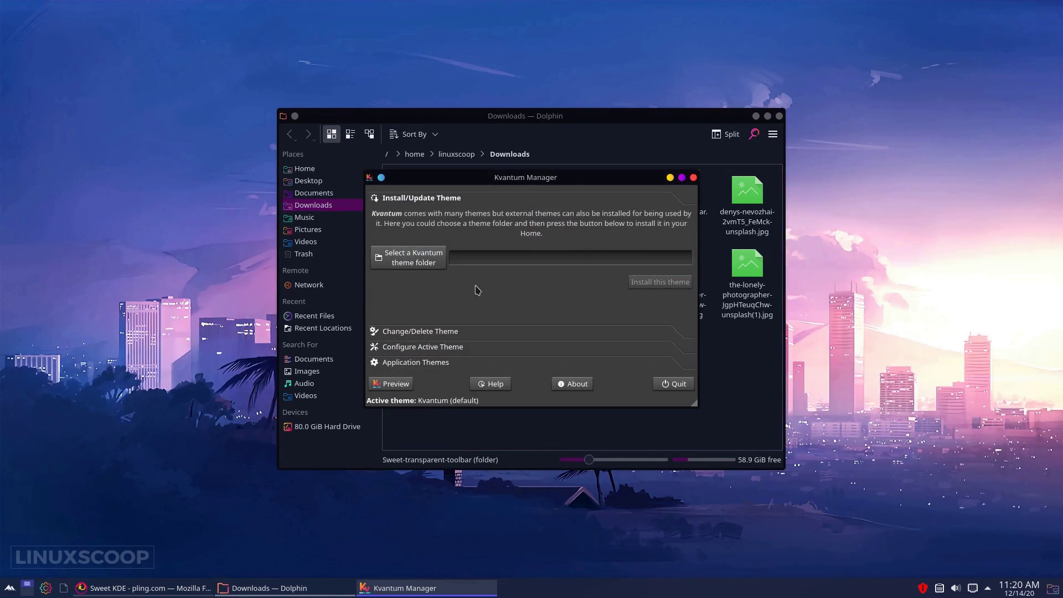
pyautogui.click(756, 116)
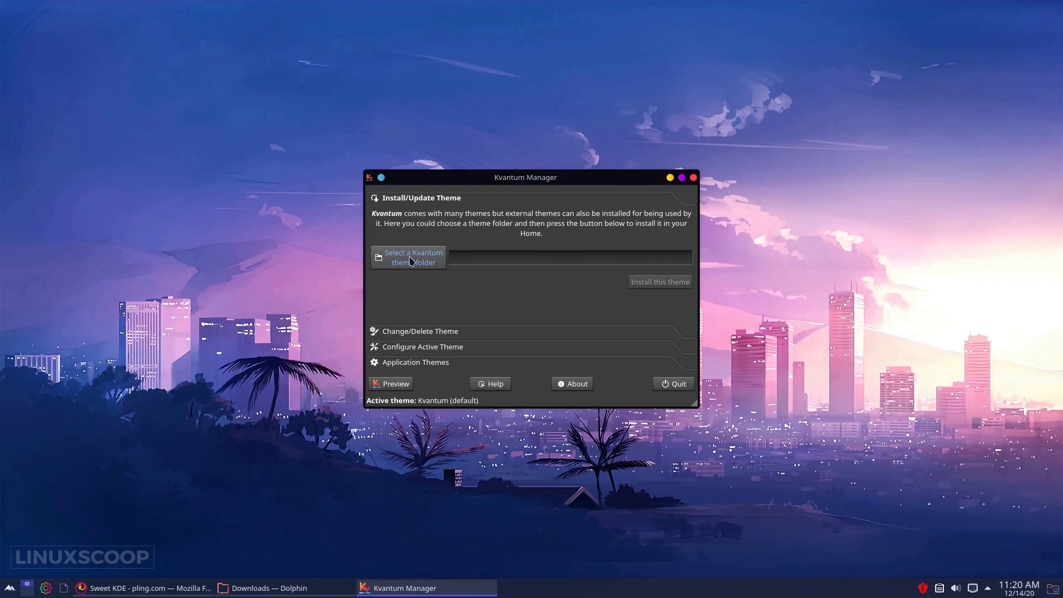
# Choose the Sweet-transparent-toolbar folder in Downloads as the Kvantum theme folder and install the theme.
pyautogui.click(411, 259)
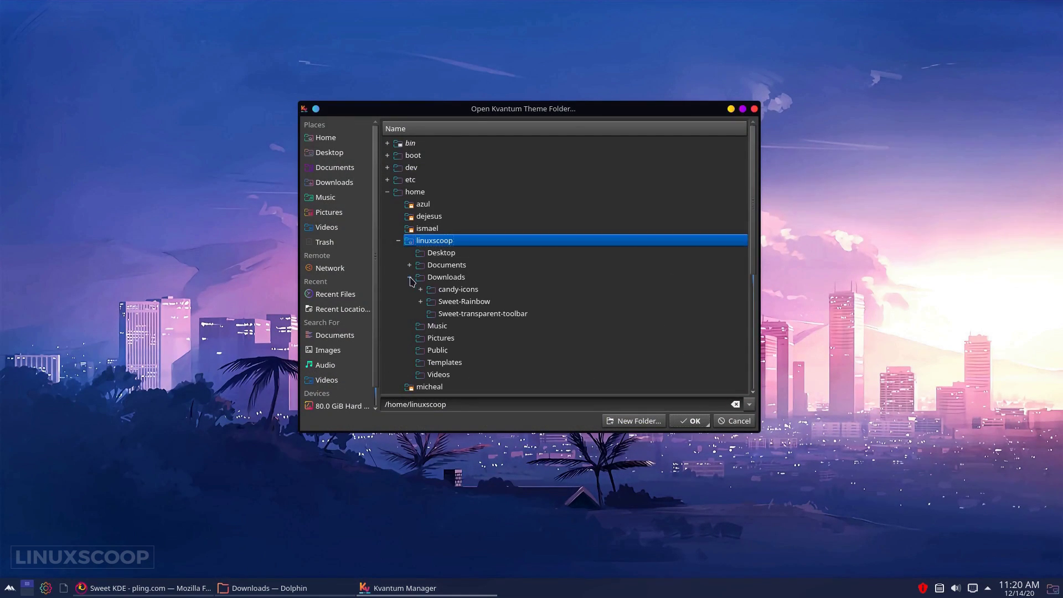
pyautogui.click(487, 314)
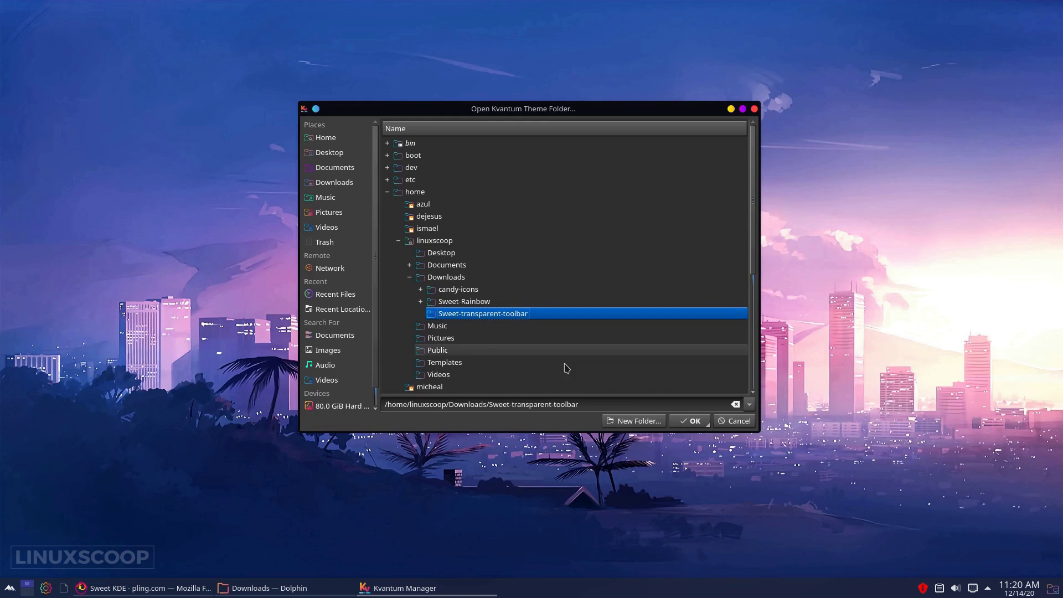
pyautogui.click(692, 422)
pyautogui.click(662, 283)
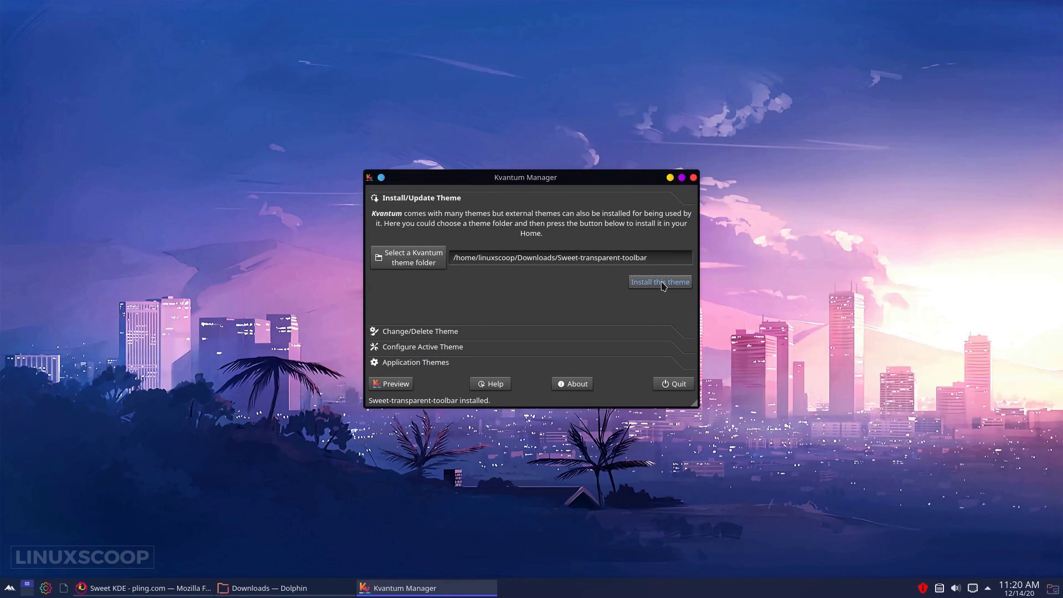
# Make Sweet-transparent-toolbar the active Kvantum theme, then close Kvantum Manager.
pyautogui.click(443, 331)
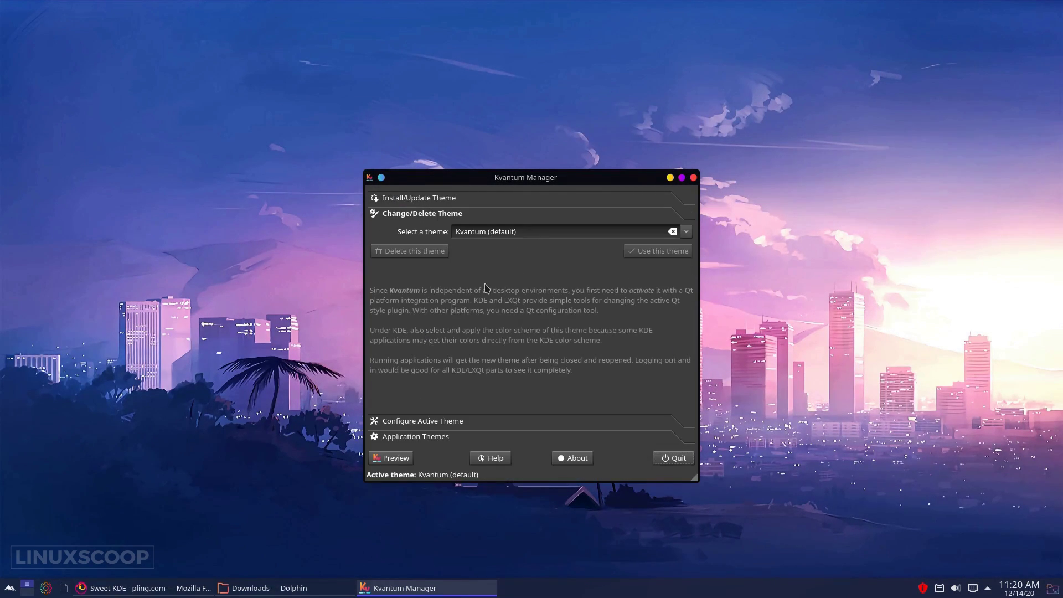
pyautogui.click(685, 231)
pyautogui.scroll(-5, 575, 310)
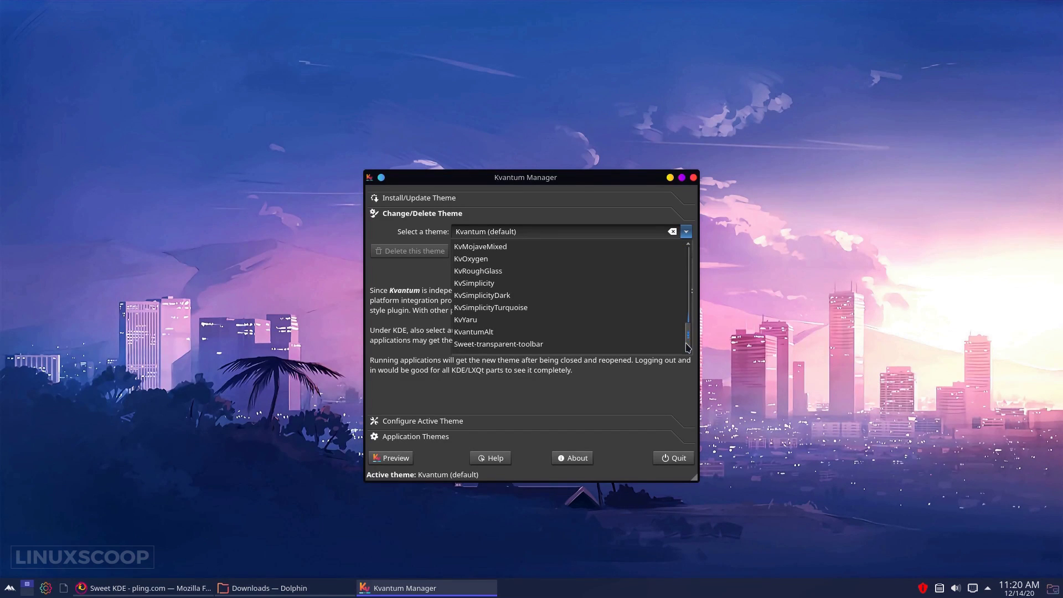
pyautogui.click(504, 344)
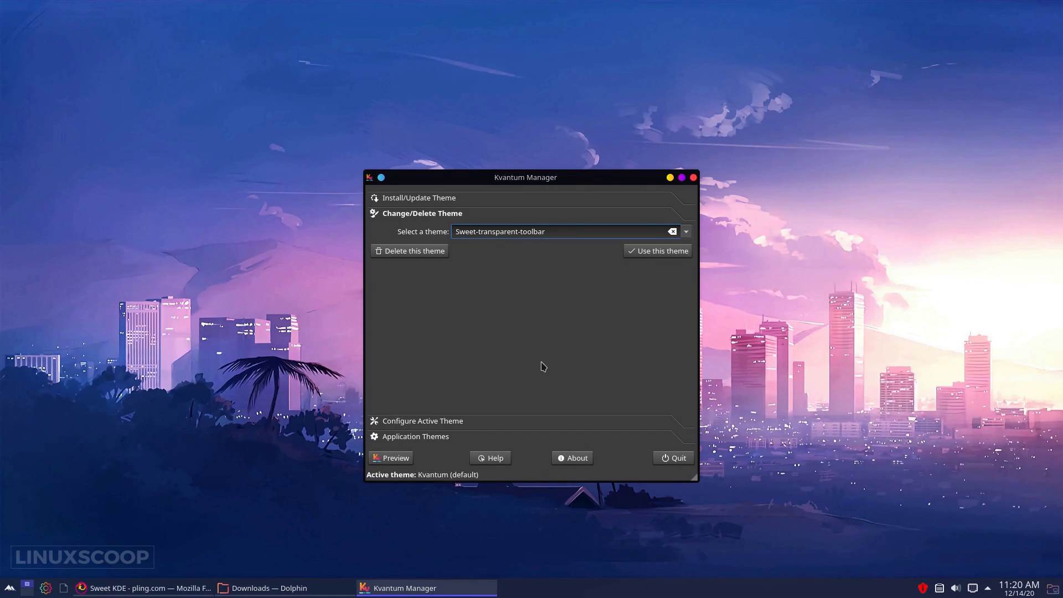
pyautogui.click(657, 251)
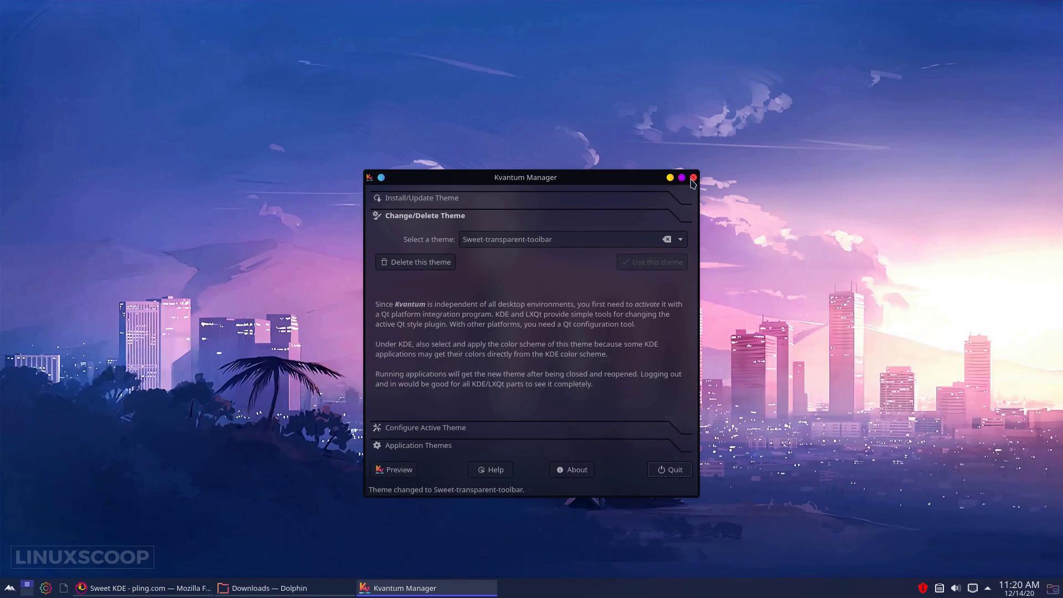
pyautogui.click(693, 178)
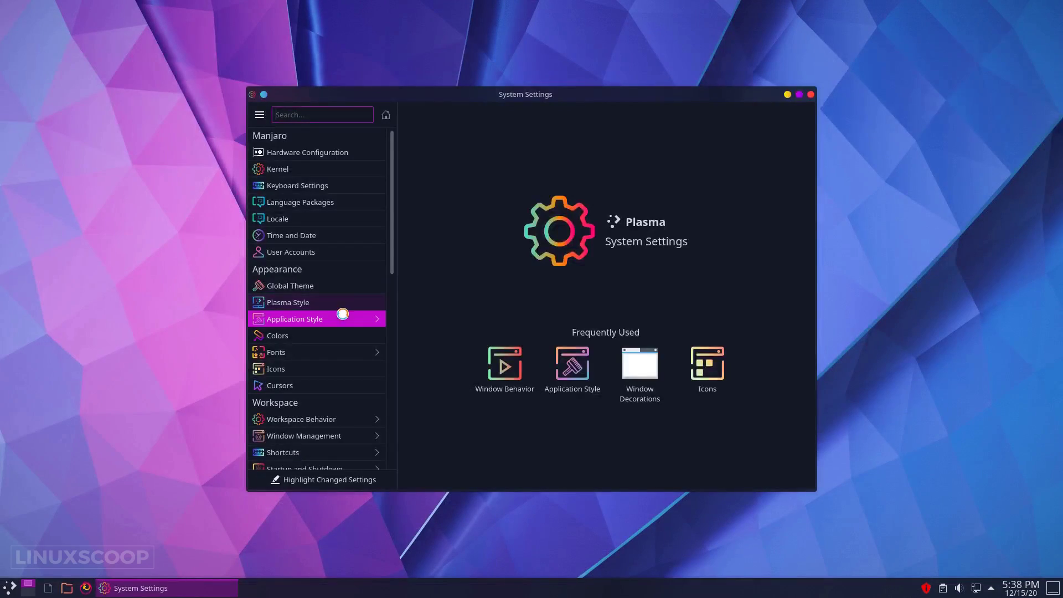
# Set the application style to kvantum-dark in System Settings, apply it and close the window.
pyautogui.click(343, 314)
pyautogui.click(659, 364)
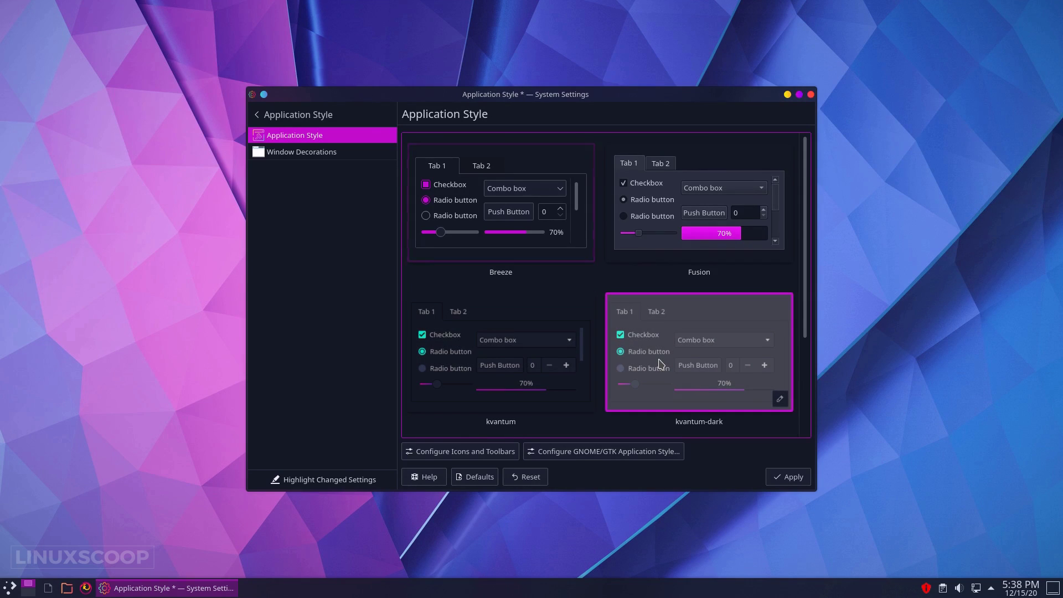
pyautogui.click(791, 477)
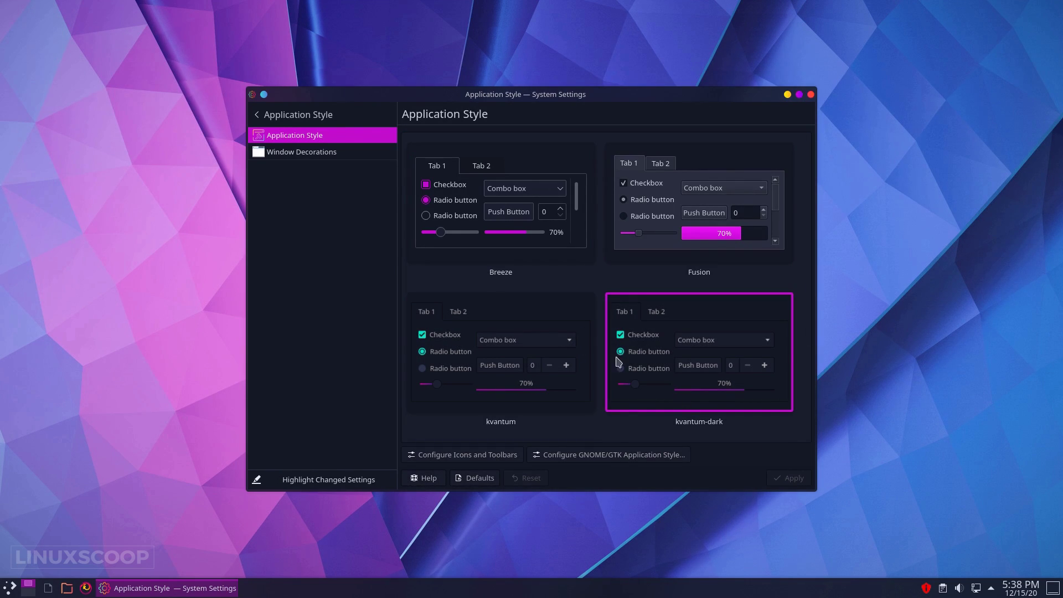
pyautogui.click(274, 115)
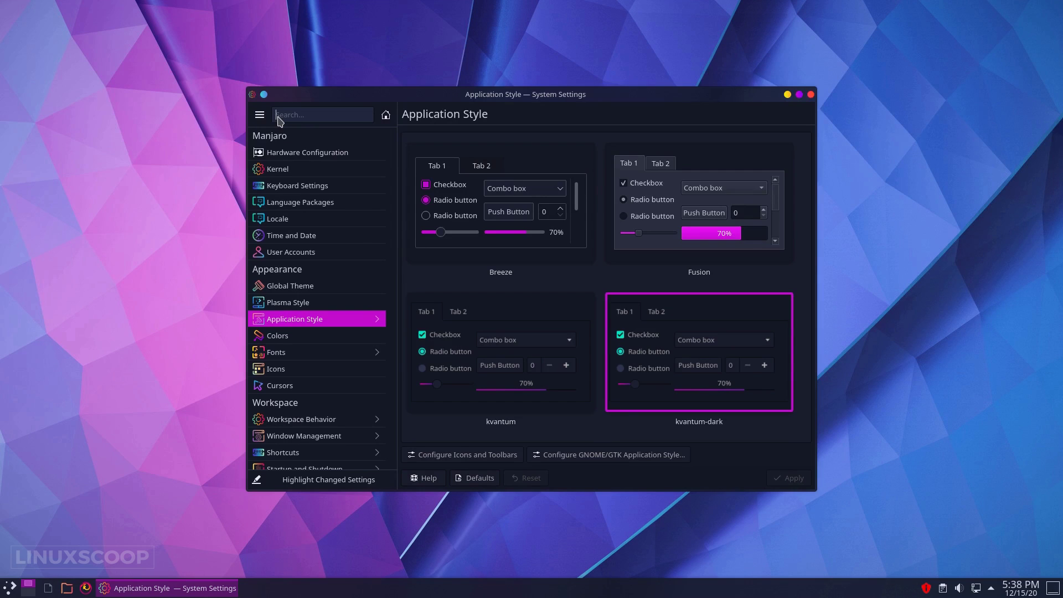
pyautogui.click(812, 95)
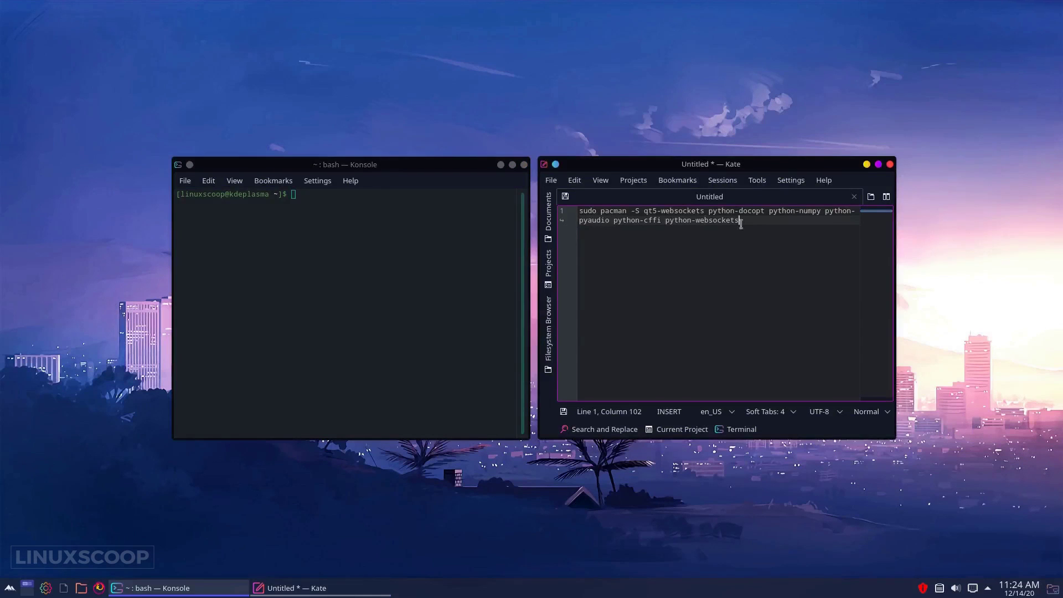
# Copy the pacman command that installs qt5-websockets and the Python packages from Kate and paste it into the Konsole prompt.
pyautogui.moveTo(740, 220); pyautogui.dragTo(578, 212)
pyautogui.rightClick(623, 216)
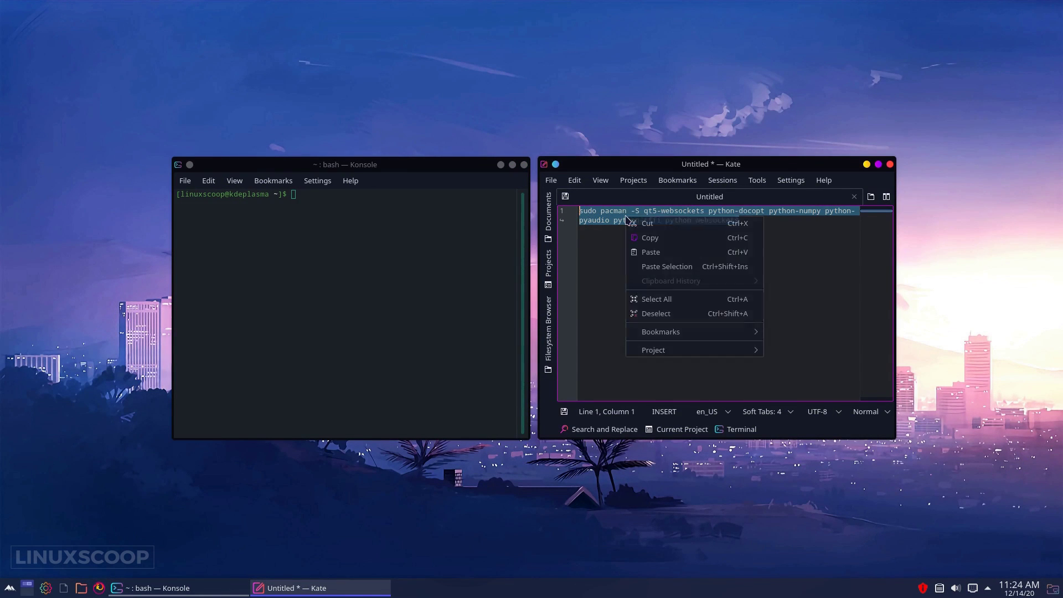
pyautogui.click(647, 237)
pyautogui.click(319, 231)
pyautogui.rightClick(318, 229)
pyautogui.click(340, 233)
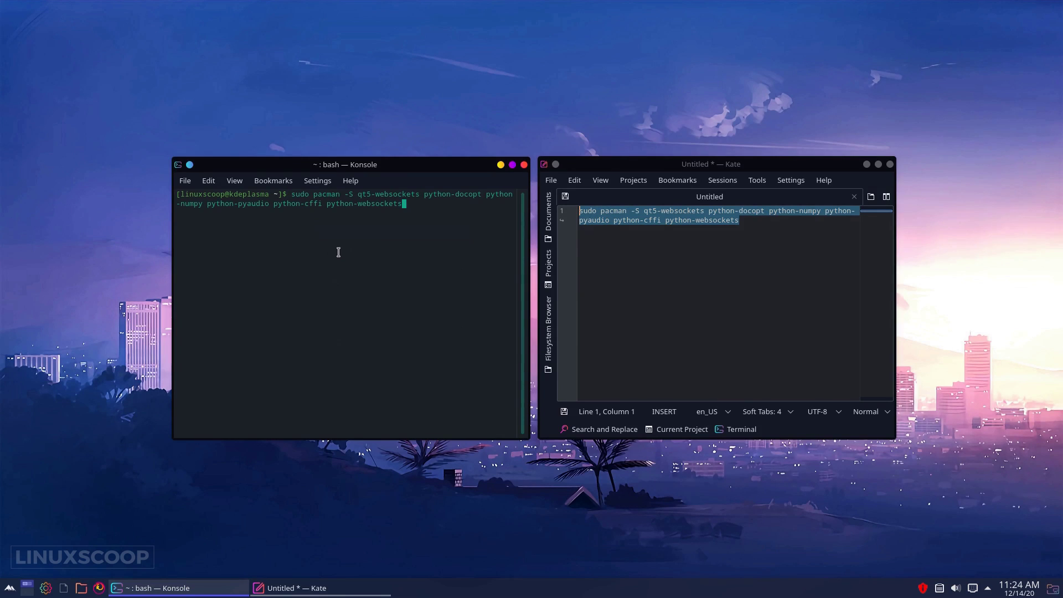
# Run the pasted pacman command, enter the sudo password and agree to proceed with the package installation.
pyautogui.press('Return')
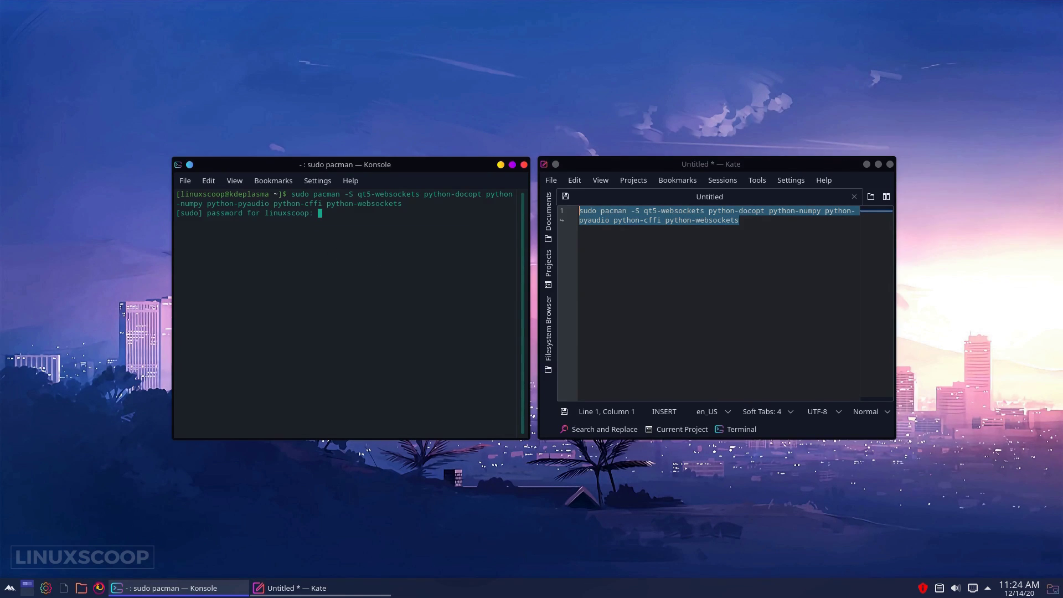
pyautogui.press('Return')
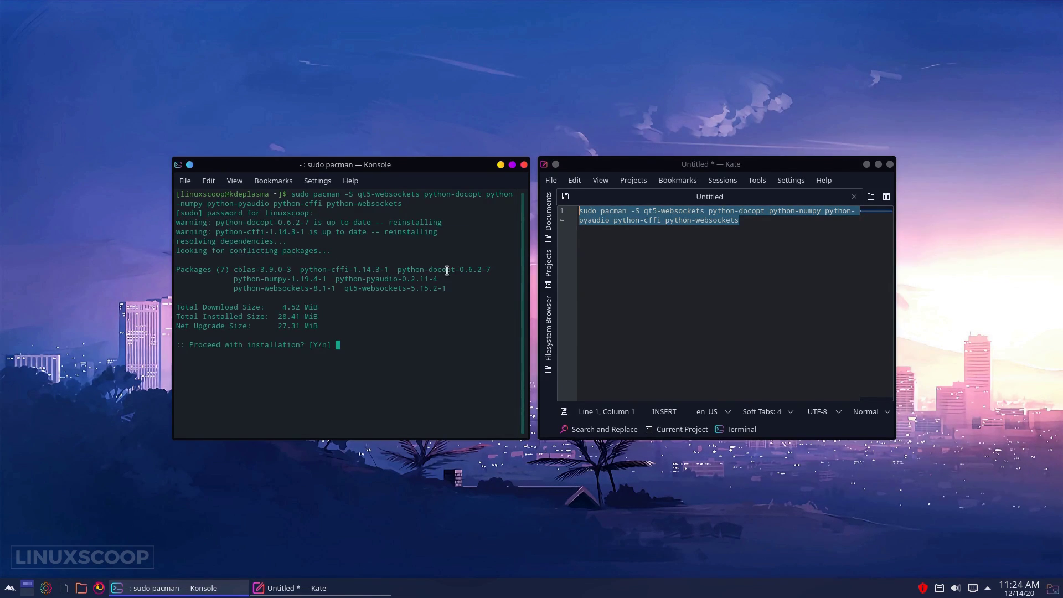
pyautogui.write('y')
pyautogui.press('Return')
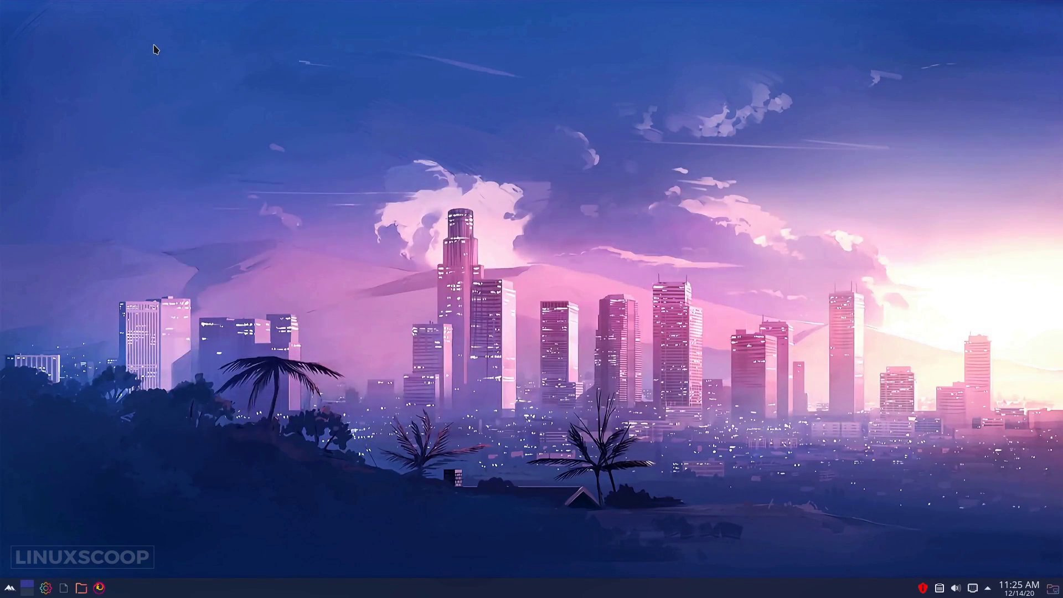
# Open the Plasma widget download dialog from the desktop, search for panon and install panon-0.4.2.plasmoid.
pyautogui.rightClick(154, 48)
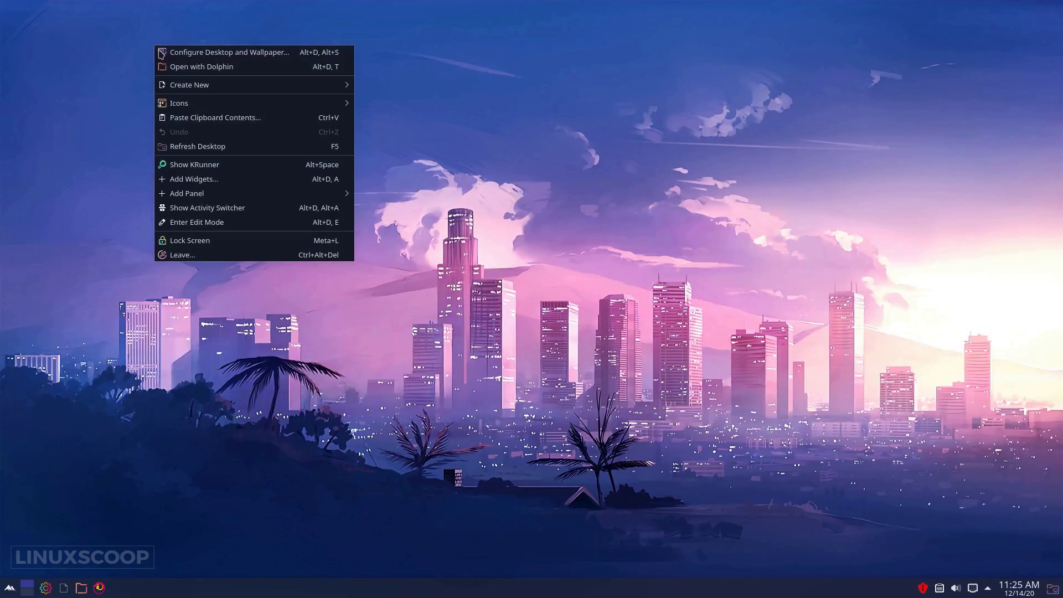
pyautogui.click(180, 179)
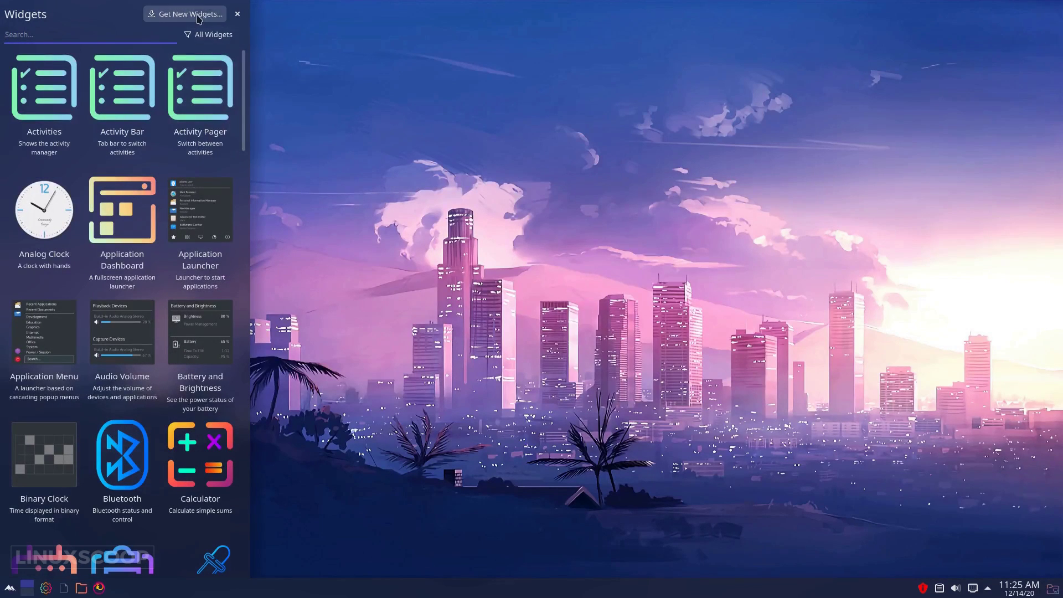
pyautogui.click(197, 15)
pyautogui.click(212, 29)
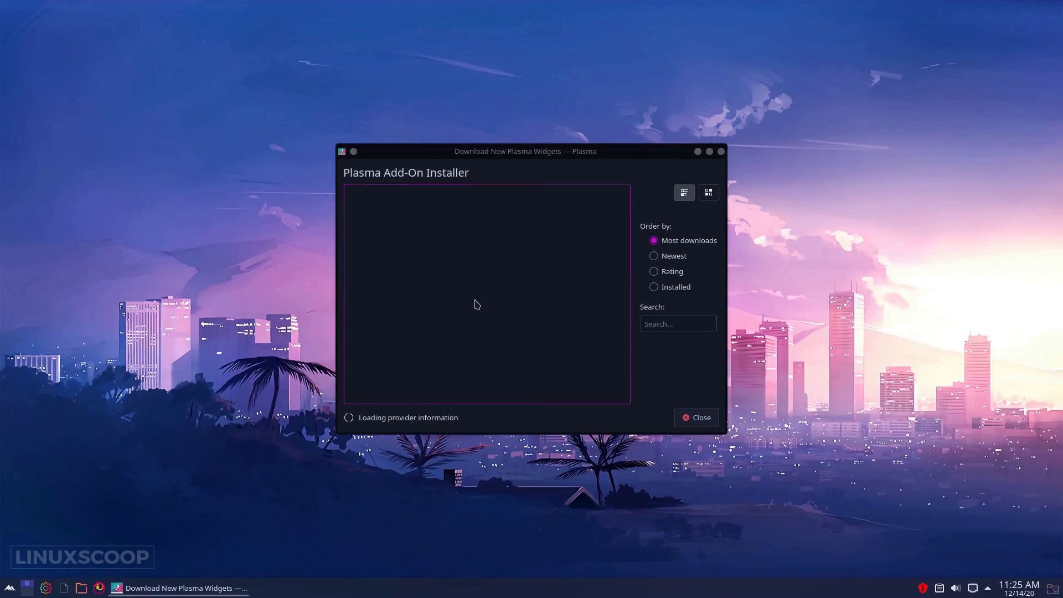
pyautogui.write('panon')
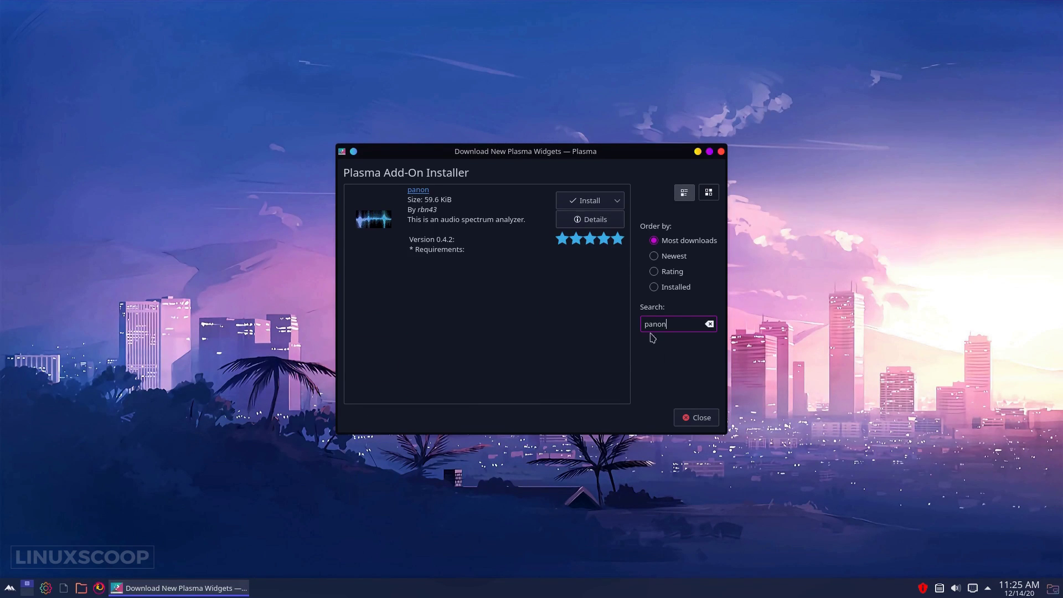
pyautogui.click(603, 207)
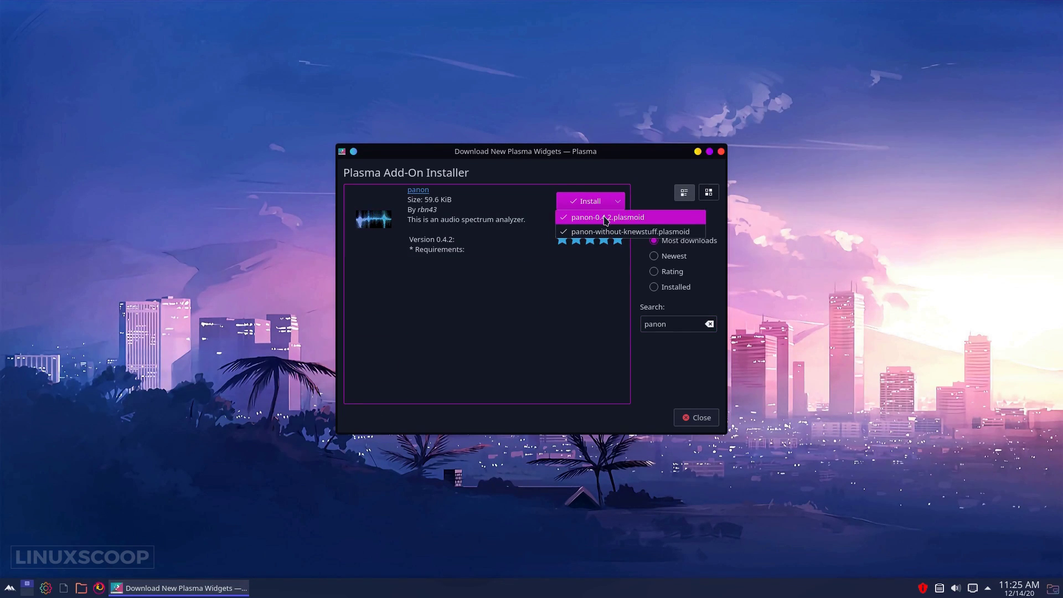
pyautogui.click(607, 217)
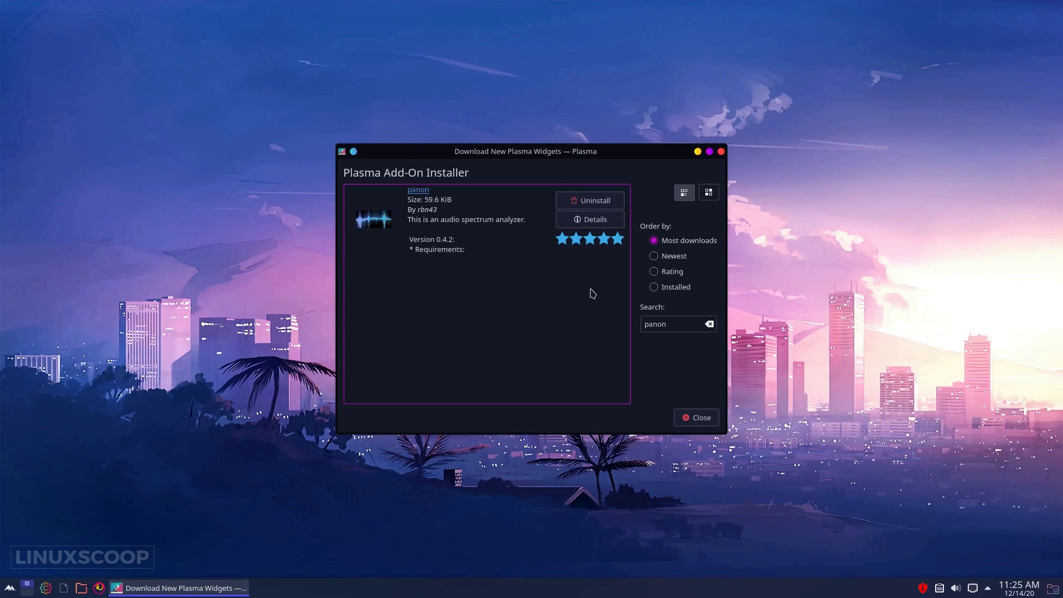
# Search the add-on installer for netspeed and install Netspeed Widget.
pyautogui.doubleClick(655, 324)
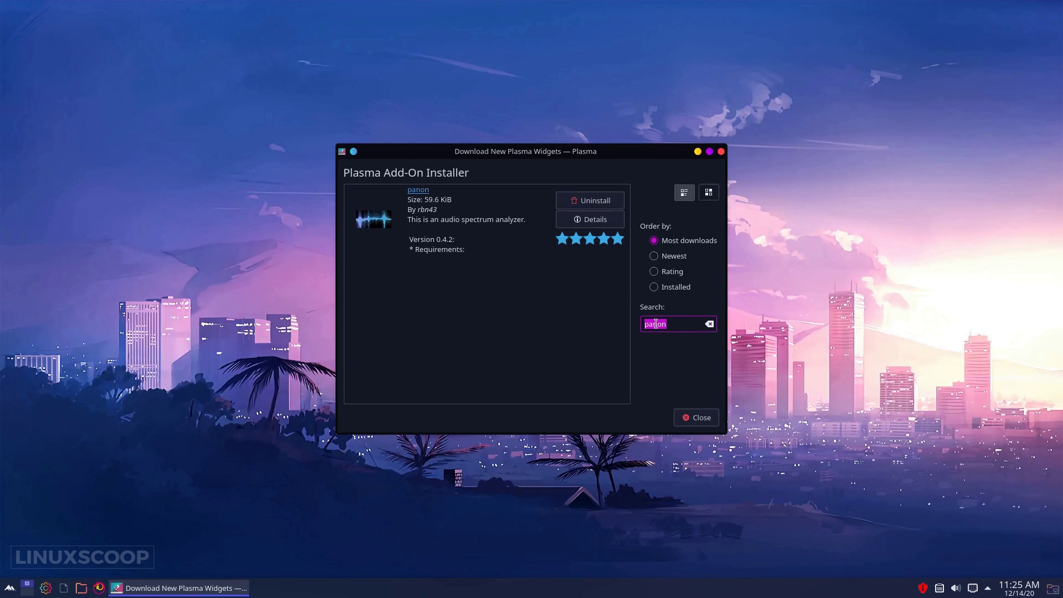
pyautogui.write('netspeed')
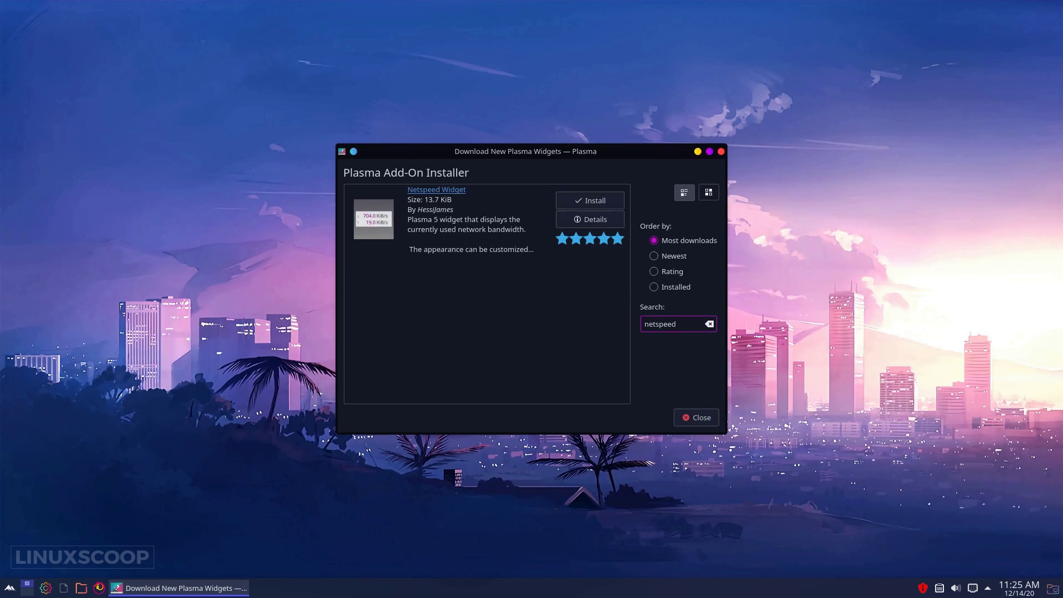
pyautogui.click(596, 203)
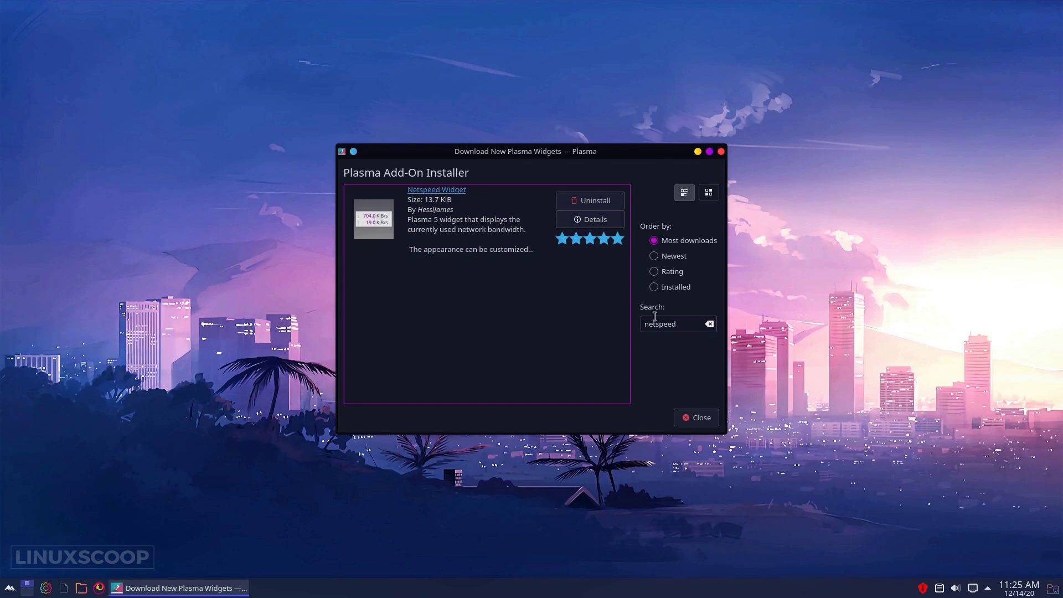
# Replace the widget search with "application title" and install the Application title widget.
pyautogui.click(708, 324)
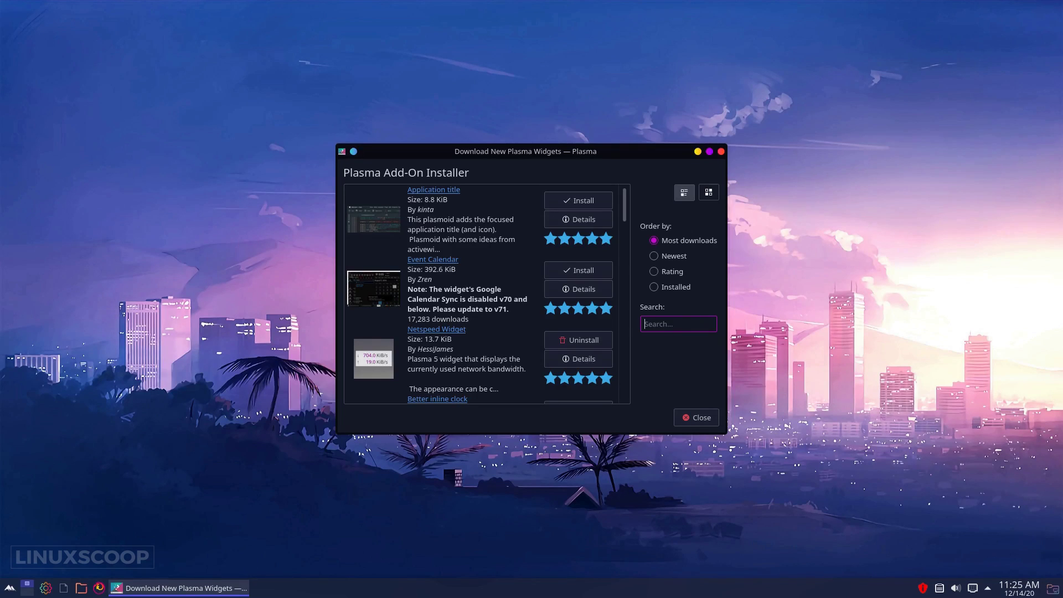
pyautogui.write('app')
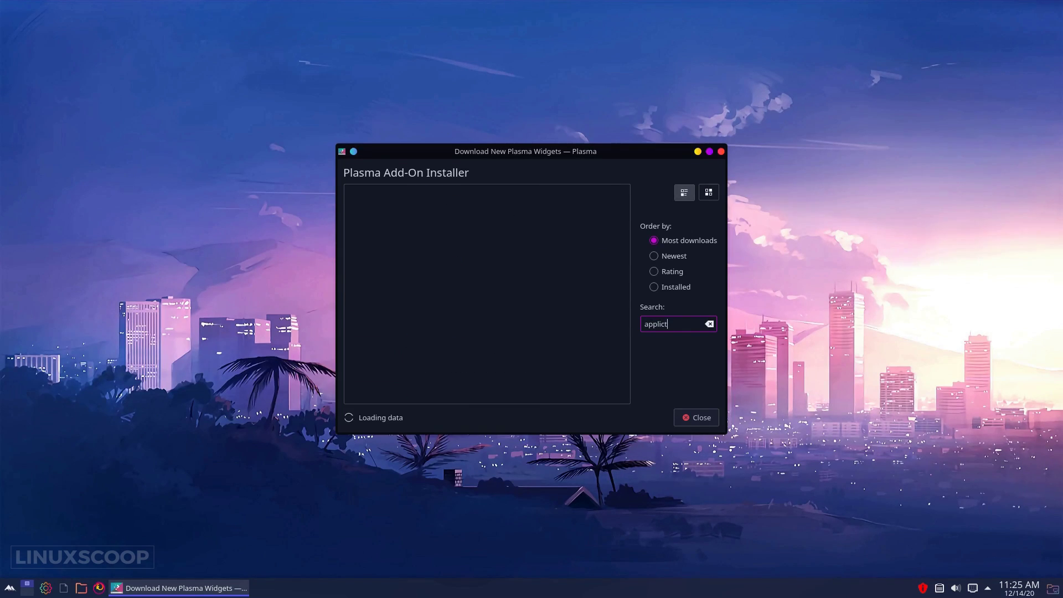
pyautogui.write('lict')
pyautogui.press('BackSpace')
pyautogui.write('ation title')
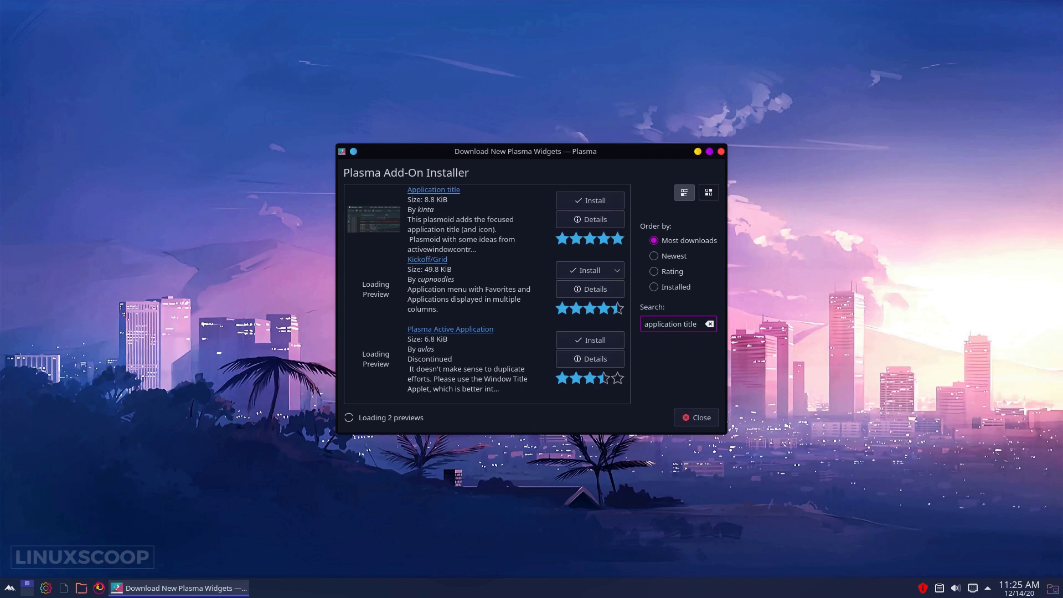
pyautogui.click(601, 205)
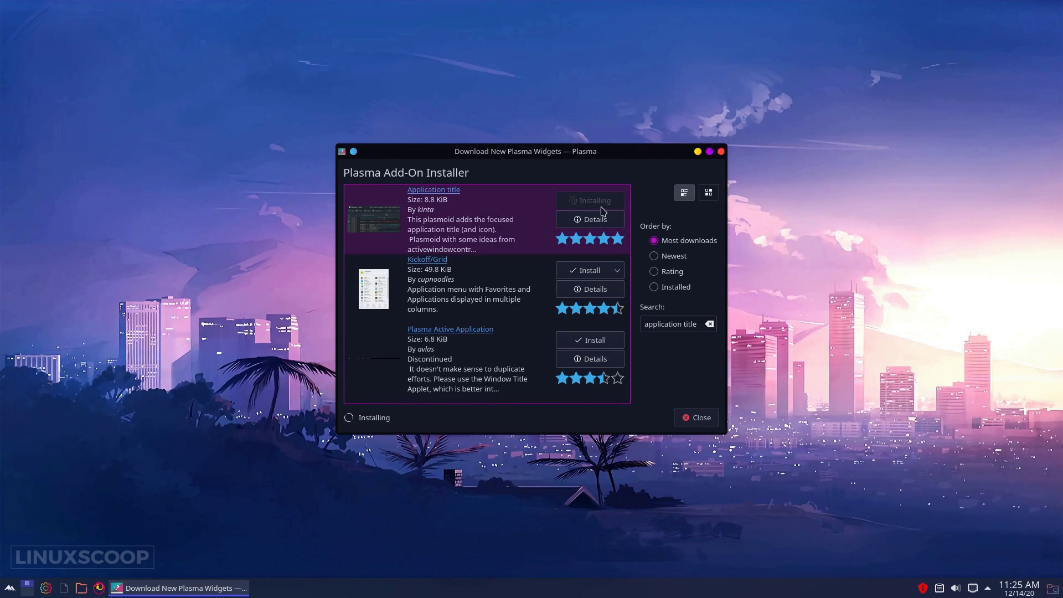
# Search the widgets for "media control plus" and install mediacontroller_plus.
pyautogui.click(709, 324)
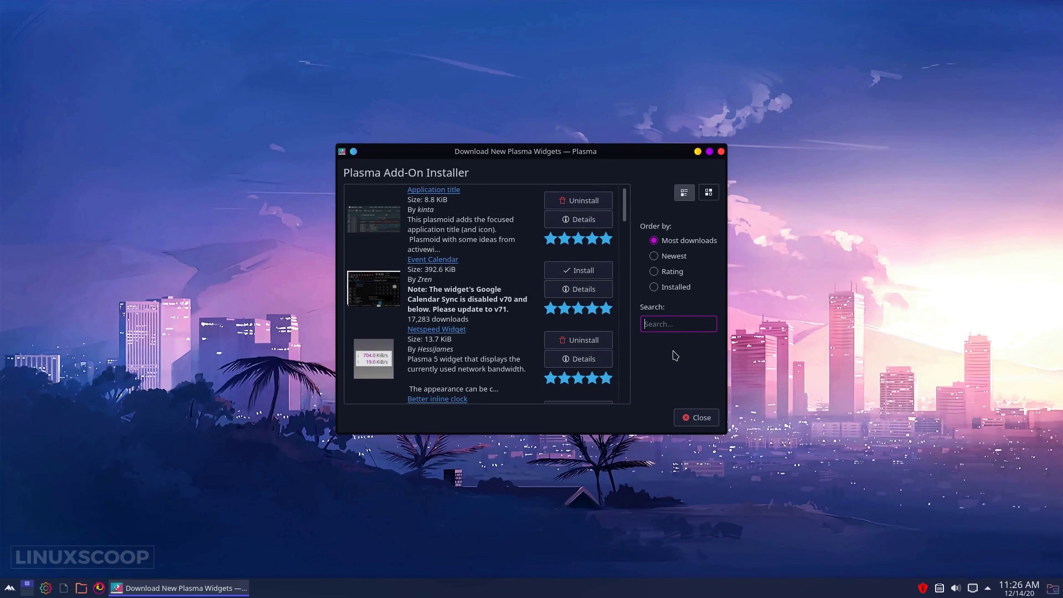
pyautogui.write('medi')
pyautogui.write('a control plus')
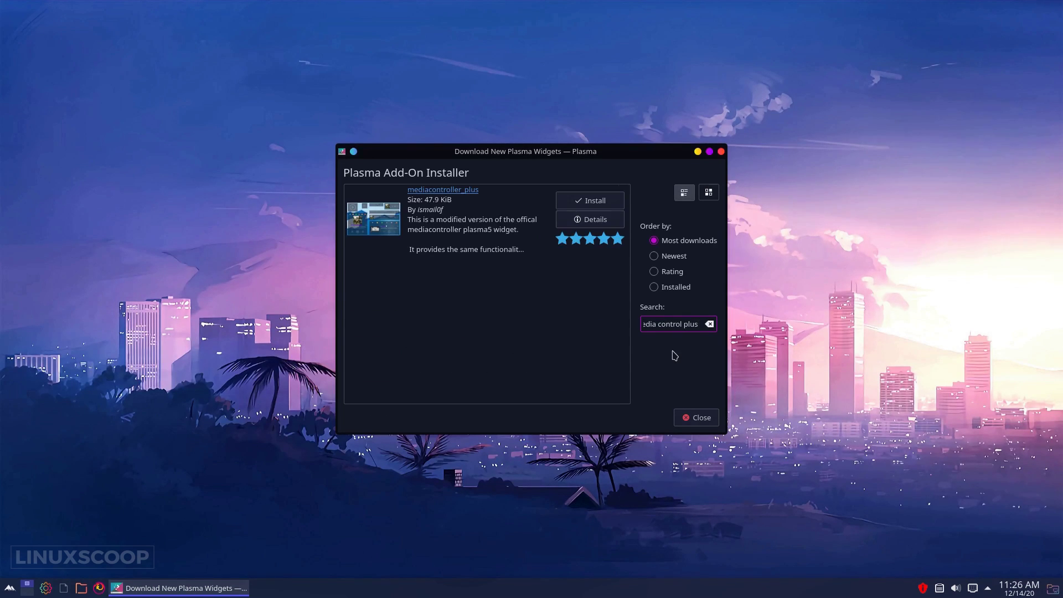
pyautogui.click(600, 201)
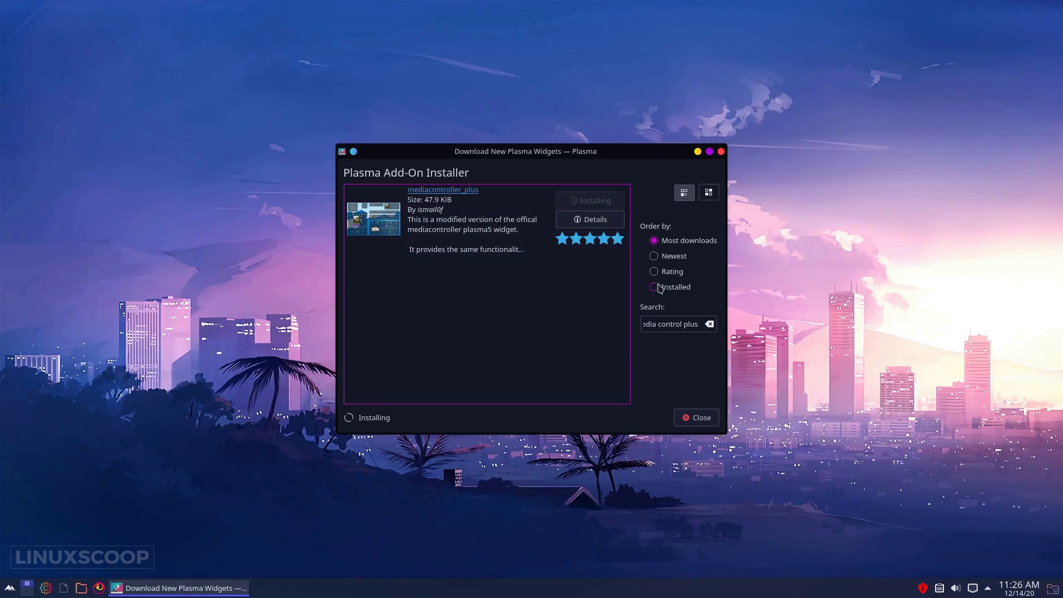
# Install the Latte Spacer and Latte SideBar Button widgets, searching for "latte spacer" and "latte sidebar".
pyautogui.click(709, 323)
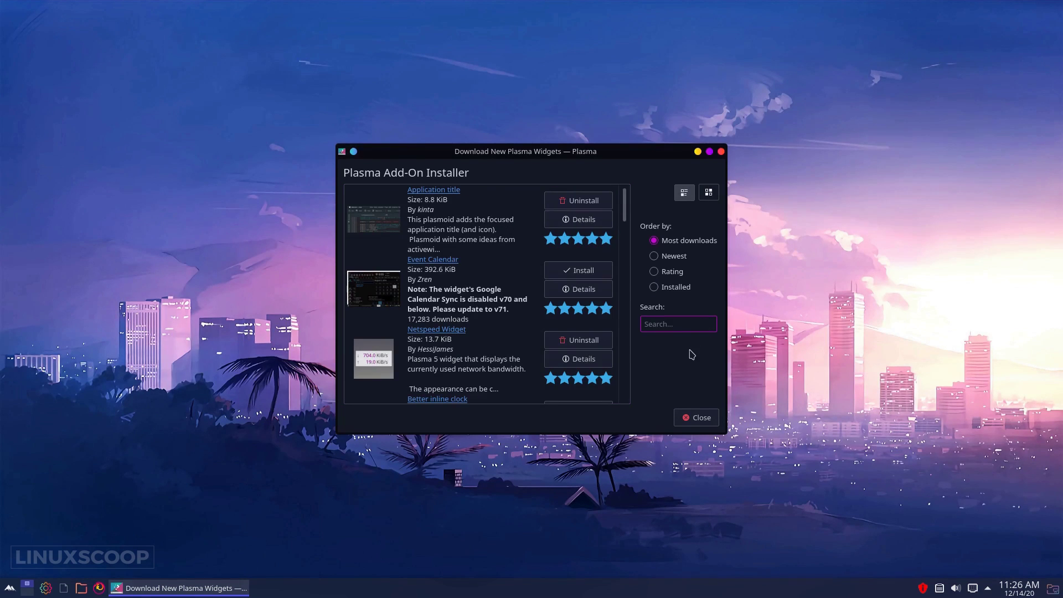
pyautogui.write('latte spacer')
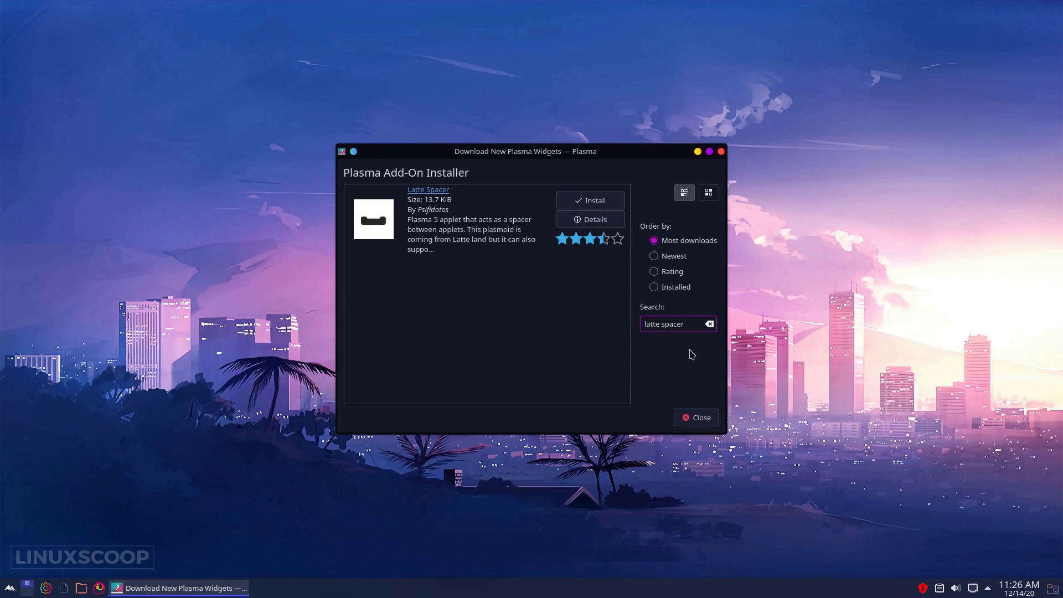
pyautogui.click(608, 200)
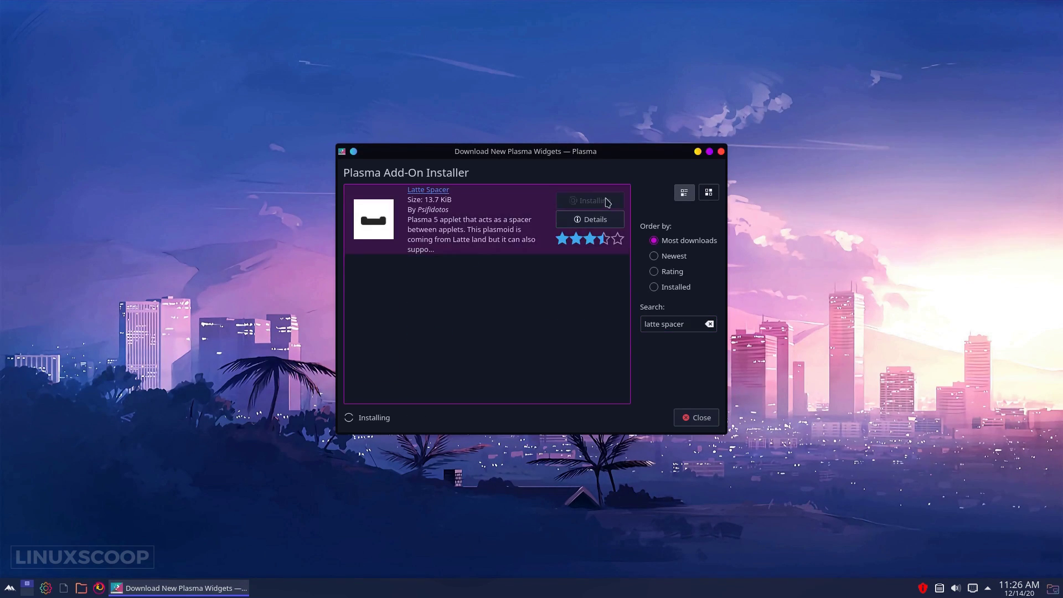
pyautogui.doubleClick(671, 330)
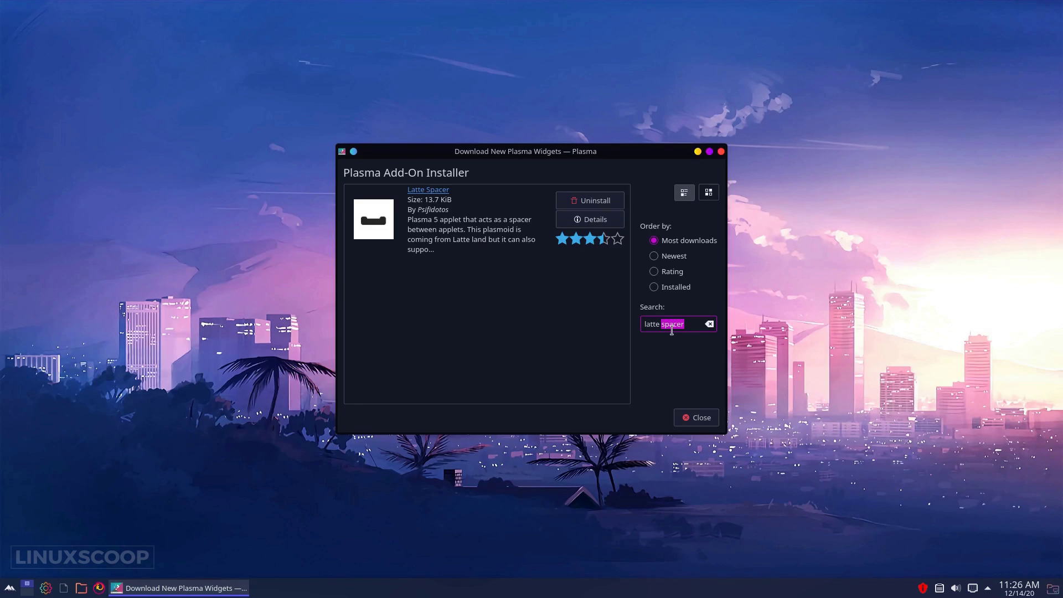
pyautogui.write('s')
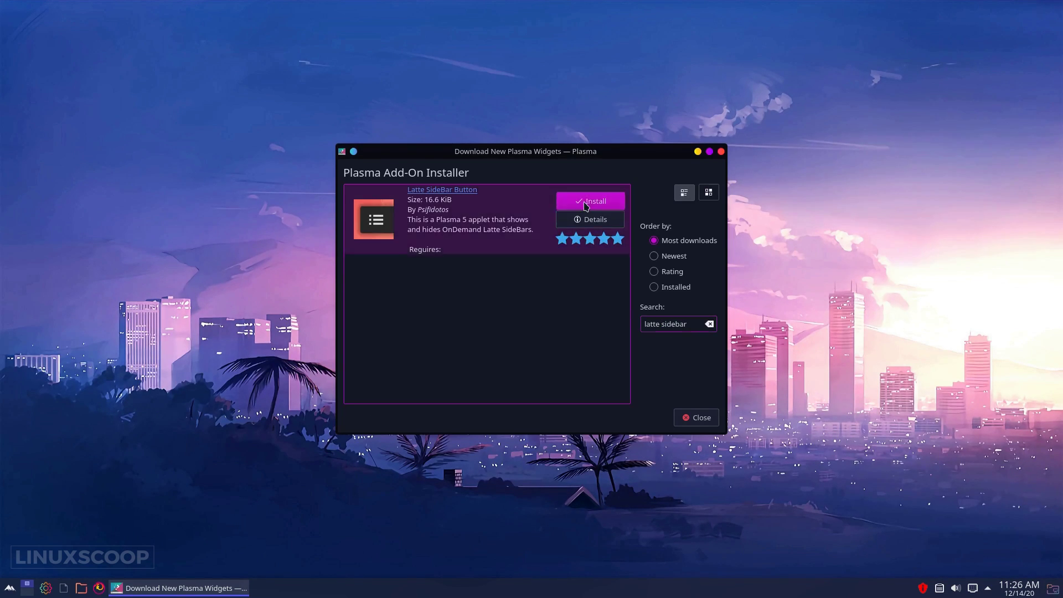
pyautogui.click(586, 205)
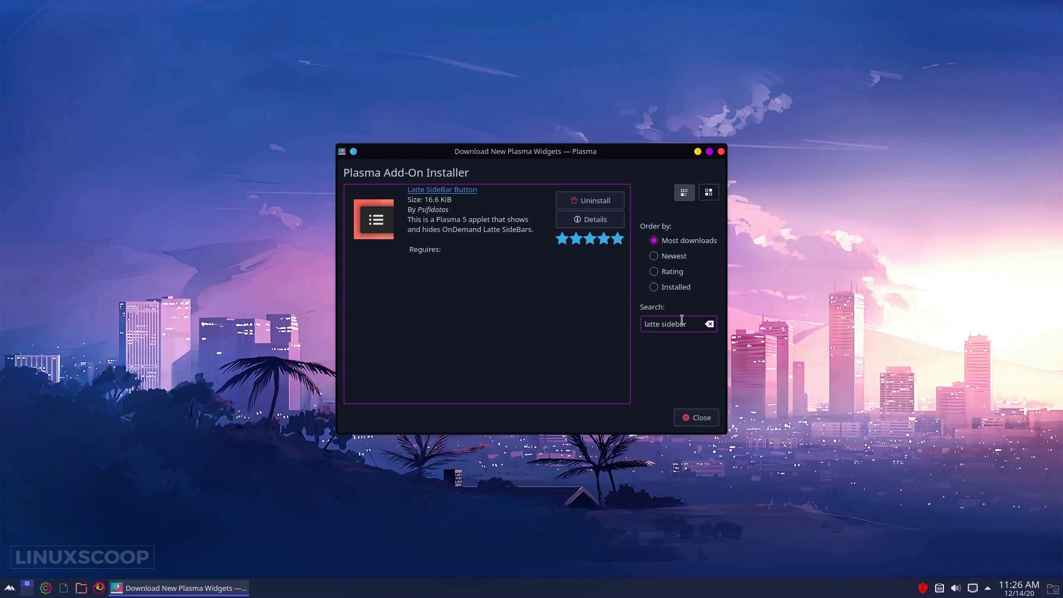
# Search the widgets for "better inline" and install Better inline clock.
pyautogui.click(709, 324)
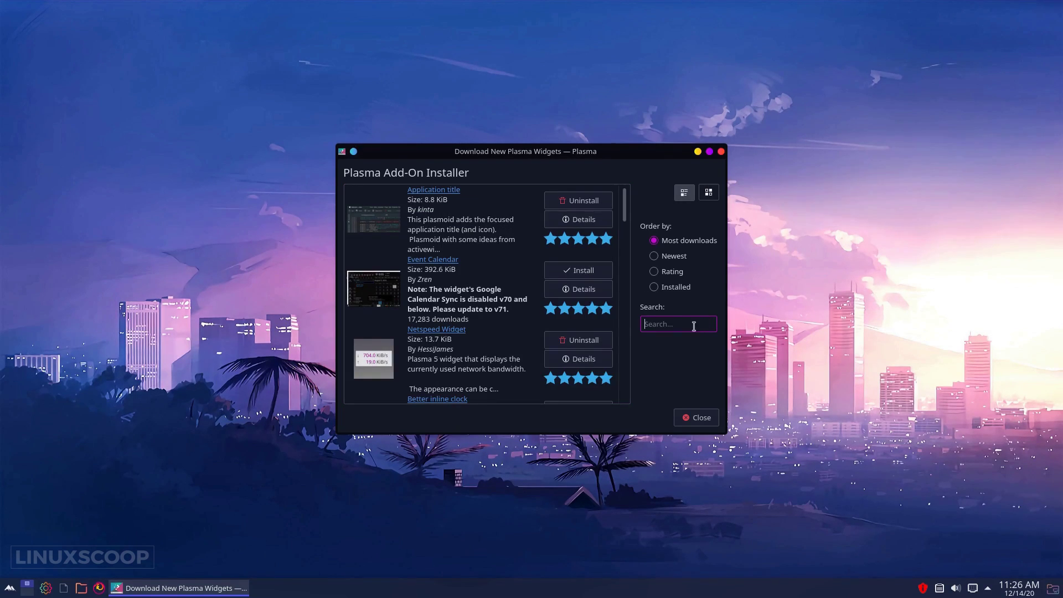
pyautogui.write('better inline')
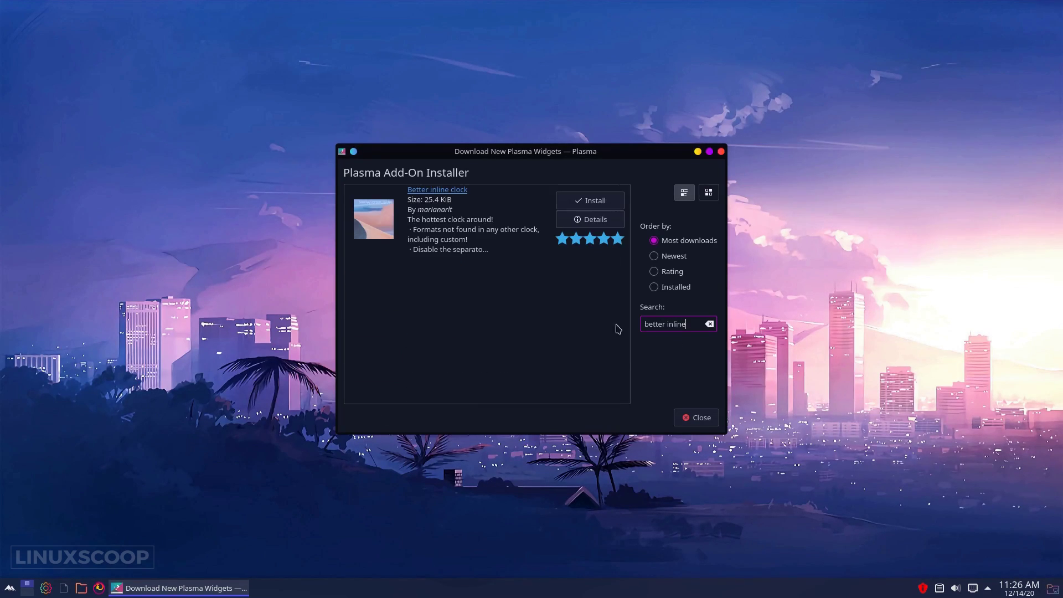
pyautogui.click(585, 201)
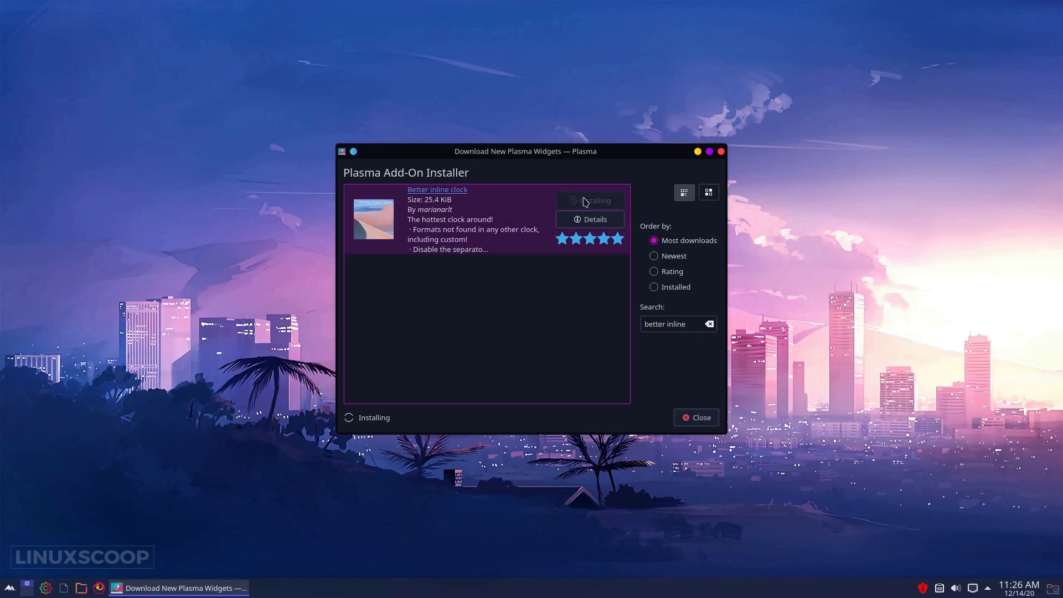
# Search for "simple menu", install simplemenu-1.0.12.plasmoid and close the add-on installer.
pyautogui.click(709, 325)
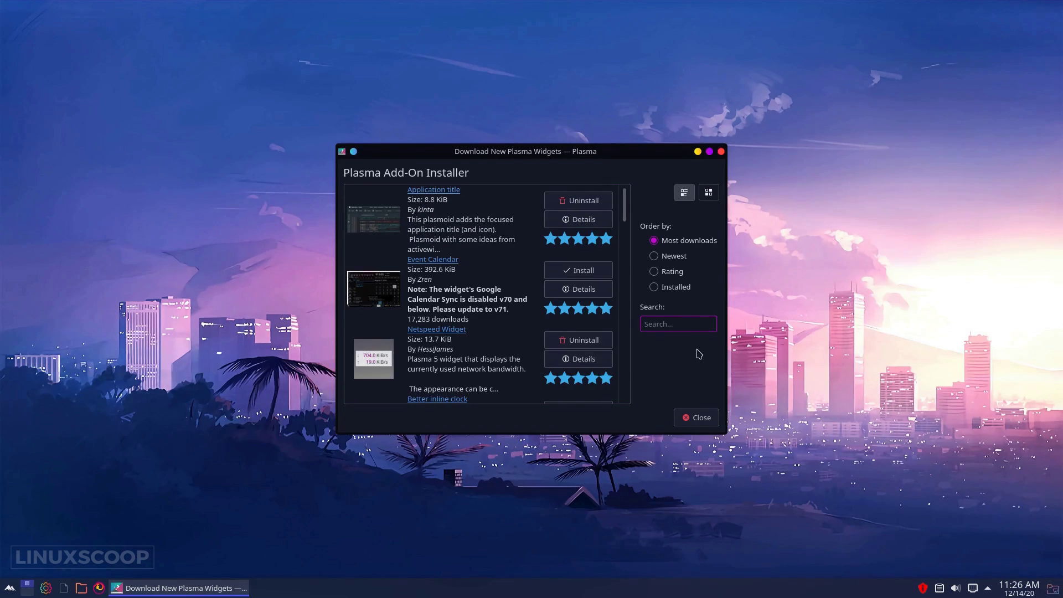
pyautogui.write('sim')
pyautogui.press('Return')
pyautogui.write('ple menu')
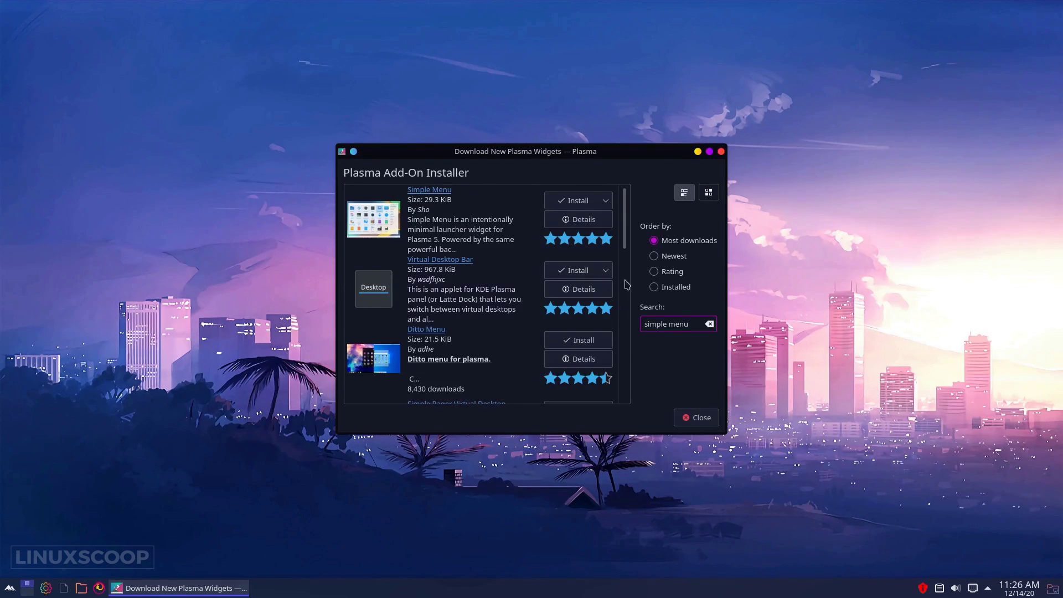
pyautogui.click(572, 203)
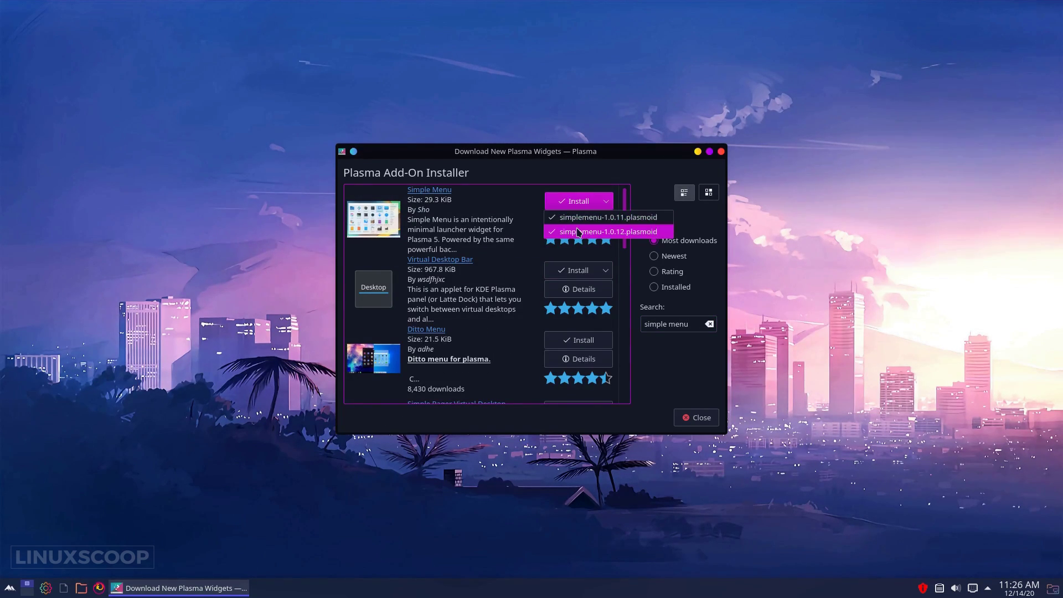
pyautogui.click(608, 232)
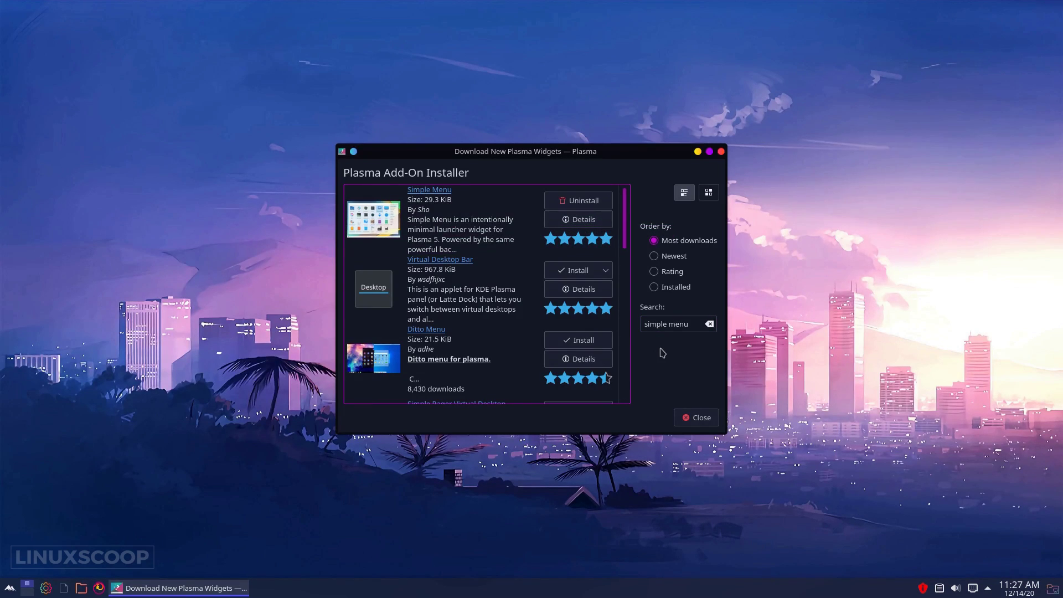
pyautogui.click(697, 417)
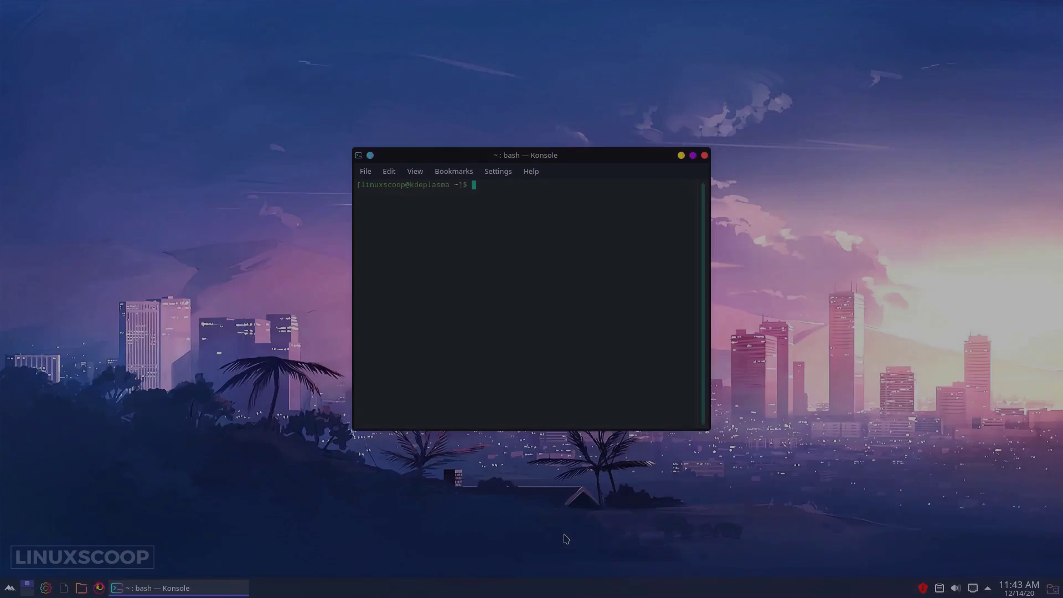
# Start building the latte-dock-git package in Konsole with "pamac build latte-dock-git".
pyautogui.write('pamac build')
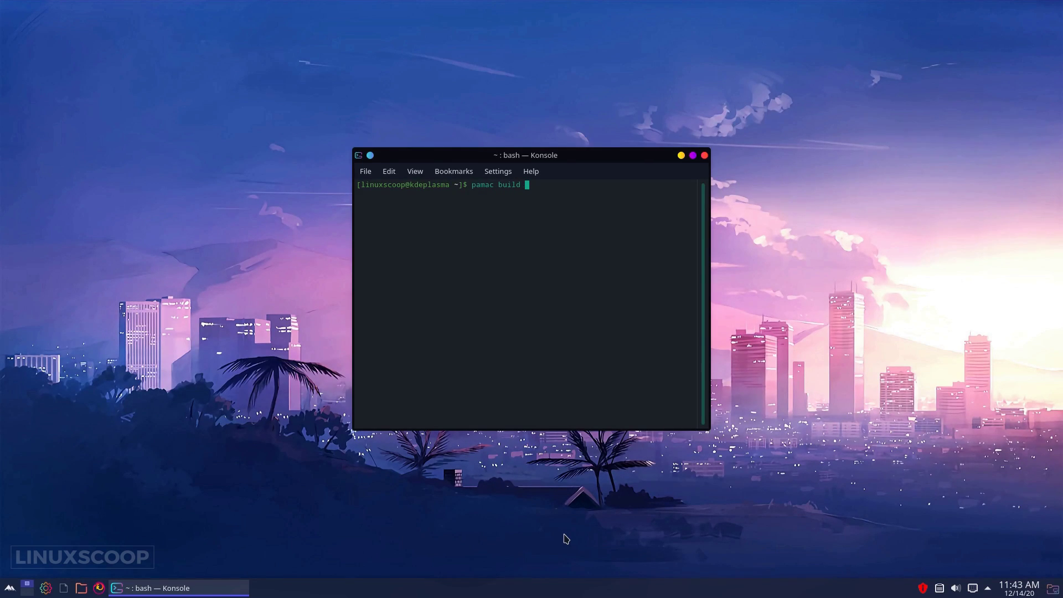
pyautogui.write(' latte-dock-git')
pyautogui.press('Return')
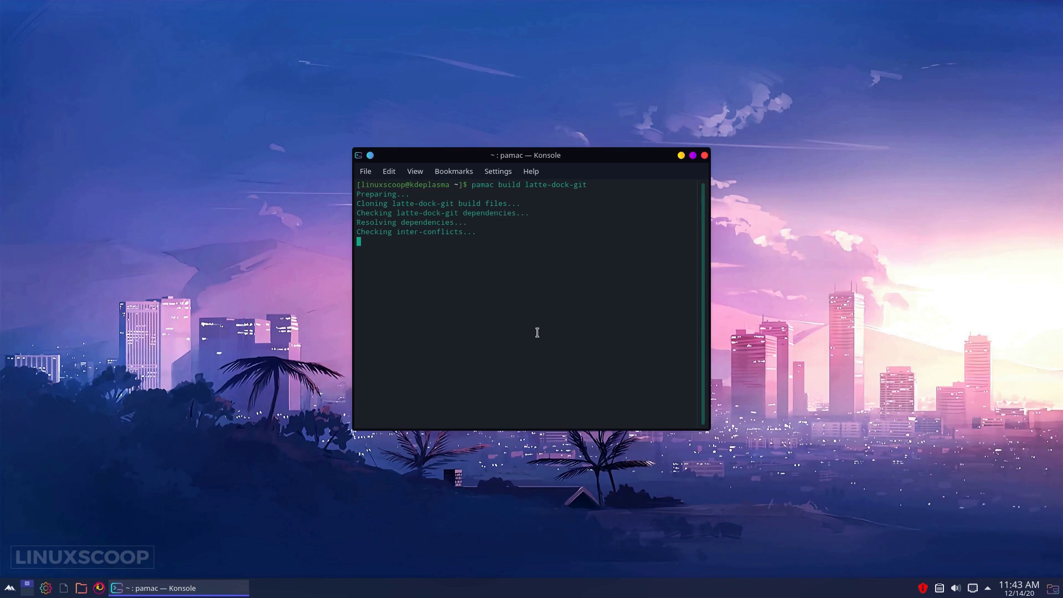
# Decline editing the build files, apply the latte-dock-git transaction and enter the account password to authenticate.
pyautogui.write('n')
pyautogui.press('Return')
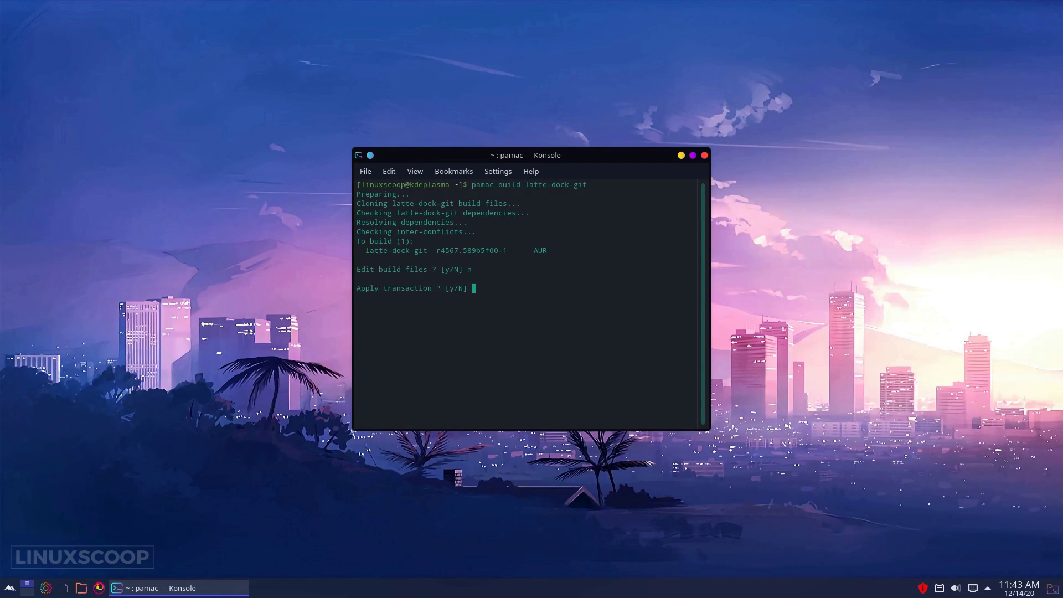
pyautogui.press('Return')
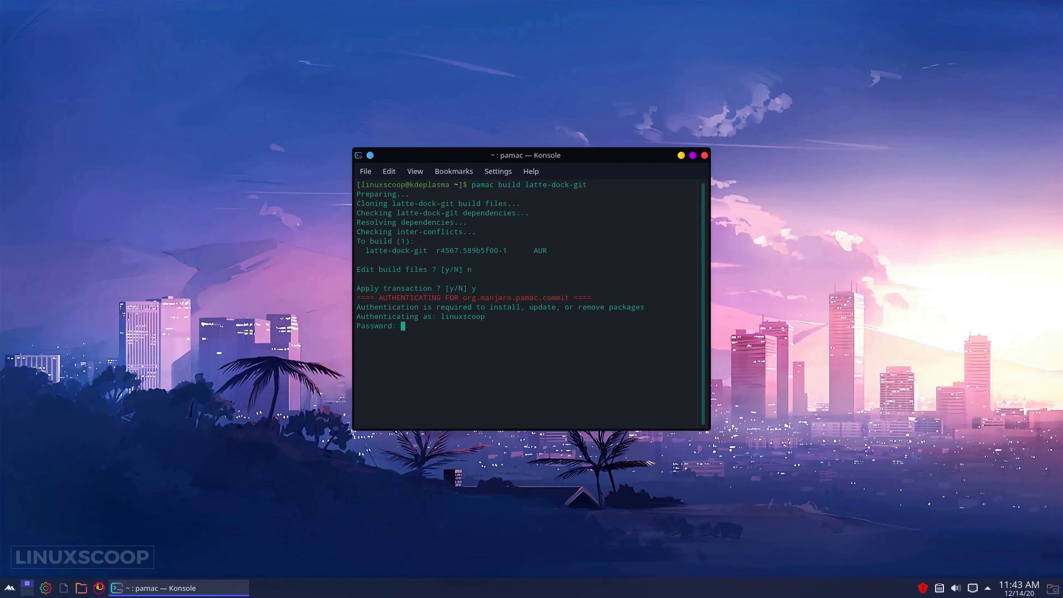
pyautogui.press('Return')
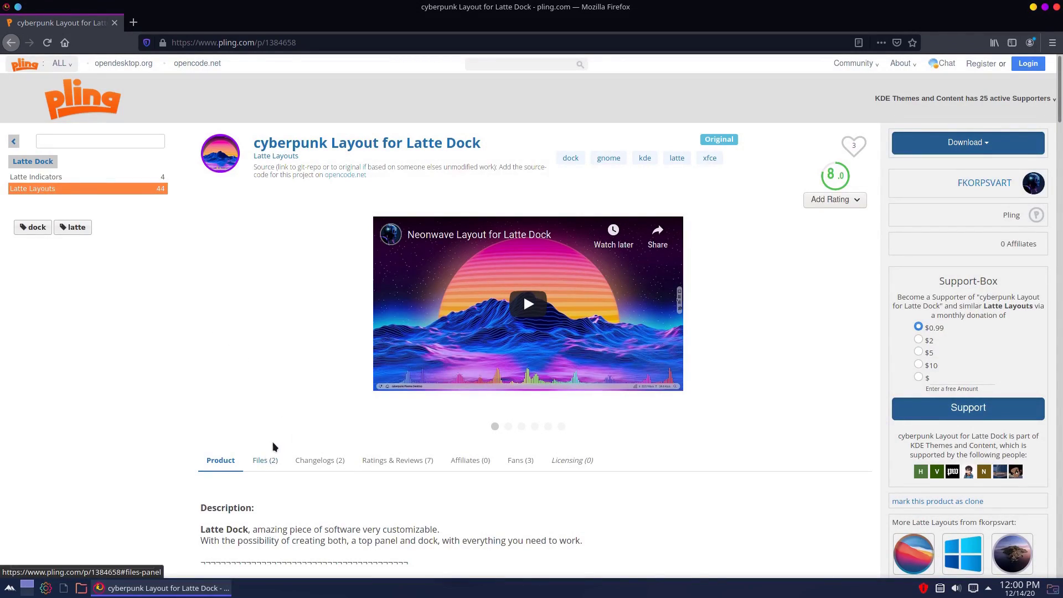
# Download cyberpunk-Small.layout.latte.zip and cyberpunk-Large.layout.latte.zip from the cyberpunk Layout for Latte Dock page, saving them as files.
pyautogui.scroll(-2, 265, 461)
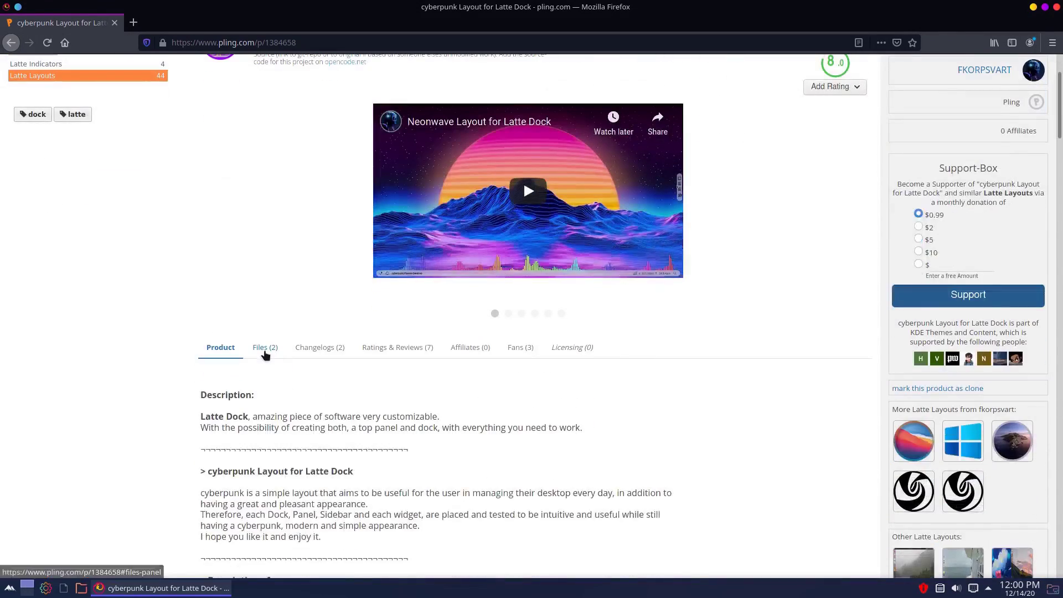
pyautogui.click(265, 349)
pyautogui.click(626, 414)
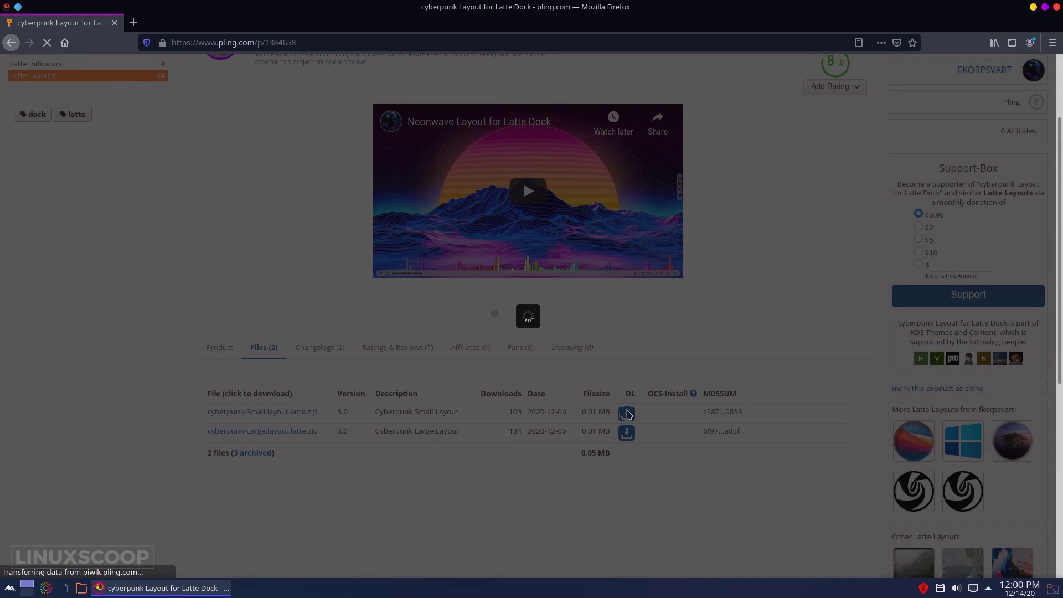
pyautogui.click(535, 317)
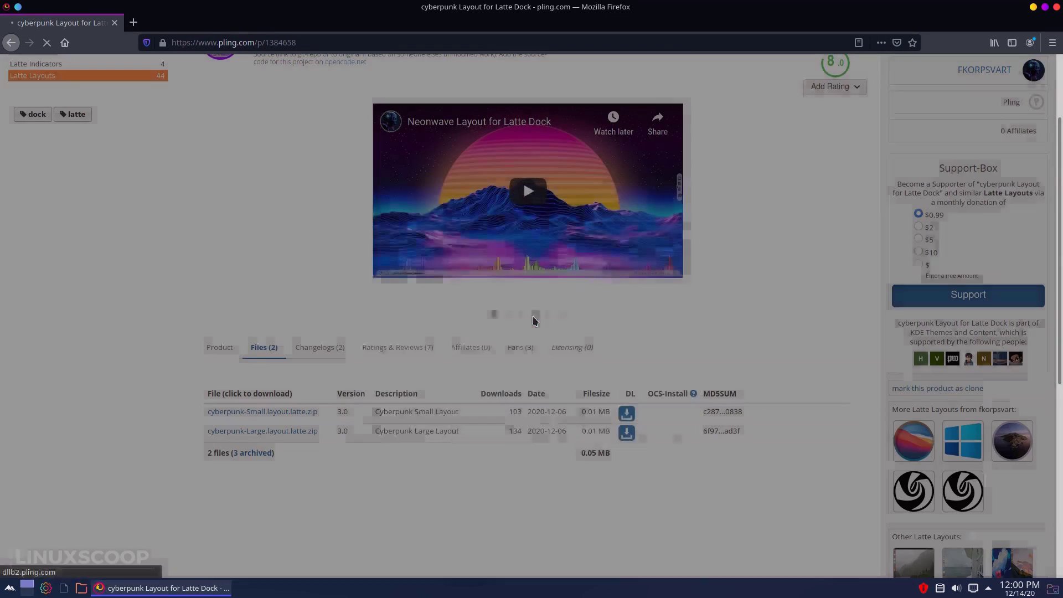
pyautogui.click(251, 300)
pyautogui.click(448, 352)
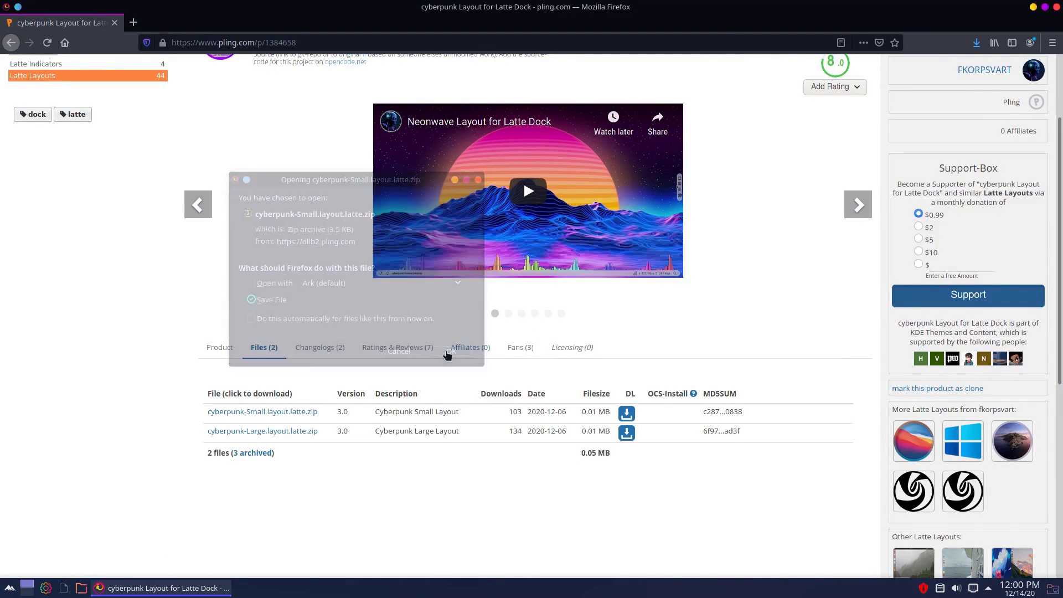
pyautogui.click(626, 433)
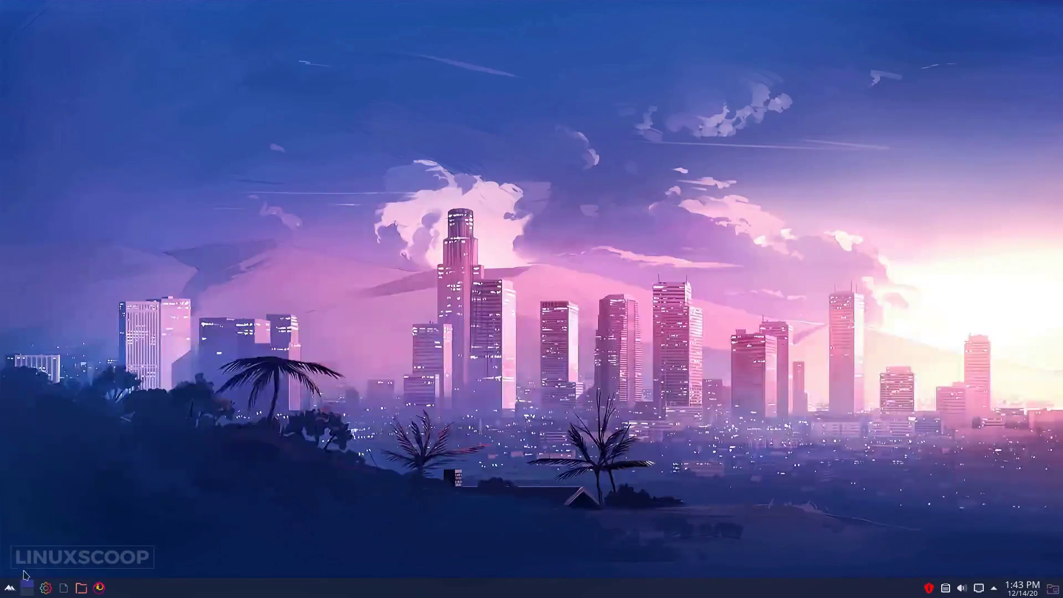
# Launch Latte by searching for "latte" and select the cyberpunk-Large layout for the dock.
pyautogui.click(10, 588)
pyautogui.write('latte')
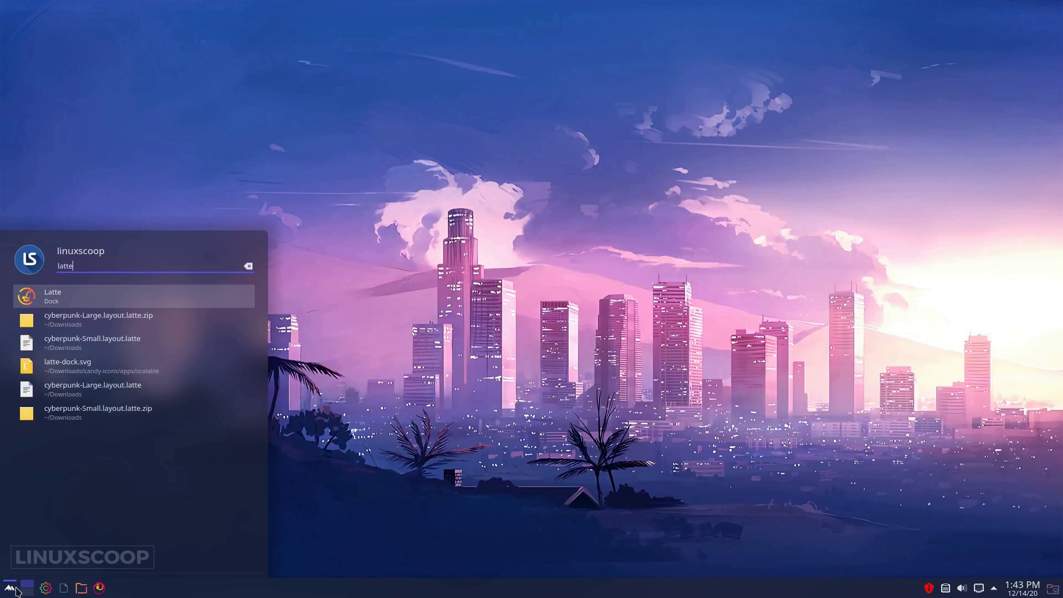
pyautogui.click(130, 299)
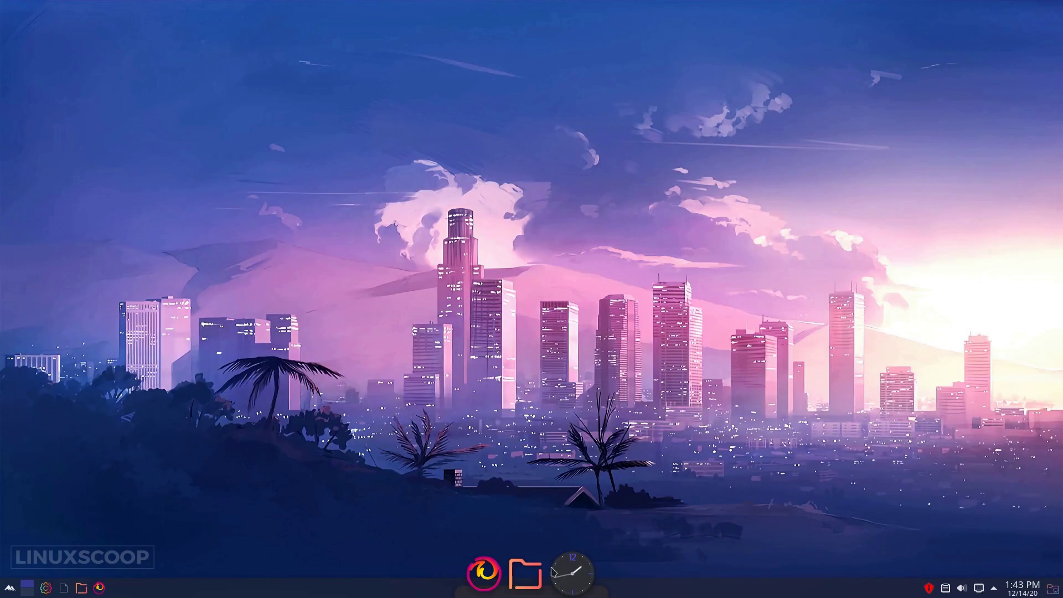
pyautogui.rightClick(553, 575)
pyautogui.moveTo(582, 480)
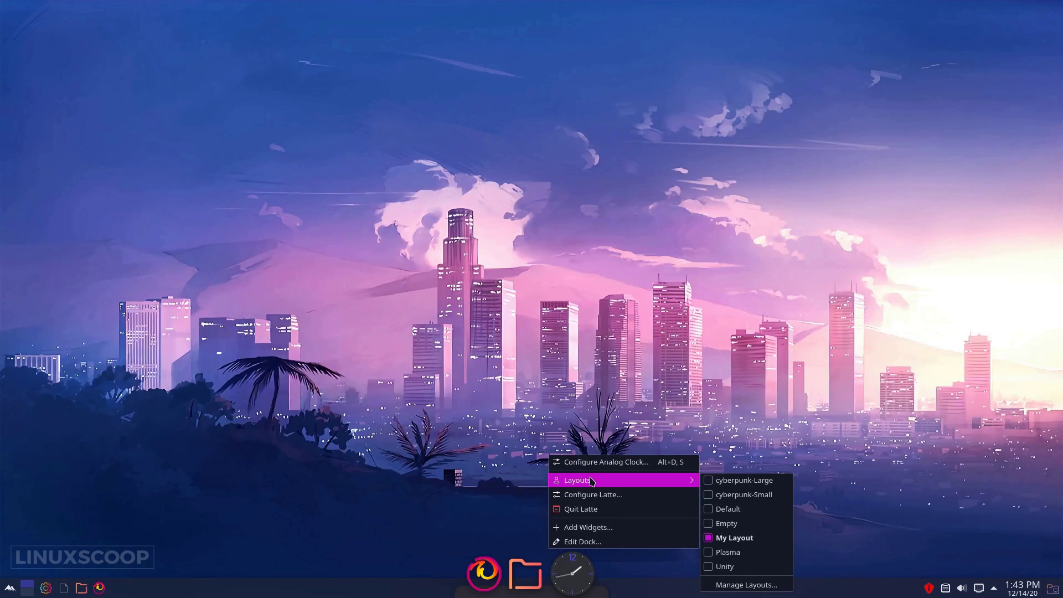
pyautogui.click(743, 480)
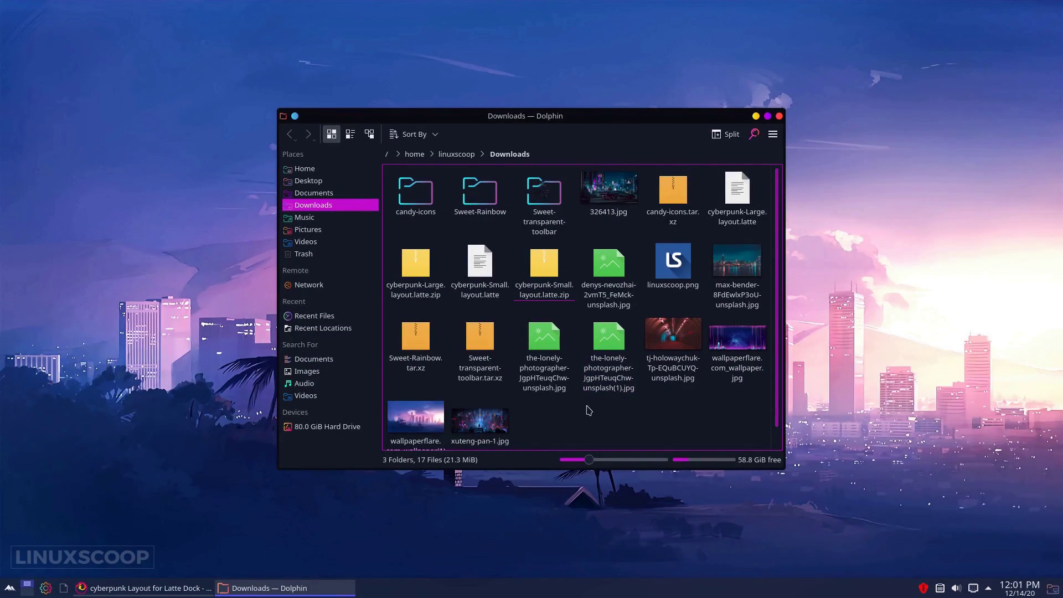
pyautogui.scroll(-1, 588, 410)
pyautogui.scroll(1, 589, 410)
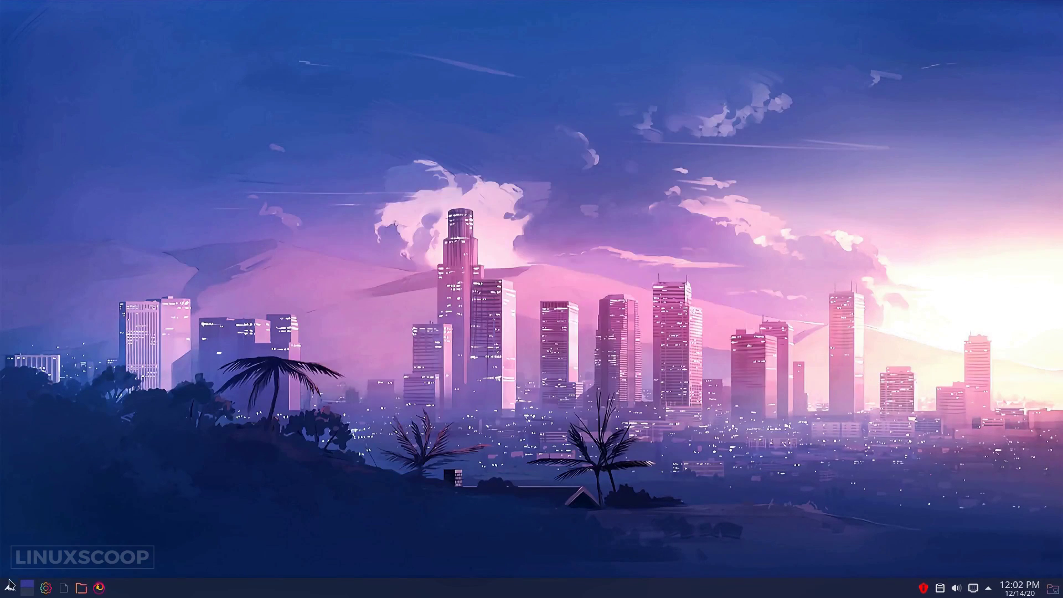
# Start Latte by searching for "latte" and open its layout management settings from the dock.
pyautogui.click(9, 589)
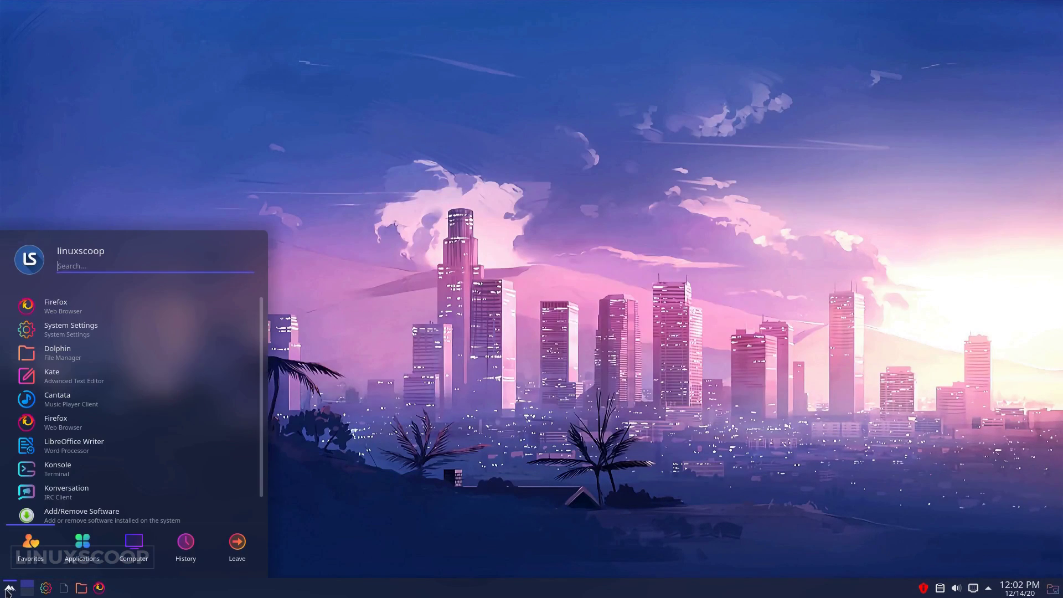
pyautogui.write('latte')
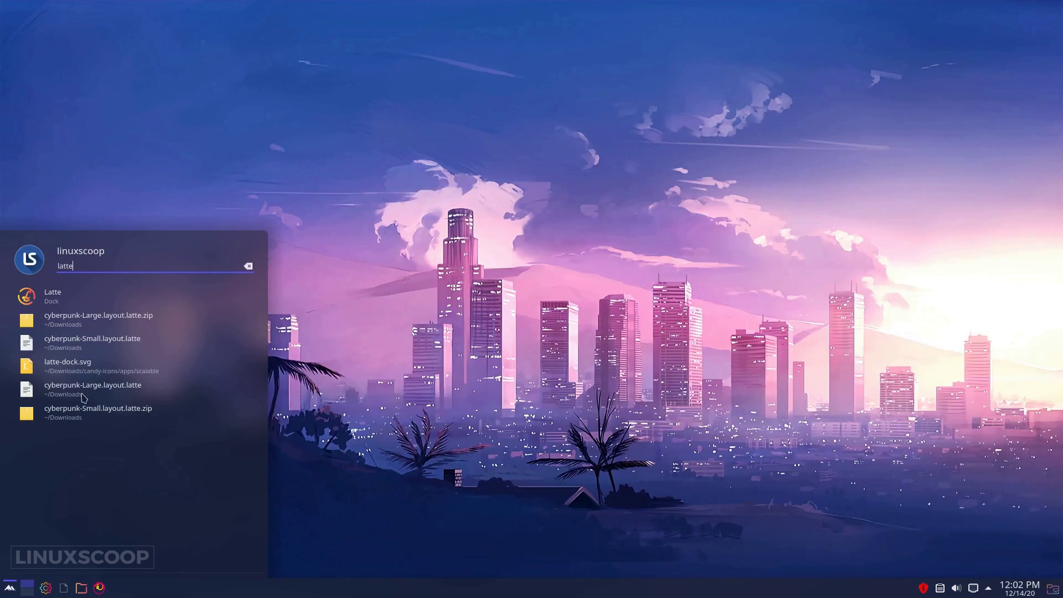
pyautogui.click(97, 297)
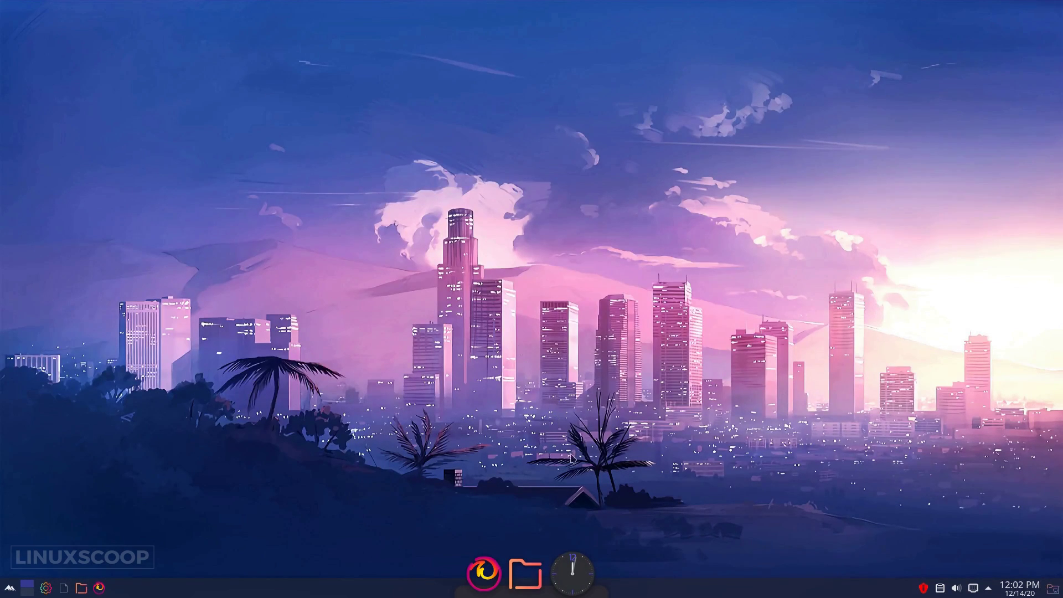
pyautogui.rightClick(551, 589)
pyautogui.moveTo(631, 480)
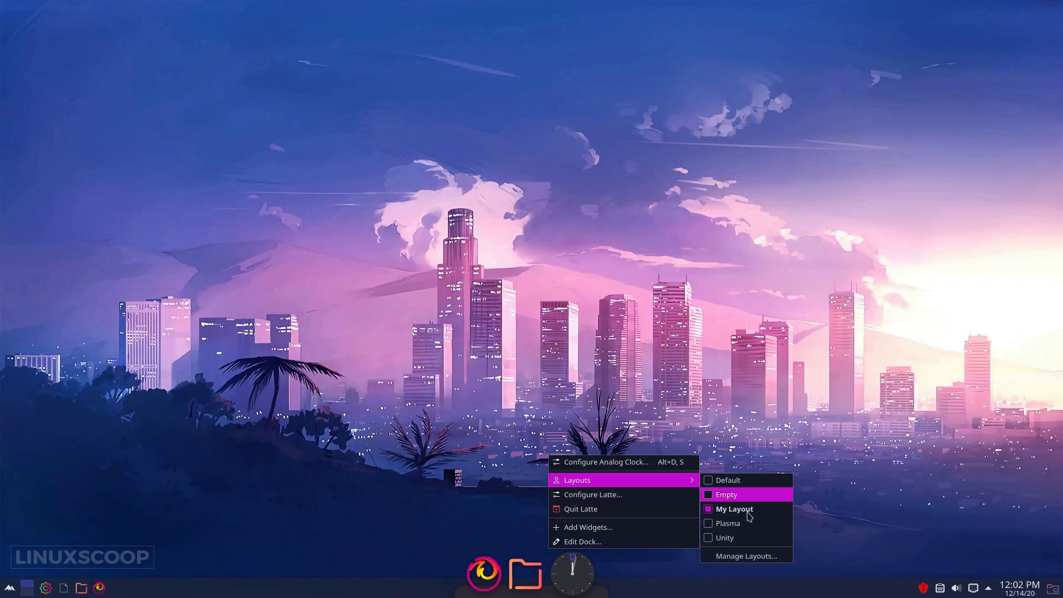
pyautogui.click(746, 555)
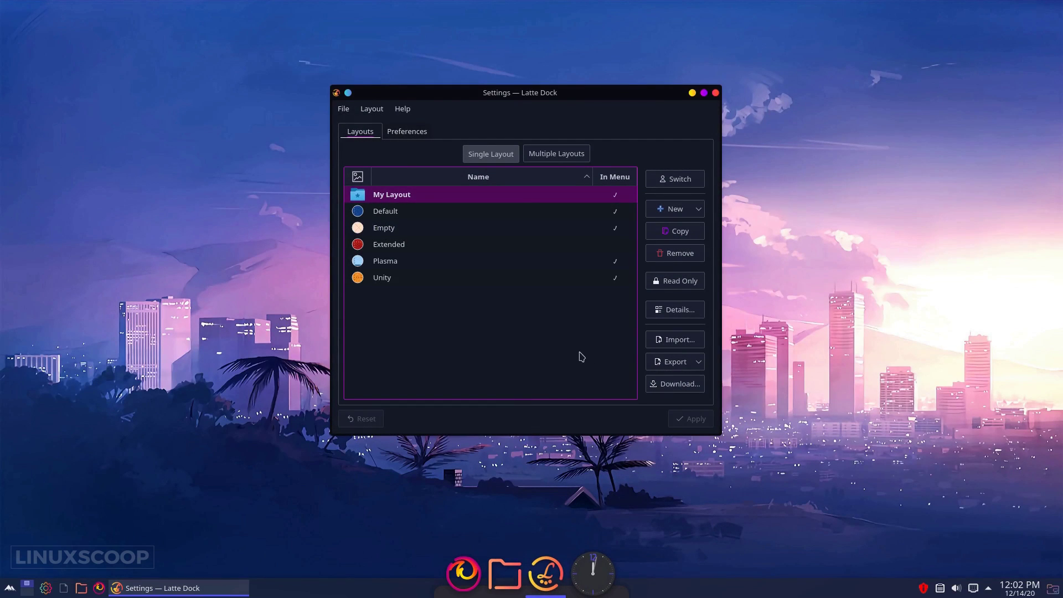
# Import cyberpunk-Large.layout.latte and cyberpunk-Small.layout.latte from the Downloads folder into the Latte layouts.
pyautogui.click(664, 340)
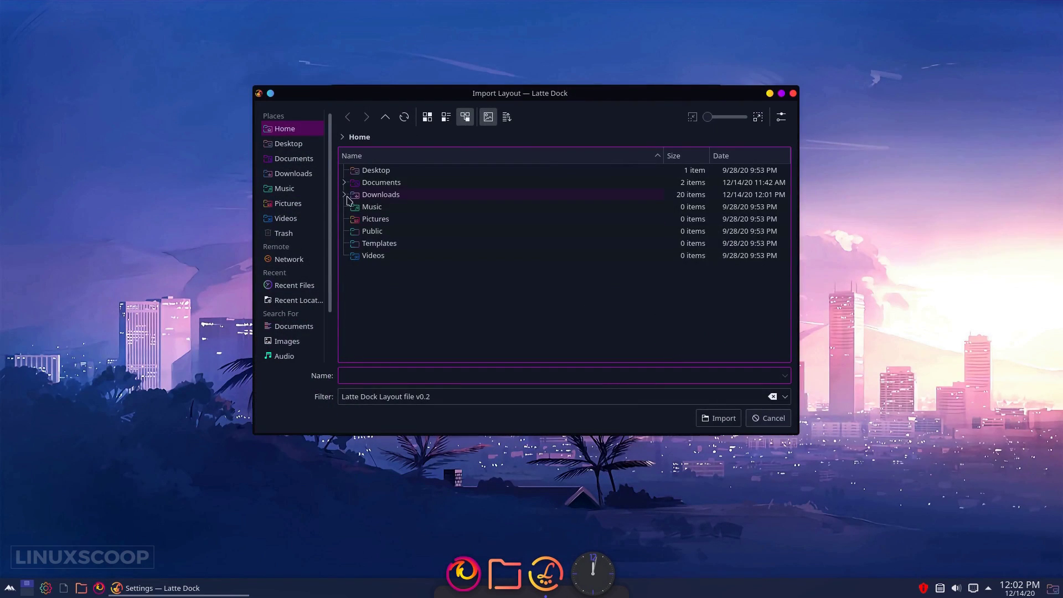
pyautogui.click(345, 195)
pyautogui.click(407, 244)
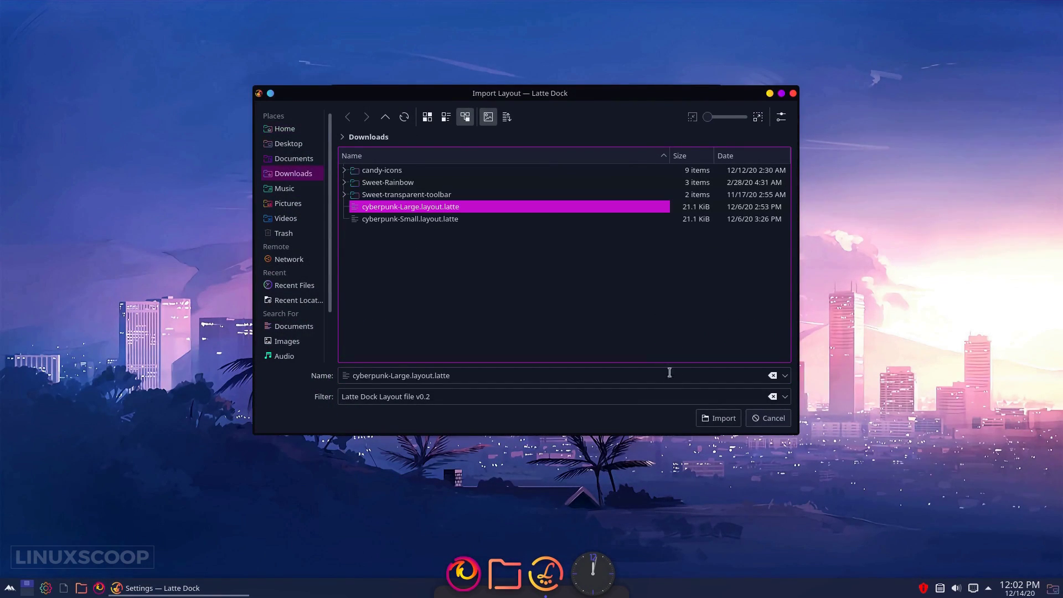
pyautogui.click(707, 420)
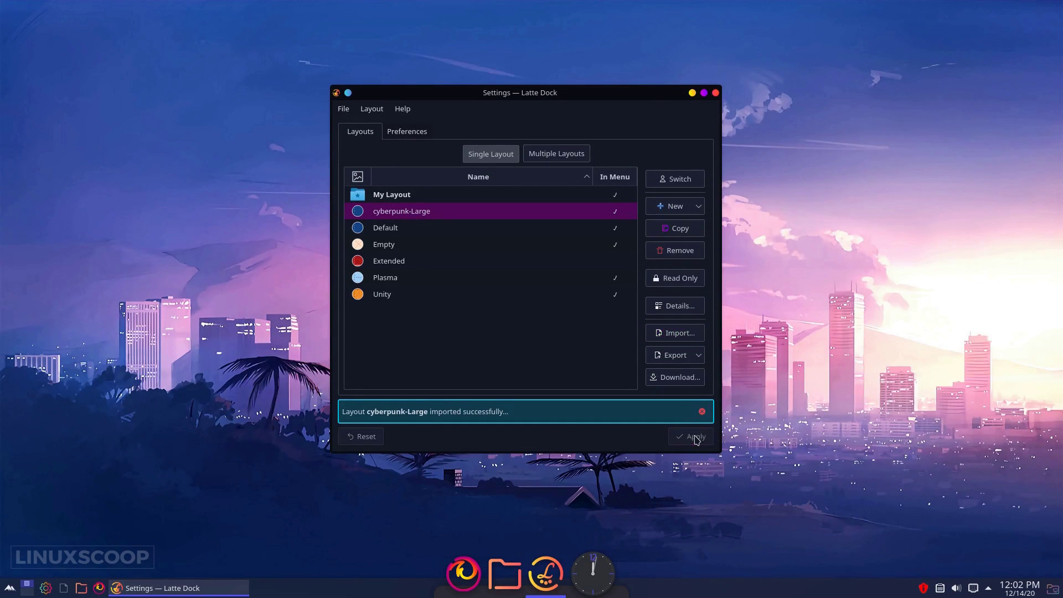
pyautogui.click(667, 354)
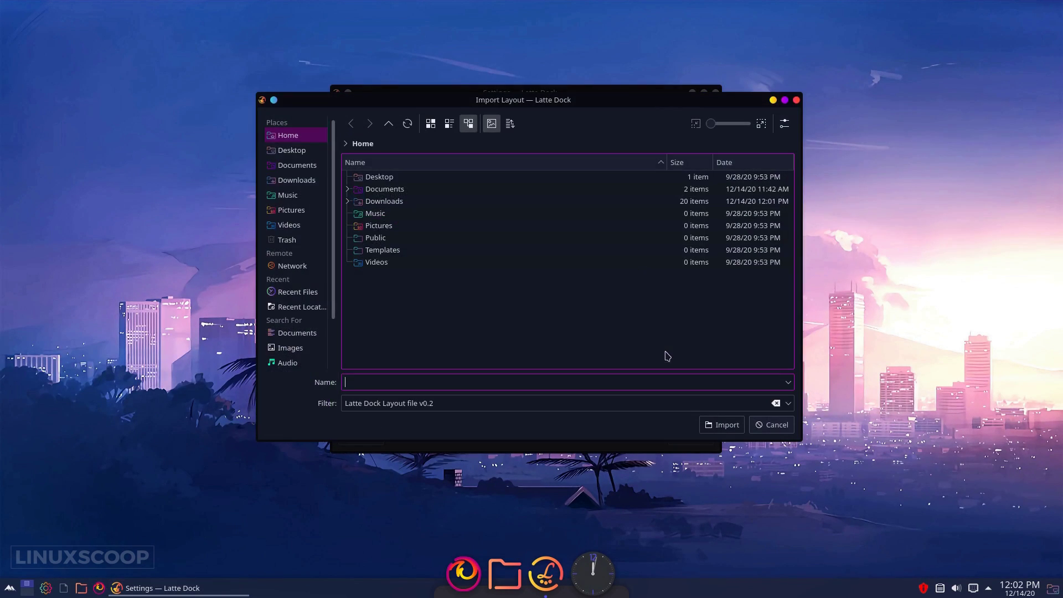
pyautogui.click(347, 201)
pyautogui.click(438, 262)
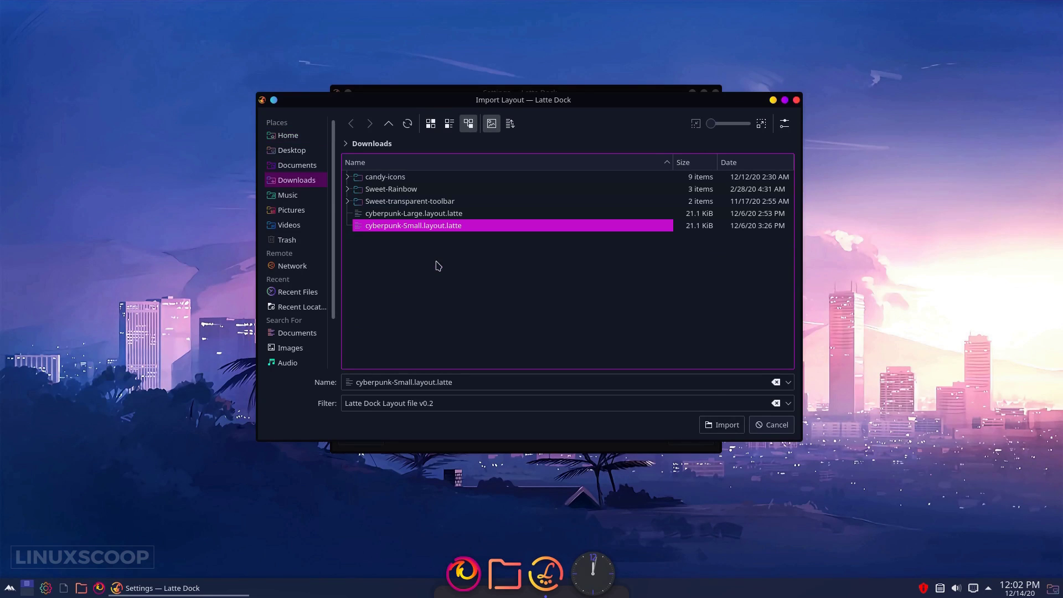
pyautogui.click(725, 424)
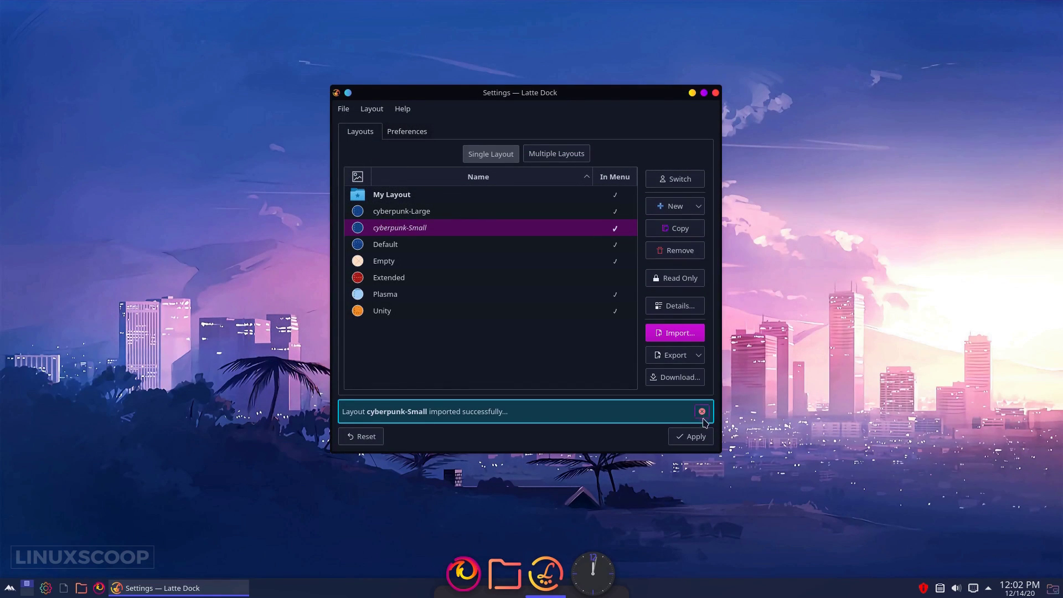
# Switch the active Latte Dock layout to the imported cyberpunk-Large layout.
pyautogui.click(403, 214)
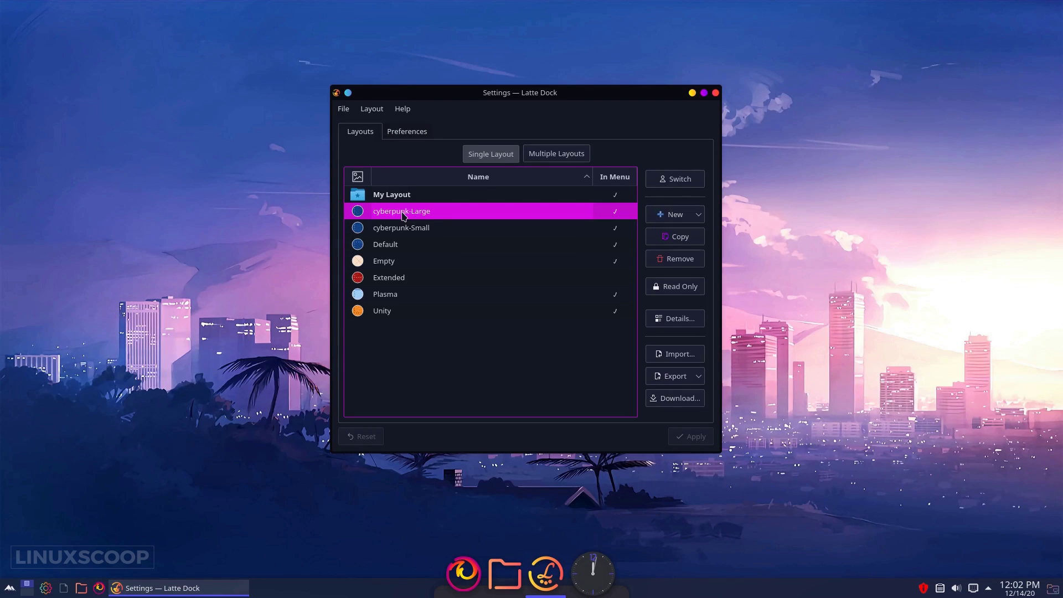
pyautogui.click(670, 178)
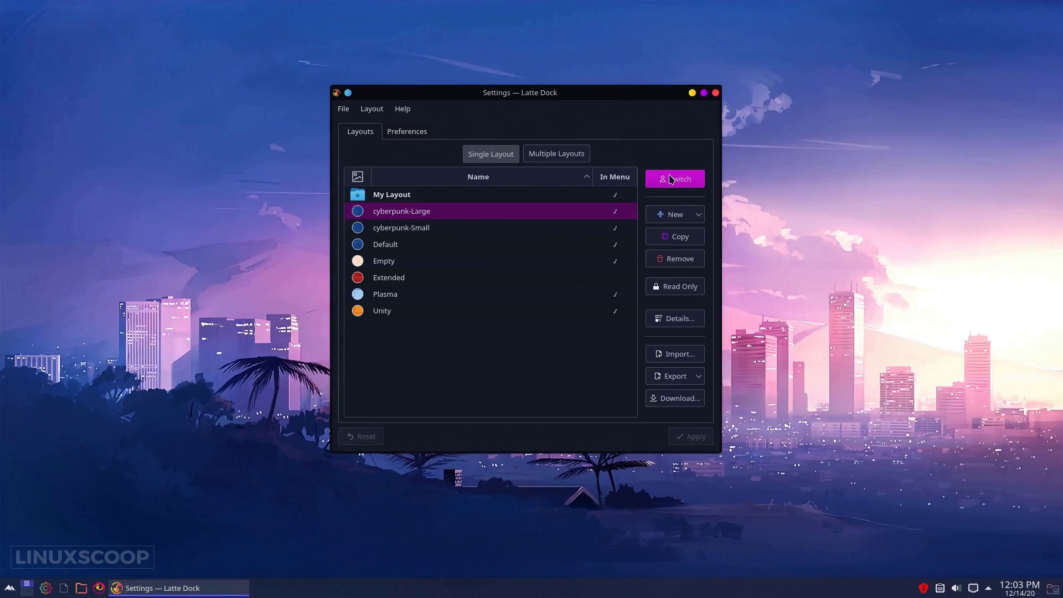
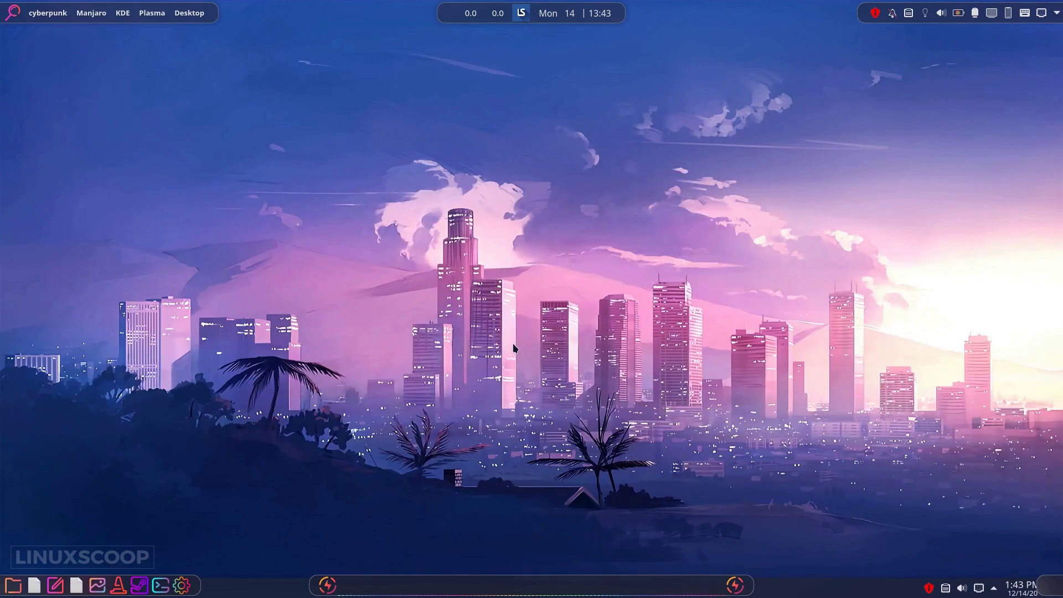
# Remove the original Plasma panel behind the Latte docks and leave the desktop's edit mode.
pyautogui.rightClick(272, 589)
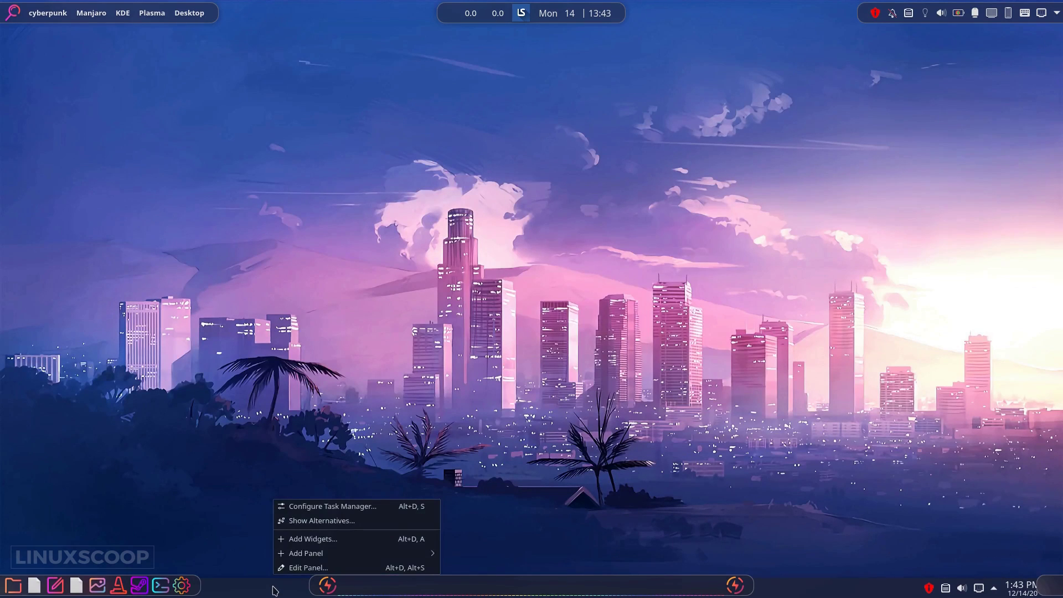
pyautogui.click(293, 568)
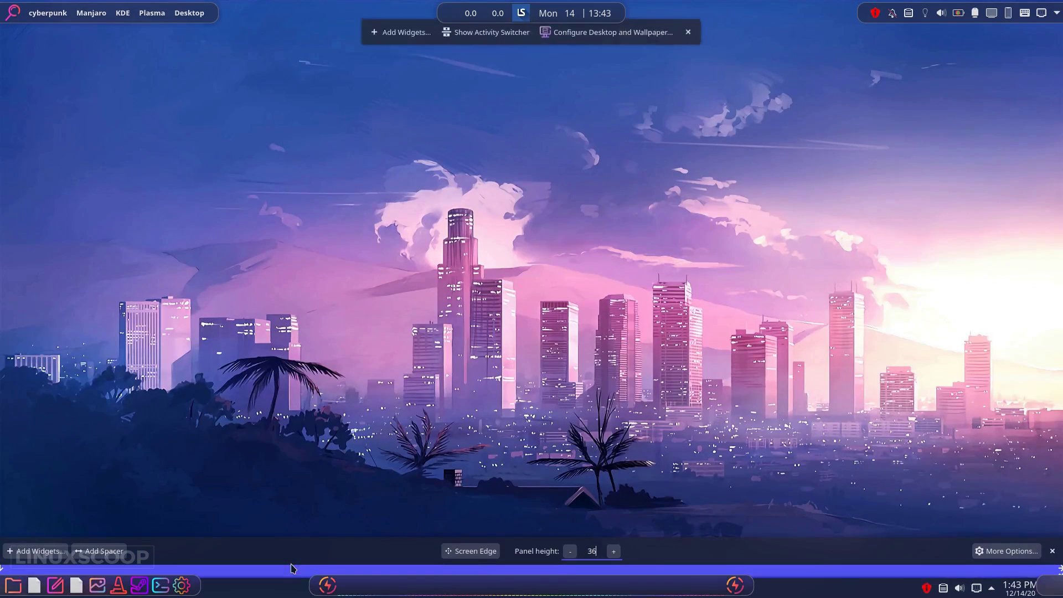
pyautogui.click(1015, 554)
pyautogui.click(869, 353)
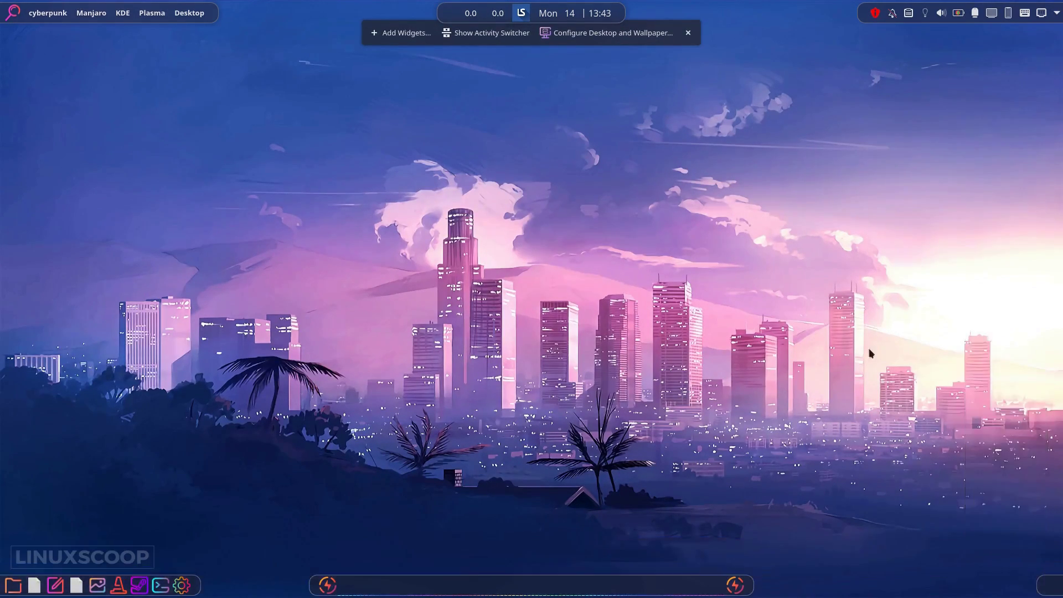
pyautogui.click(688, 33)
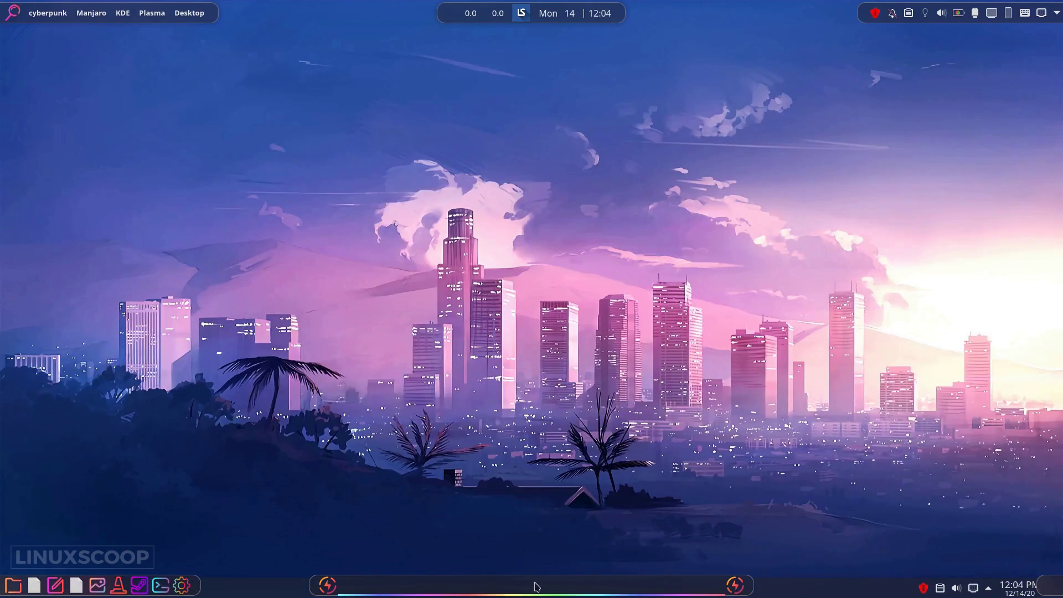
# Set the Panon widget's visual effect to bar1ch and apply the settings.
pyautogui.rightClick(536, 587)
pyautogui.click(554, 491)
pyautogui.click(360, 208)
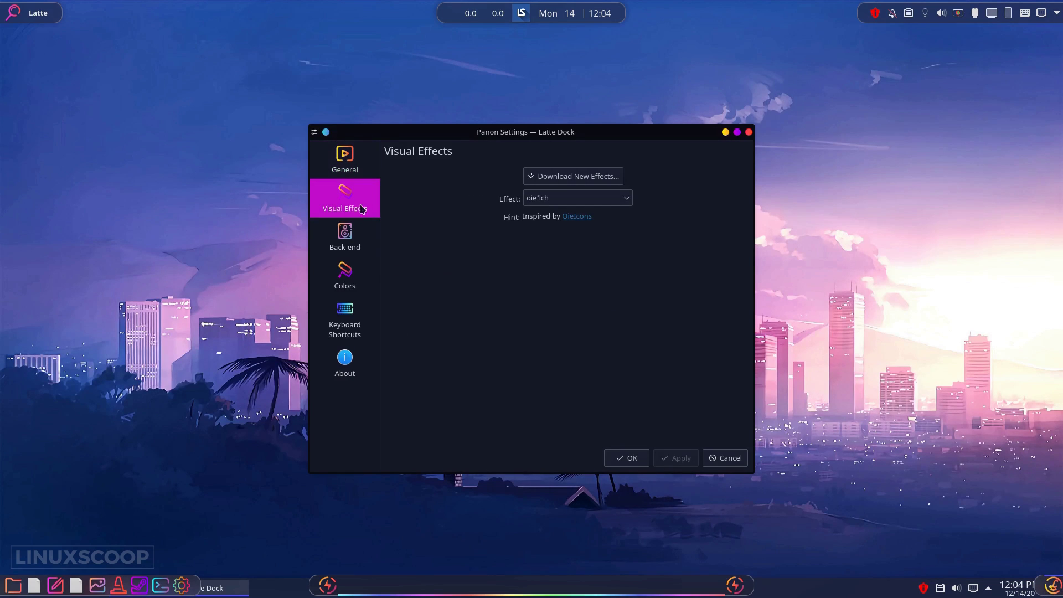
pyautogui.click(567, 199)
pyautogui.click(568, 215)
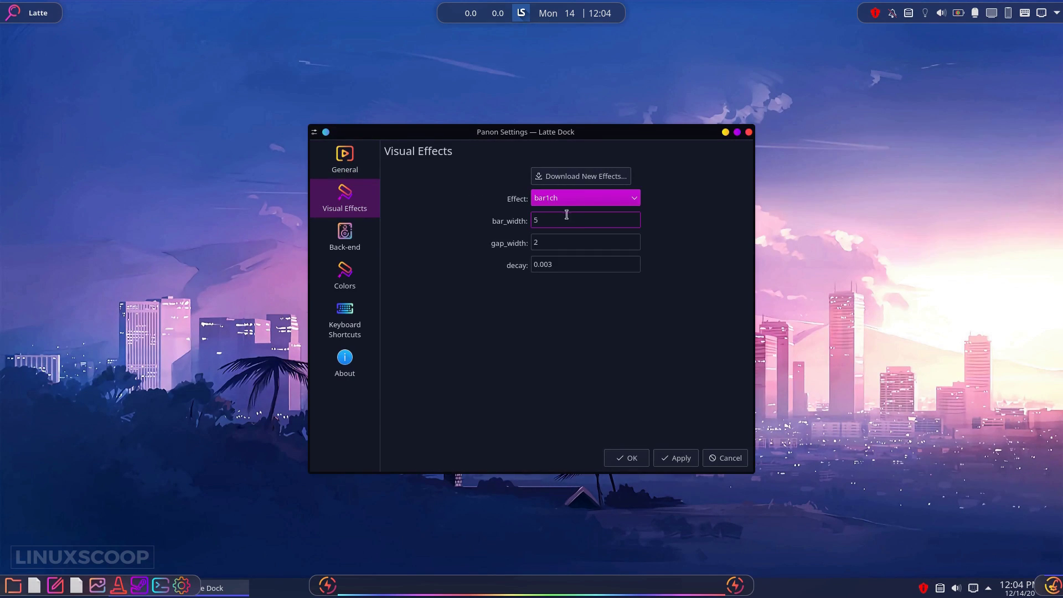
pyautogui.click(679, 460)
pyautogui.click(631, 461)
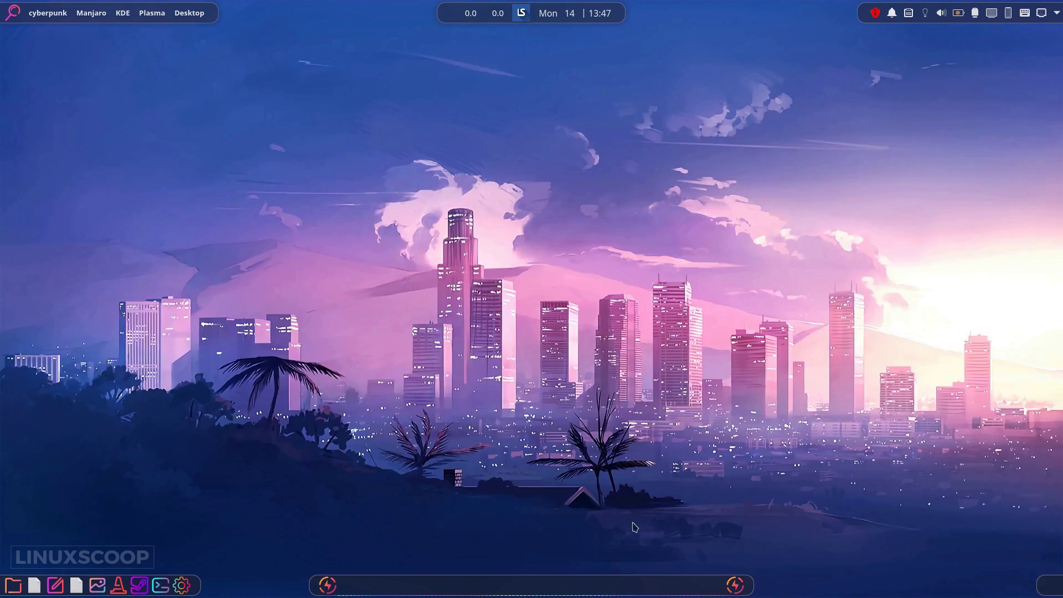
# Open the advanced indicator settings of the centre Latte dock and install the Dash To Panel indicator from the online add-ons.
pyautogui.rightClick(644, 580)
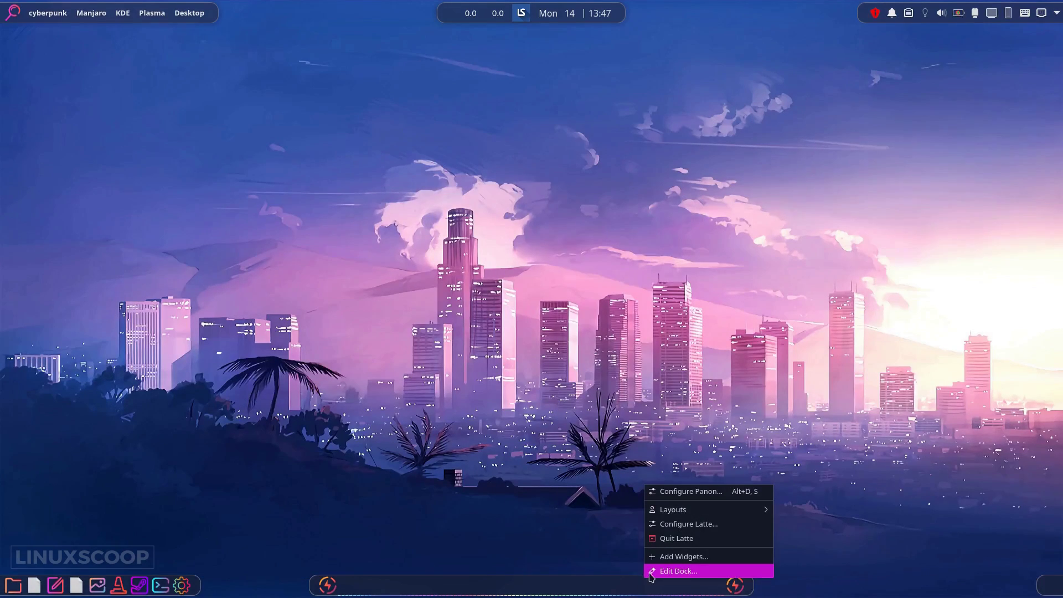
pyautogui.click(651, 572)
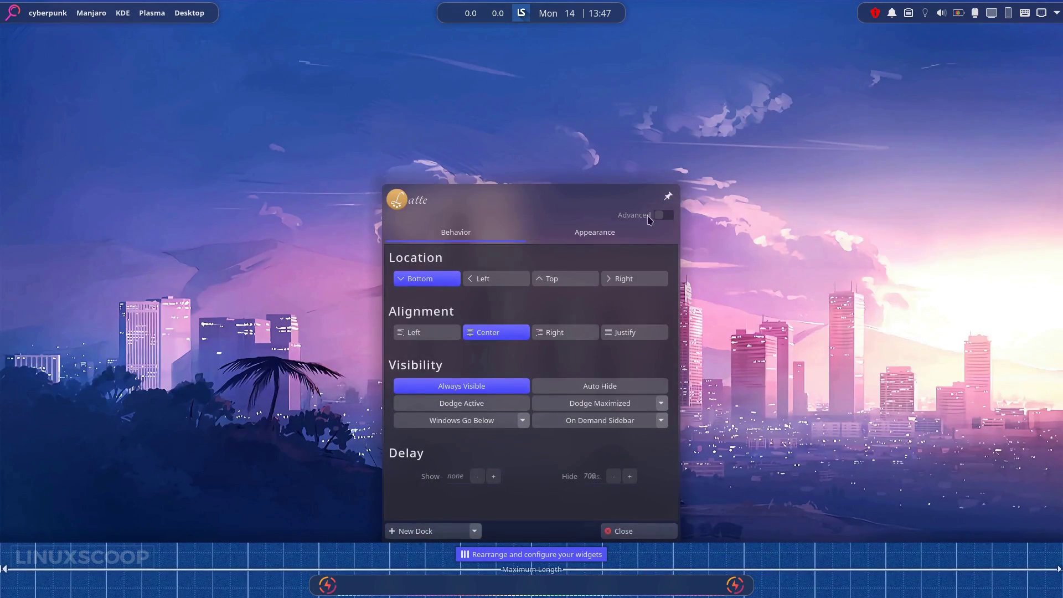
pyautogui.click(657, 216)
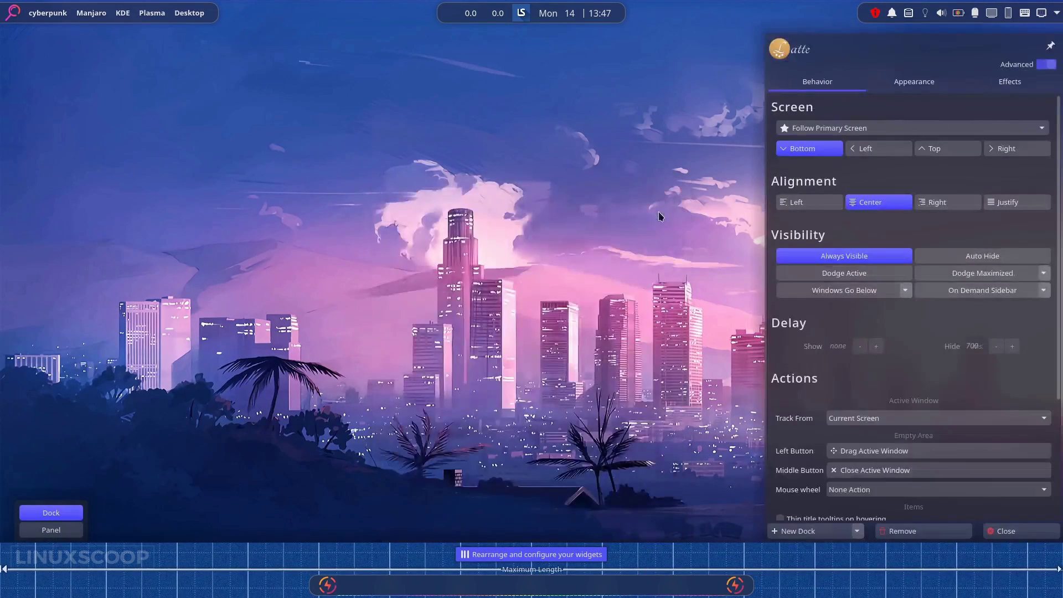
pyautogui.click(997, 83)
pyautogui.click(1047, 299)
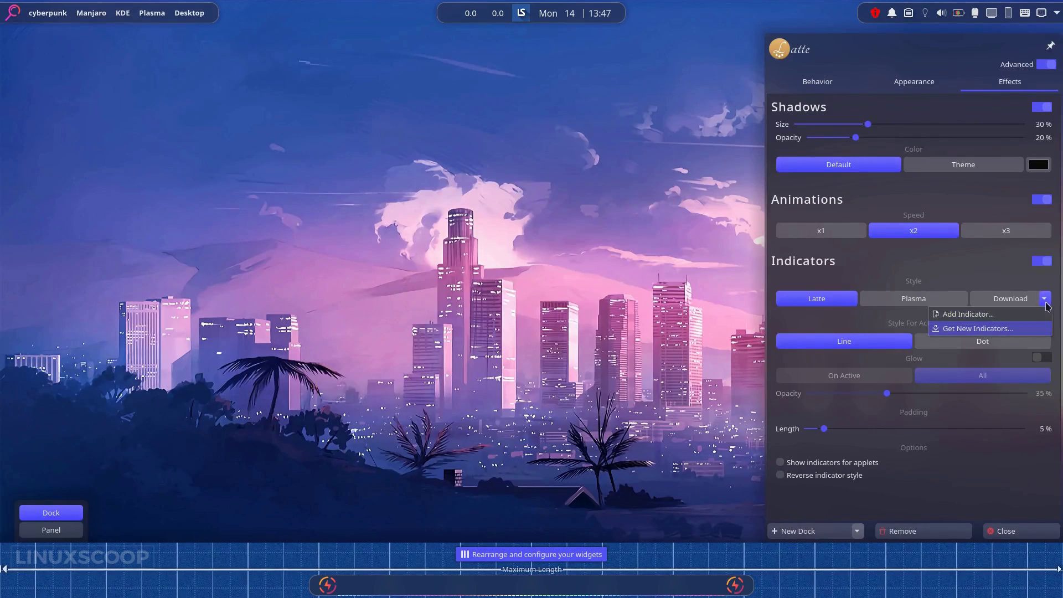
pyautogui.click(983, 328)
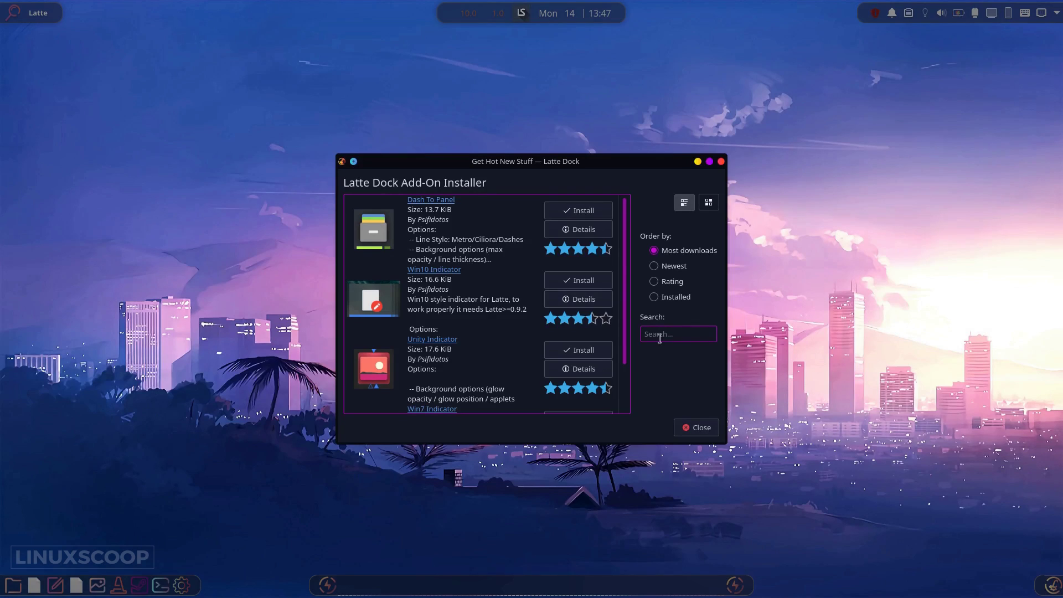
pyautogui.click(565, 215)
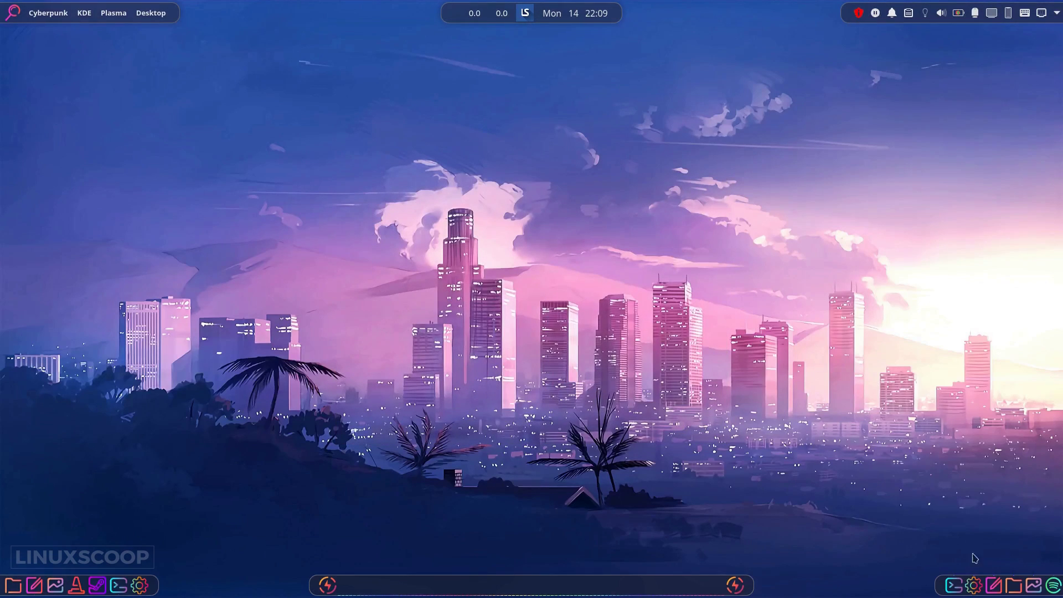
# Set the task dock's indicator style to Dash To Panel with the Metro variant, and finish editing the dock.
pyautogui.rightClick(993, 585)
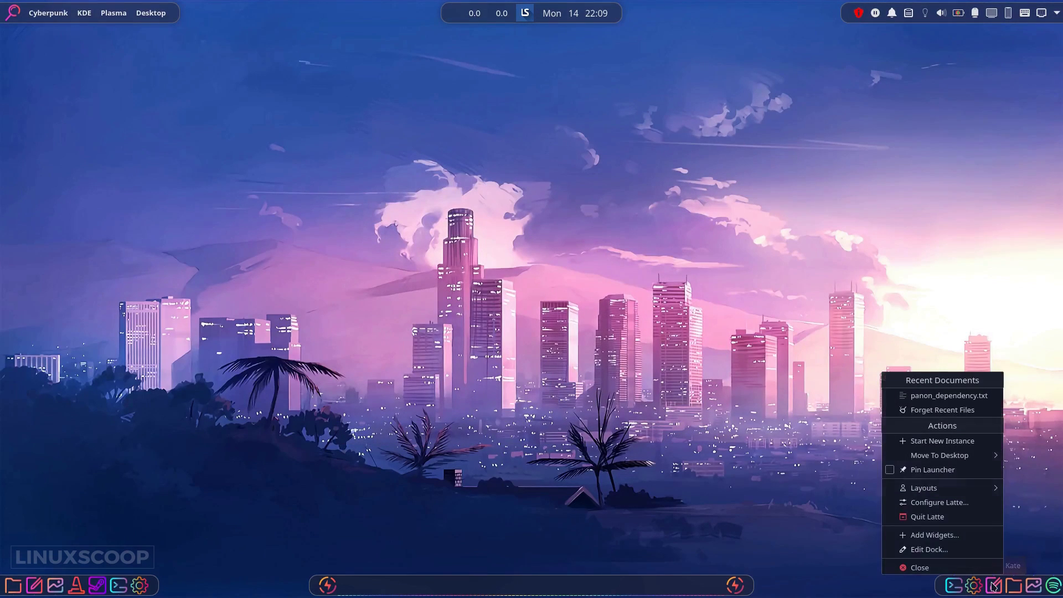
pyautogui.click(977, 549)
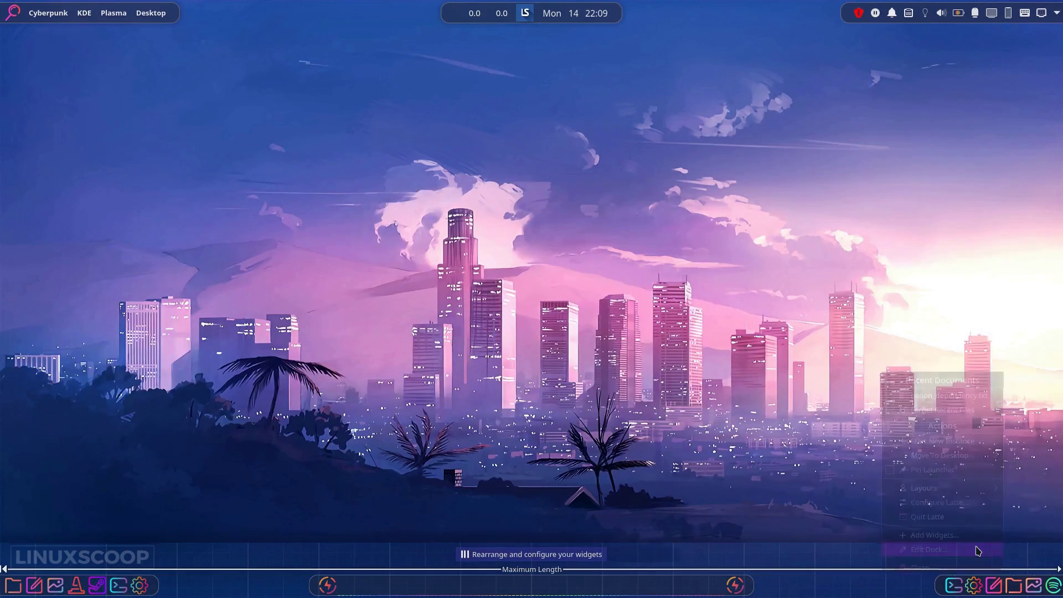
pyautogui.click(663, 215)
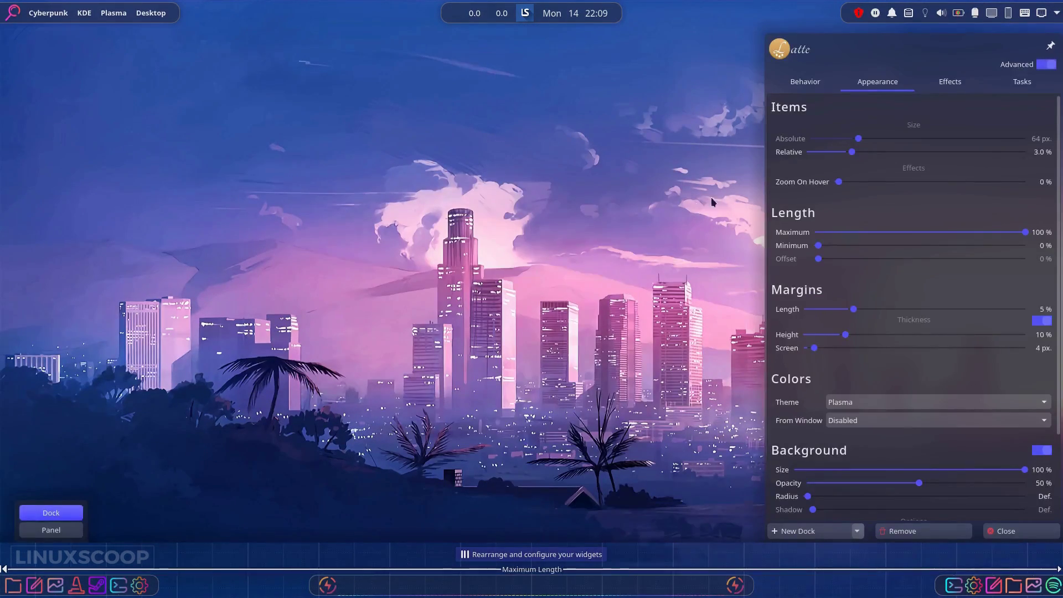
pyautogui.click(942, 87)
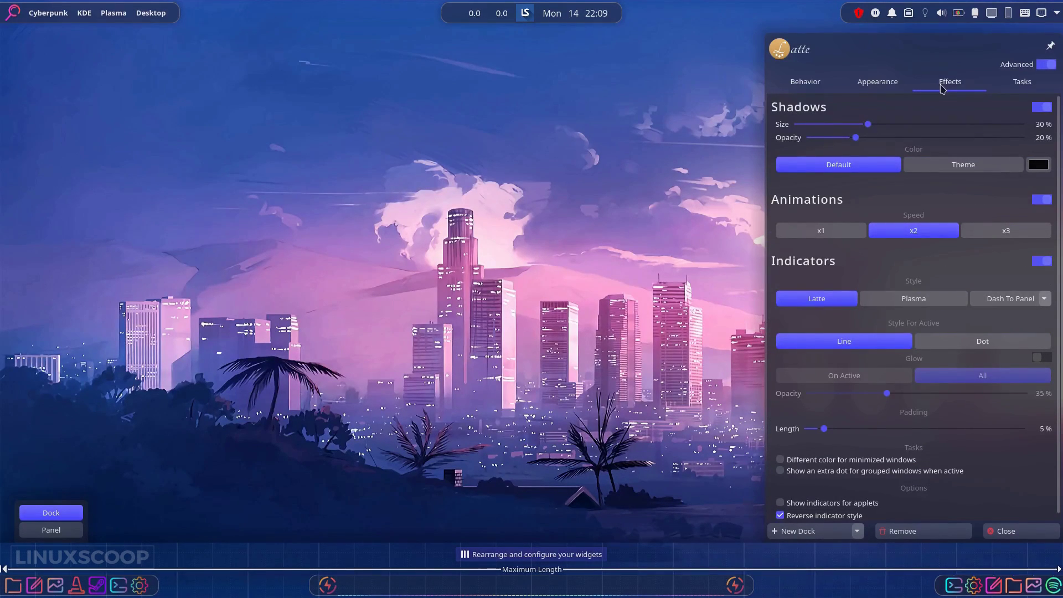
pyautogui.click(999, 299)
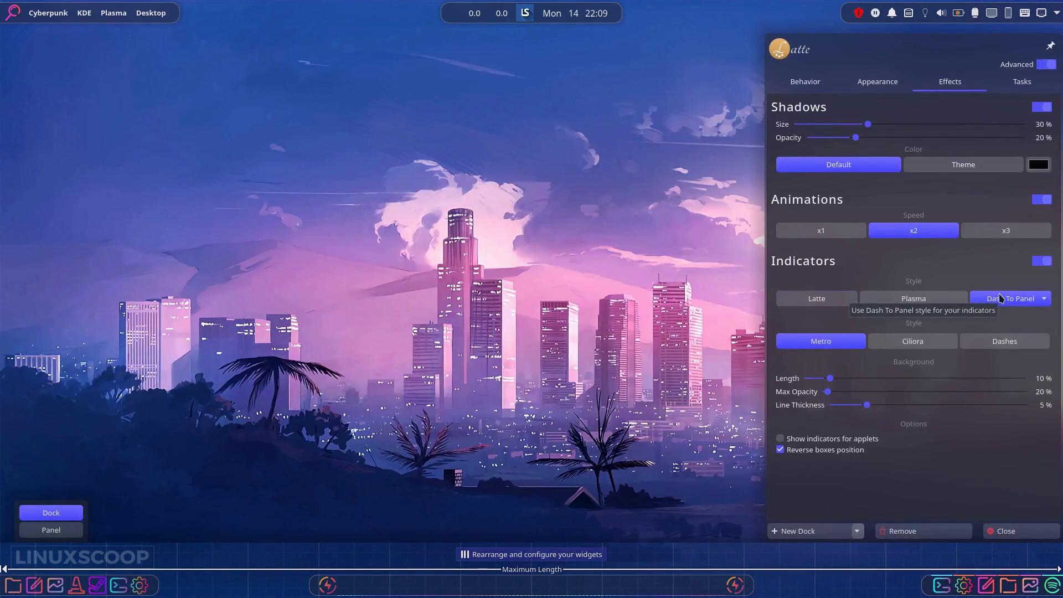
pyautogui.click(938, 346)
pyautogui.click(966, 344)
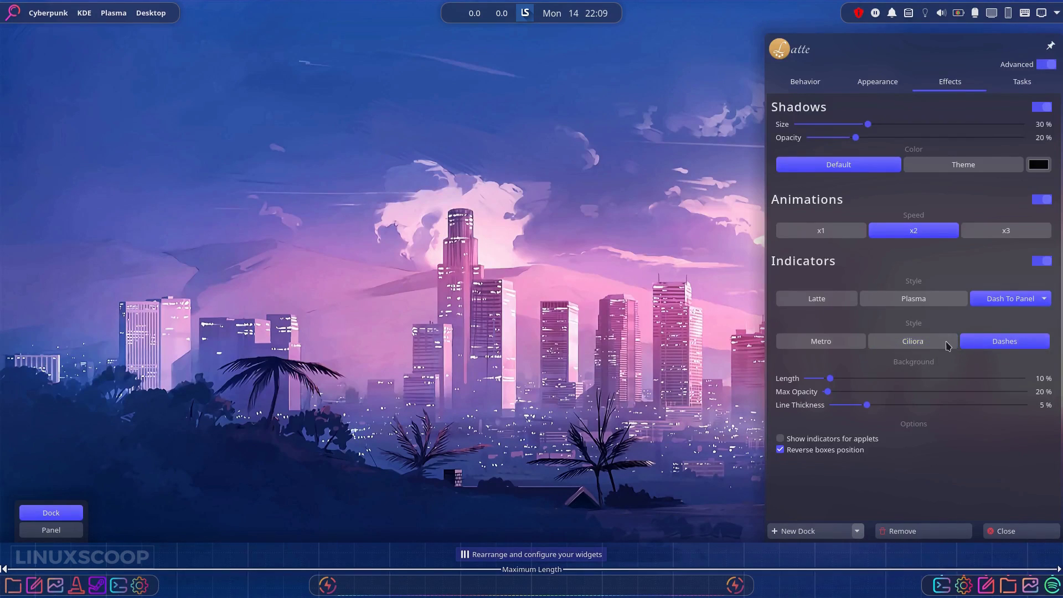
pyautogui.click(847, 347)
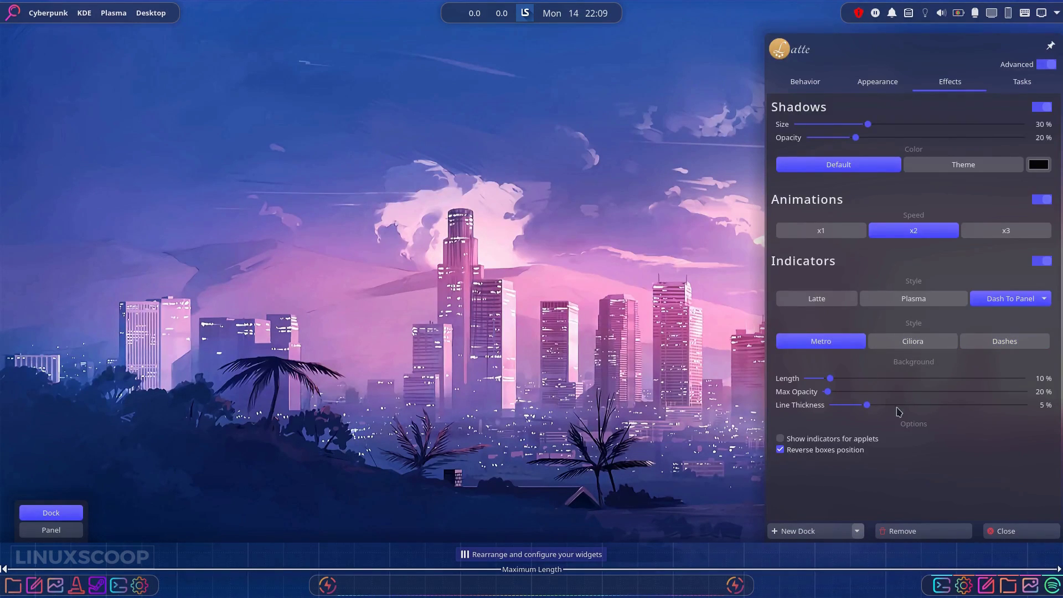
pyautogui.click(1008, 531)
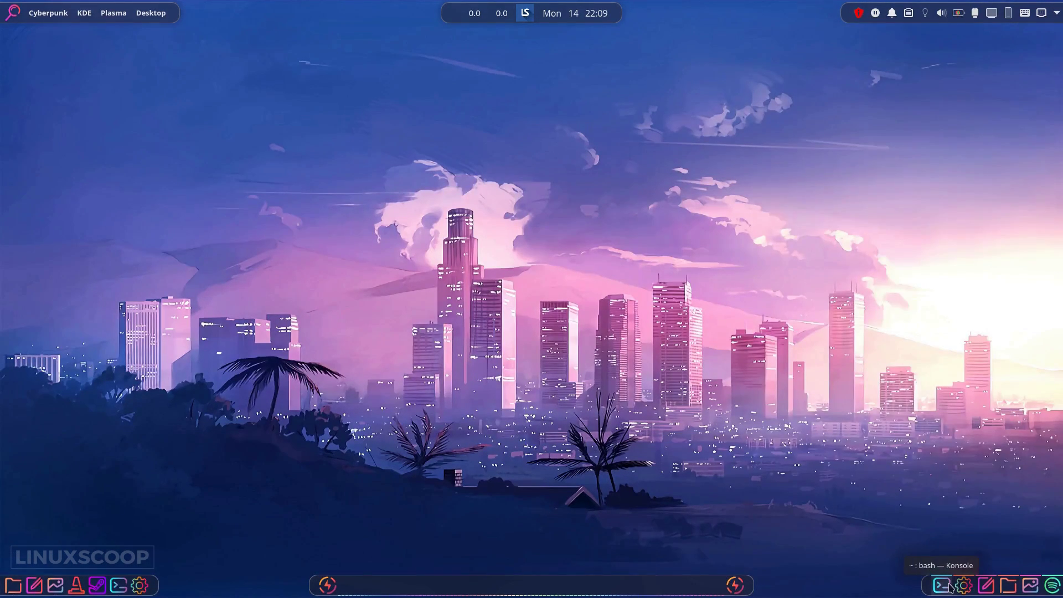
pyautogui.click(1008, 585)
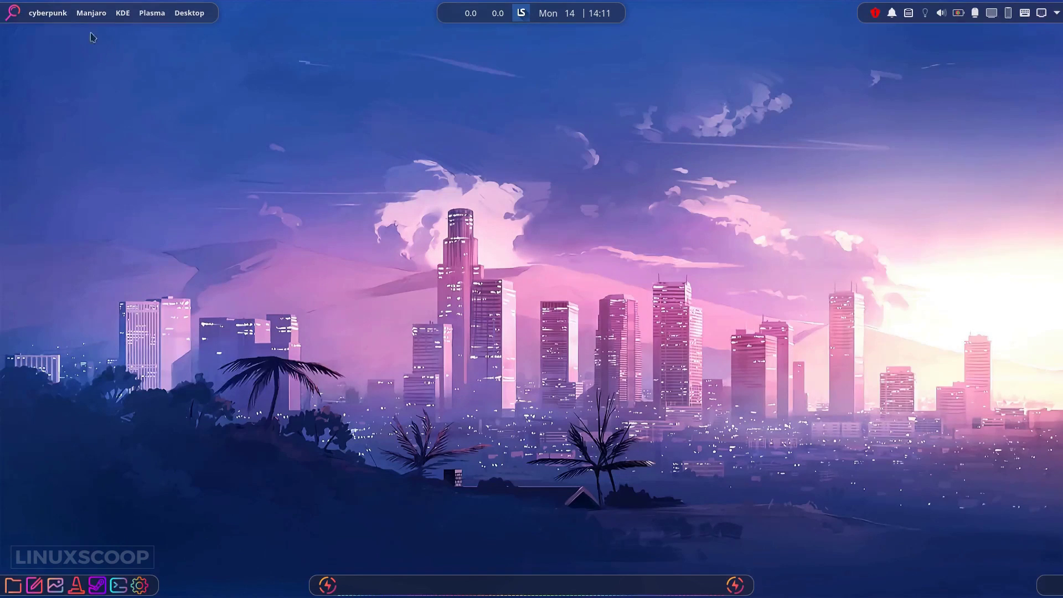
# Set the Application title widget's no-active-window custom text to Cyberpunk, KDE, Plasma, Desktop and save its settings.
pyautogui.rightClick(82, 15)
pyautogui.click(111, 20)
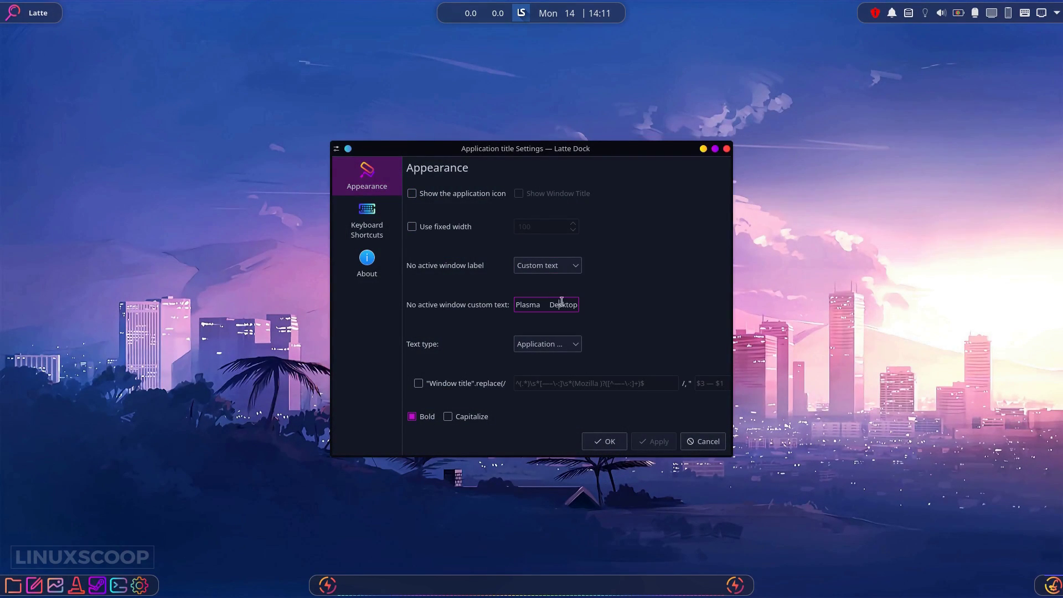
pyautogui.moveTo(561, 302); pyautogui.dragTo(501, 308)
pyautogui.click(515, 302)
pyautogui.press('Delete')
pyautogui.write('Cyberpunk Manj')
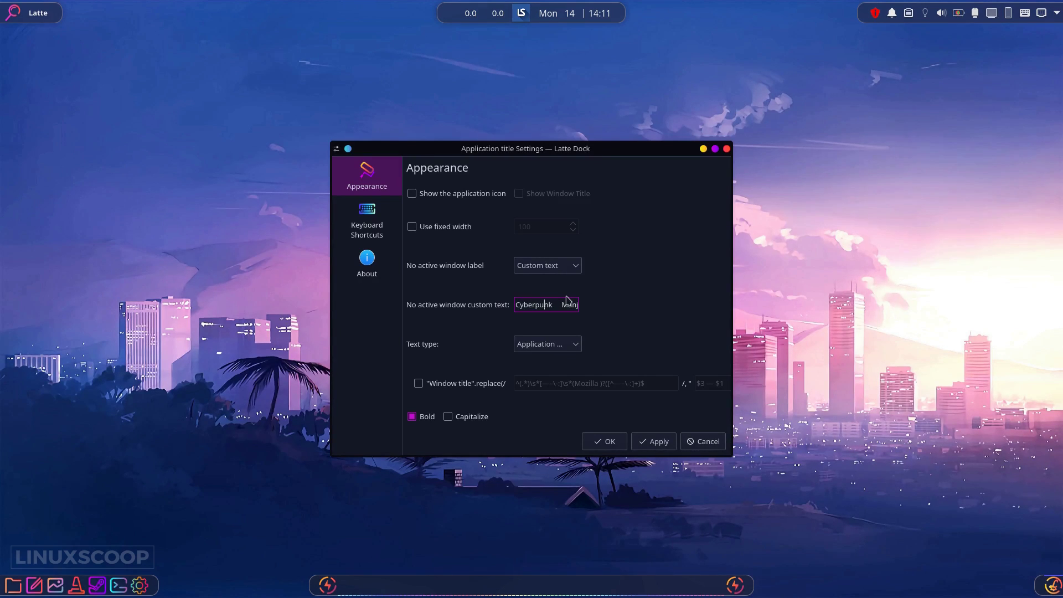
pyautogui.doubleClick(566, 303)
pyautogui.write('| KDE Plasm')
pyautogui.click(653, 445)
pyautogui.click(603, 441)
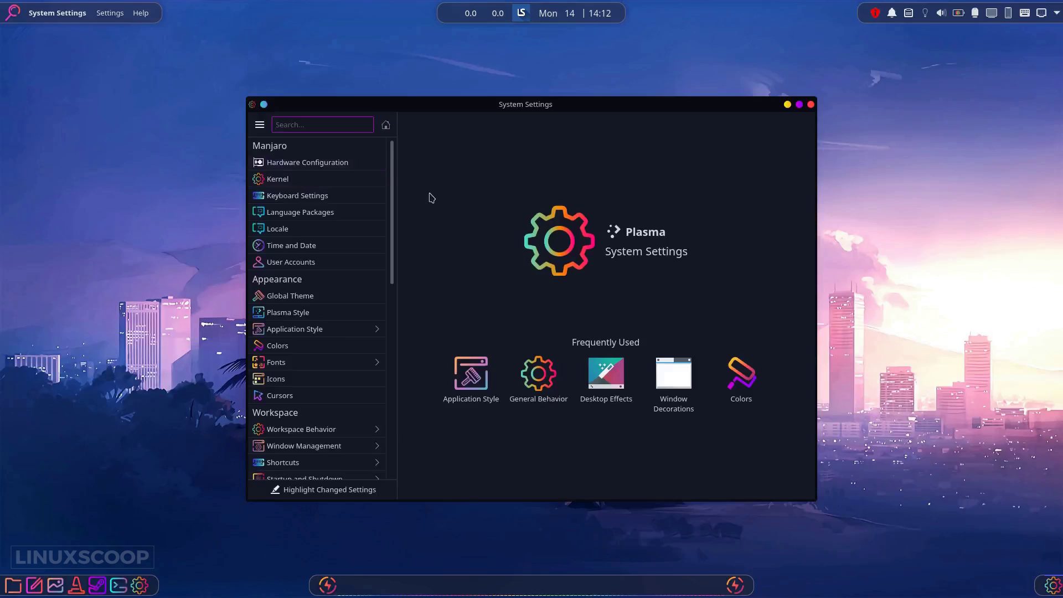
# Find and install the Layan sddm theme from the new login screens, authorising the installation with the account password.
pyautogui.write('sddm')
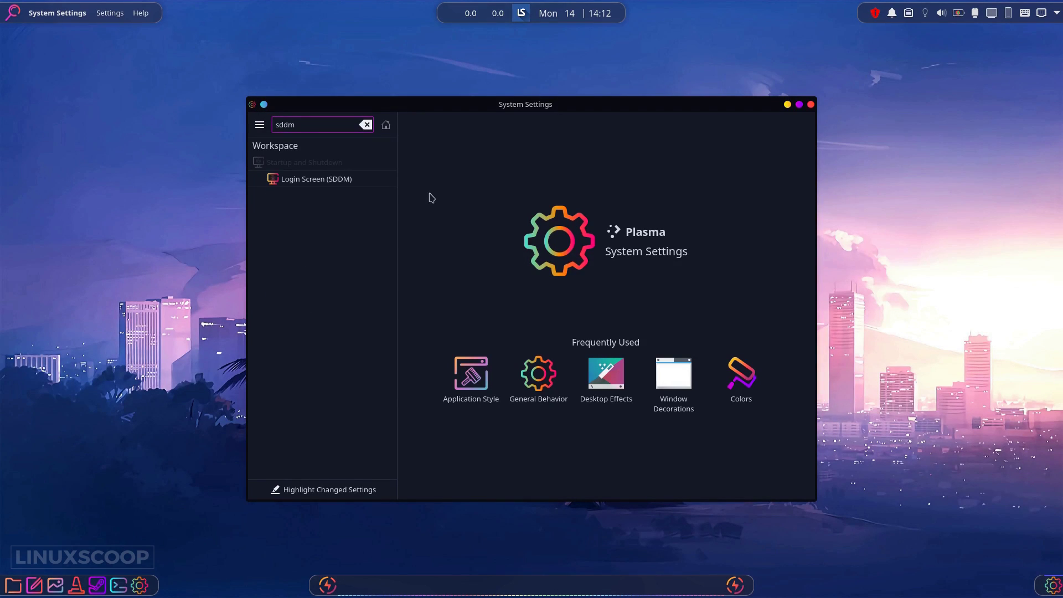
pyautogui.click(345, 179)
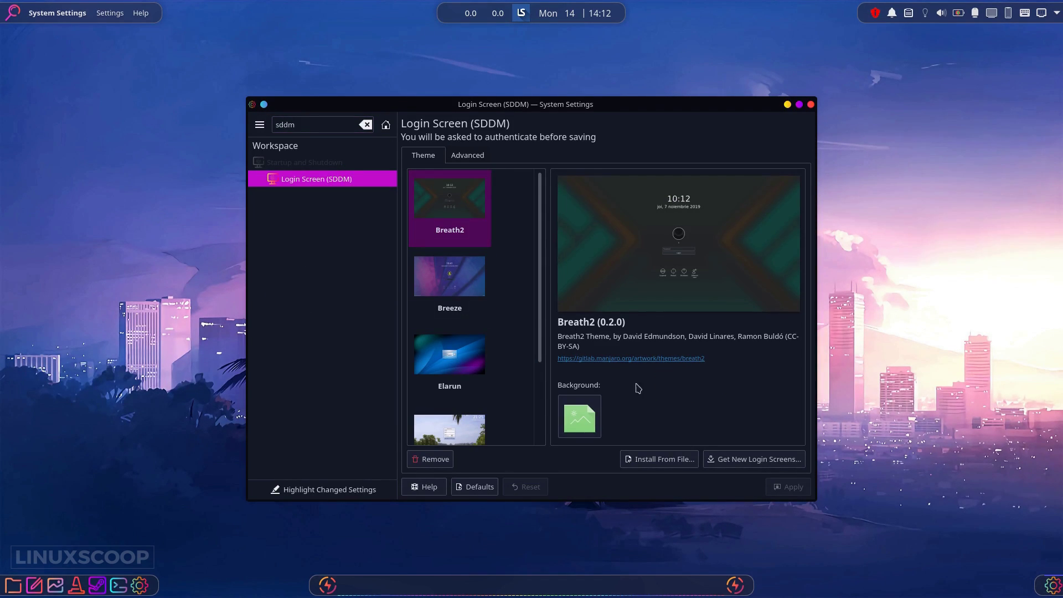
pyautogui.click(757, 459)
pyautogui.click(672, 334)
pyautogui.write('layan')
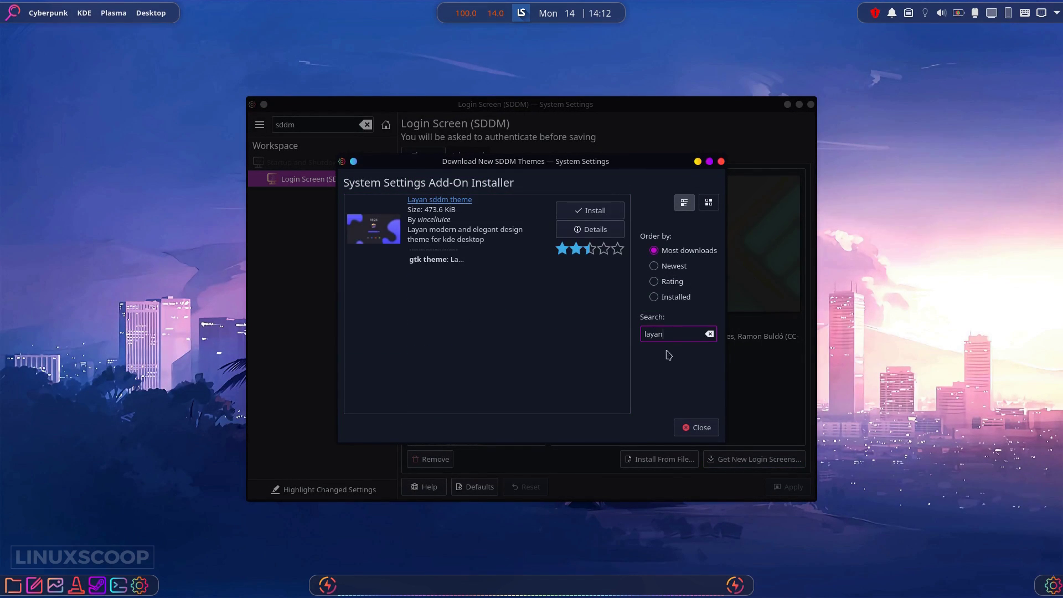
pyautogui.click(595, 212)
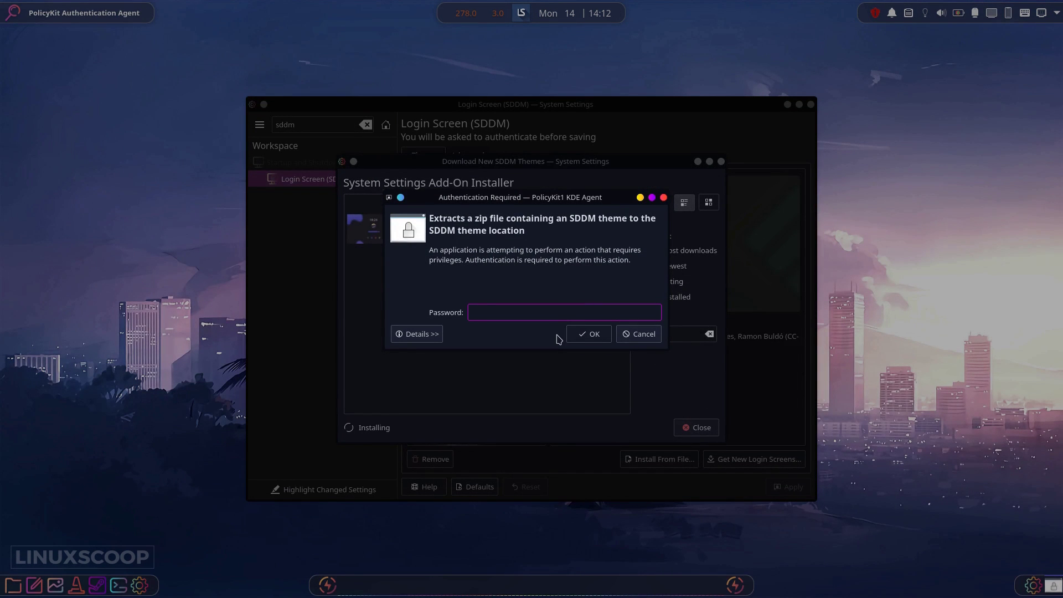
pyautogui.write('•••••••')
pyautogui.press('Return')
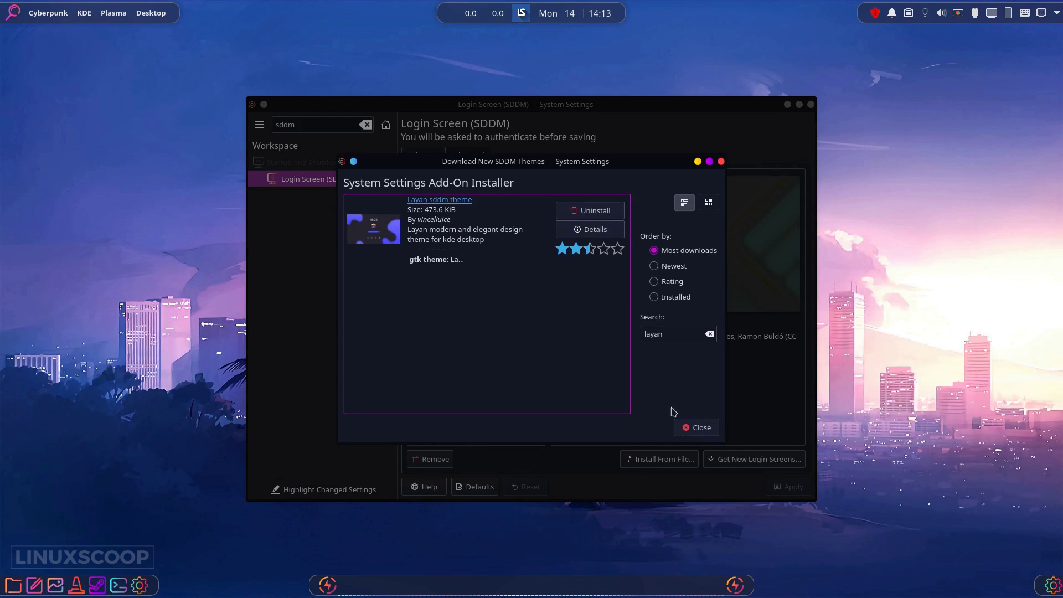
pyautogui.click(695, 428)
# Apply Layan as the SDDM login screen theme, authorising the change with the account password.
pyautogui.scroll(-1, 542, 291)
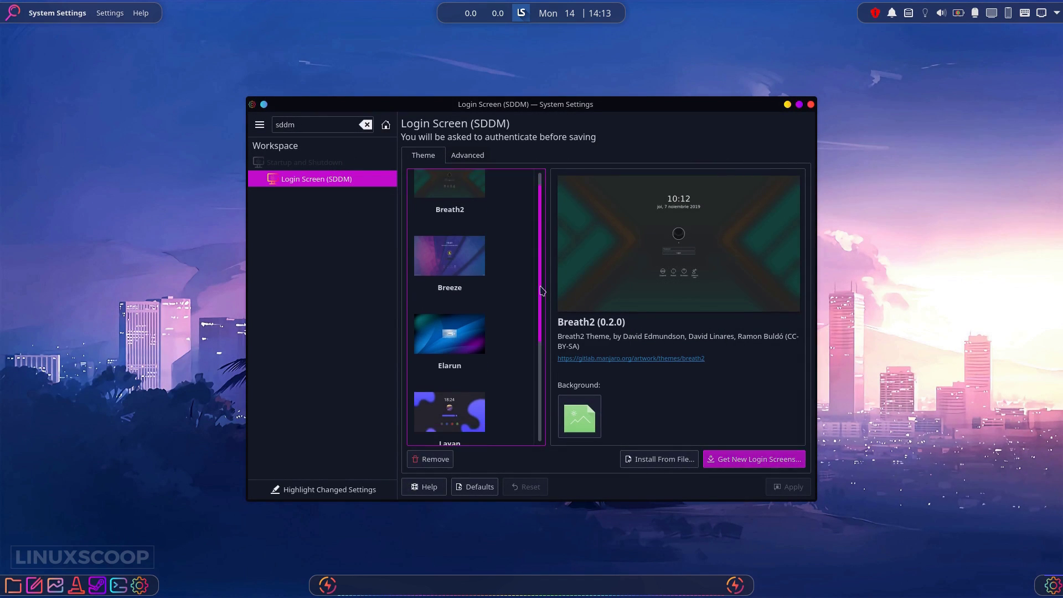
pyautogui.moveTo(541, 290); pyautogui.dragTo(541, 378)
pyautogui.click(460, 255)
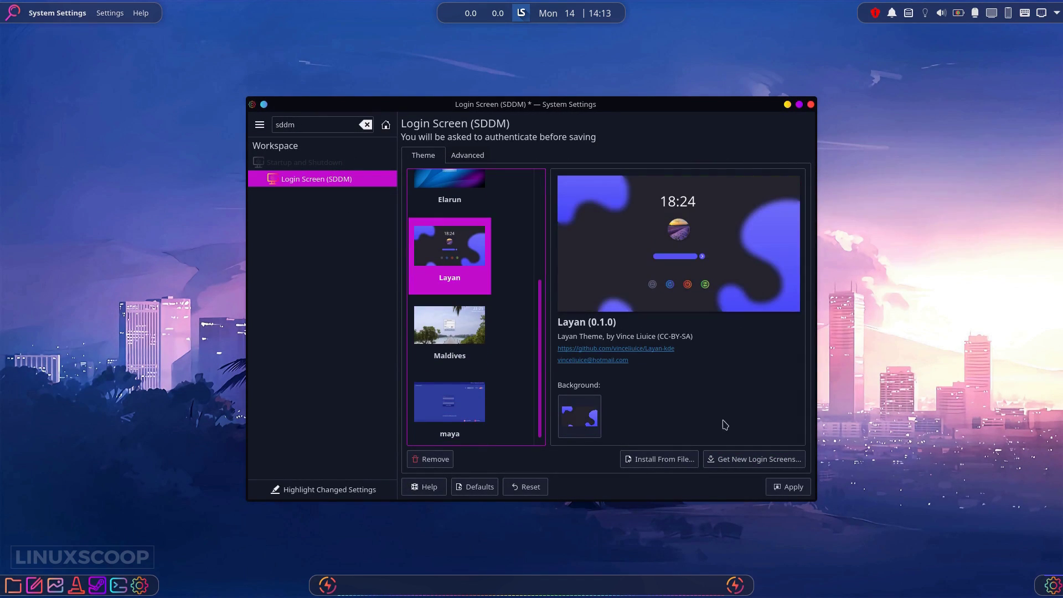
pyautogui.click(788, 487)
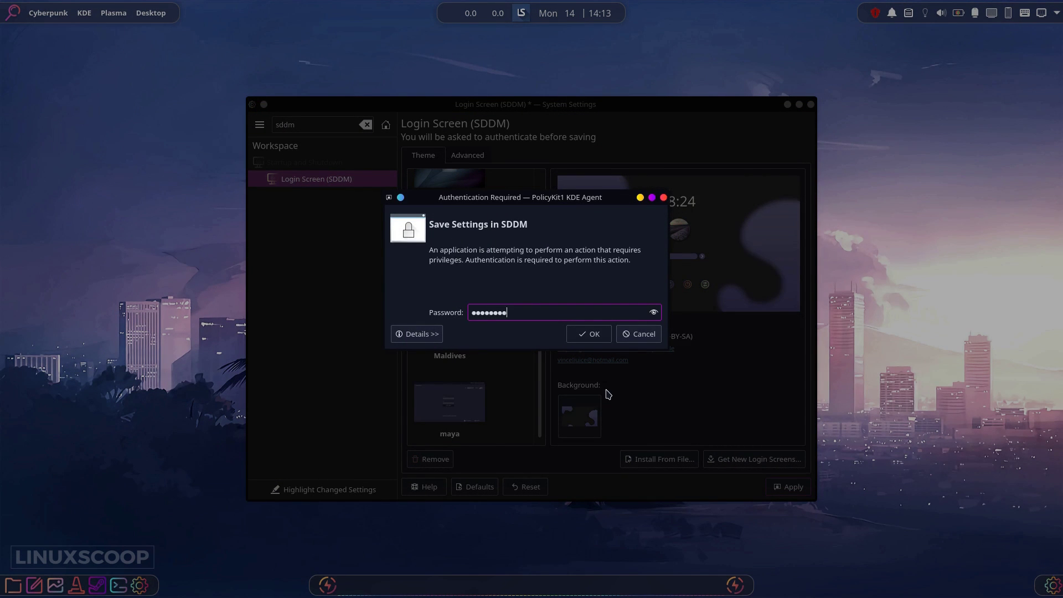
pyautogui.press('Return')
# Set the Layan login background to wallpaperflare.com_wallpaper(1).jpg from Downloads and apply it, authorising with the account password.
pyautogui.click(596, 410)
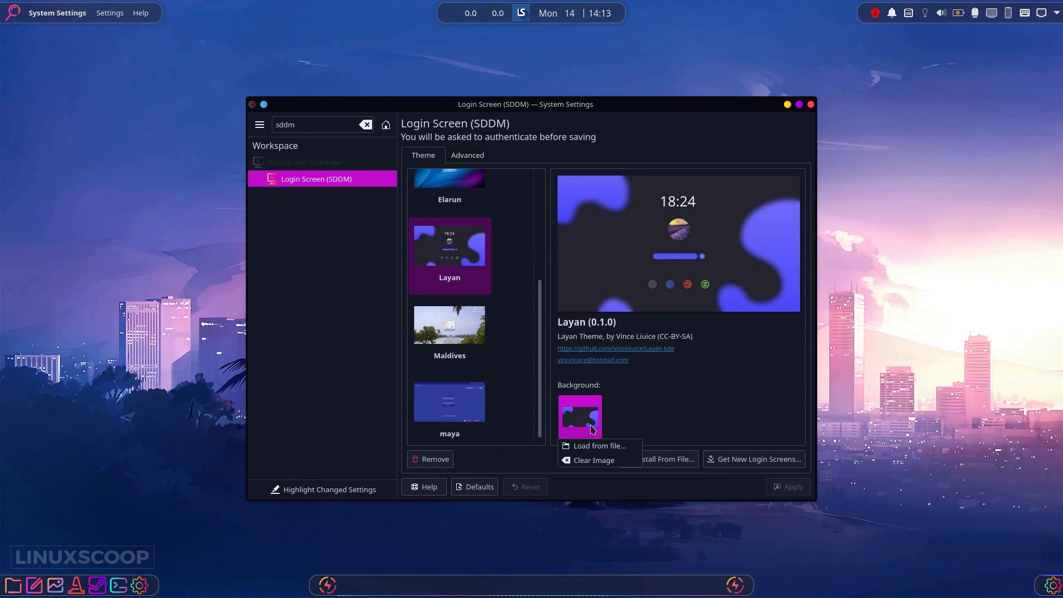
pyautogui.click(599, 447)
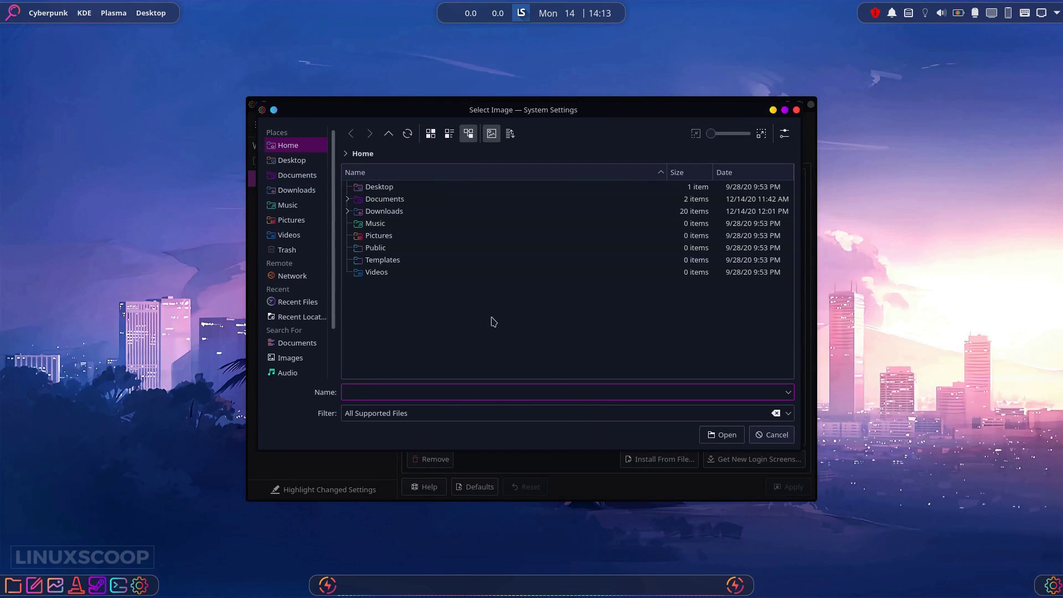
pyautogui.click(348, 212)
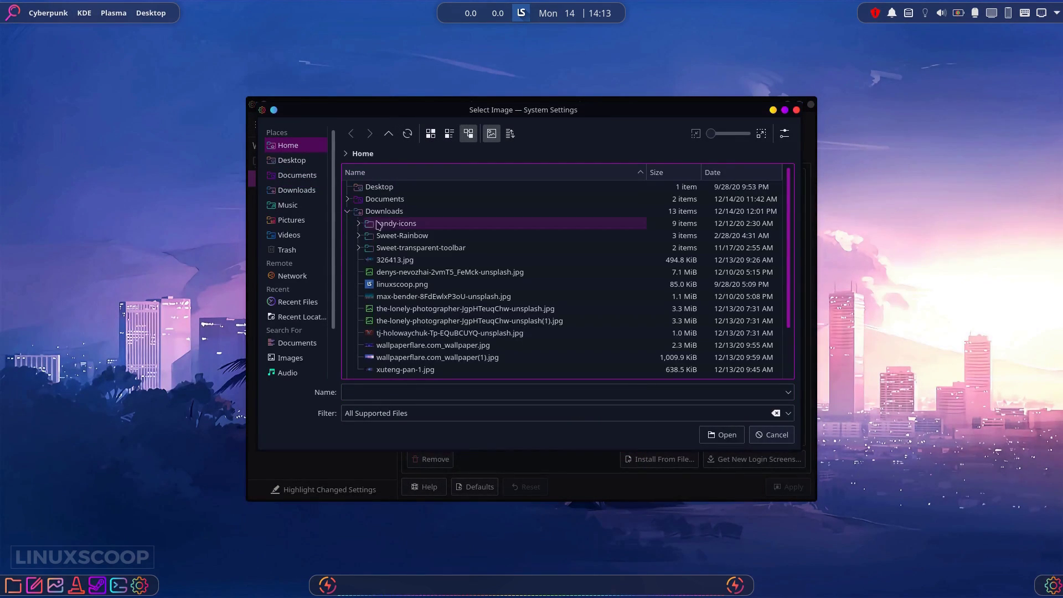
pyautogui.click(422, 357)
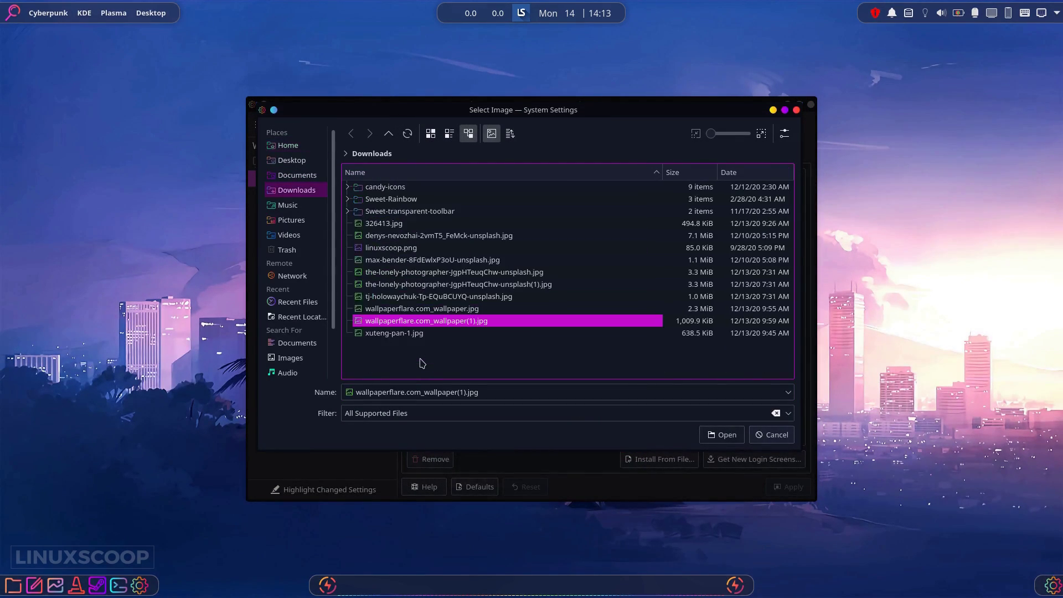
pyautogui.click(734, 435)
pyautogui.click(791, 487)
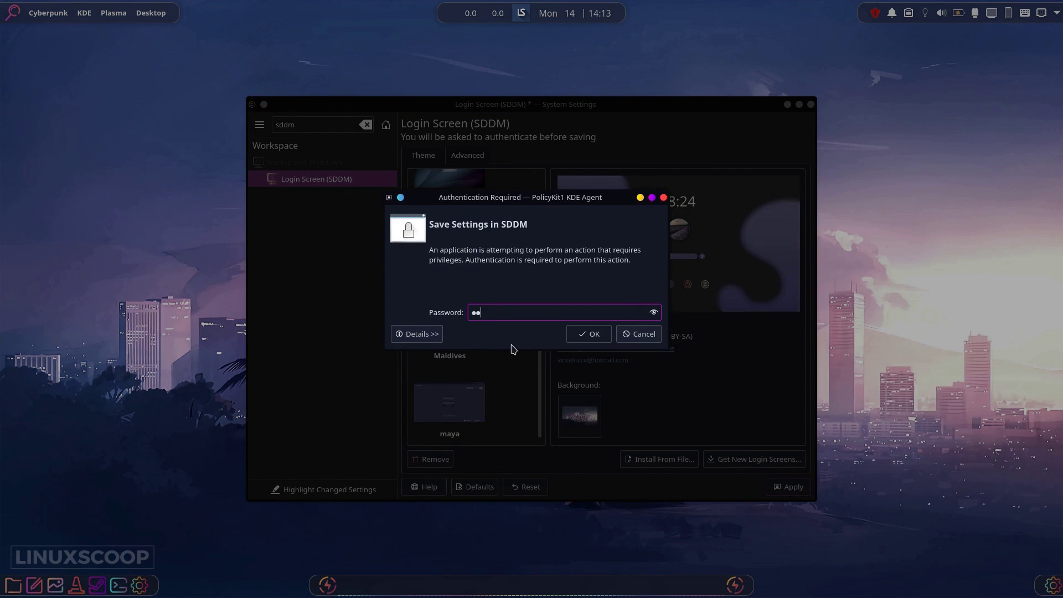
pyautogui.press('Return')
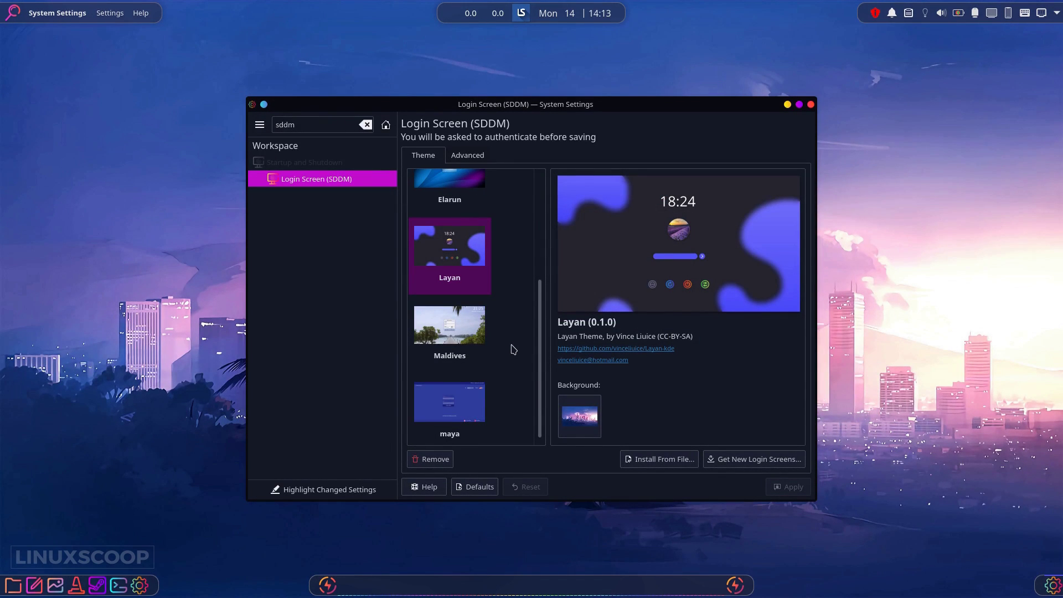
# Find the Screen Locking settings and apply the wallpaperflare.com city image as the lock screen wallpaper.
pyautogui.click(387, 132)
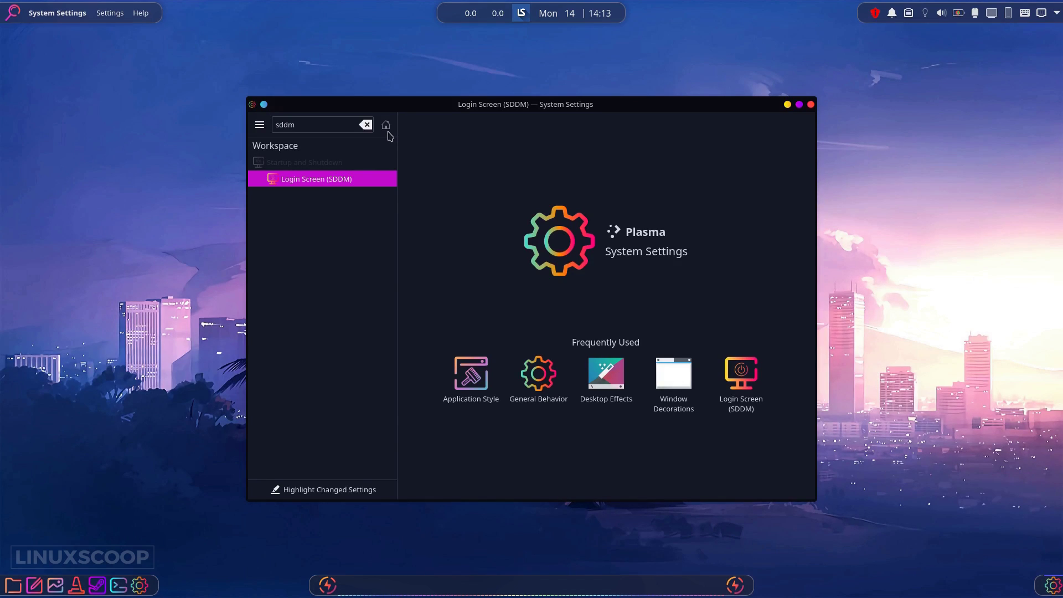
pyautogui.doubleClick(287, 125)
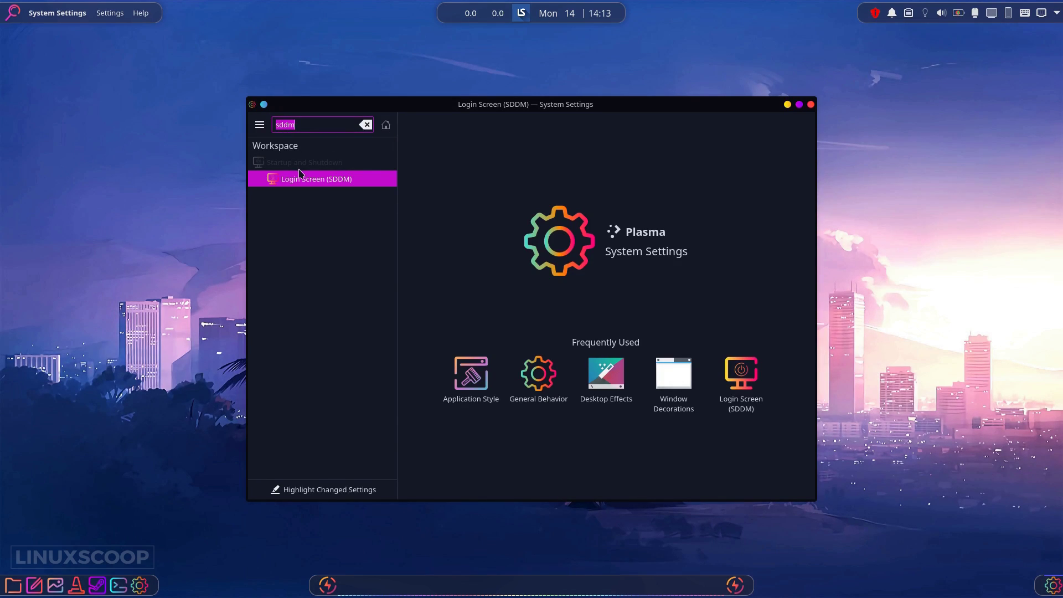
pyautogui.write('lock')
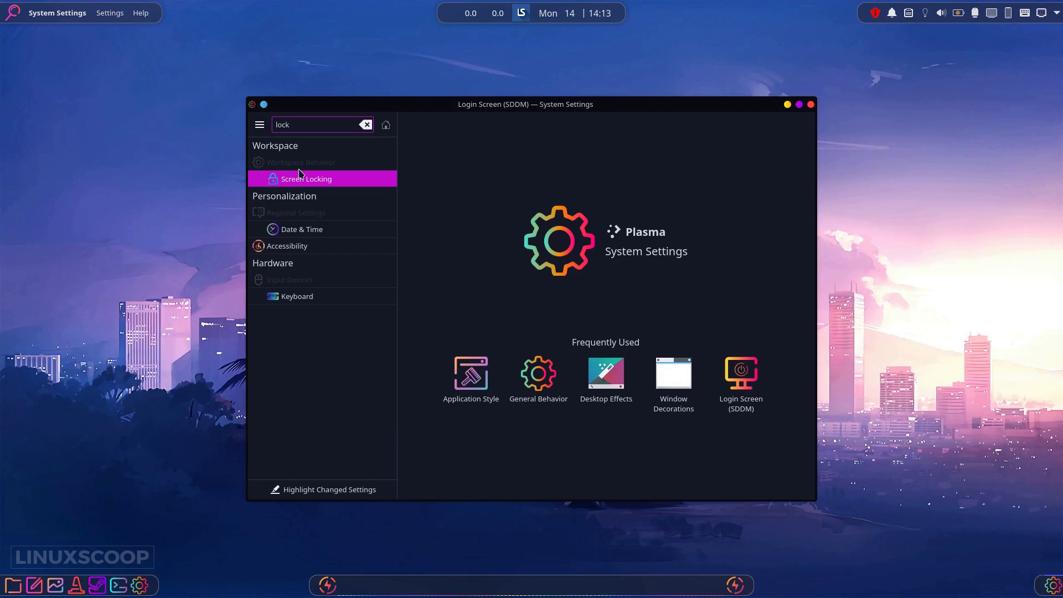
pyautogui.click(299, 182)
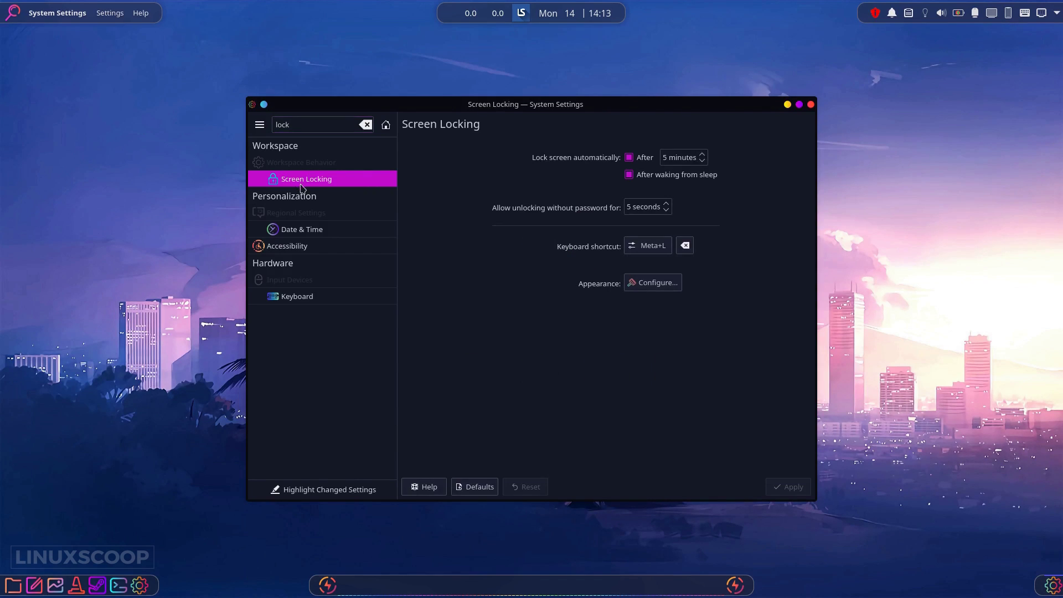
pyautogui.click(651, 283)
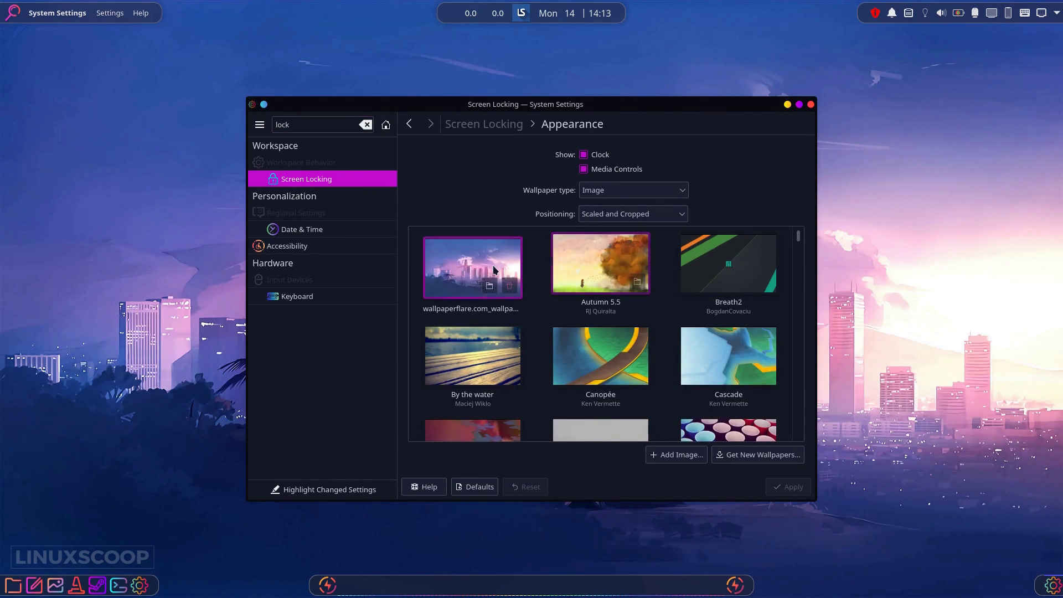
pyautogui.click(494, 269)
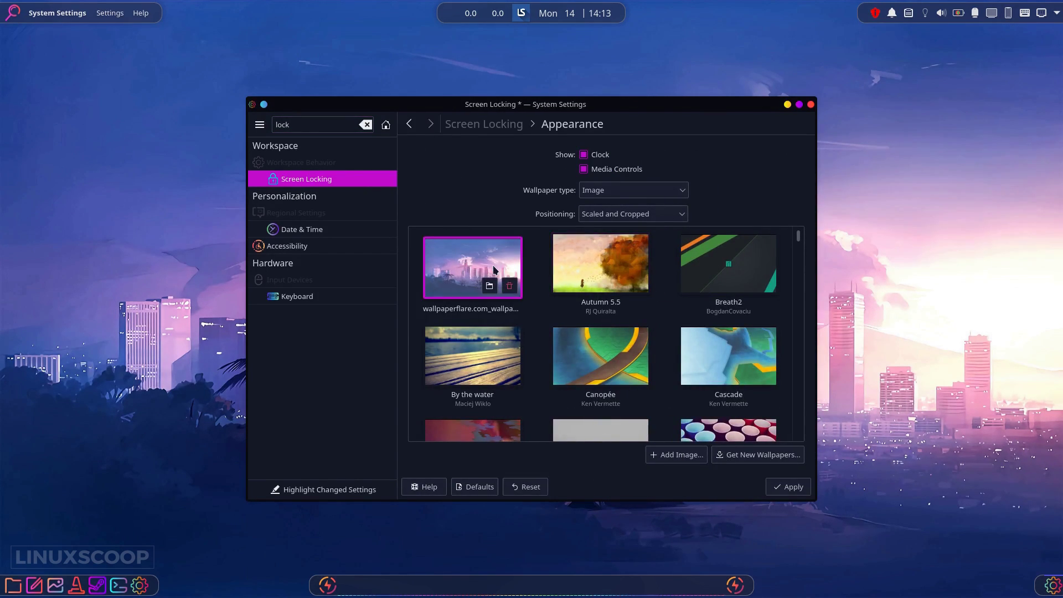
pyautogui.click(787, 488)
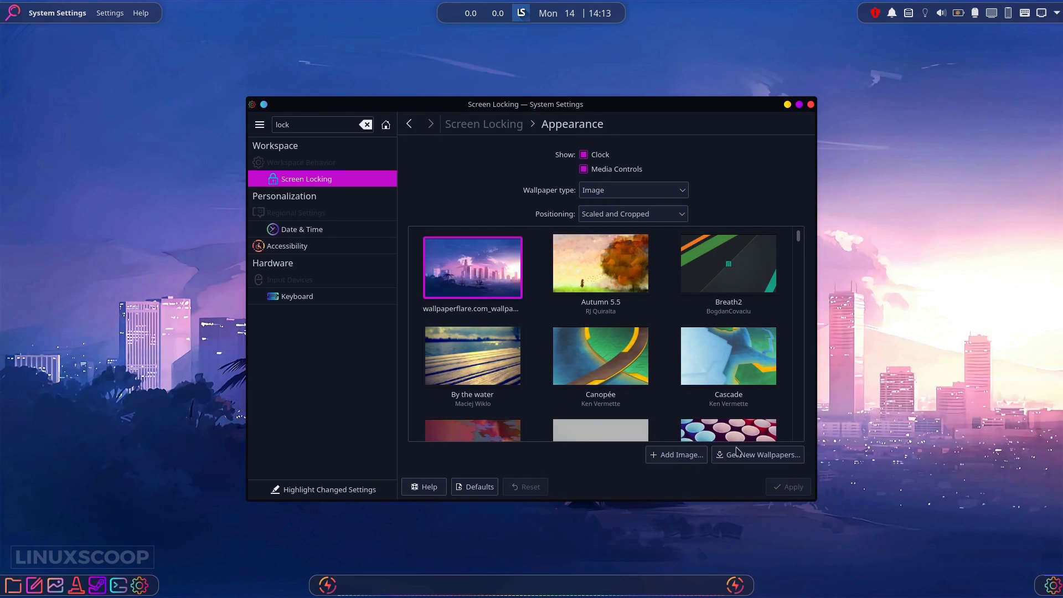
pyautogui.click(386, 125)
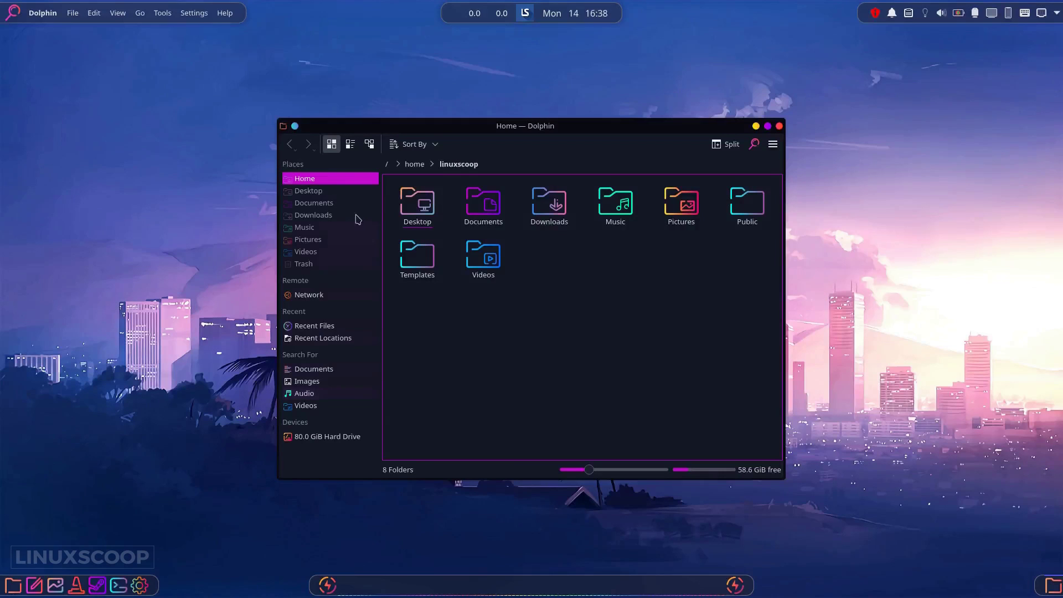
# In Dolphin, unlock the side panels and close the Places panel.
pyautogui.rightClick(347, 173)
pyautogui.click(376, 235)
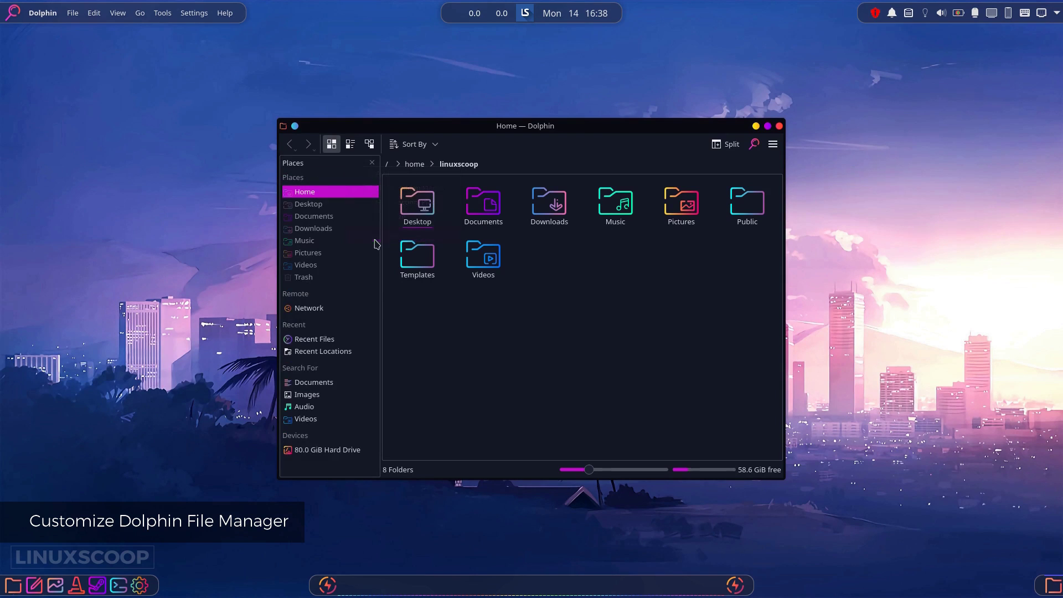
pyautogui.click(372, 162)
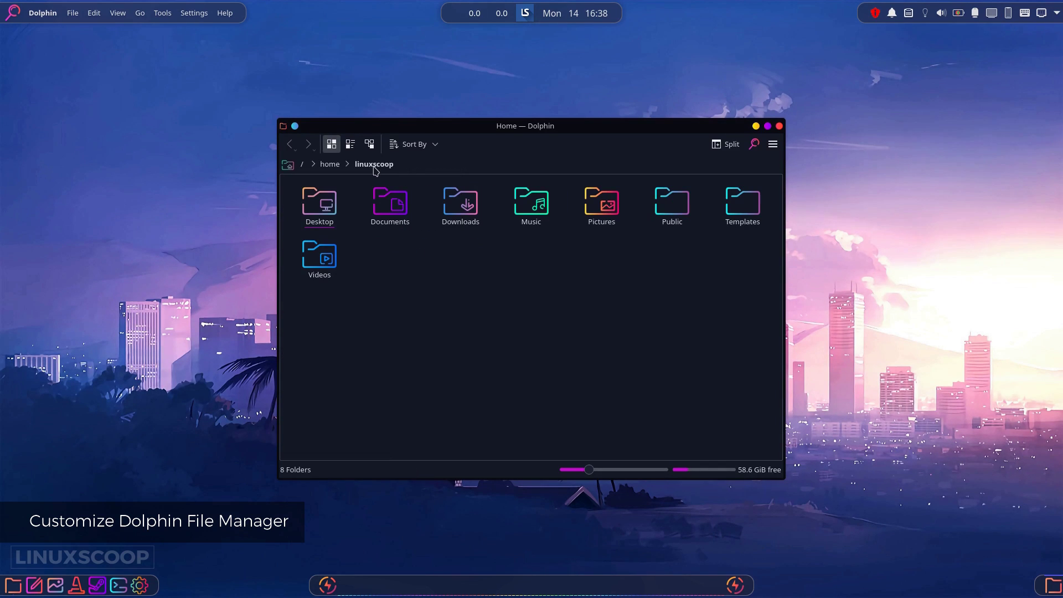
# Unlock Dolphin's toolbar positions and dock the main toolbar vertically along the file view's left edge.
pyautogui.rightClick(468, 146)
pyautogui.click(531, 211)
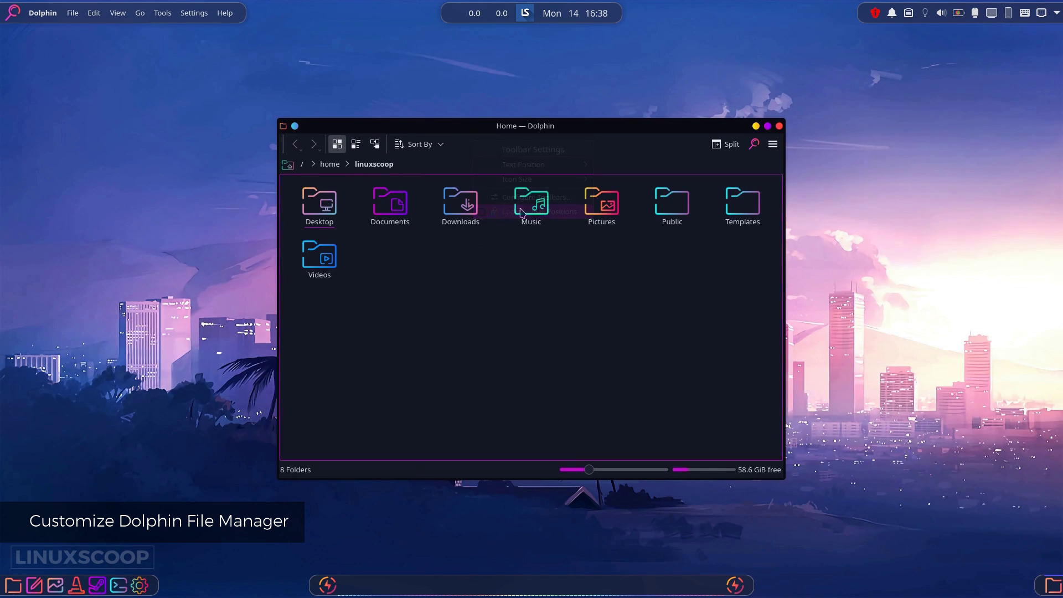
pyautogui.moveTo(283, 141); pyautogui.dragTo(310, 243)
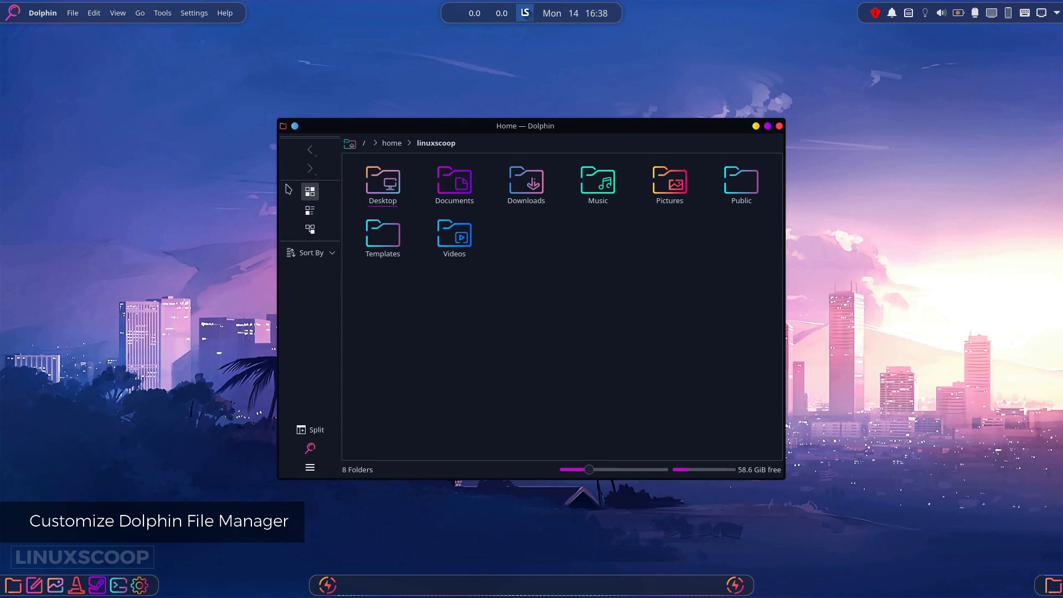
# Hide the text labels of the Sort By and Split toolbar items, and lock the toolbar positions again.
pyautogui.rightClick(317, 251)
pyautogui.click(334, 273)
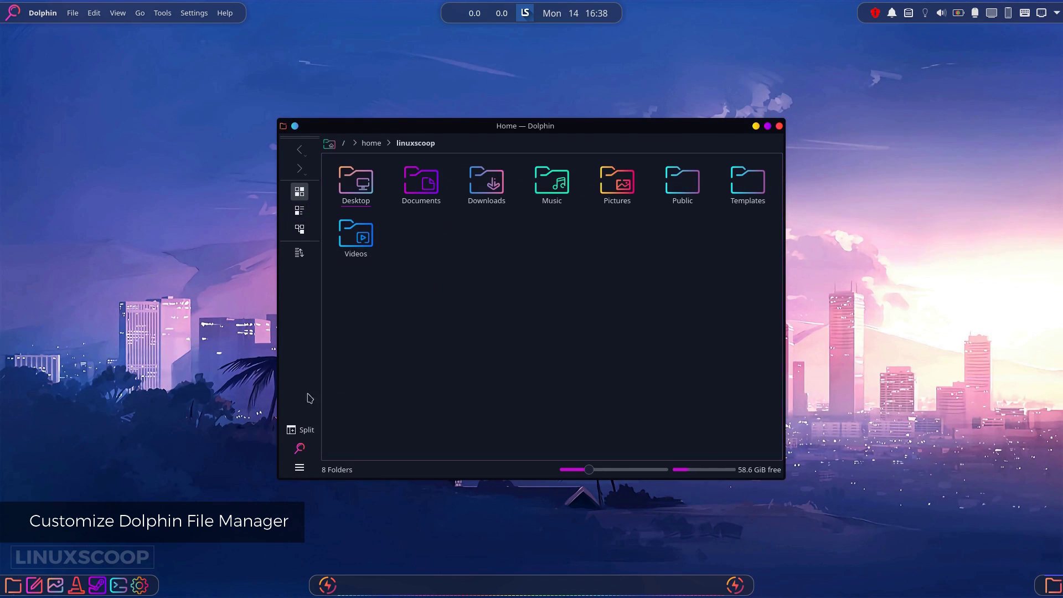
pyautogui.rightClick(308, 432)
pyautogui.click(343, 452)
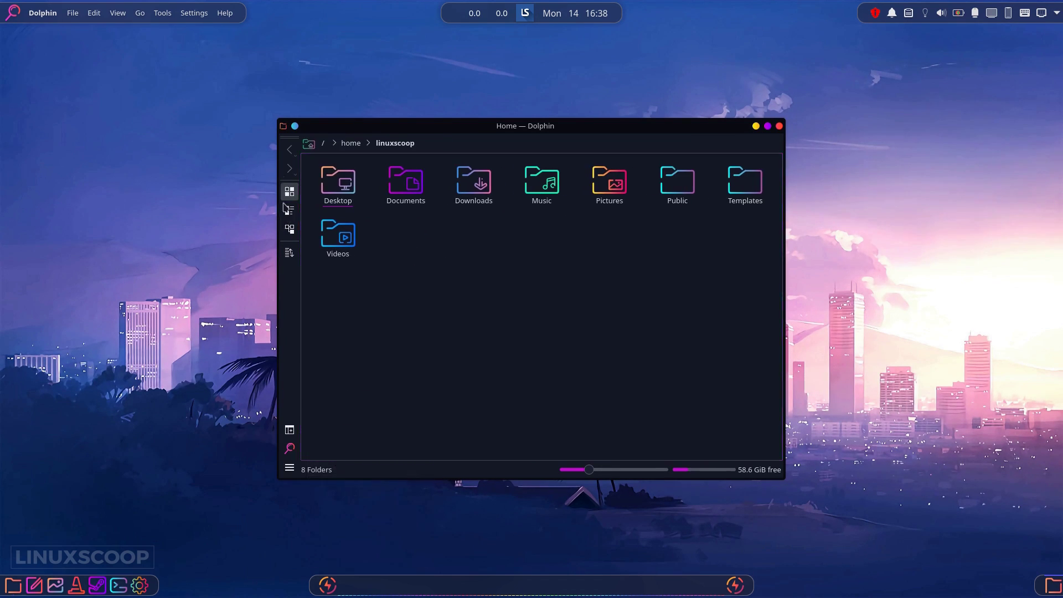
pyautogui.rightClick(286, 137)
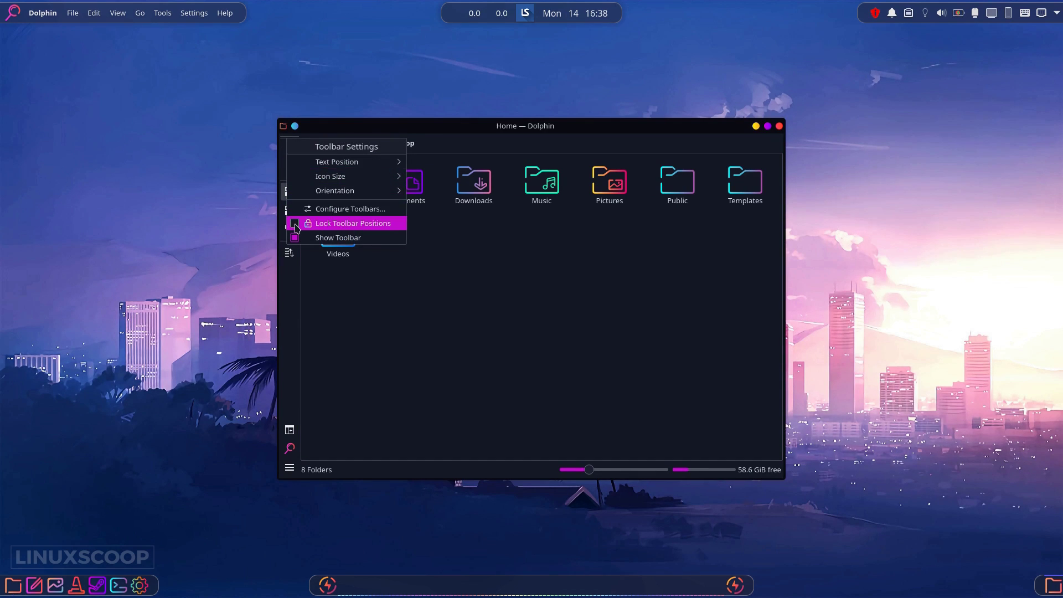
pyautogui.click(353, 223)
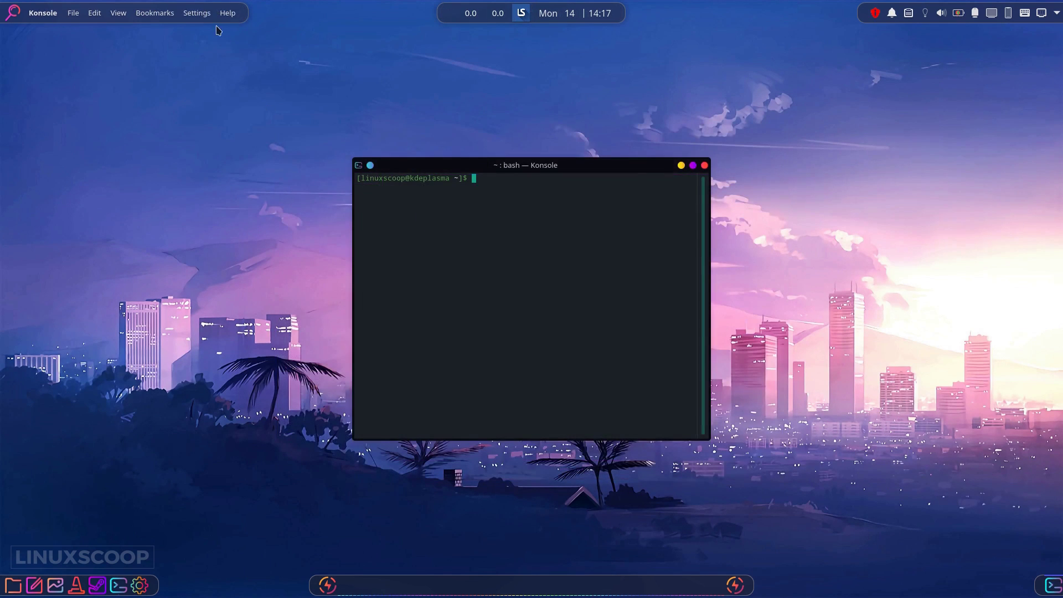
# In Konsole, create a new profile named cyberpunk.
pyautogui.click(197, 13)
pyautogui.click(205, 59)
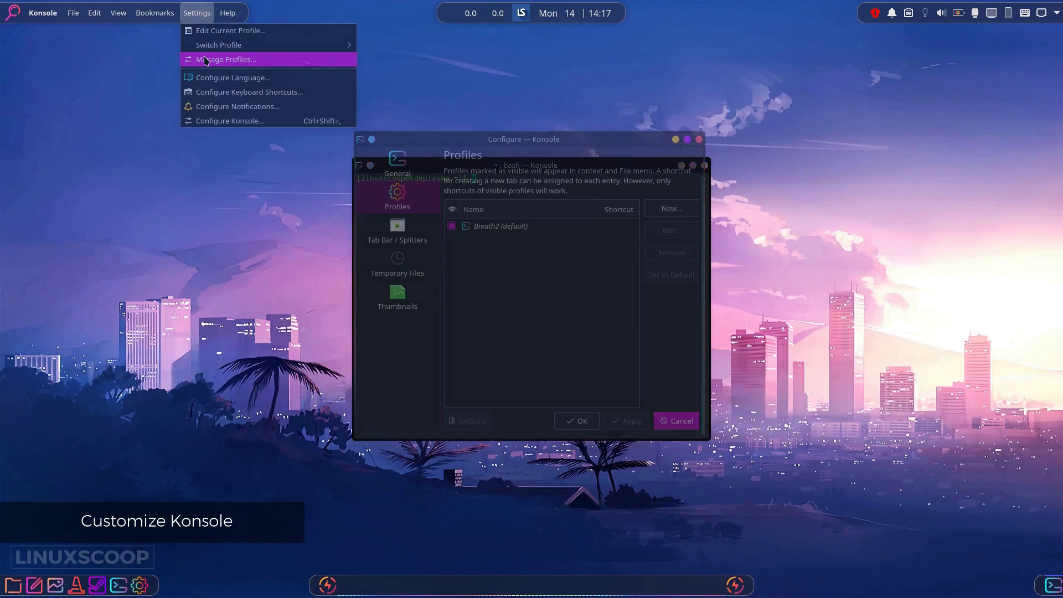
pyautogui.click(671, 209)
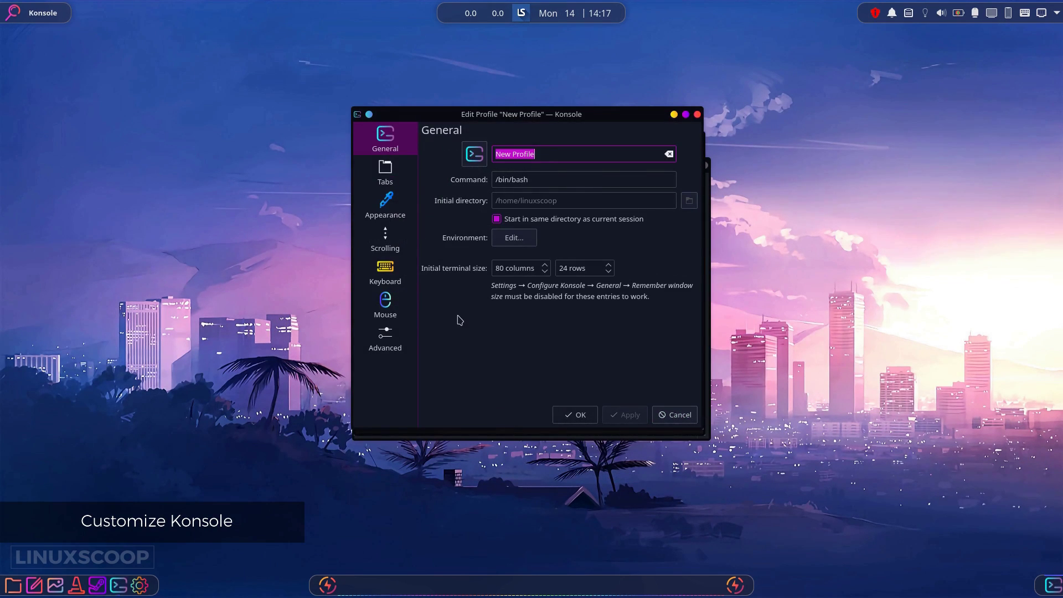
pyautogui.write('cyberpunk')
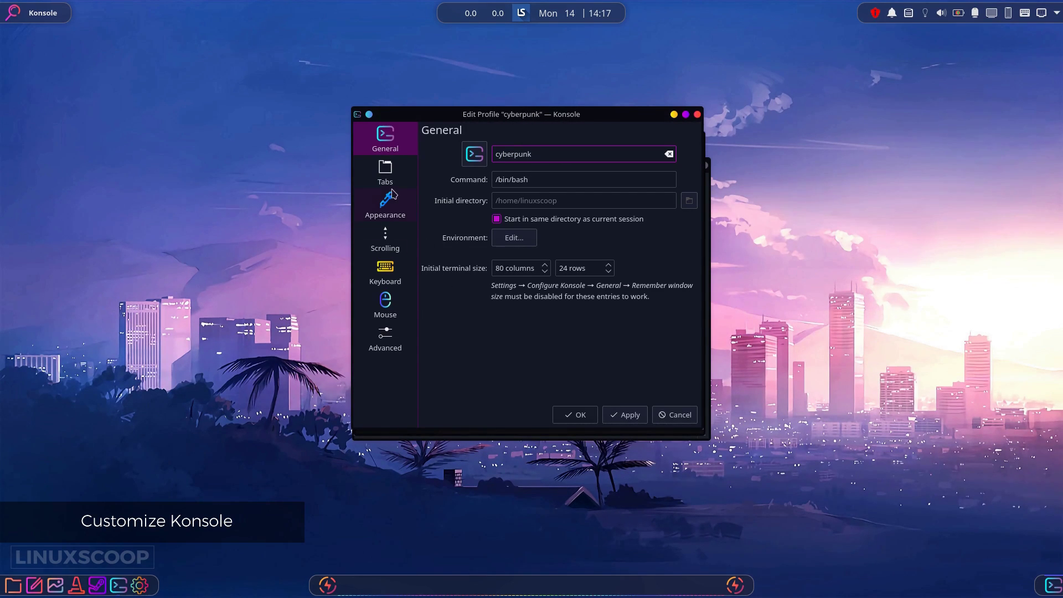
# From the cyberpunk profile's appearance settings, download and install the Sweet KDE color scheme.
pyautogui.click(391, 183)
pyautogui.click(394, 208)
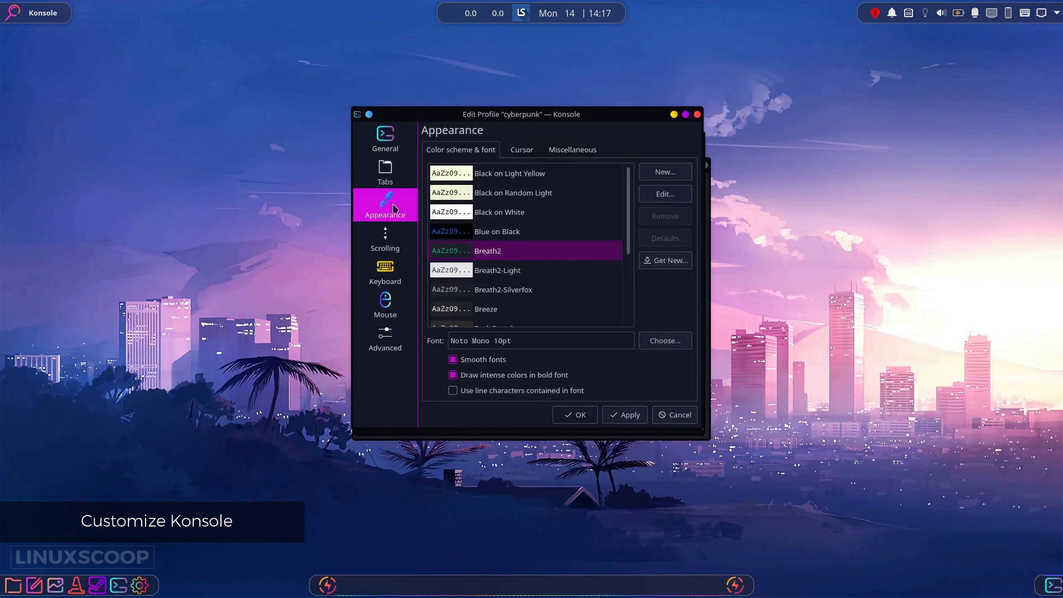
pyautogui.click(670, 264)
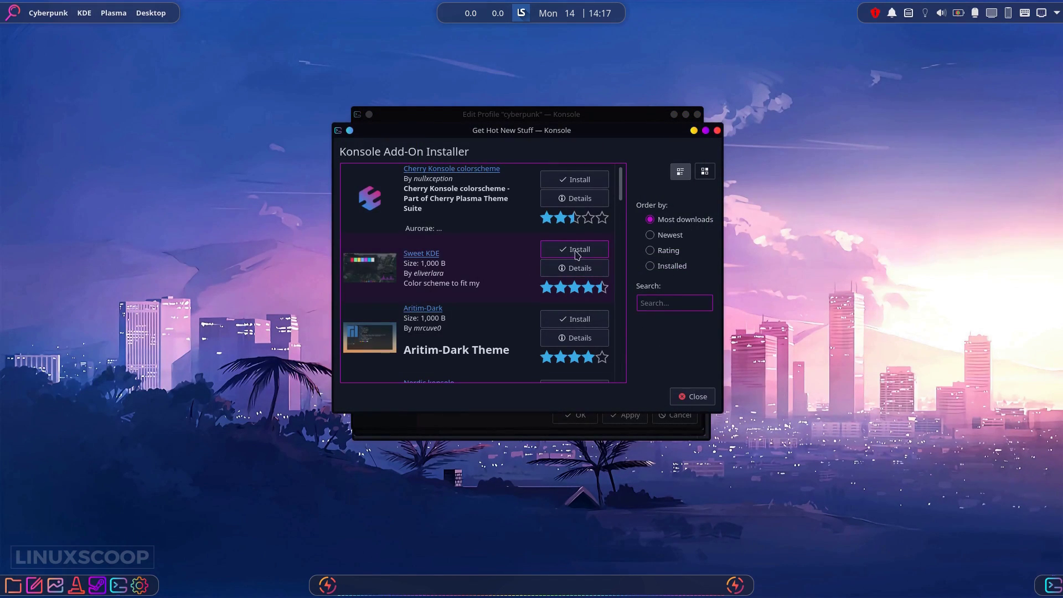
pyautogui.click(576, 251)
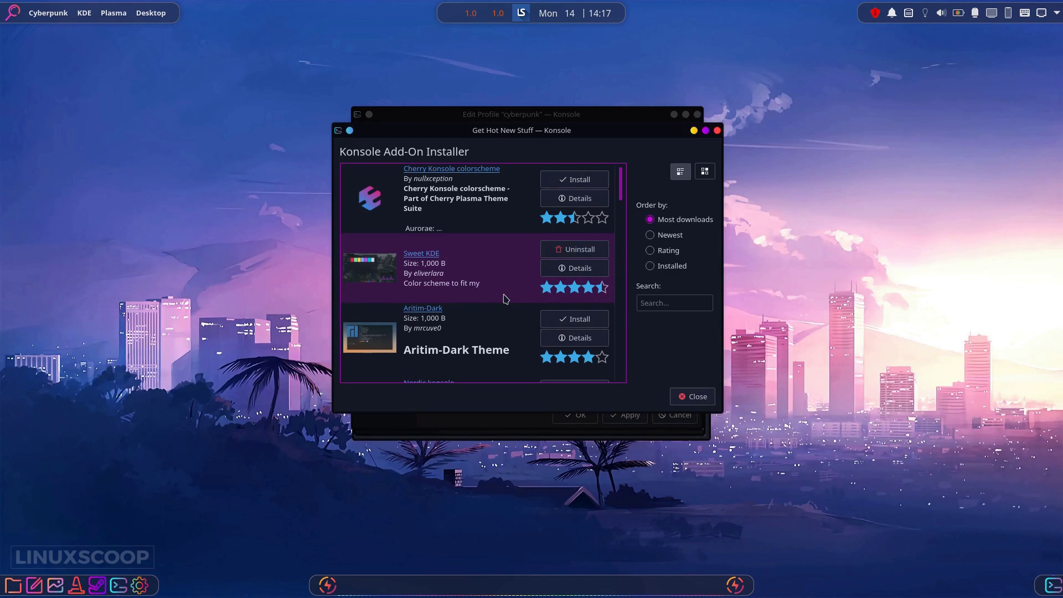
pyautogui.click(692, 396)
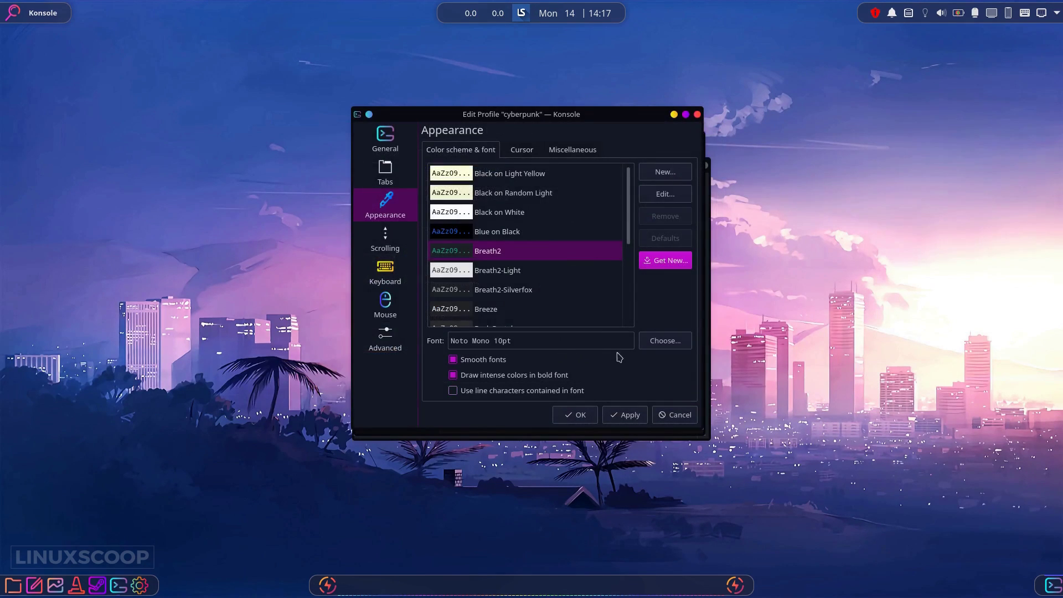
# Apply the Sweet color scheme to the cyberpunk profile and save the profile.
pyautogui.moveTo(628, 238); pyautogui.dragTo(627, 308)
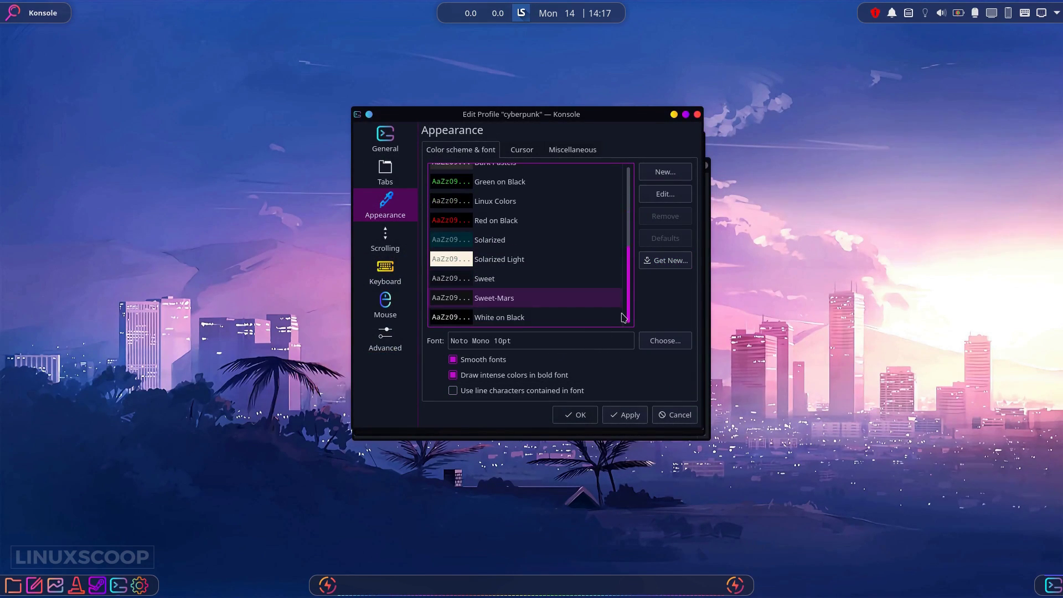
pyautogui.click(500, 283)
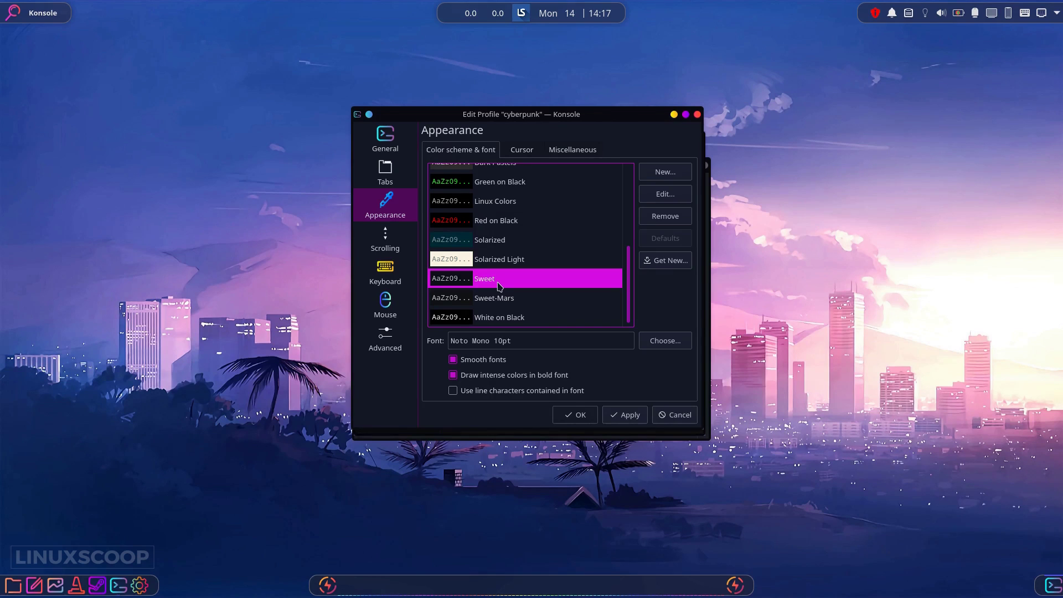
pyautogui.click(631, 416)
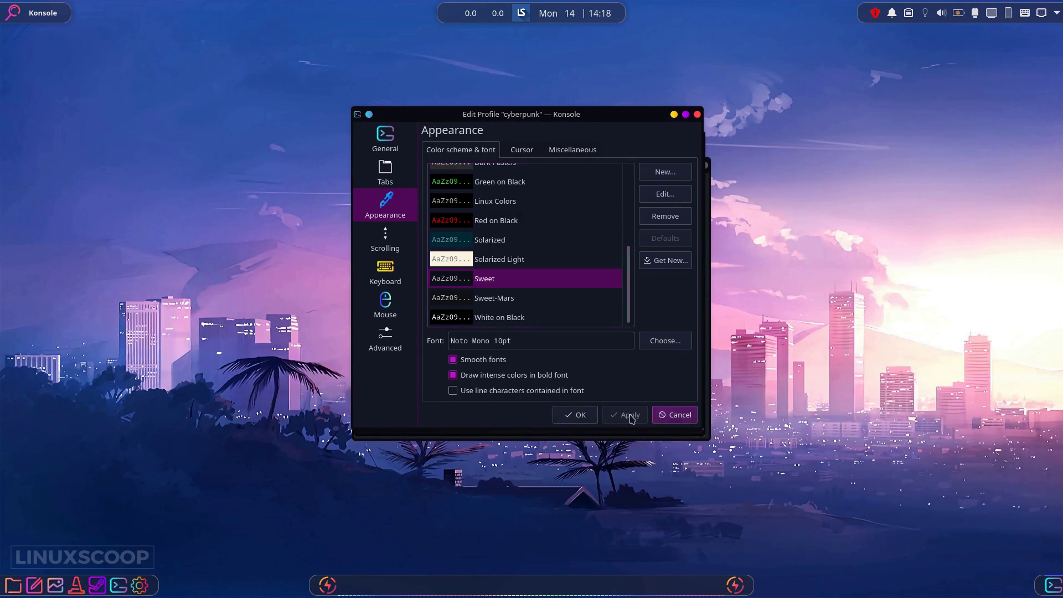
pyautogui.click(581, 415)
# Set cyberpunk as Konsole's default profile, save the configuration and close the terminal window.
pyautogui.click(517, 241)
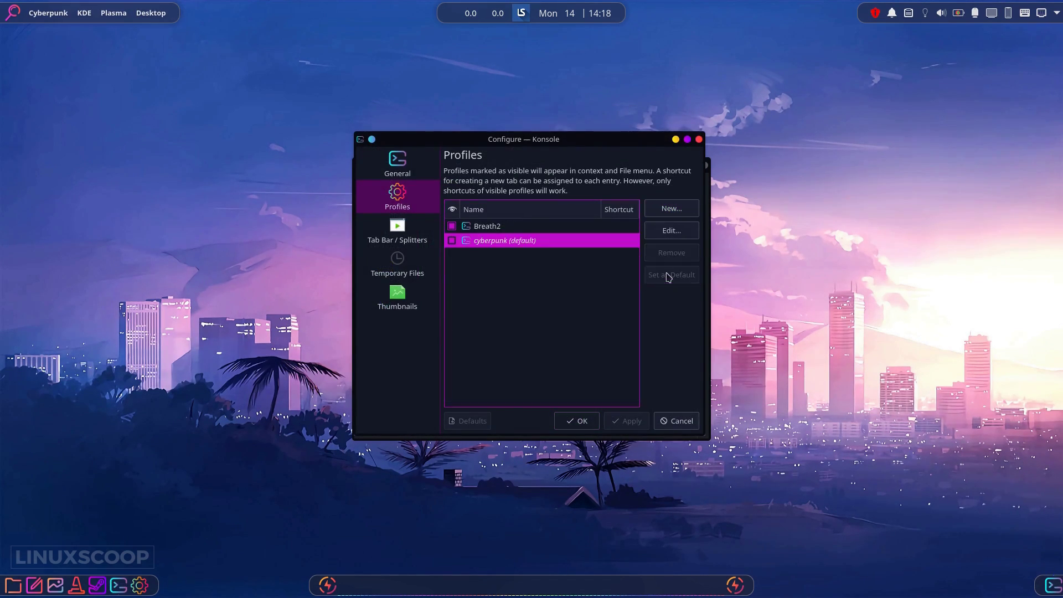
pyautogui.click(577, 420)
pyautogui.click(699, 166)
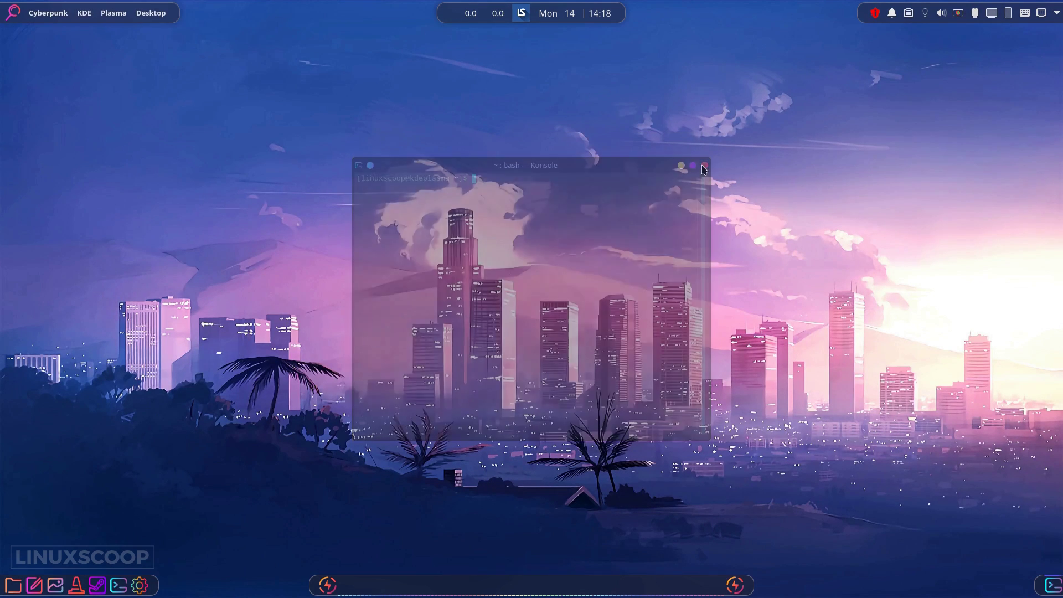
# Reopen Konsole to check the new profile and list the home directory with ls.
pyautogui.click(119, 585)
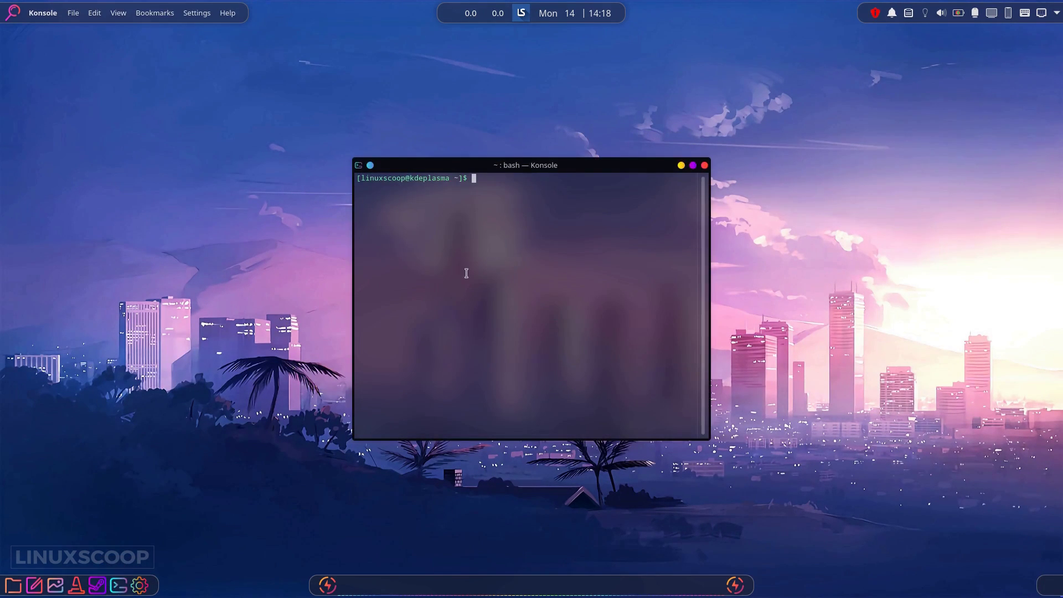
pyautogui.write('ls')
pyautogui.press('Return')
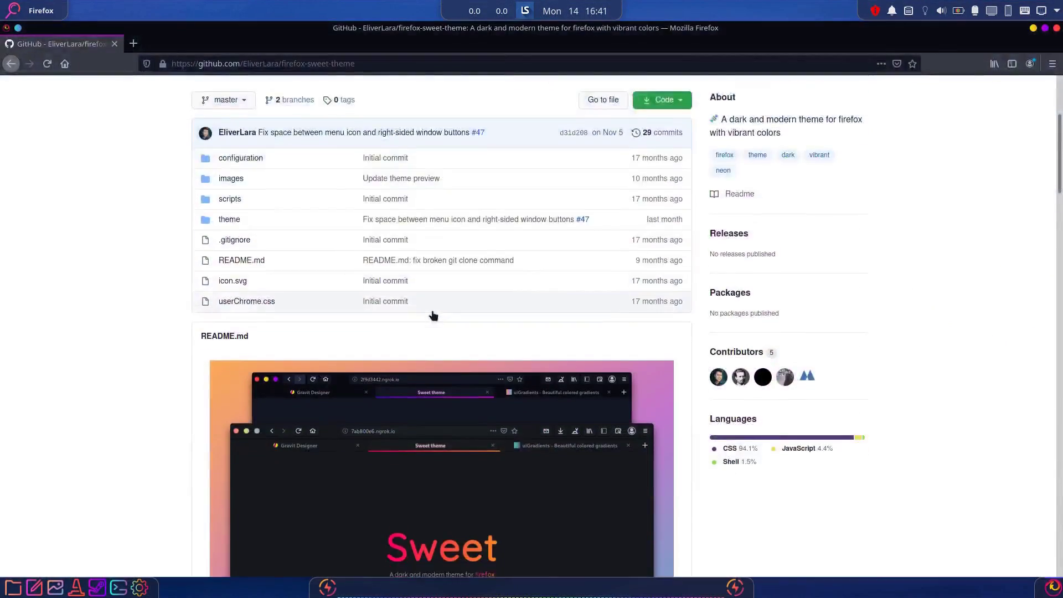
# In Firefox, find the manual installation instructions in the firefox-sweet-theme README and copy the about:support address.
pyautogui.scroll(-15, 429, 311)
pyautogui.scroll(-10, 434, 322)
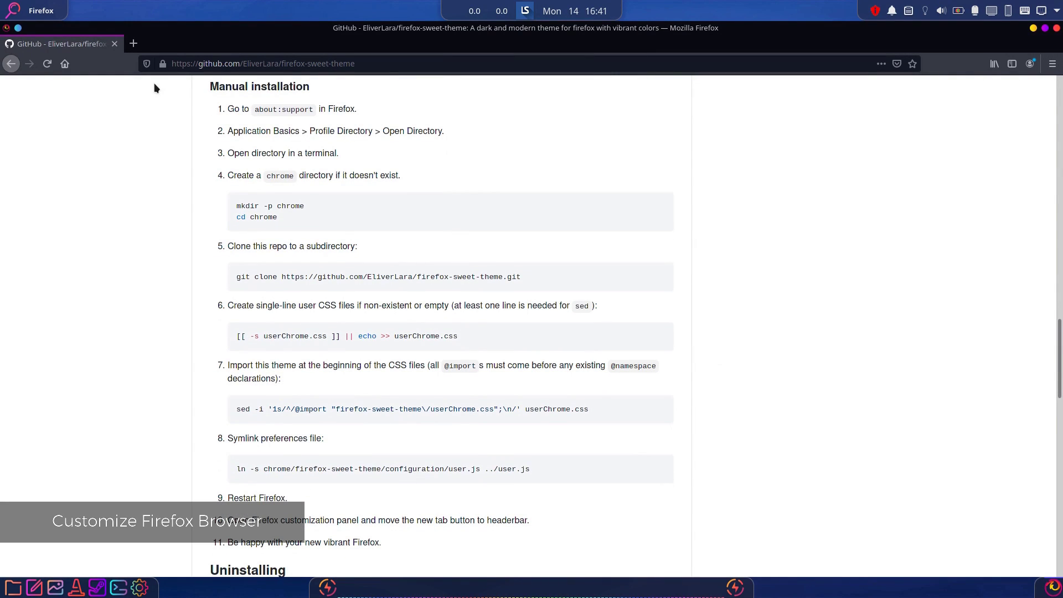
pyautogui.moveTo(254, 109); pyautogui.dragTo(311, 109)
pyautogui.hotkey('ctrl', 'c')
pyautogui.rightClick(308, 109)
pyautogui.click(324, 114)
# Load about:support in a new tab, open the Firefox profile directory and return to the theme's installation instructions.
pyautogui.click(132, 43)
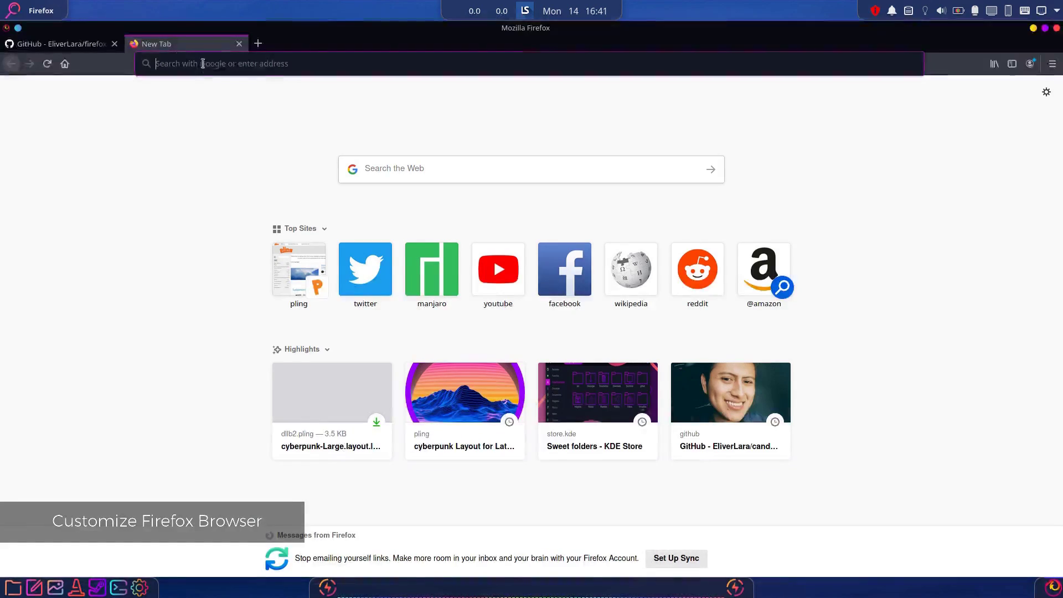
pyautogui.rightClick(205, 67)
pyautogui.click(241, 133)
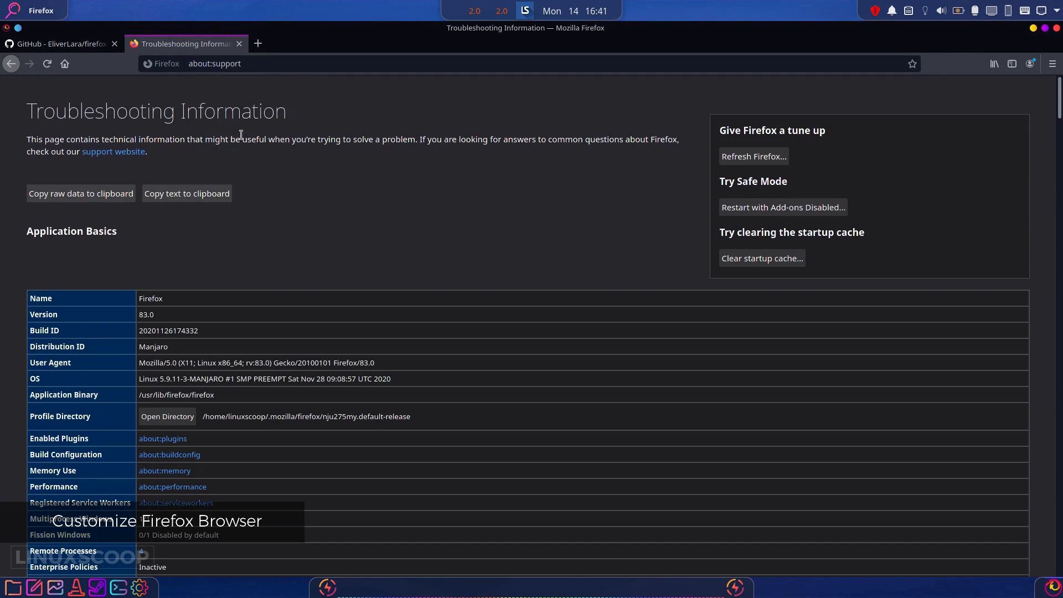
pyautogui.click(169, 417)
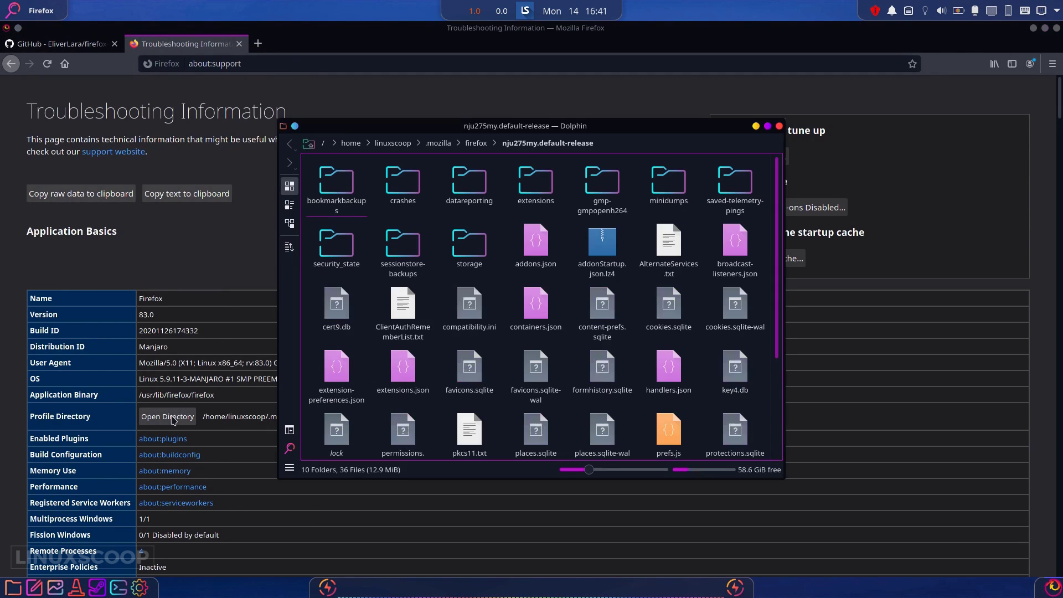
pyautogui.click(89, 49)
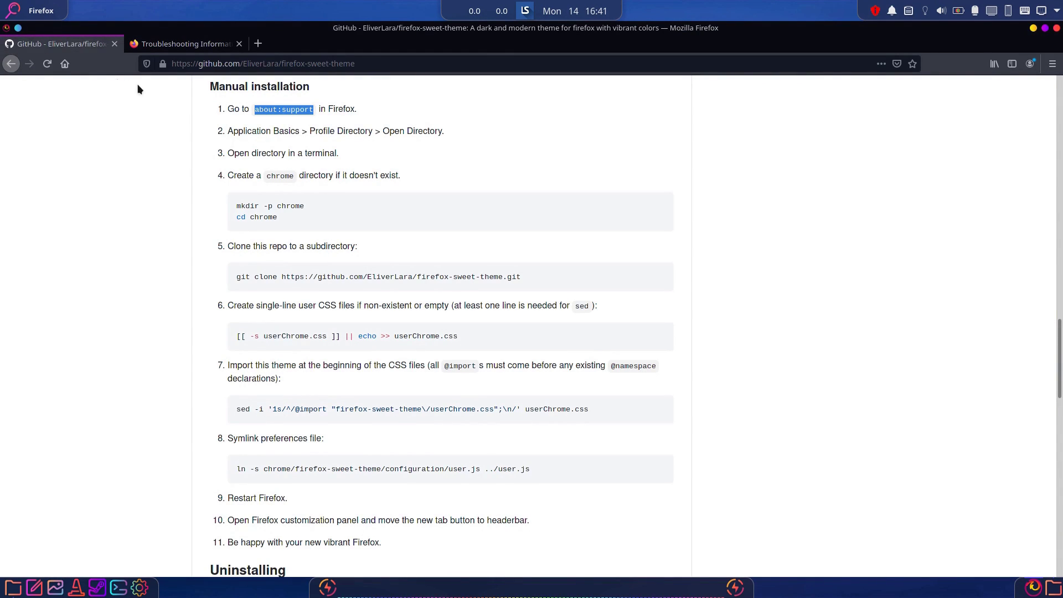
# Copy the README's mkdir -p chrome command and run it in a terminal opened in the Firefox profile directory.
pyautogui.moveTo(310, 206); pyautogui.dragTo(235, 206)
pyautogui.rightClick(247, 206)
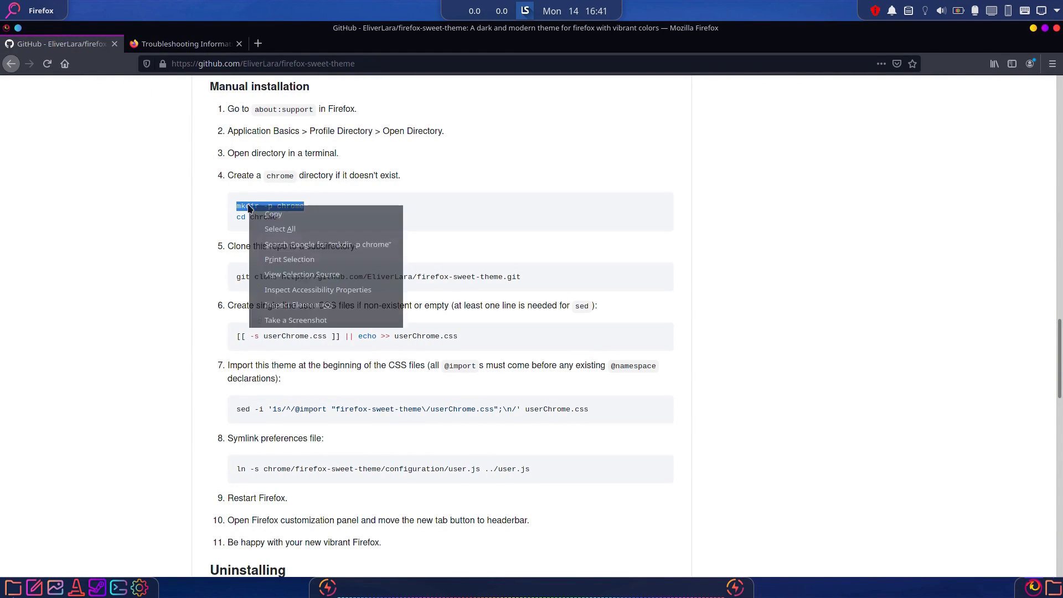
pyautogui.click(273, 214)
pyautogui.click(1053, 587)
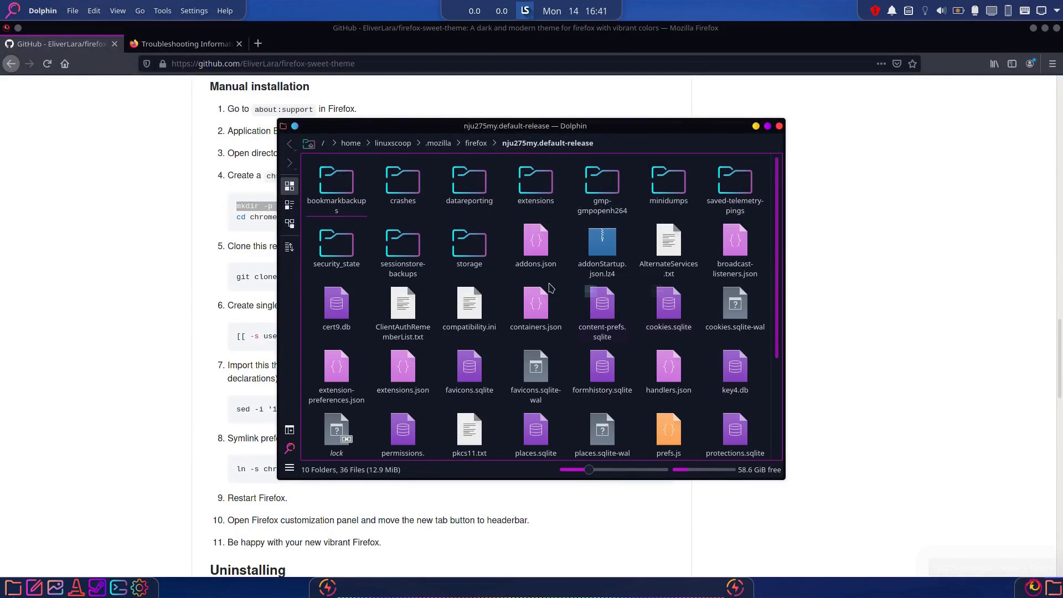
pyautogui.rightClick(560, 284)
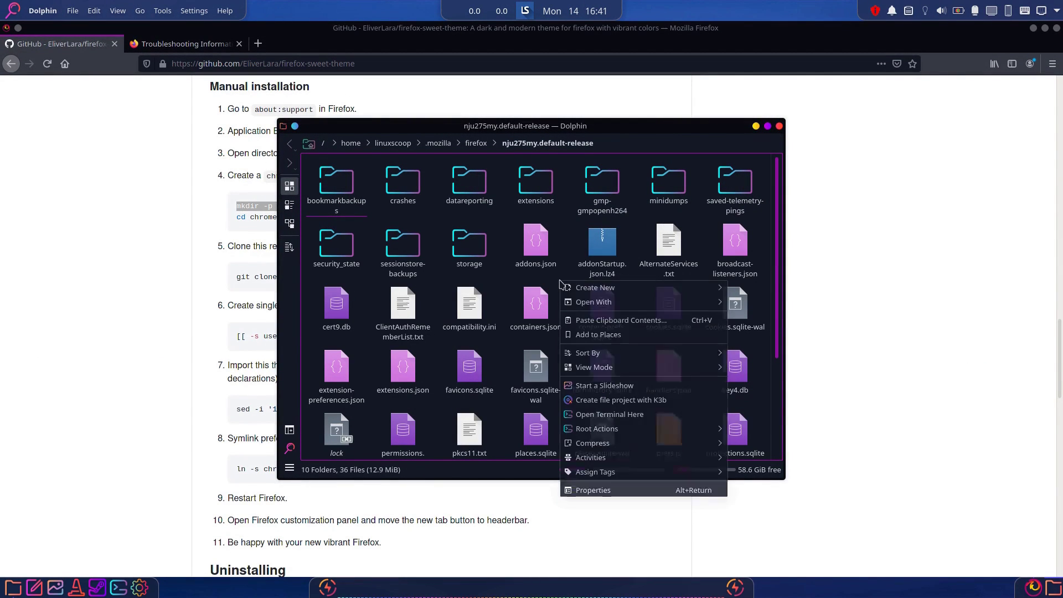
pyautogui.click(609, 414)
pyautogui.rightClick(483, 233)
pyautogui.click(515, 234)
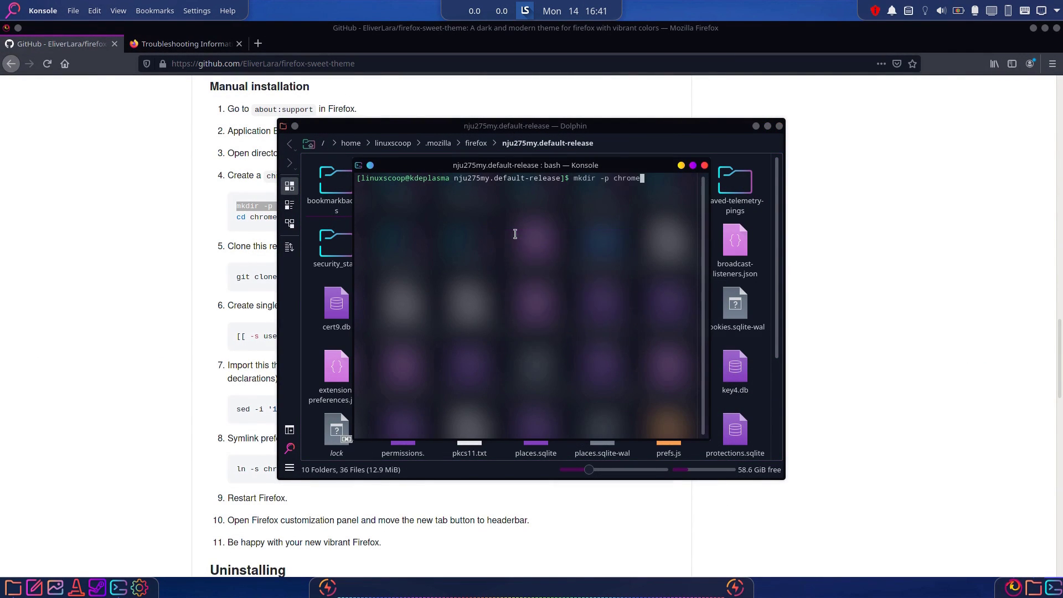
pyautogui.press('Return')
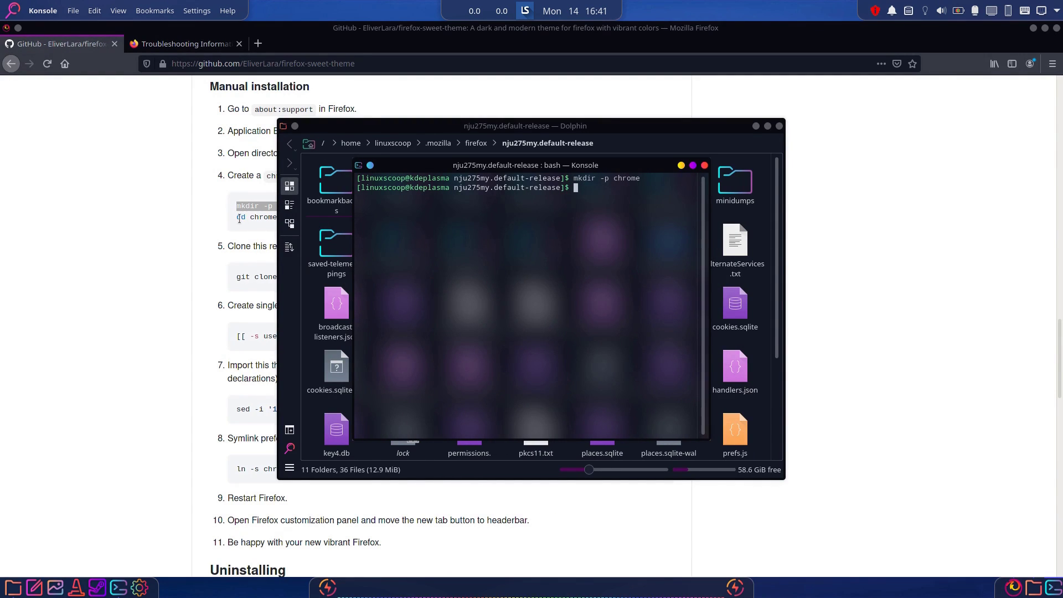
# Copy the cd chrome command from the README and run it in the terminal to enter the chrome directory.
pyautogui.moveTo(237, 218); pyautogui.dragTo(283, 223)
pyautogui.rightClick(273, 220)
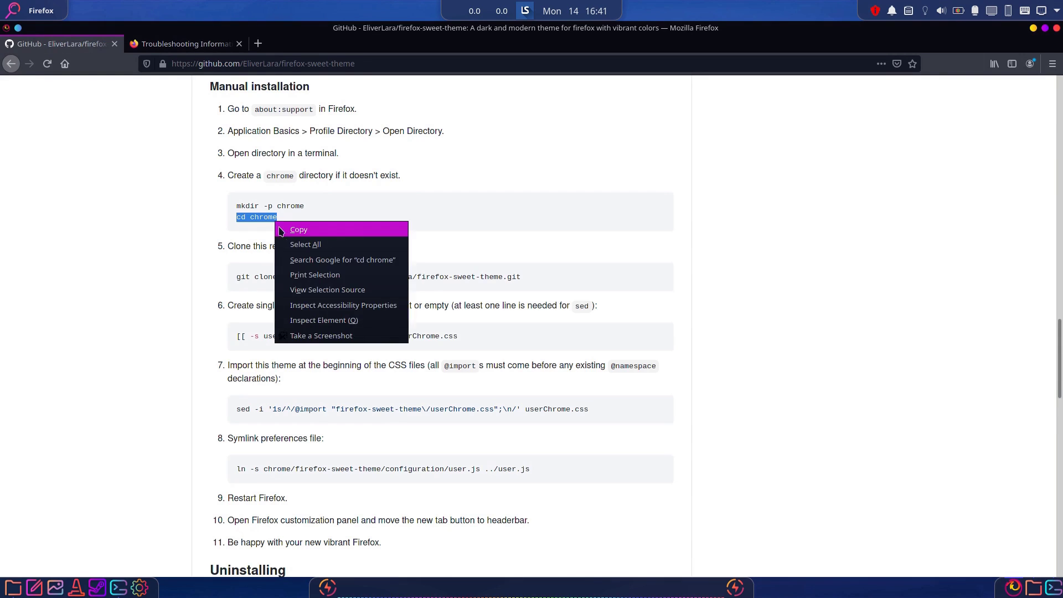
pyautogui.click(287, 230)
pyautogui.click(1052, 587)
pyautogui.rightClick(479, 243)
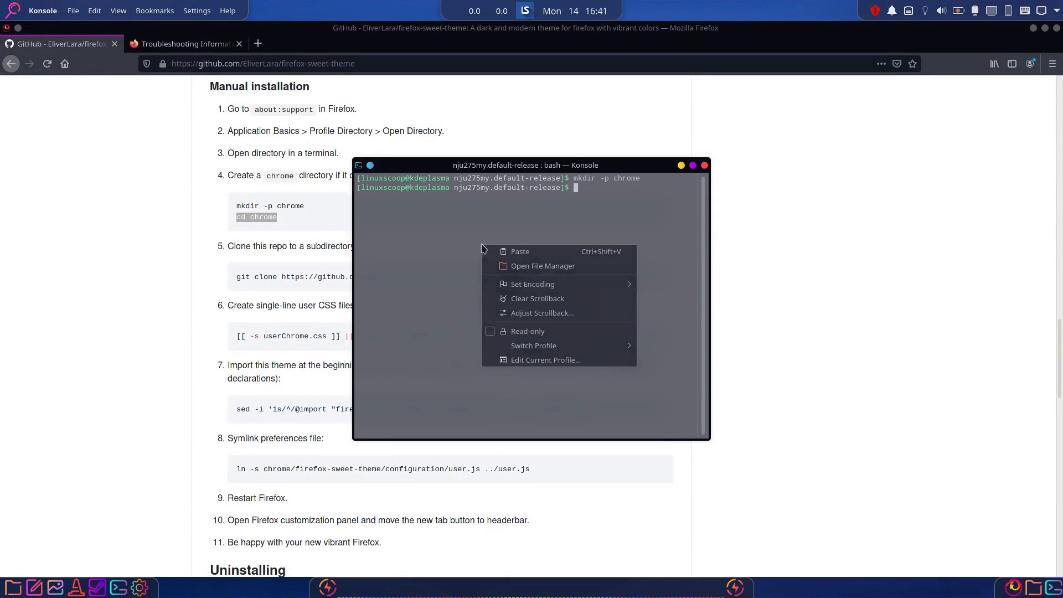
pyautogui.click(501, 250)
pyautogui.press('Return')
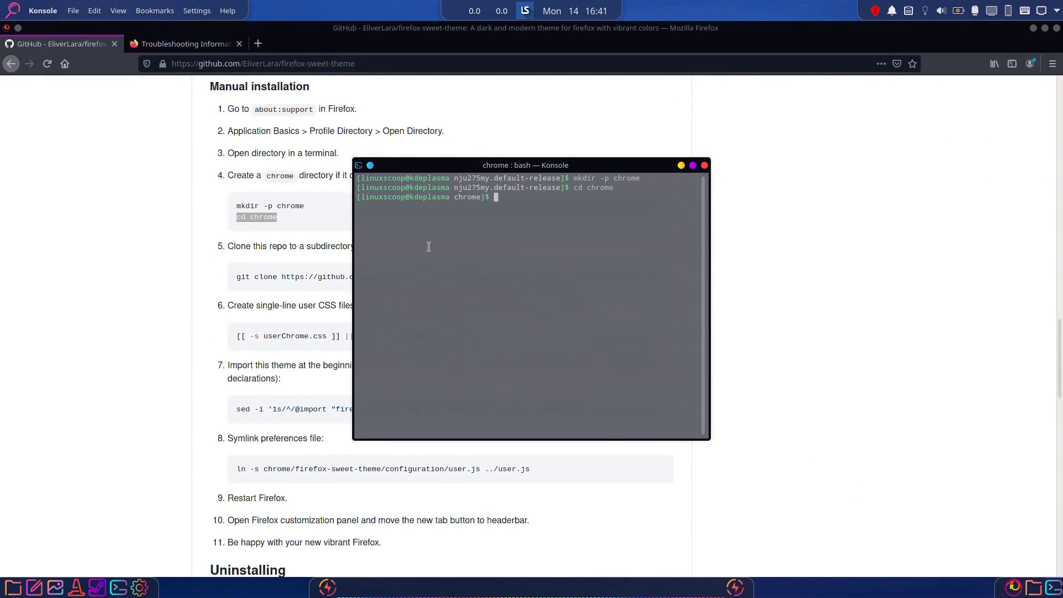
# Clone the firefox-sweet-theme repository into the chrome directory with the README's git clone command.
pyautogui.moveTo(235, 282); pyautogui.dragTo(521, 278)
pyautogui.rightClick(510, 283)
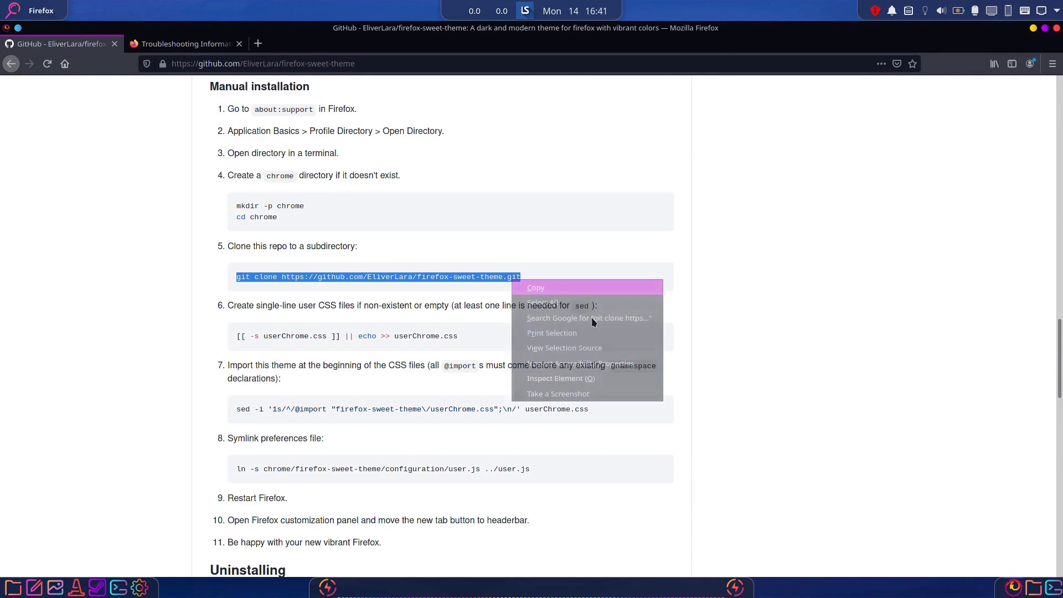
pyautogui.click(536, 287)
pyautogui.click(1052, 586)
pyautogui.rightClick(495, 217)
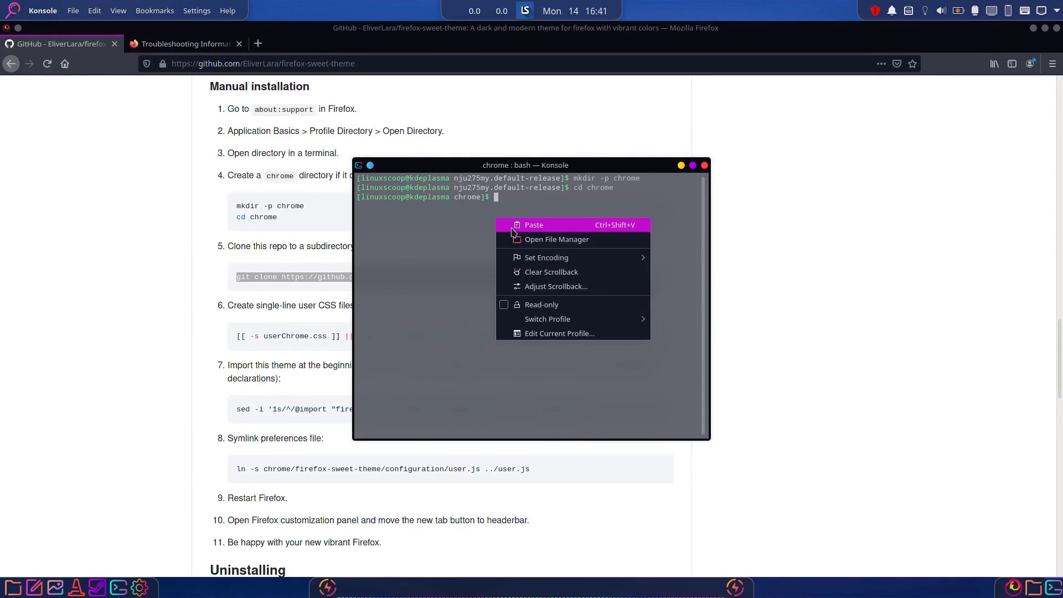
pyautogui.click(521, 227)
pyautogui.press('Return')
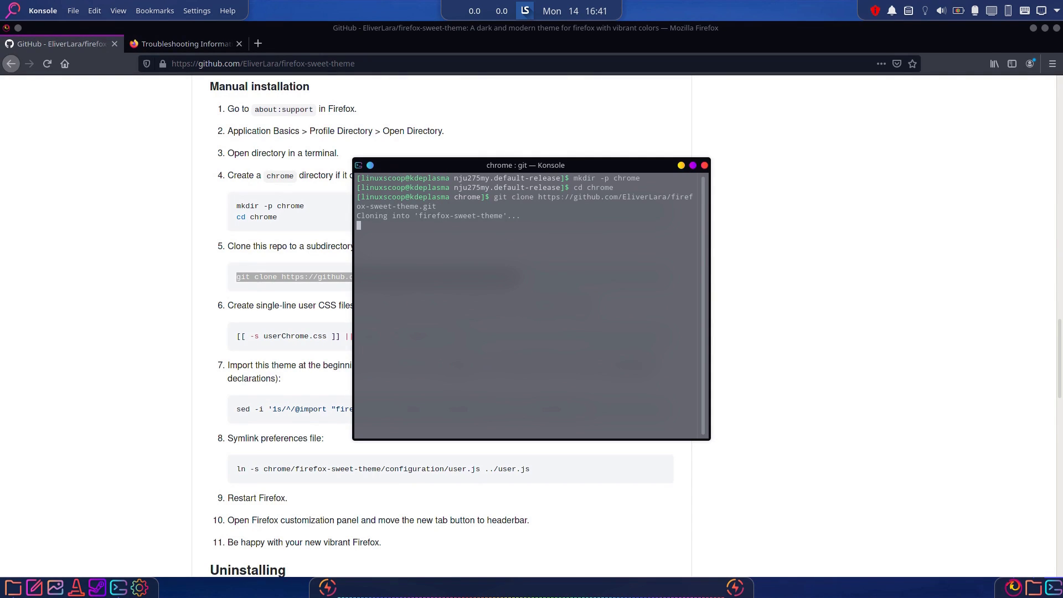
# Create a single-line userChrome.css in the chrome directory by running the README's [[ -s userChrome.css ]] || echo >> userChrome.css command.
pyautogui.click(332, 307)
pyautogui.moveTo(270, 329); pyautogui.dragTo(437, 335)
pyautogui.rightClick(437, 336)
pyautogui.click(451, 342)
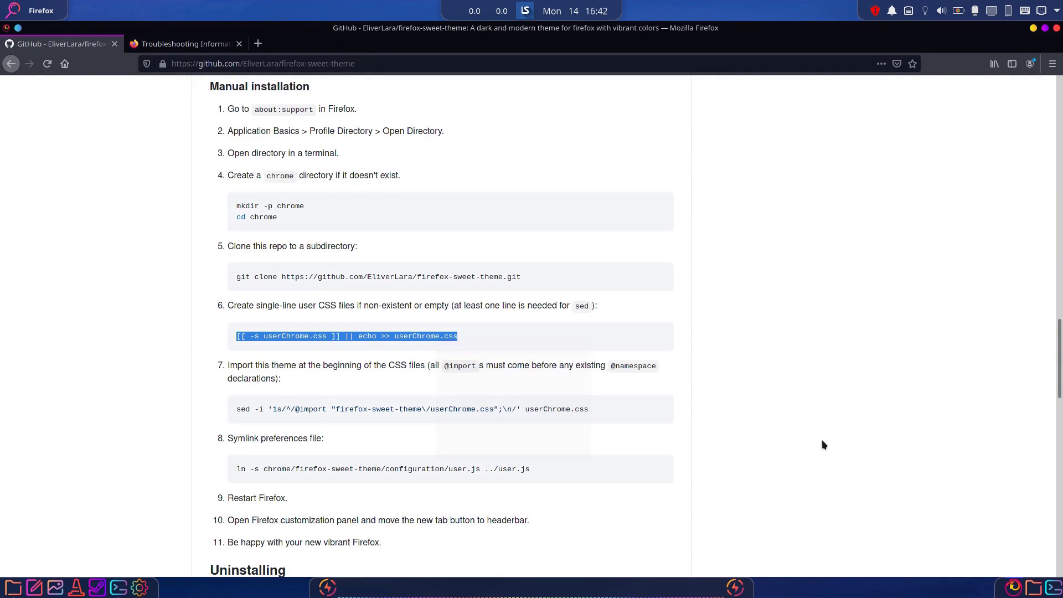
pyautogui.click(1055, 591)
pyautogui.rightClick(496, 268)
pyautogui.click(502, 280)
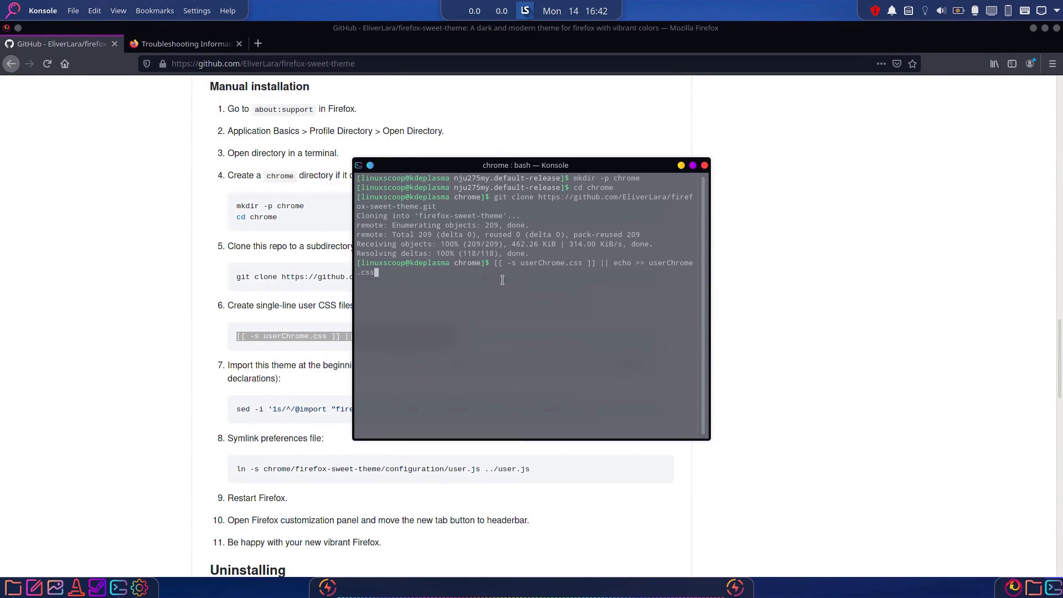
pyautogui.press('Return')
# Add the firefox-sweet-theme import at the beginning of userChrome.css by running the README's sed -i command.
pyautogui.click(302, 395)
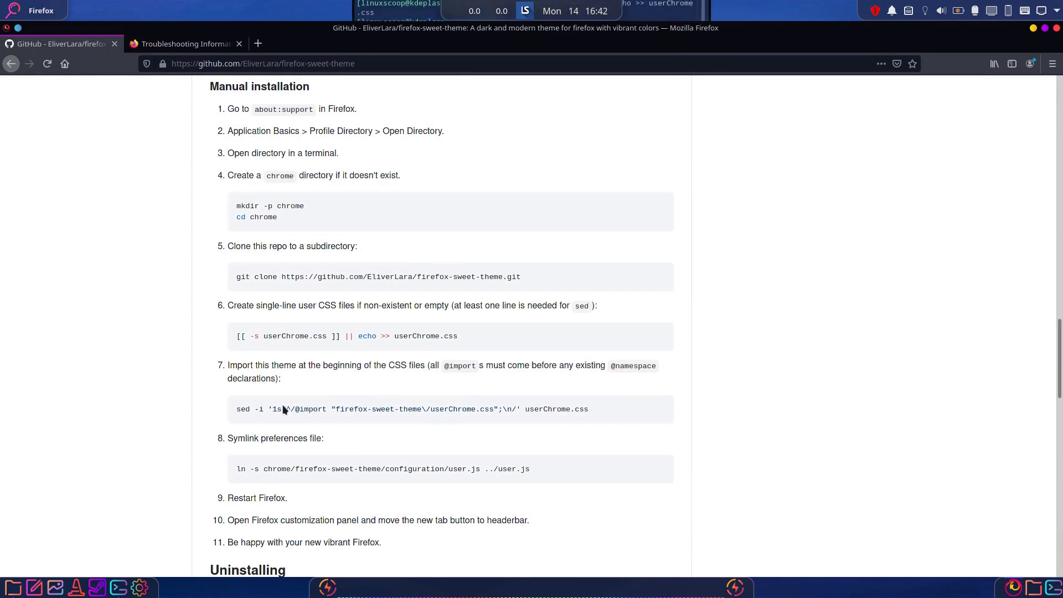
pyautogui.moveTo(236, 410); pyautogui.dragTo(588, 408)
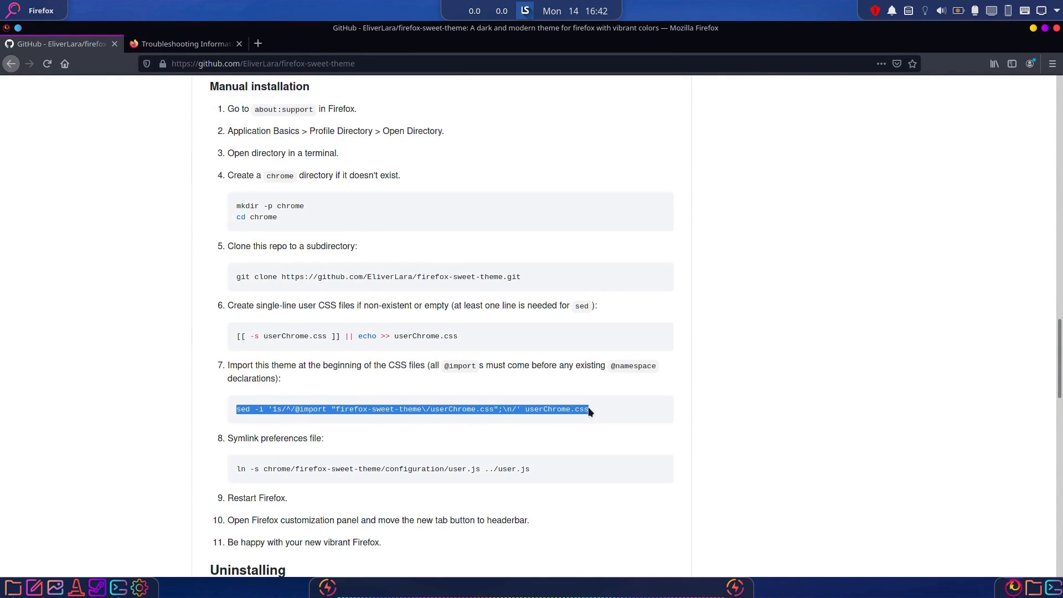
pyautogui.rightClick(582, 409)
pyautogui.click(603, 419)
pyautogui.click(1053, 590)
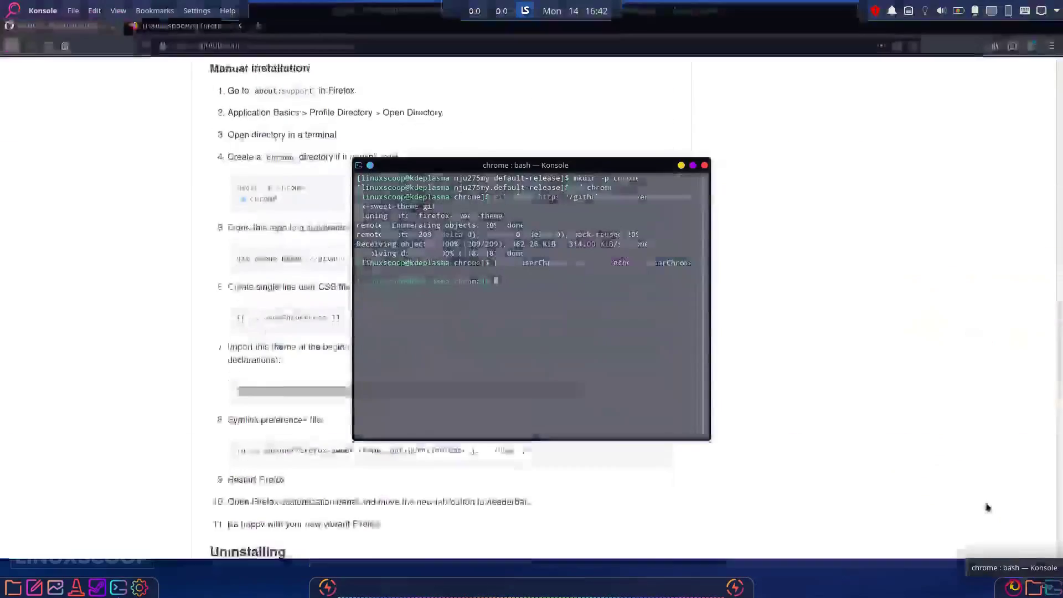
pyautogui.rightClick(495, 256)
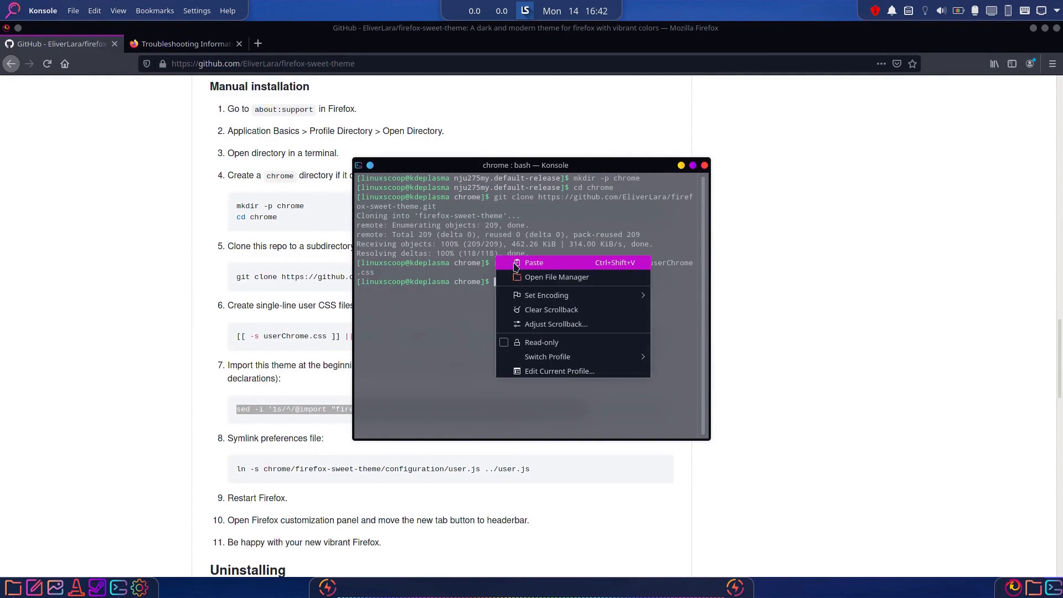
pyautogui.click(515, 261)
pyautogui.press('Return')
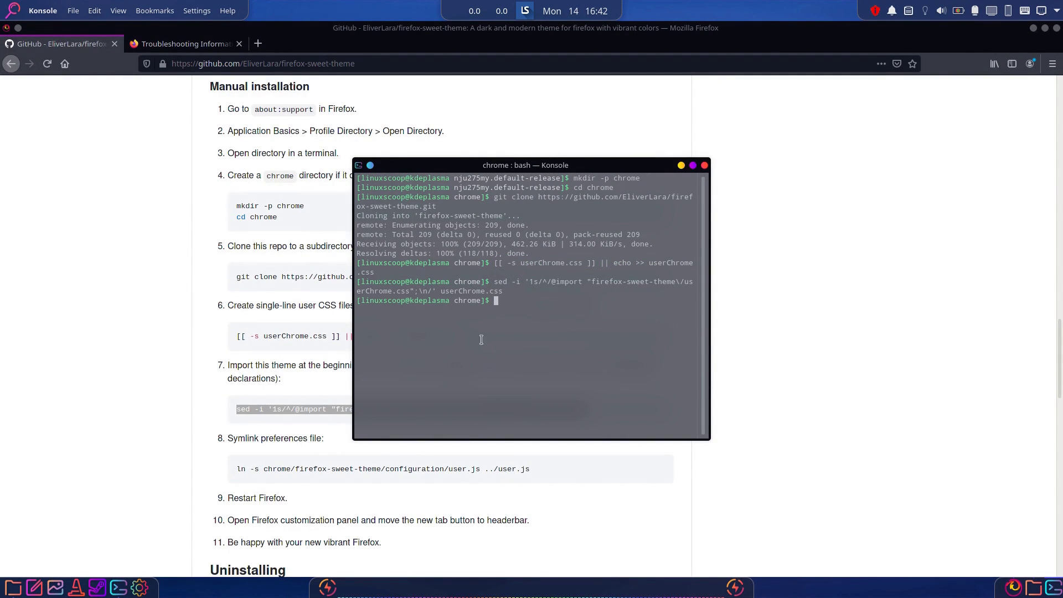
# Symlink the theme's preferences file by running ln -s chrome/firefox-sweet-theme/configuration/user.js ../user.js in the terminal.
pyautogui.click(308, 463)
pyautogui.moveTo(237, 469); pyautogui.dragTo(529, 470)
pyautogui.rightClick(519, 471)
pyautogui.click(540, 479)
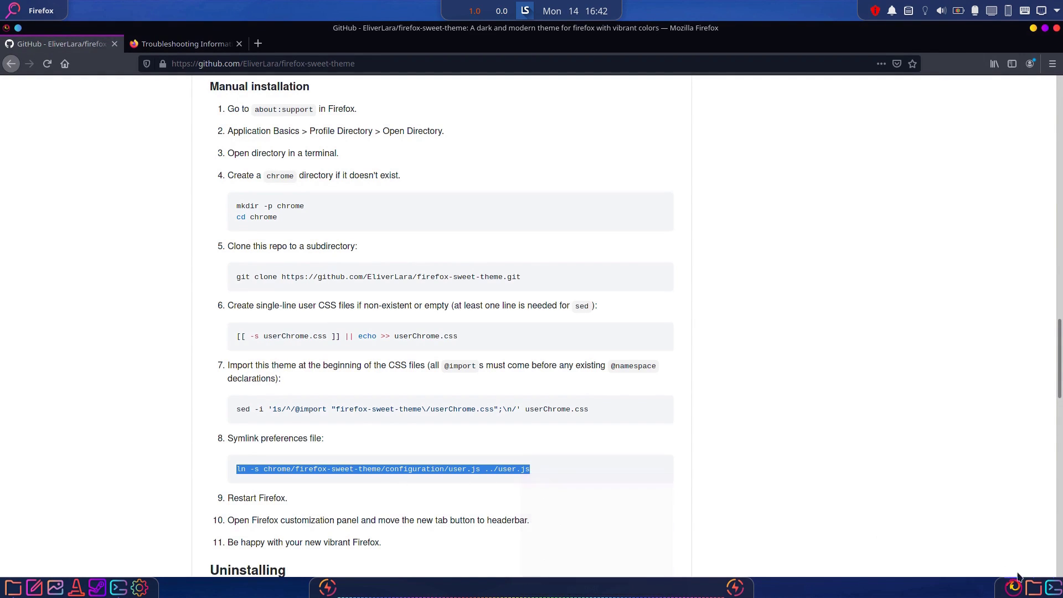
pyautogui.click(1052, 591)
pyautogui.rightClick(560, 302)
pyautogui.click(573, 305)
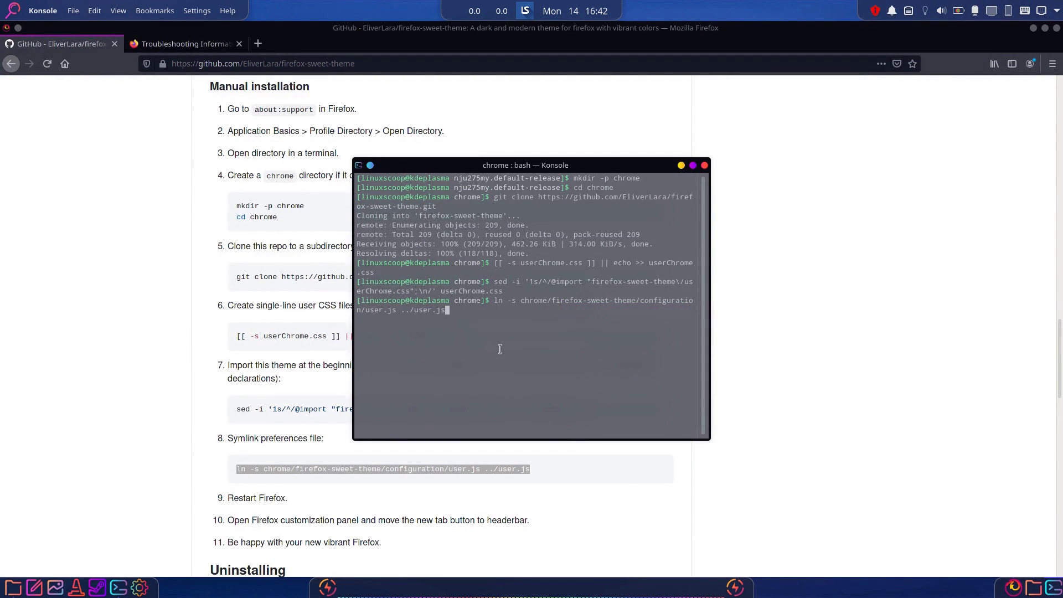
pyautogui.press('Return')
# Restart Firefox as the README instructs, closing all its tabs and launching it again from the application menu.
pyautogui.moveTo(294, 506); pyautogui.dragTo(225, 501)
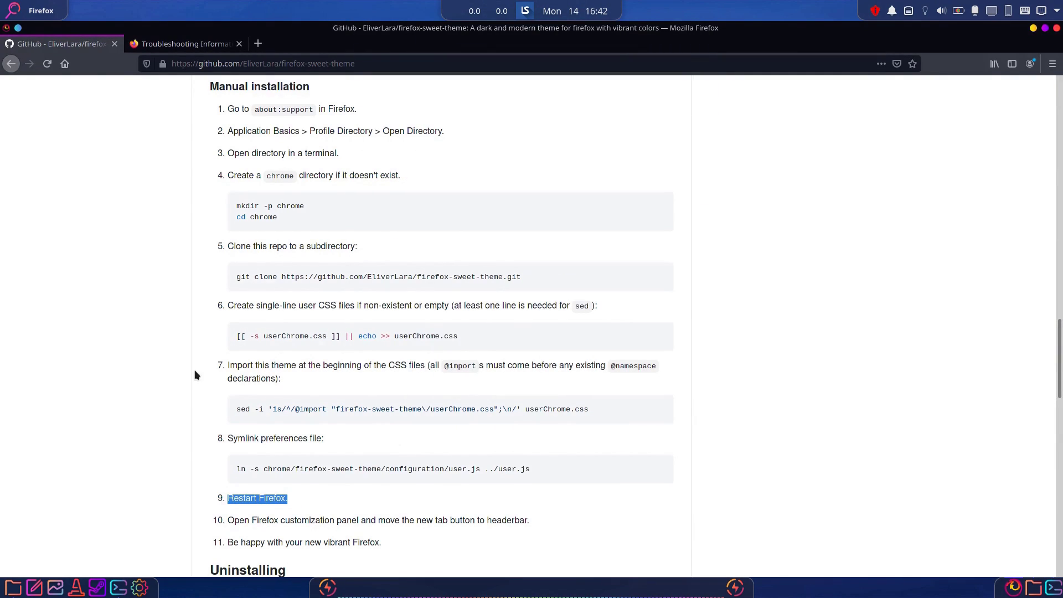
pyautogui.click(1057, 28)
pyautogui.click(634, 336)
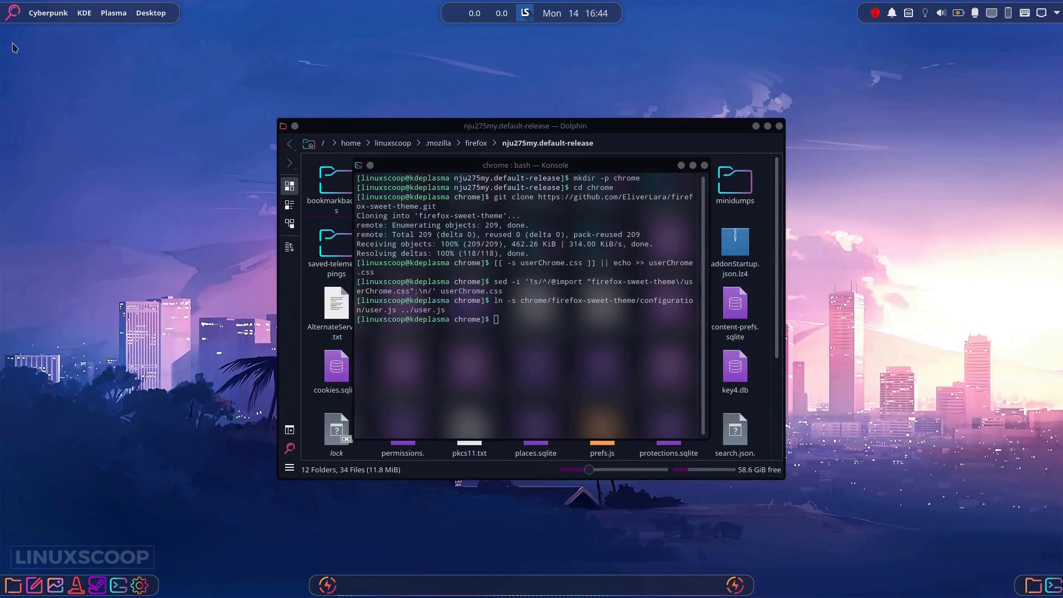
pyautogui.click(12, 12)
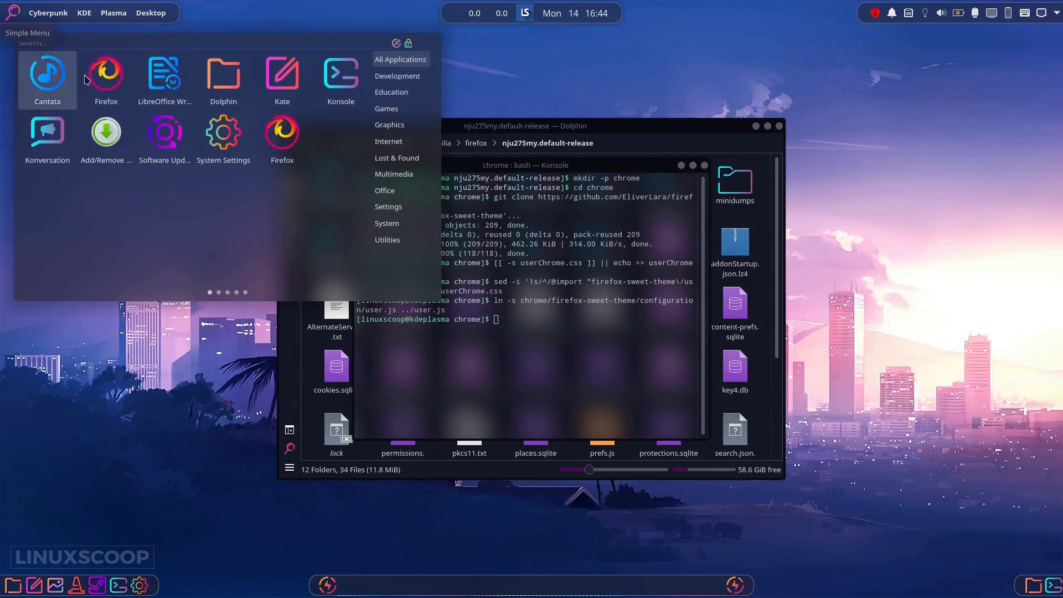
pyautogui.click(96, 89)
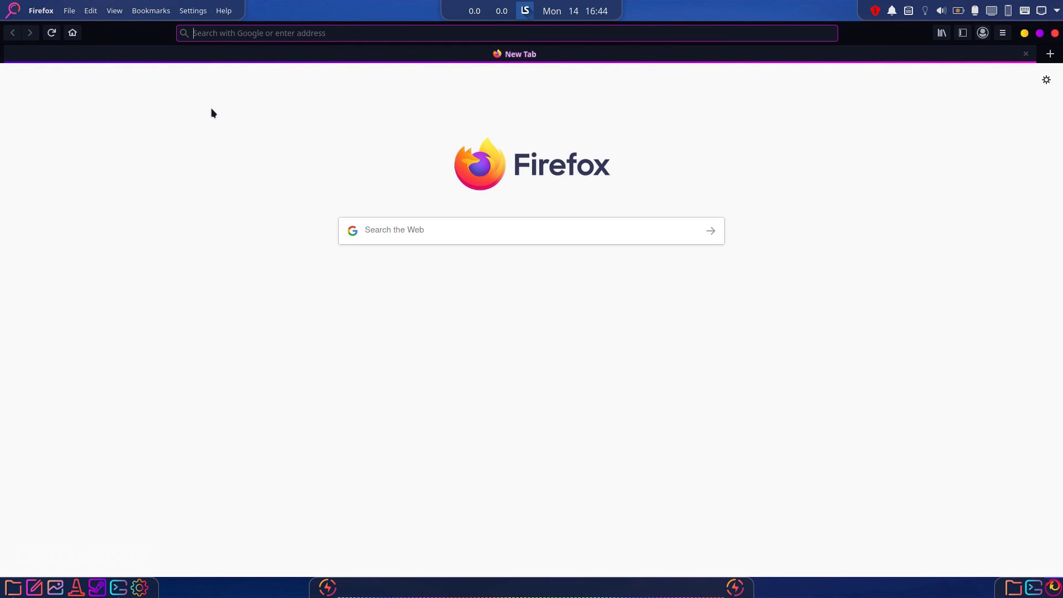
# Load youtube.com/c/linuxscoop and look through the channel page to check the new Firefox theme.
pyautogui.write('youtube.com')
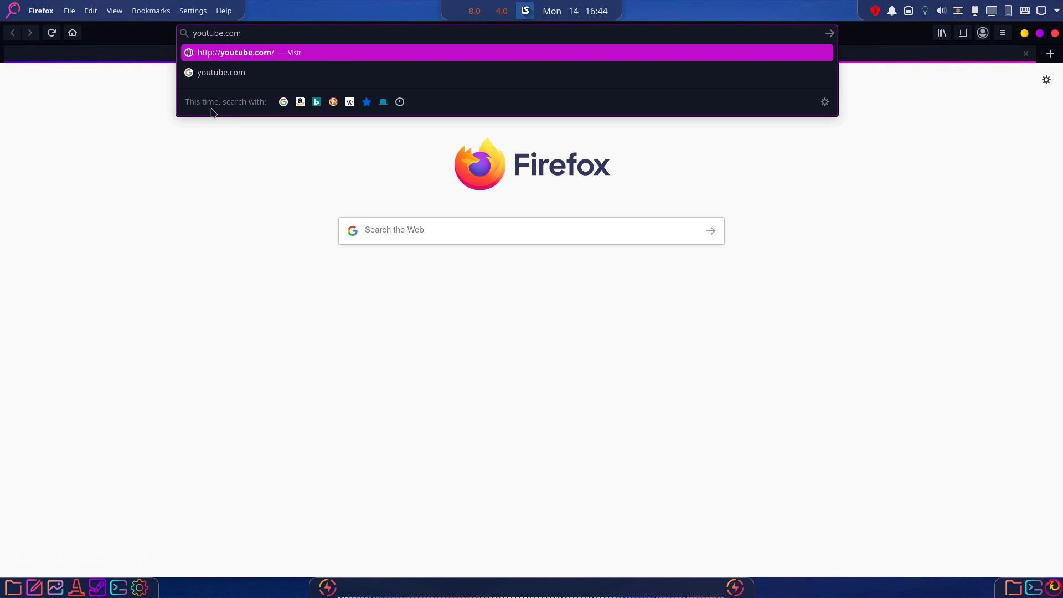
pyautogui.write('/c/linuxscoop')
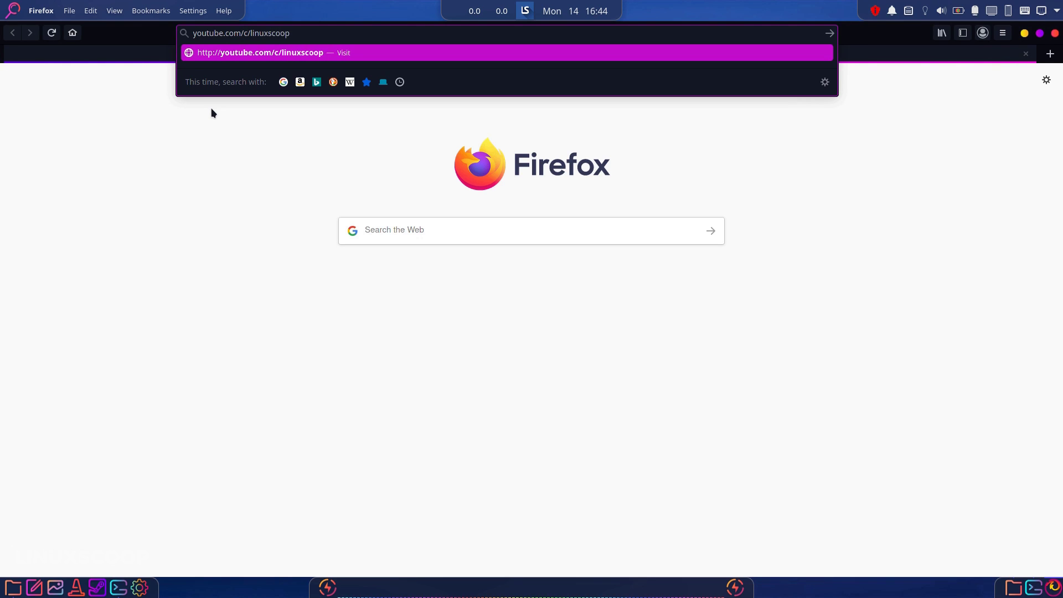
pyautogui.press('Return')
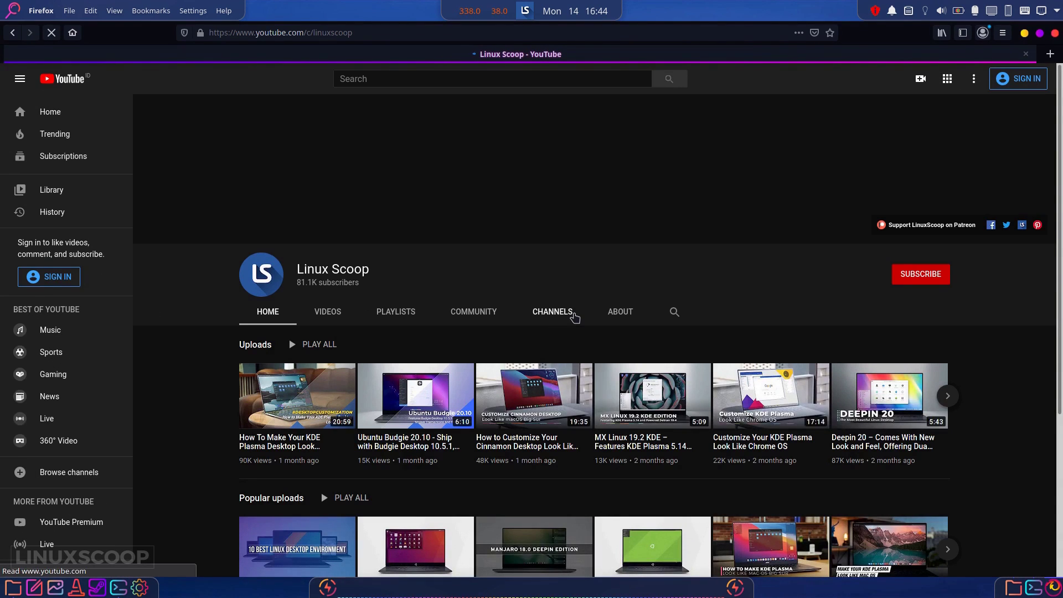
pyautogui.scroll(-2, 575, 318)
pyautogui.scroll(-4, 575, 318)
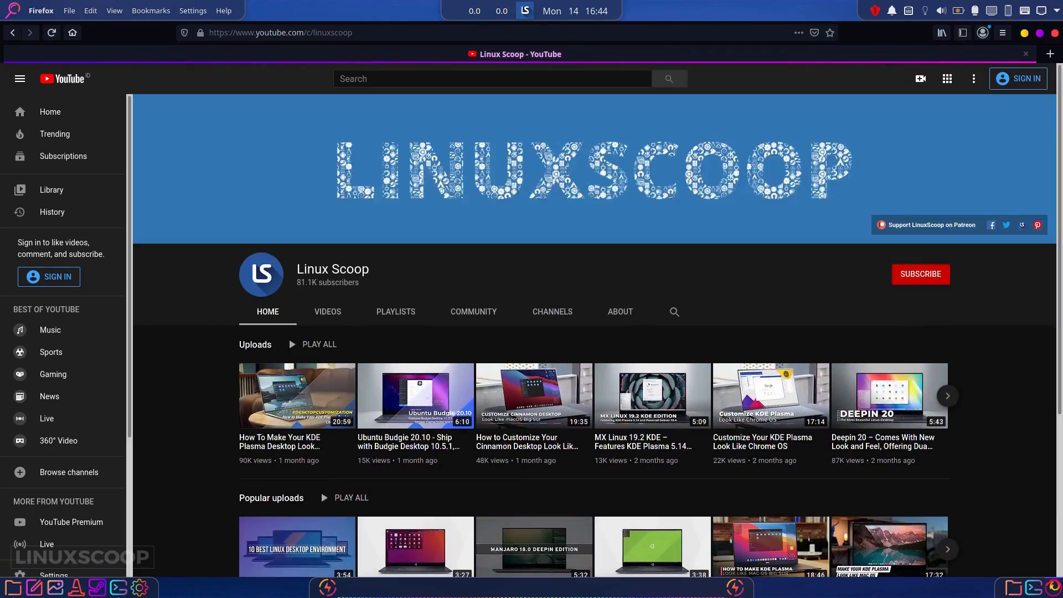
pyautogui.scroll(-4, 486, 268)
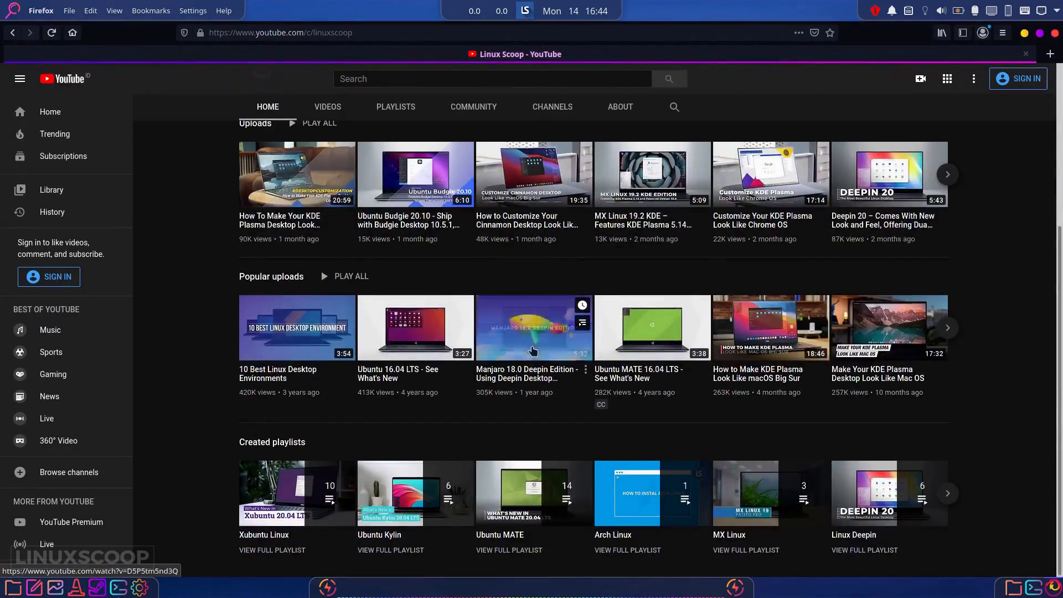
pyautogui.scroll(2, 535, 349)
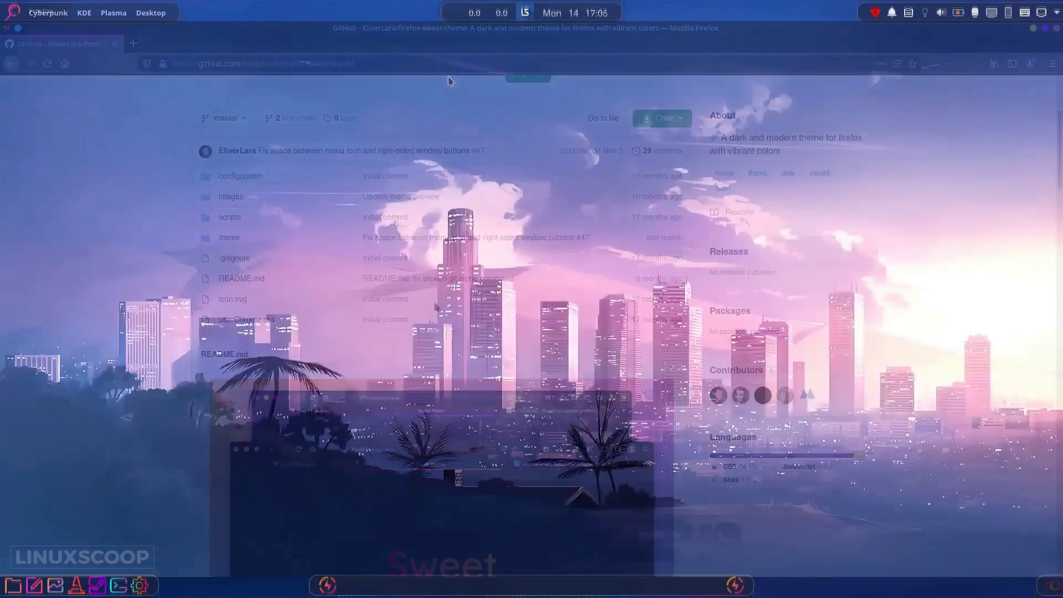
# Install the Smart Video Wallpaper plugin from the desktop's wallpaper settings and close the settings.
pyautogui.rightClick(451, 75)
pyautogui.click(464, 79)
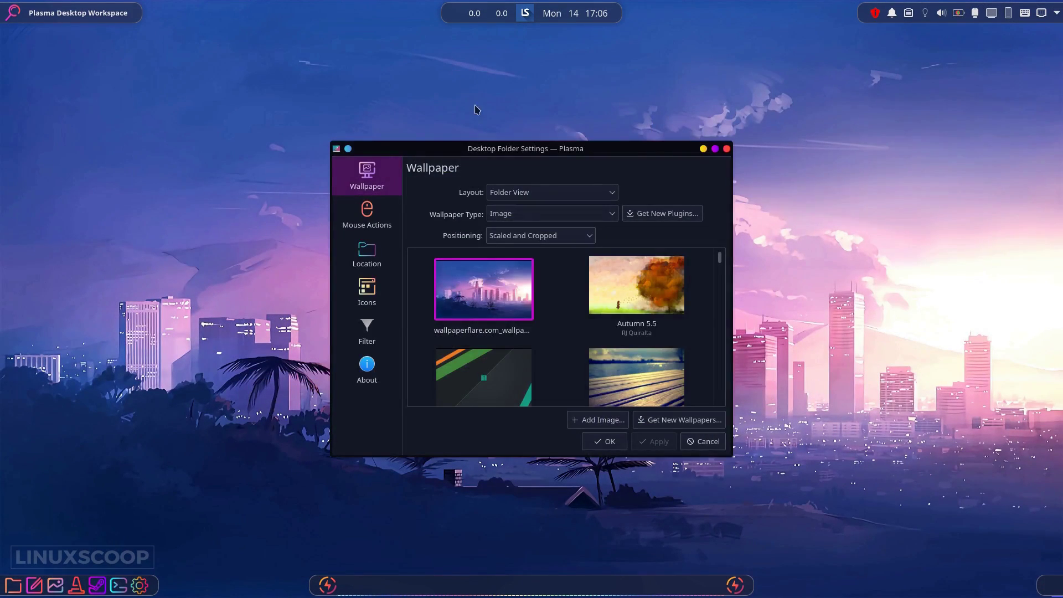
pyautogui.click(668, 213)
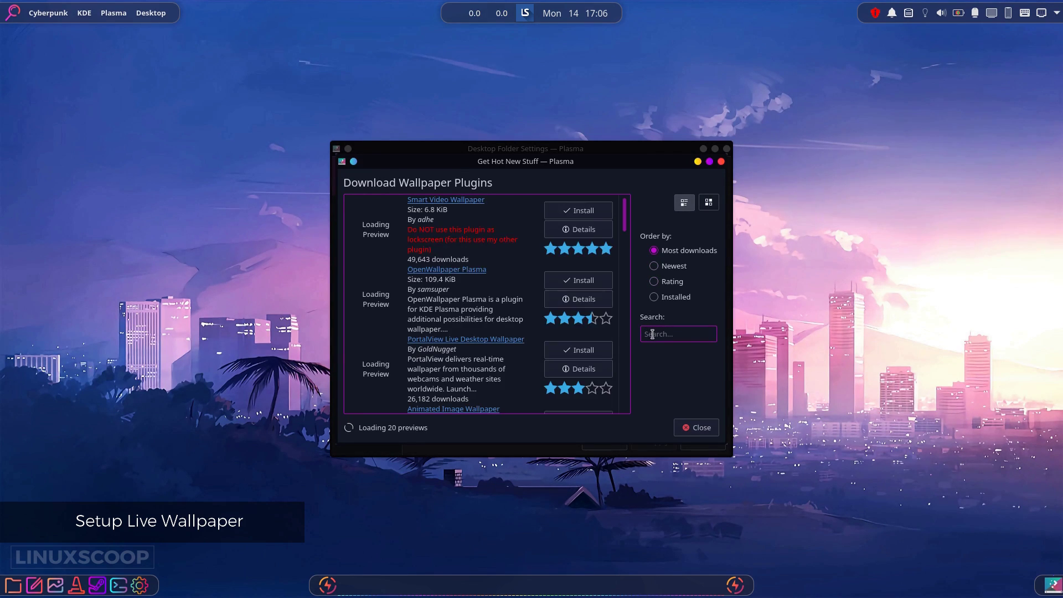
pyautogui.click(583, 211)
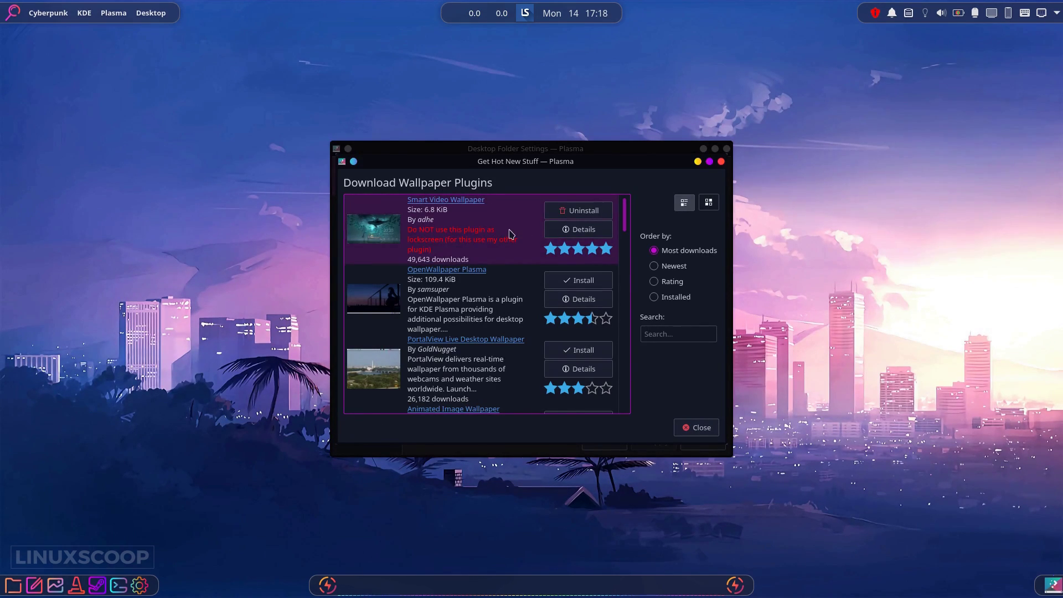
pyautogui.click(699, 434)
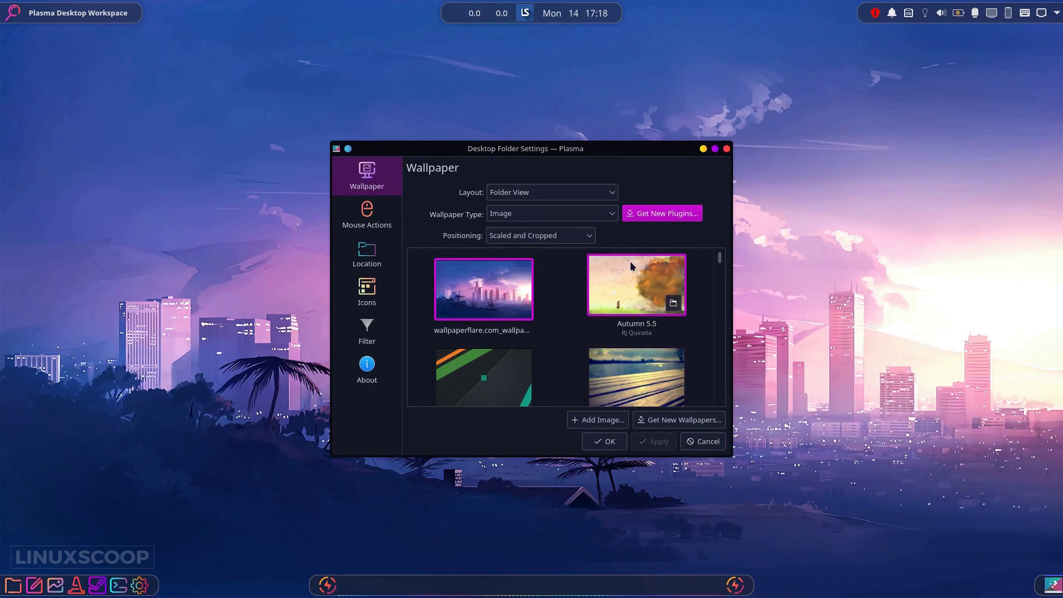
pyautogui.click(609, 443)
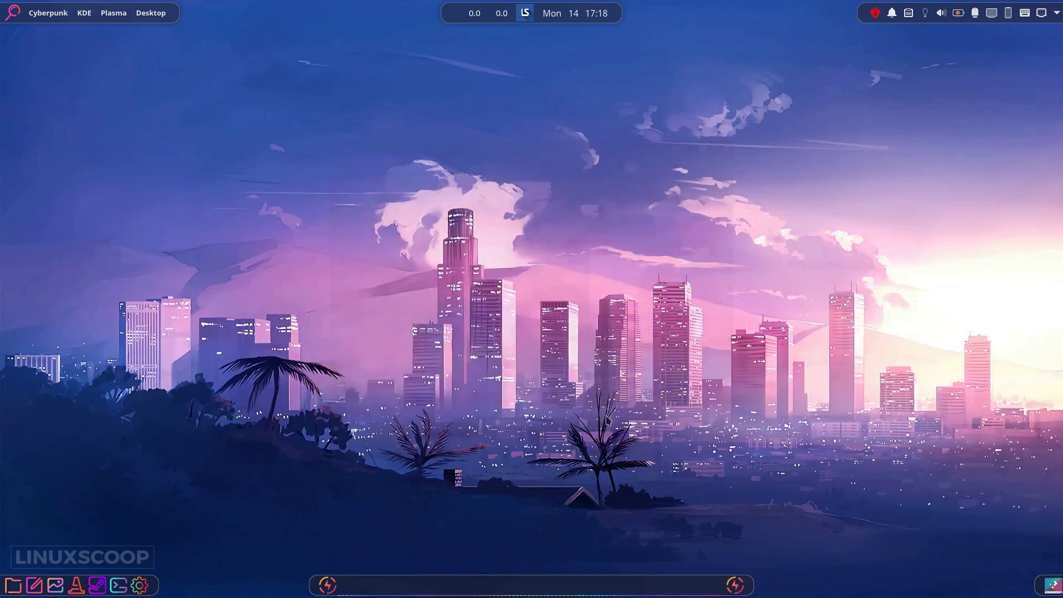
# Set the desktop wallpaper type to Smart video wallpaper using "Cyberpunk 2077 Night City live Wallpaper 1080p.mp4" from Downloads, and apply it.
pyautogui.rightClick(424, 38)
pyautogui.click(435, 45)
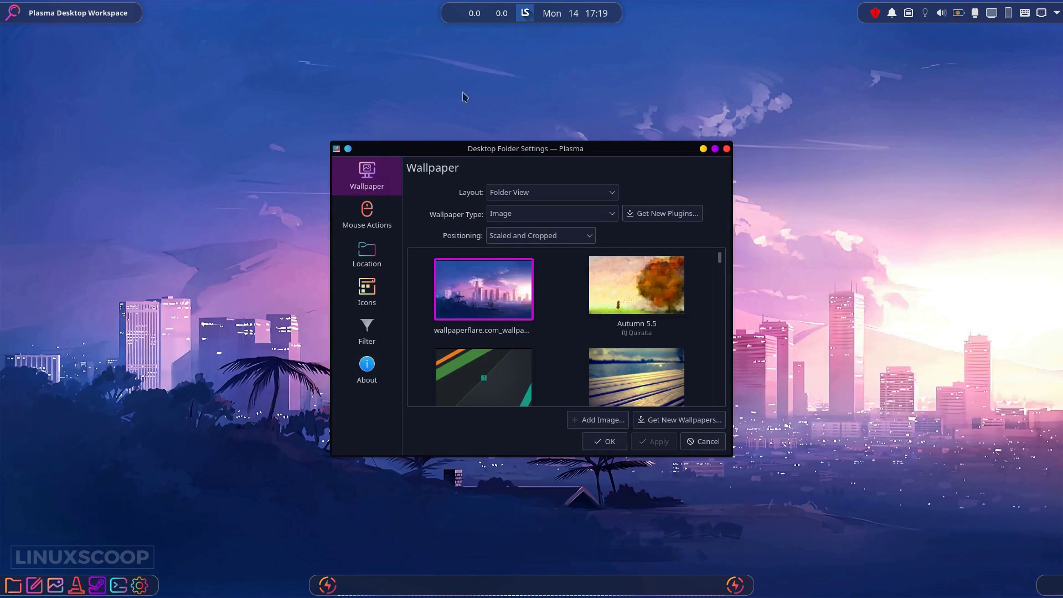
pyautogui.click(572, 214)
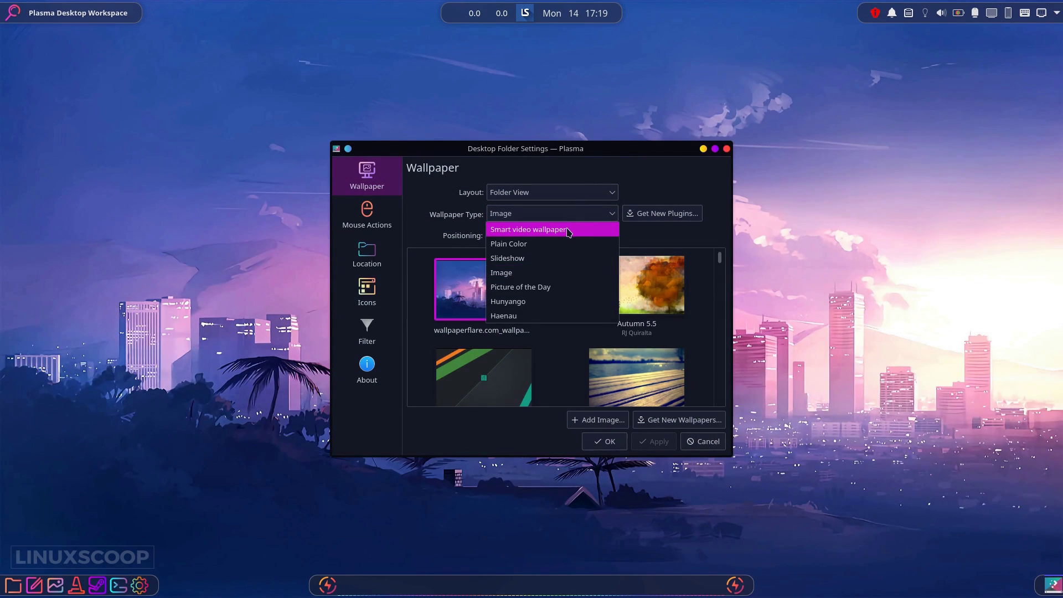
pyautogui.click(569, 232)
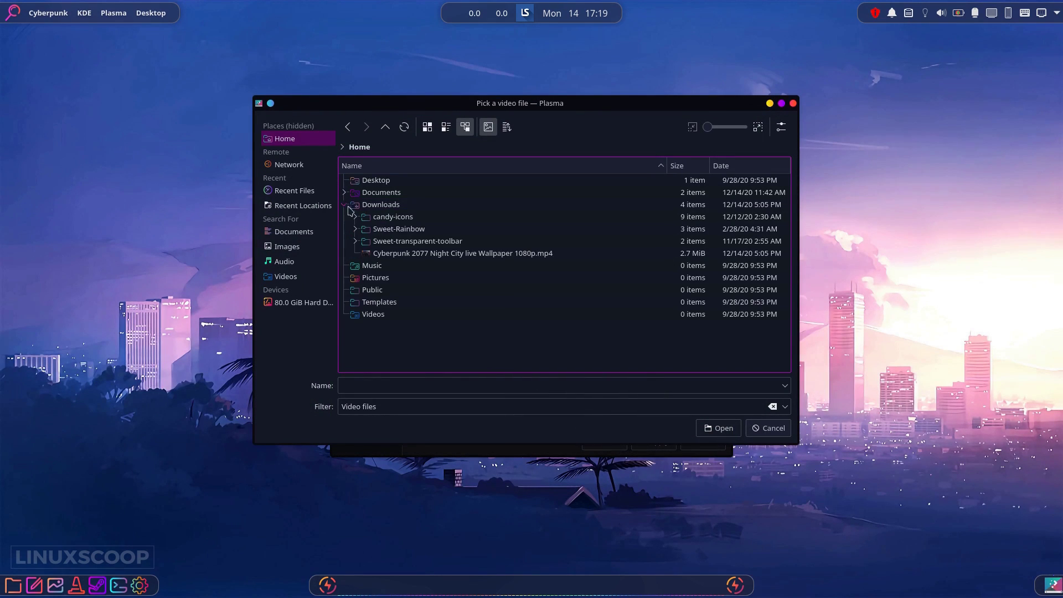
pyautogui.click(435, 254)
pyautogui.click(717, 427)
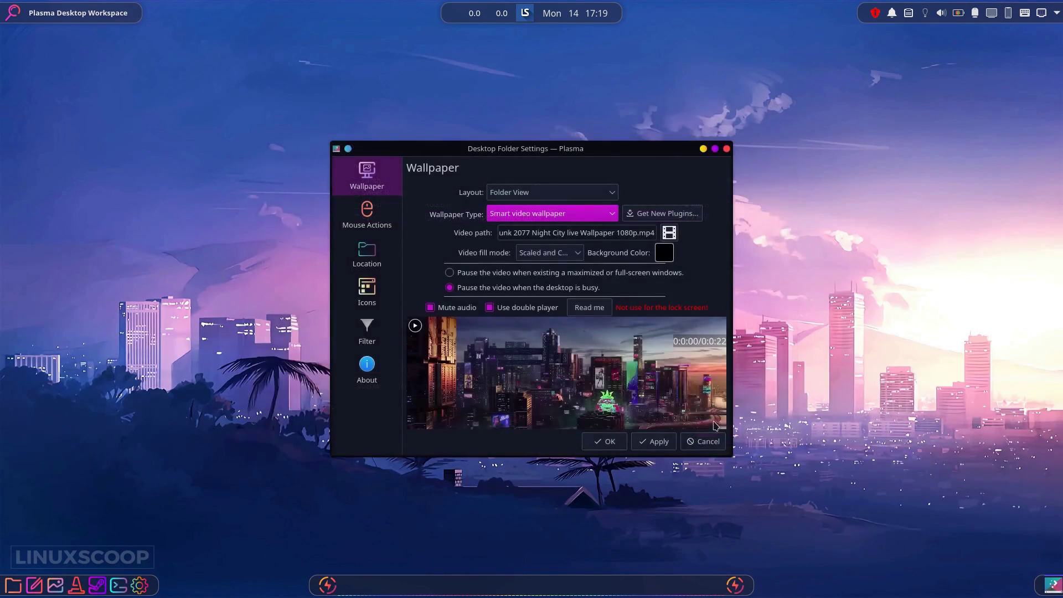
pyautogui.click(670, 448)
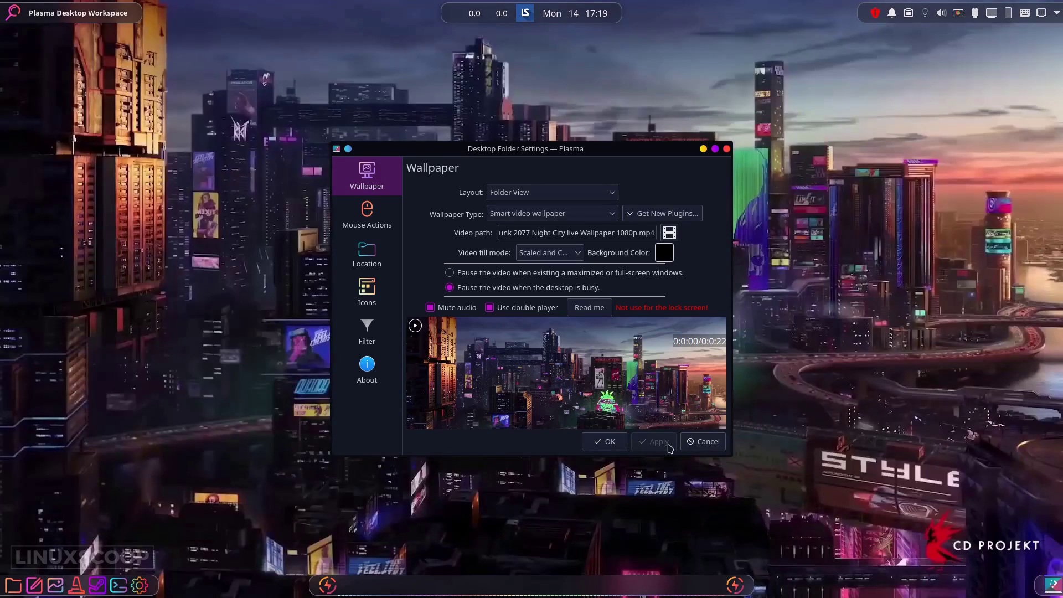
pyautogui.click(610, 444)
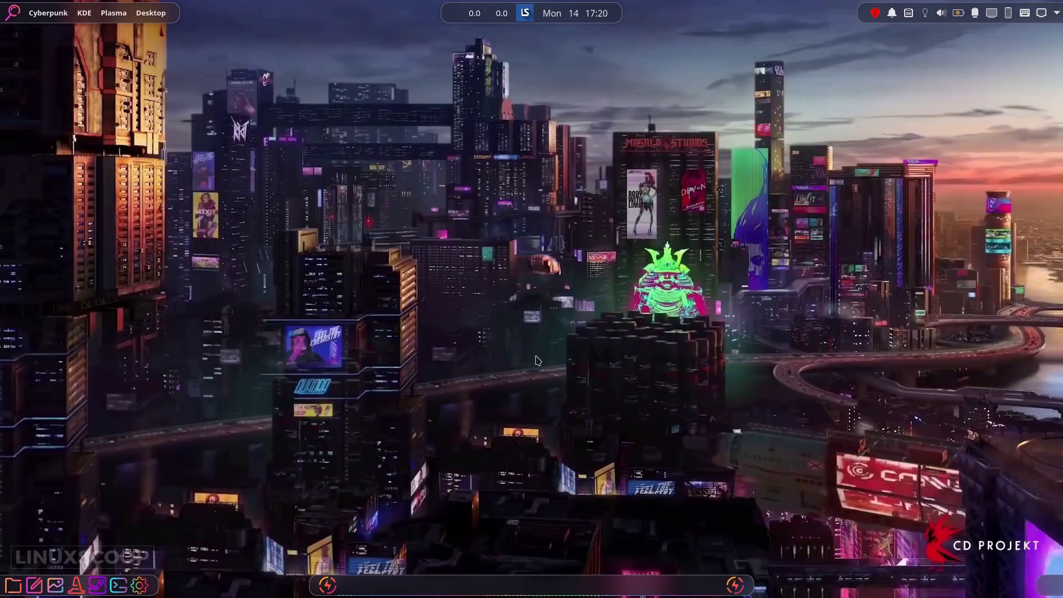
pyautogui.click(12, 12)
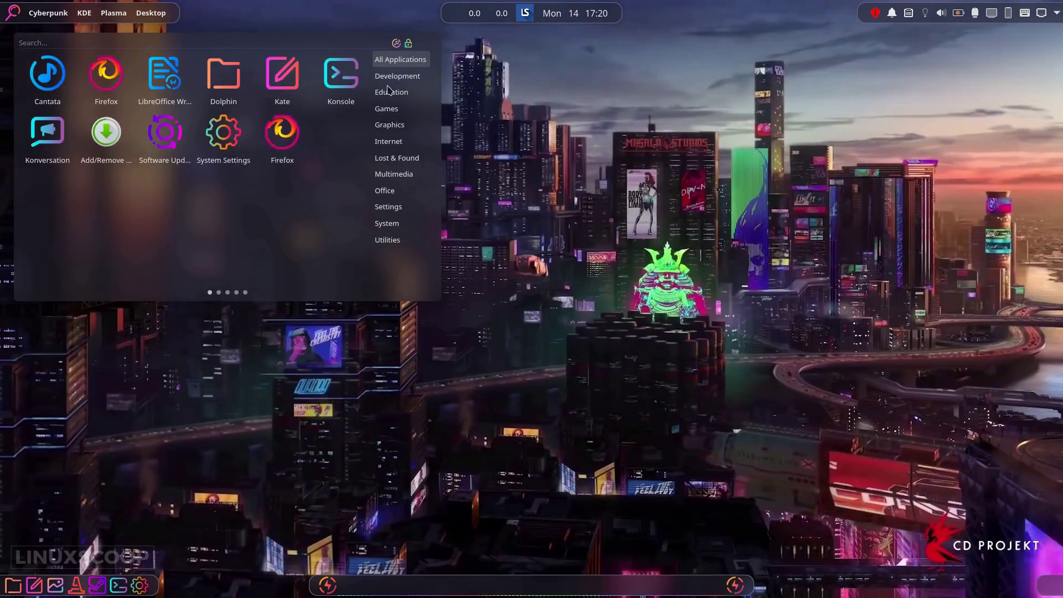
pyautogui.click(467, 370)
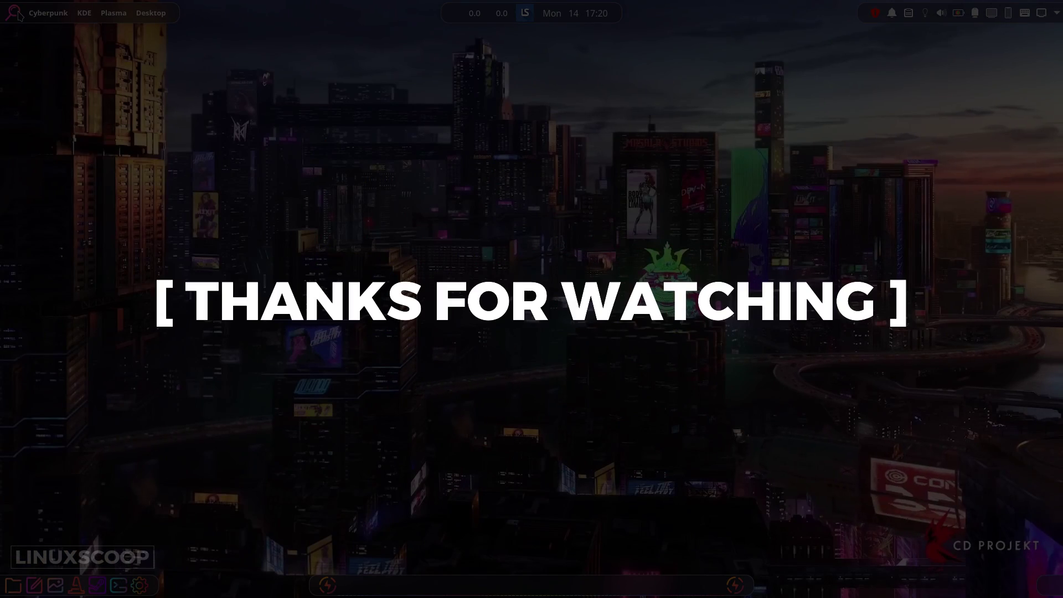
pyautogui.click(18, 15)
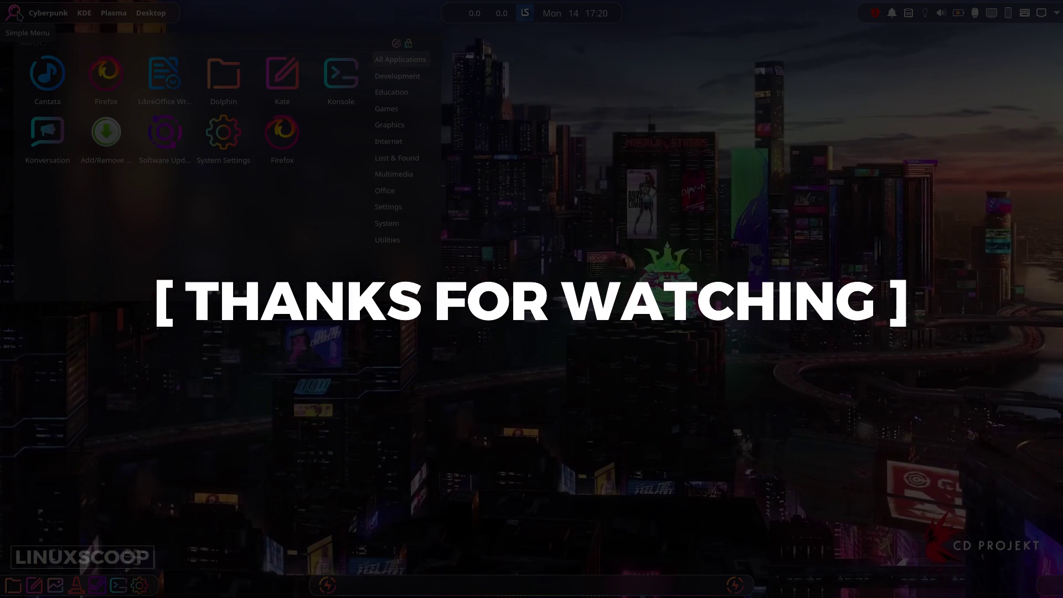